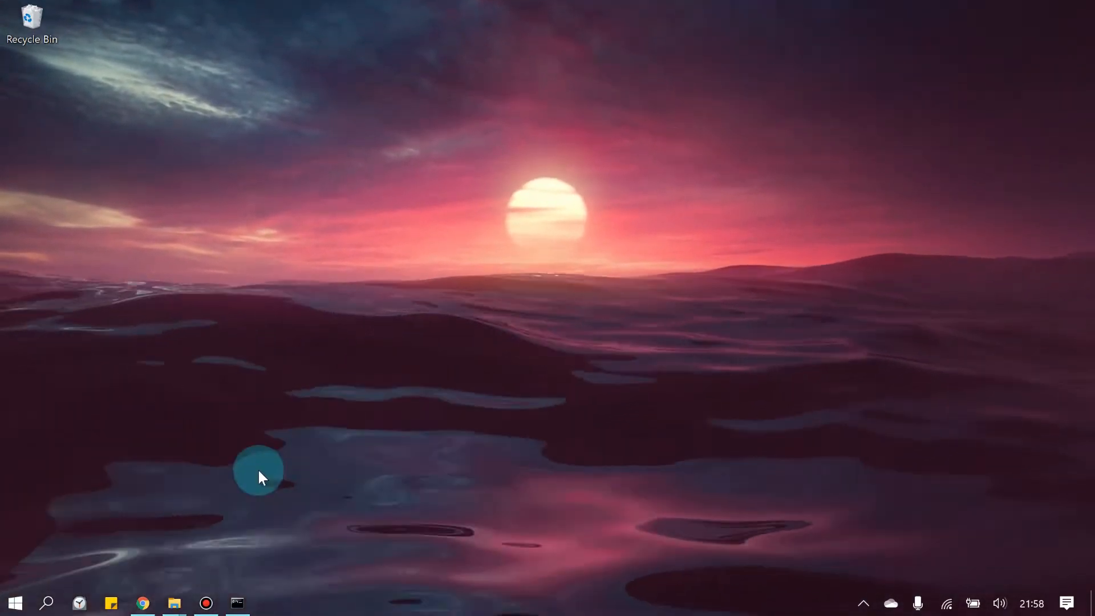
# In Chrome, search Google for 'bengkel servis selis' to list nearby repair workshops
pyautogui.click(141, 602)
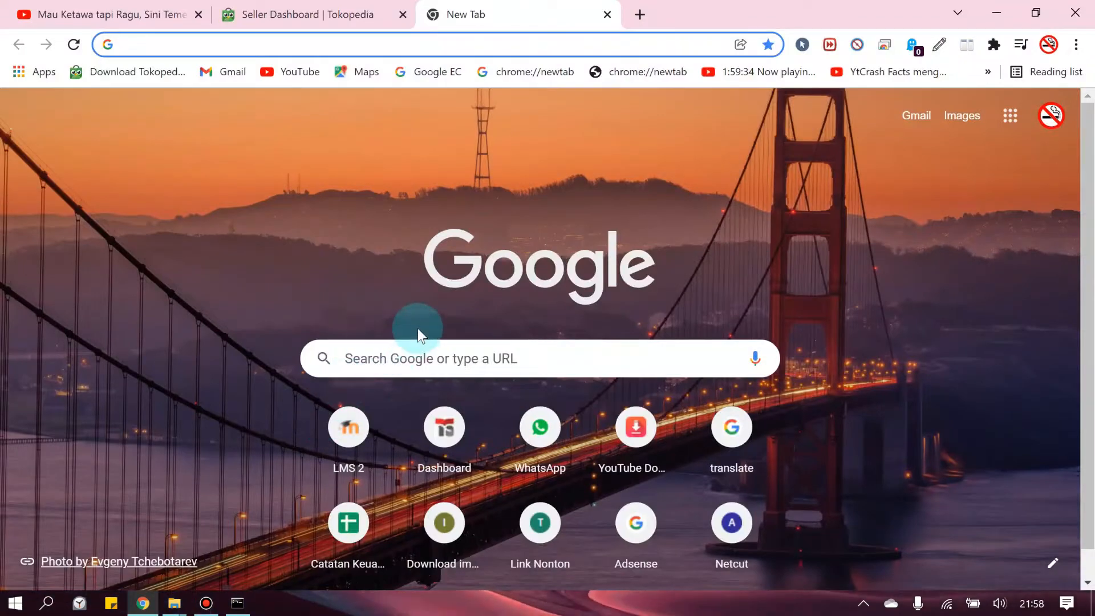
pyautogui.click(416, 360)
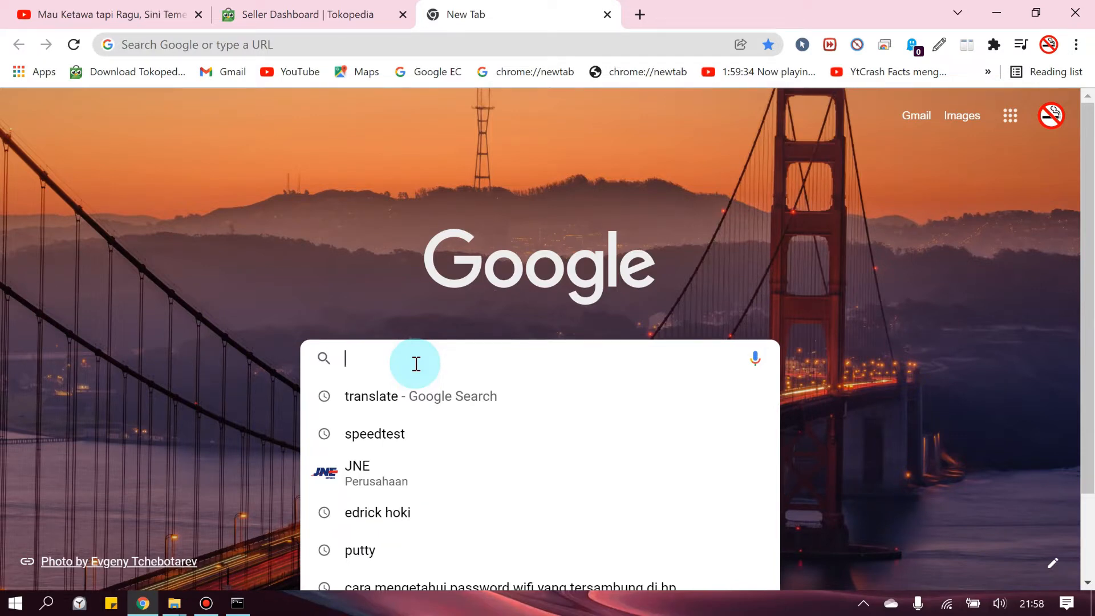
pyautogui.write('bengkel ')
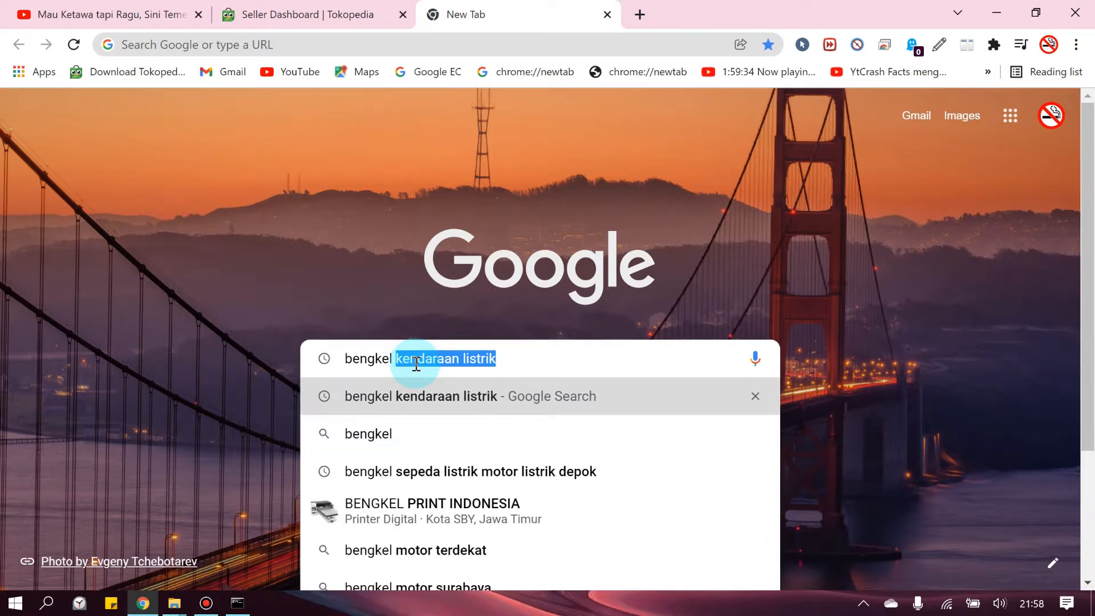
pyautogui.write('servis')
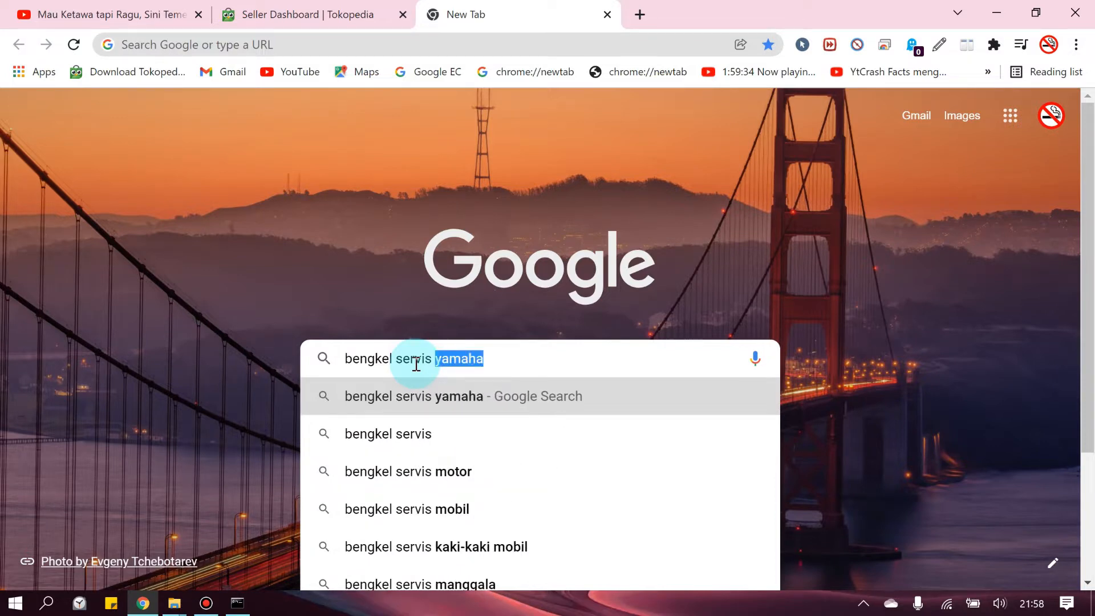
pyautogui.write(' selis')
pyautogui.press('Return')
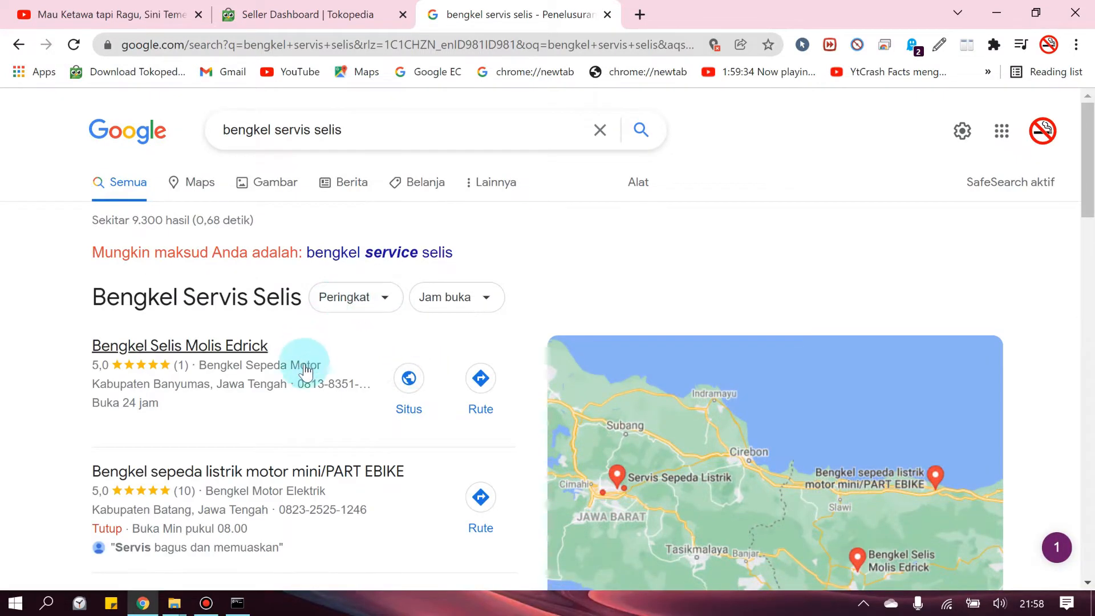
# Scroll through the workshop search results, then go back to the New Tab page
pyautogui.scroll(-1, 325, 383)
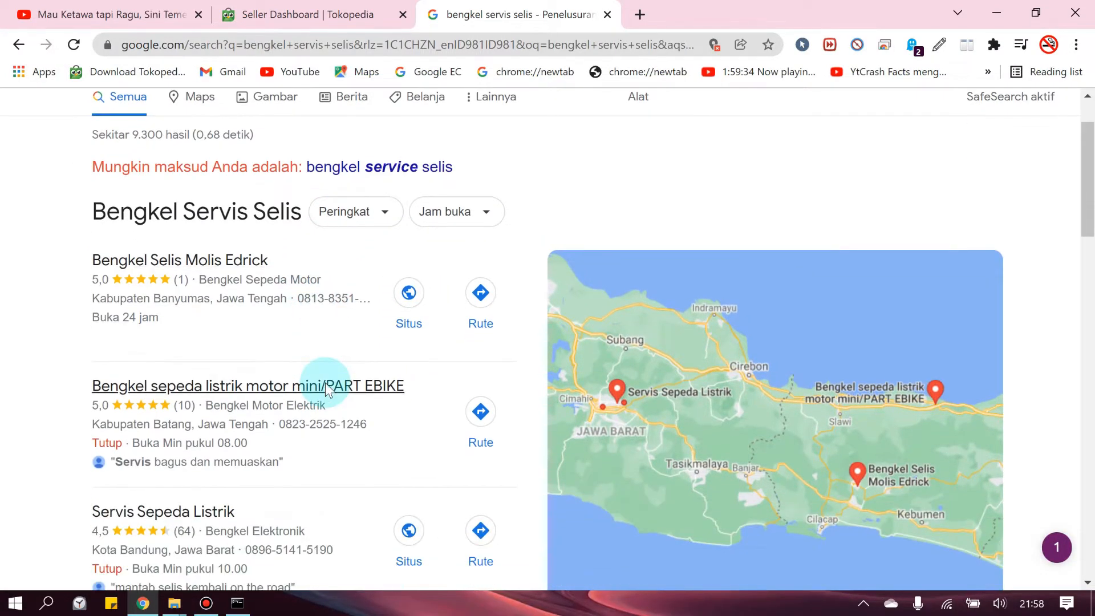
pyautogui.scroll(-1, 325, 384)
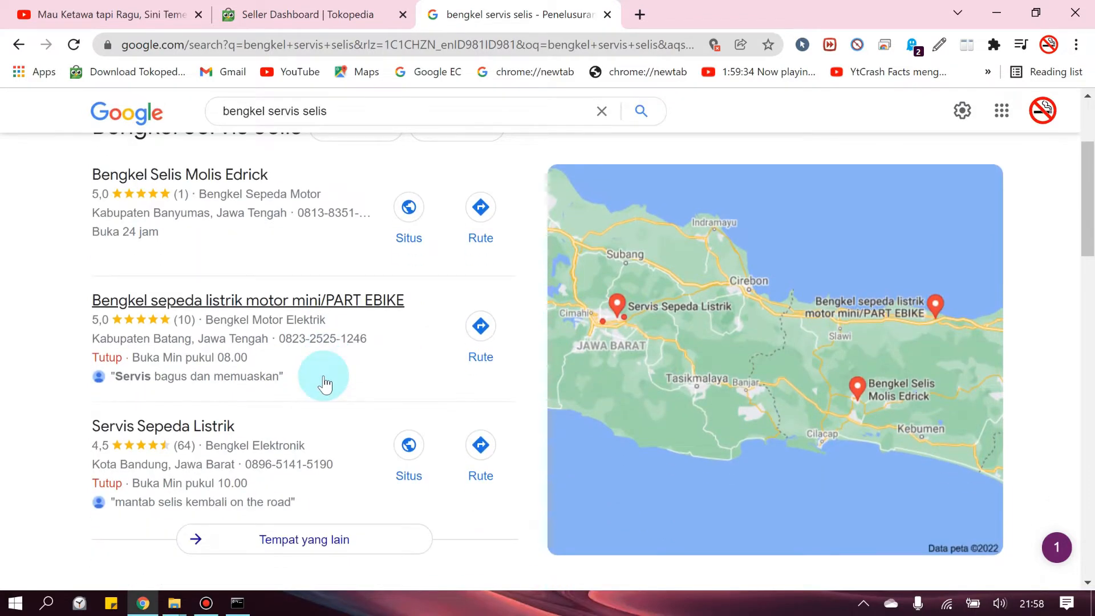
pyautogui.scroll(-2, 322, 384)
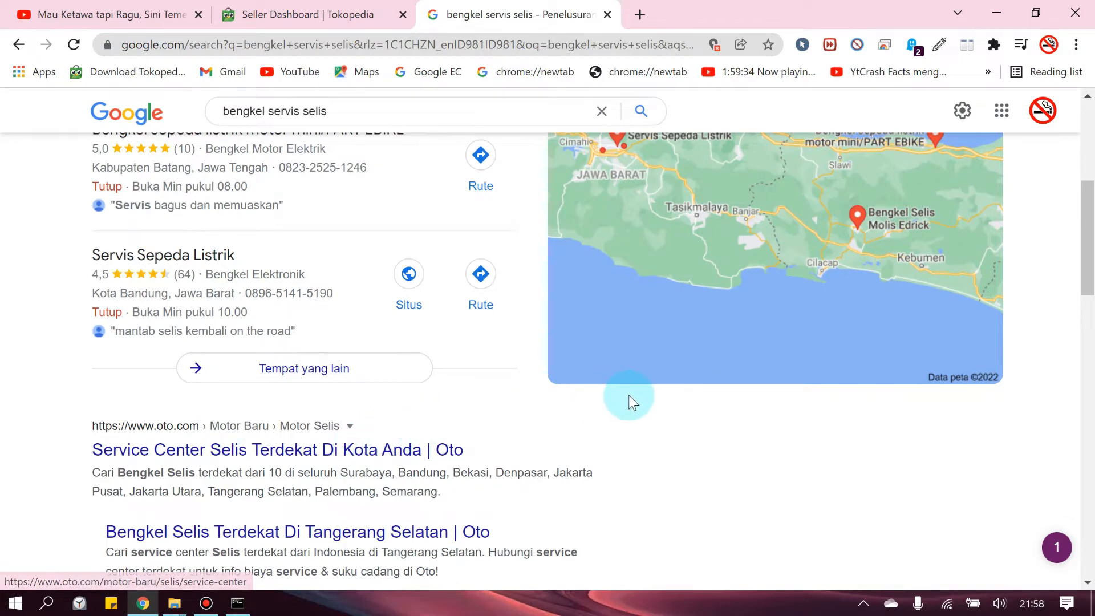
pyautogui.scroll(4, 629, 402)
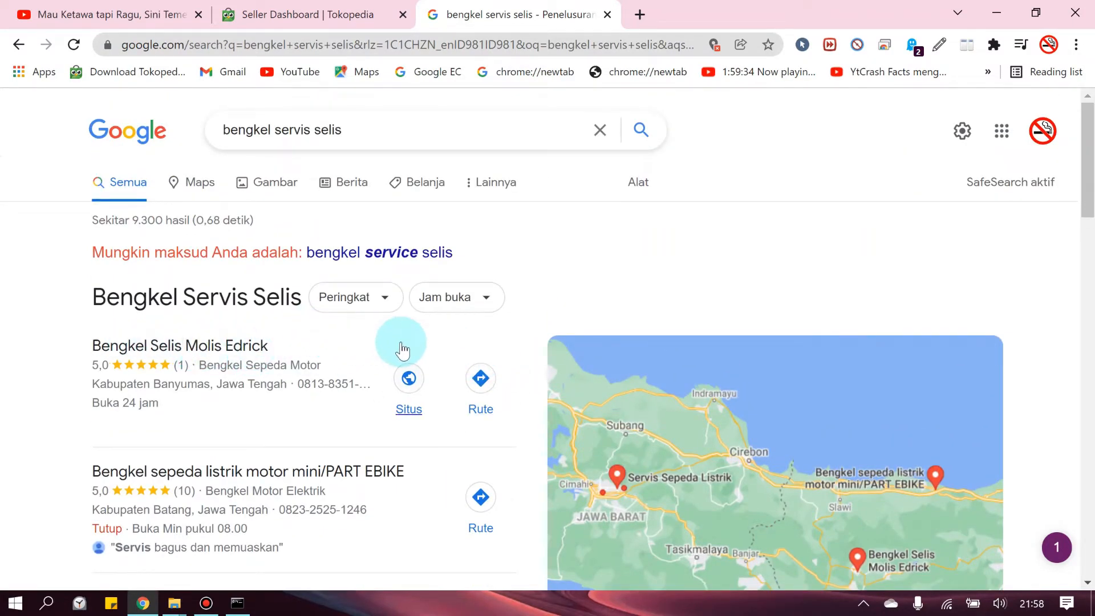
pyautogui.scroll(-10, 402, 349)
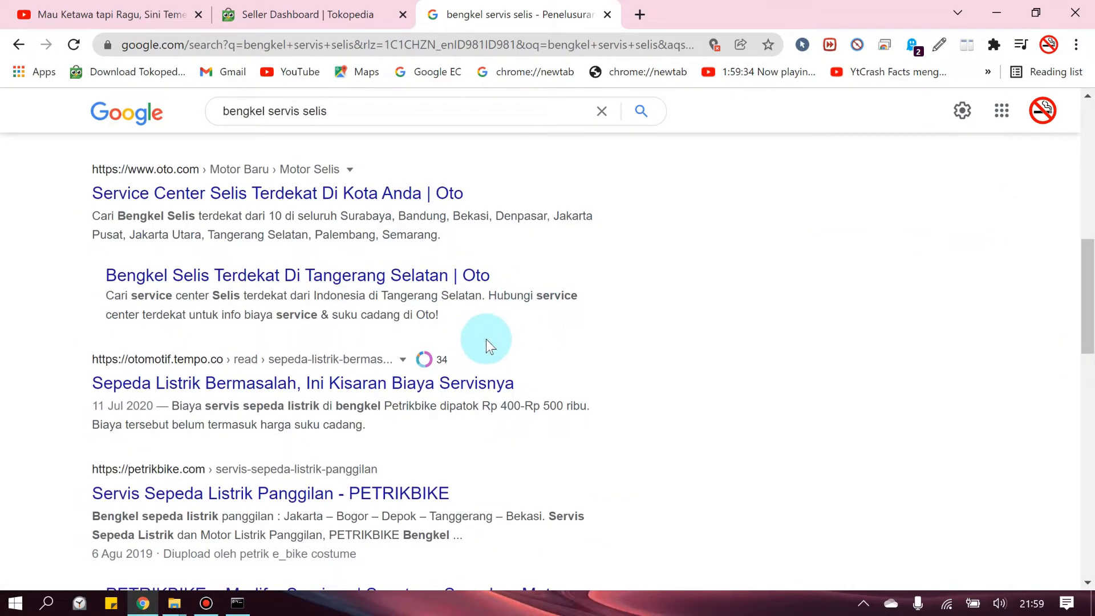
pyautogui.scroll(10, 501, 341)
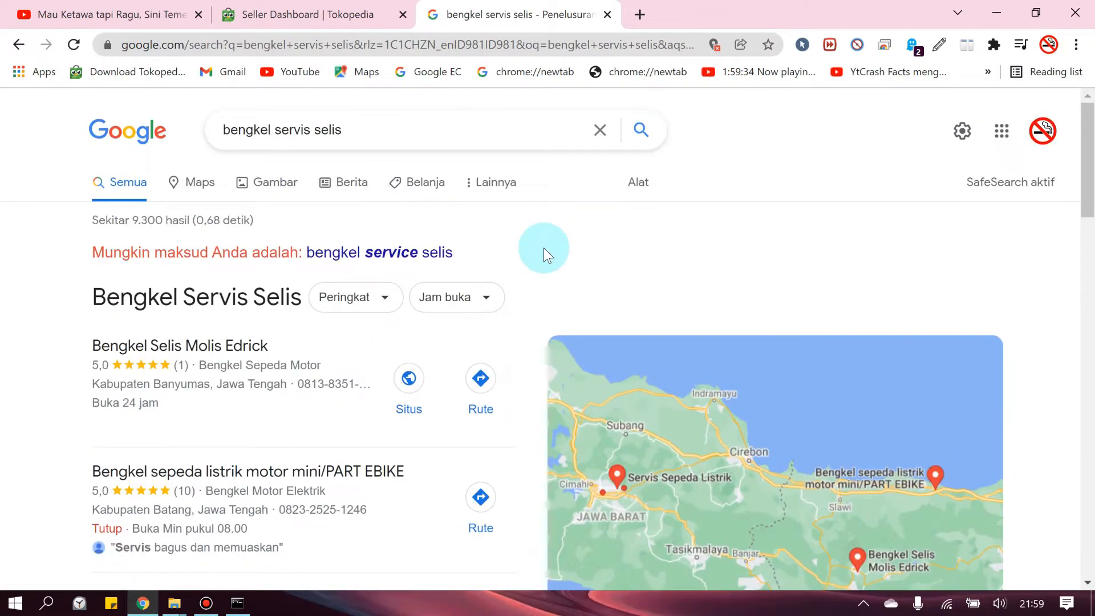
pyautogui.scroll(-20, 557, 286)
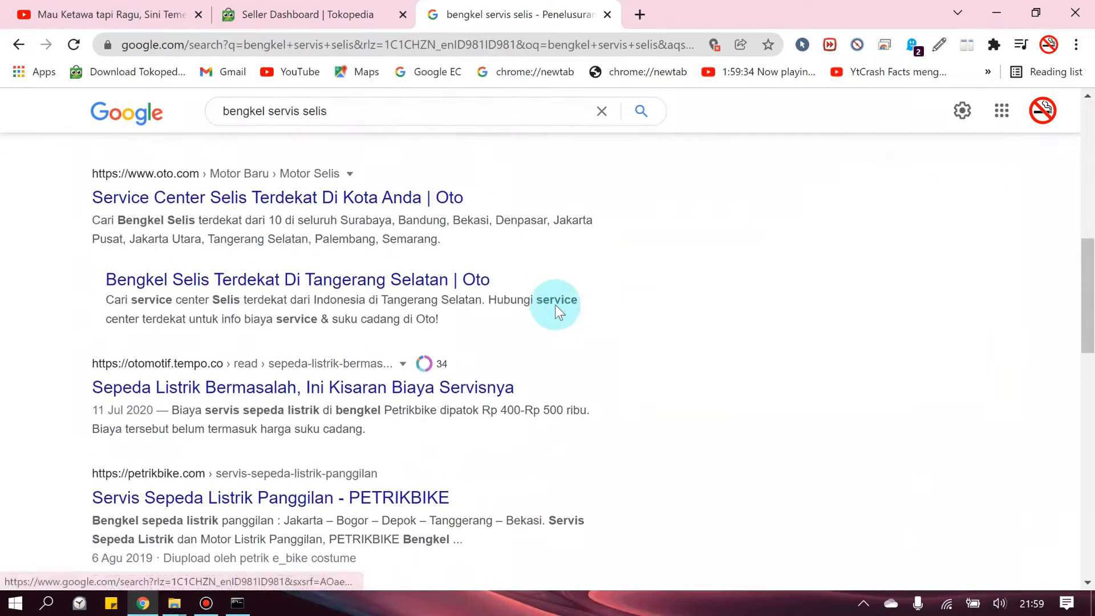
pyautogui.scroll(20, 554, 325)
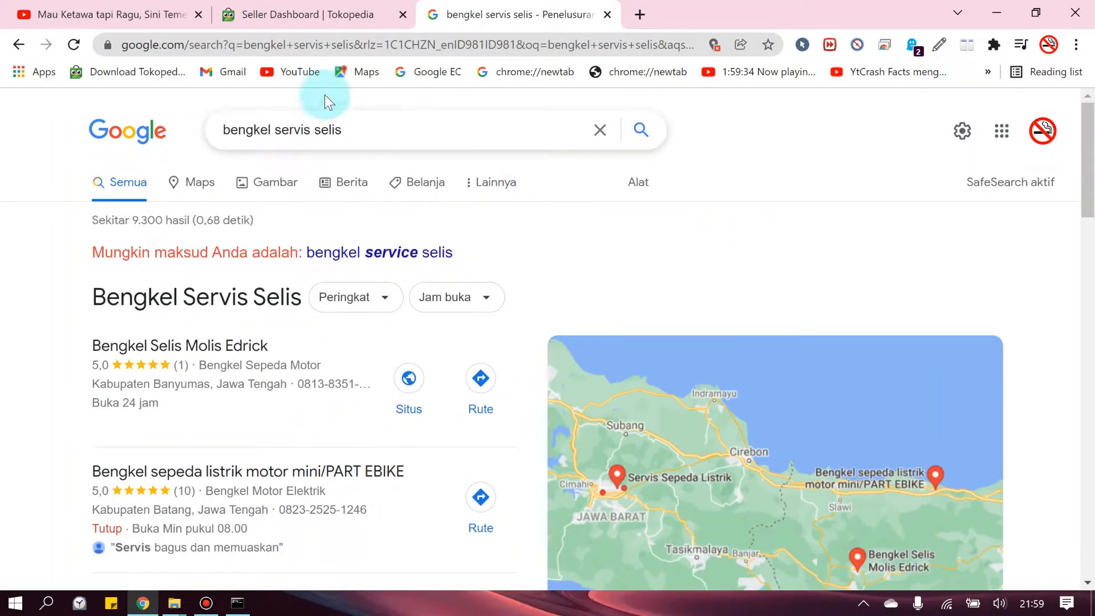
pyautogui.click(19, 44)
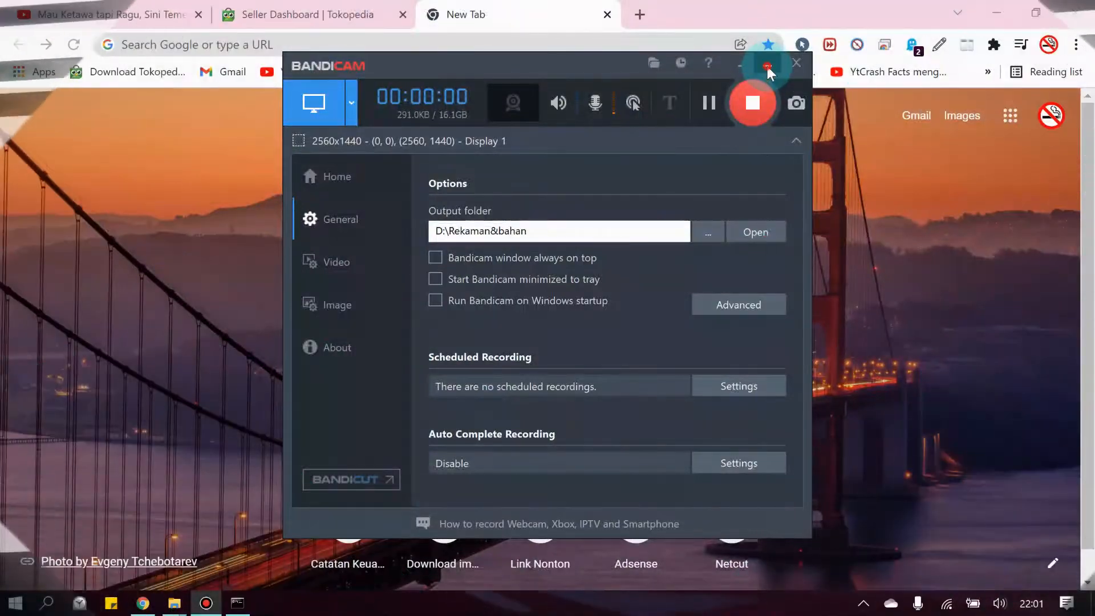
# Minimize the Bandicam recorder window
pyautogui.click(767, 67)
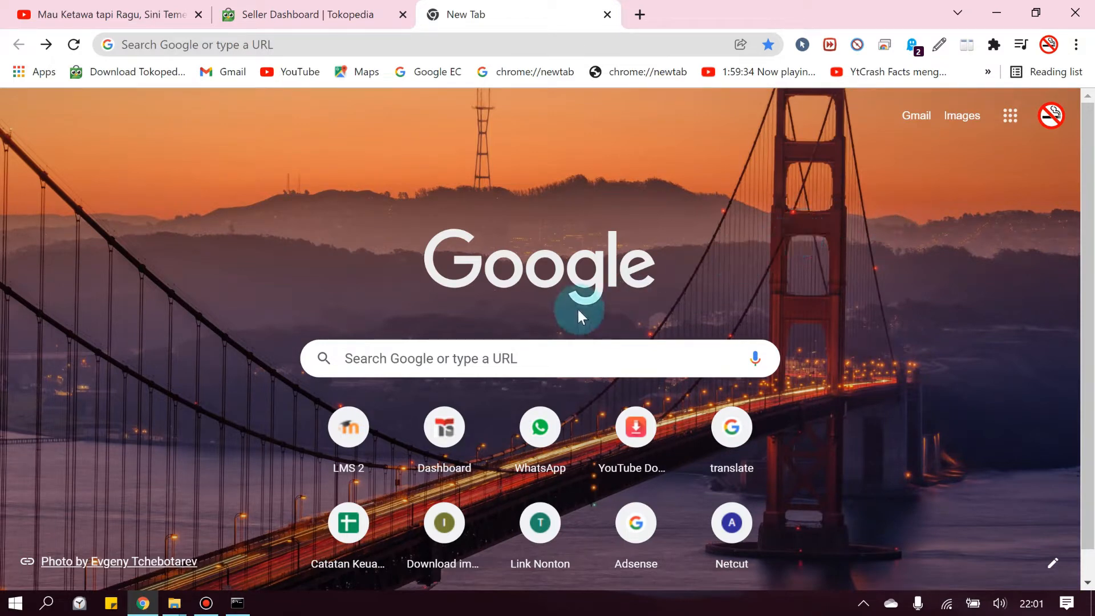
# Search Google for the business's own name, correcting a typo, to show its managed profile panel
pyautogui.click(499, 356)
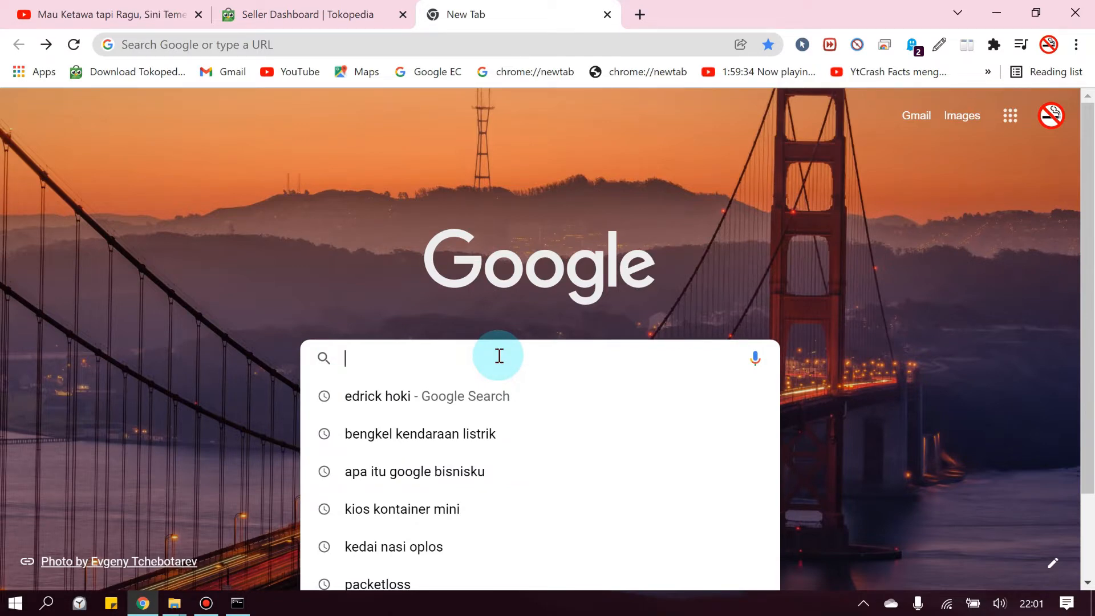
pyautogui.write('Edrik')
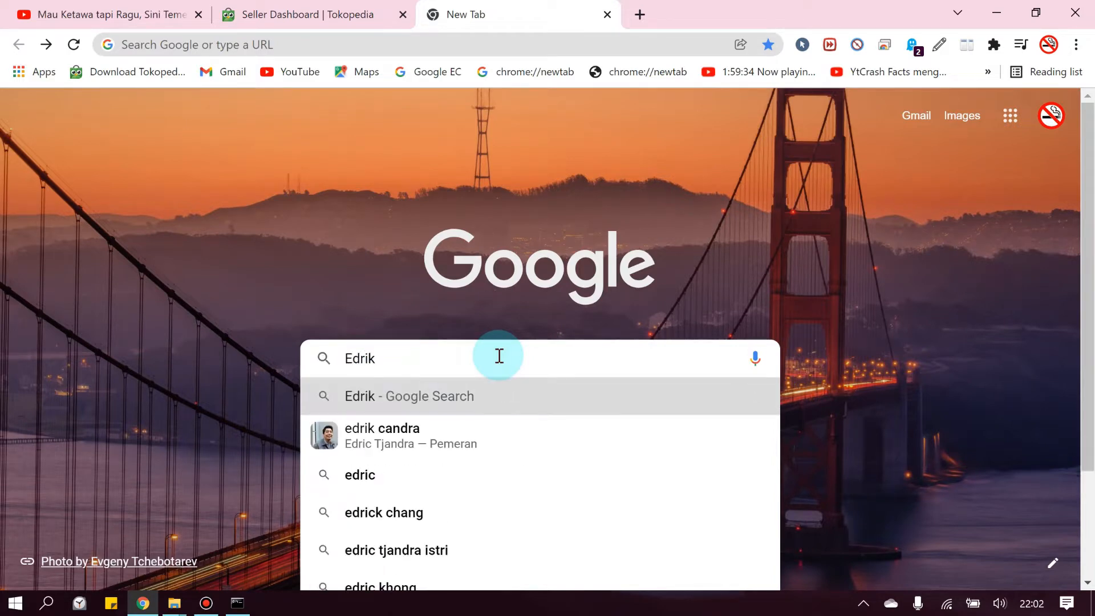
pyautogui.press('BackSpace')
pyautogui.write('ck hoki')
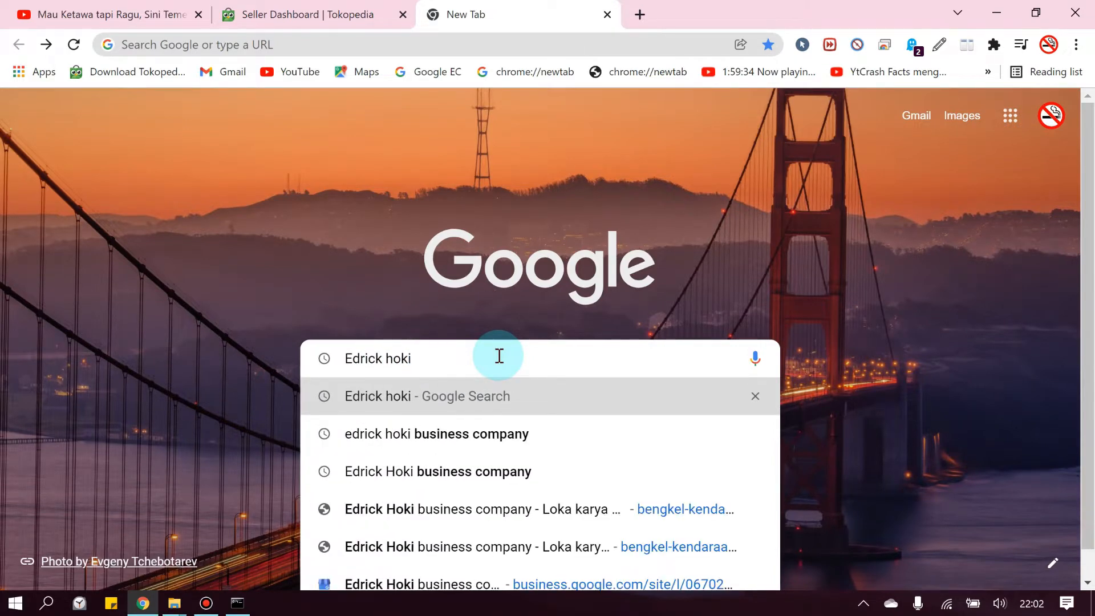
pyautogui.press('Return')
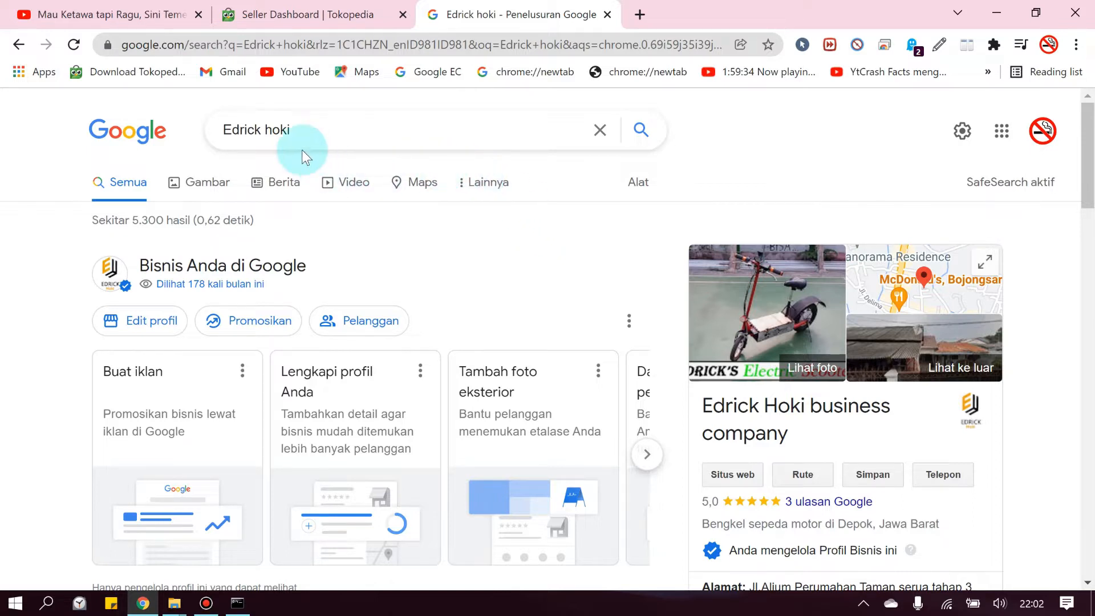
pyautogui.scroll(-2, 429, 208)
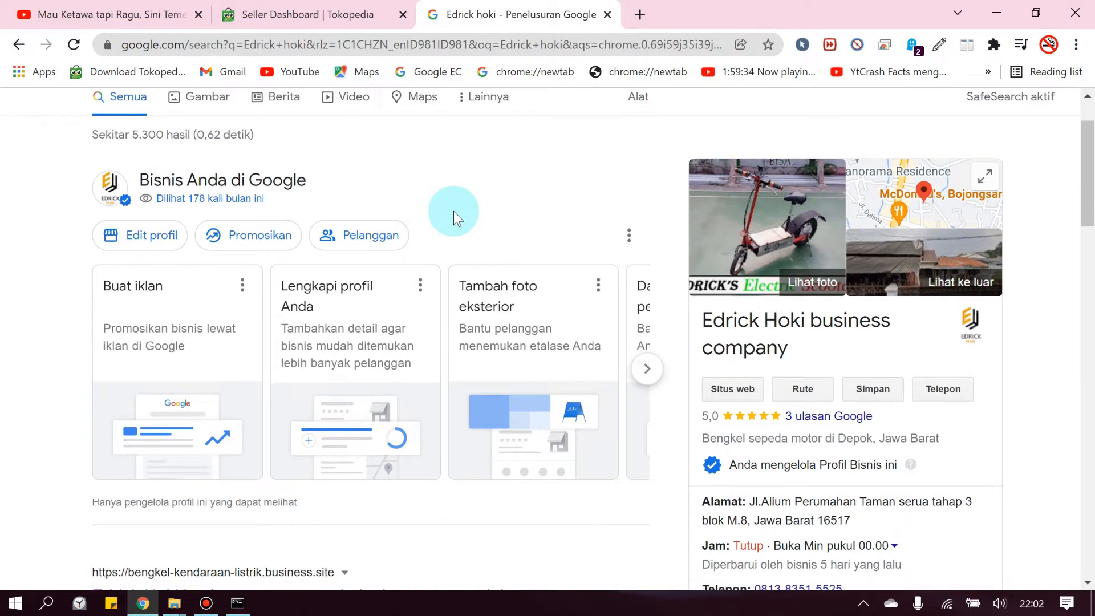
pyautogui.scroll(-3, 460, 219)
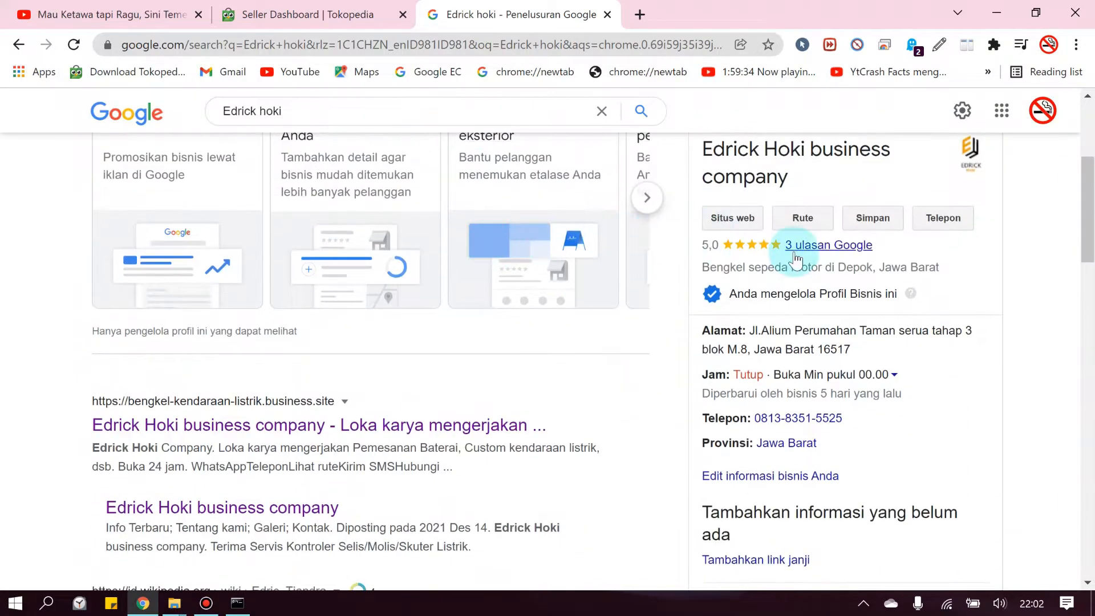
pyautogui.click(796, 255)
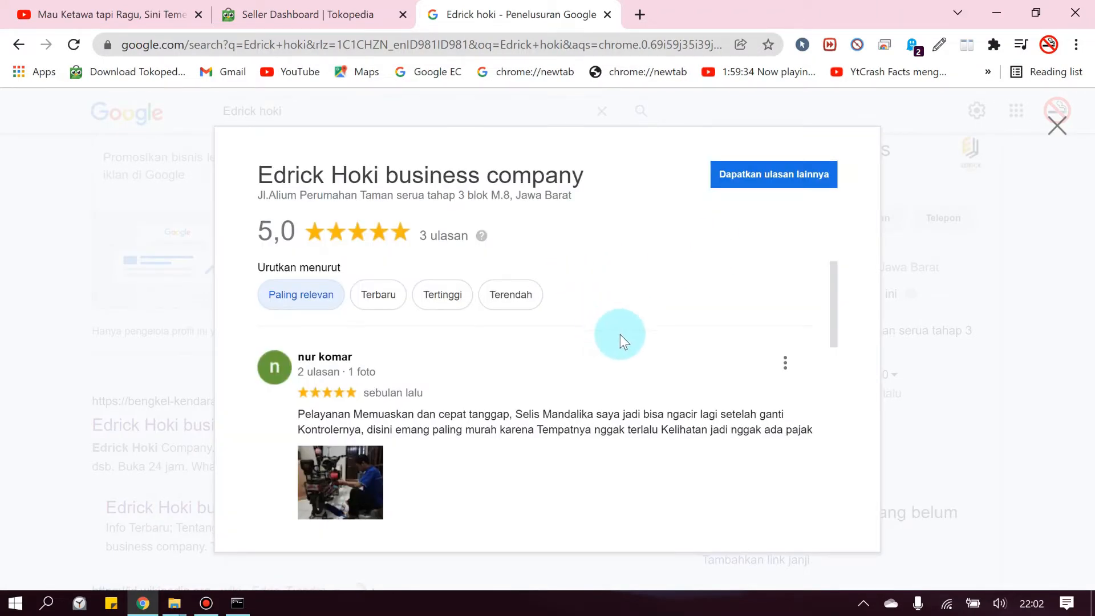
pyautogui.scroll(-2, 620, 327)
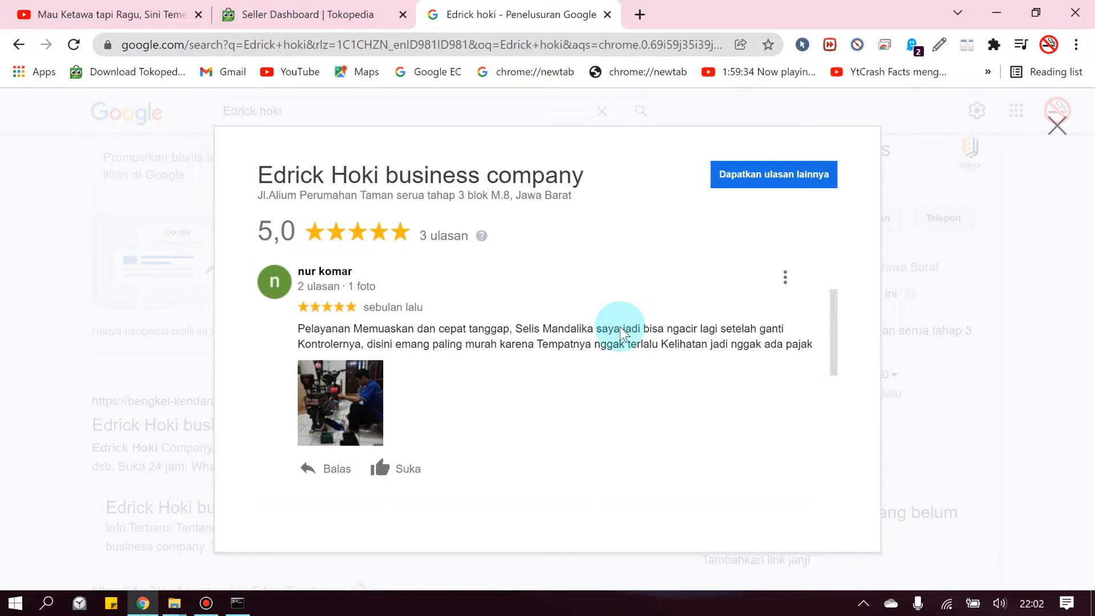
pyautogui.scroll(2, 620, 327)
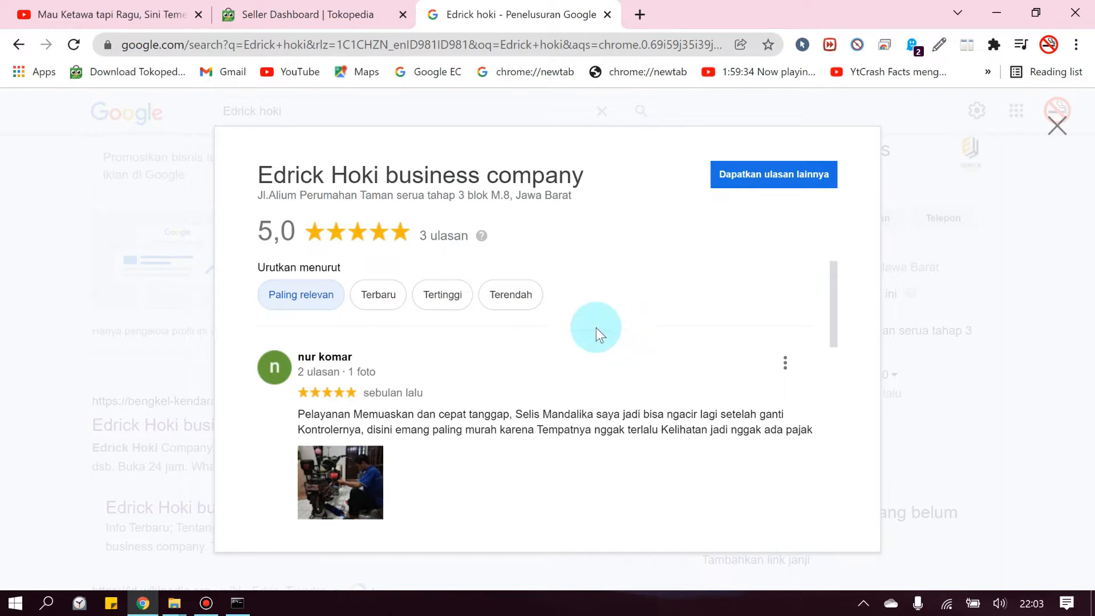
pyautogui.scroll(-9, 574, 352)
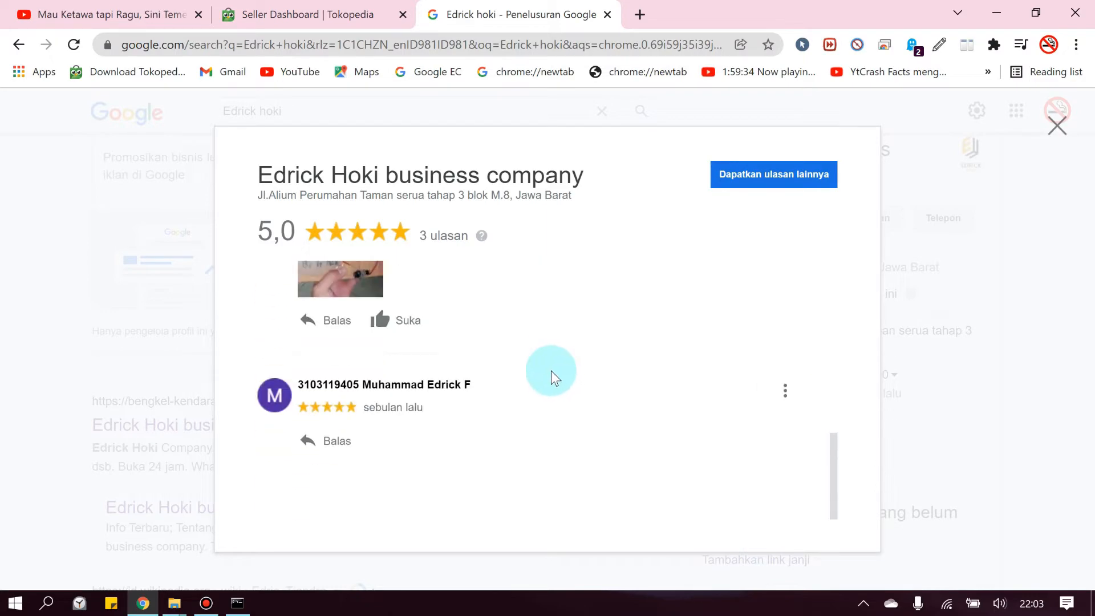
pyautogui.scroll(6, 551, 371)
pyautogui.scroll(3, 549, 371)
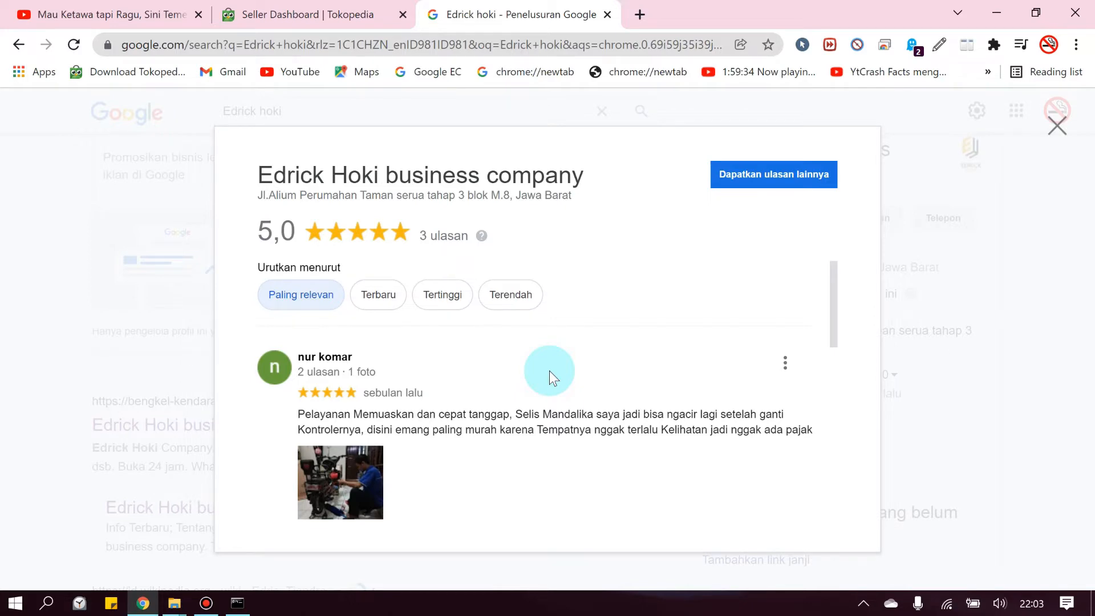
pyautogui.press('Escape')
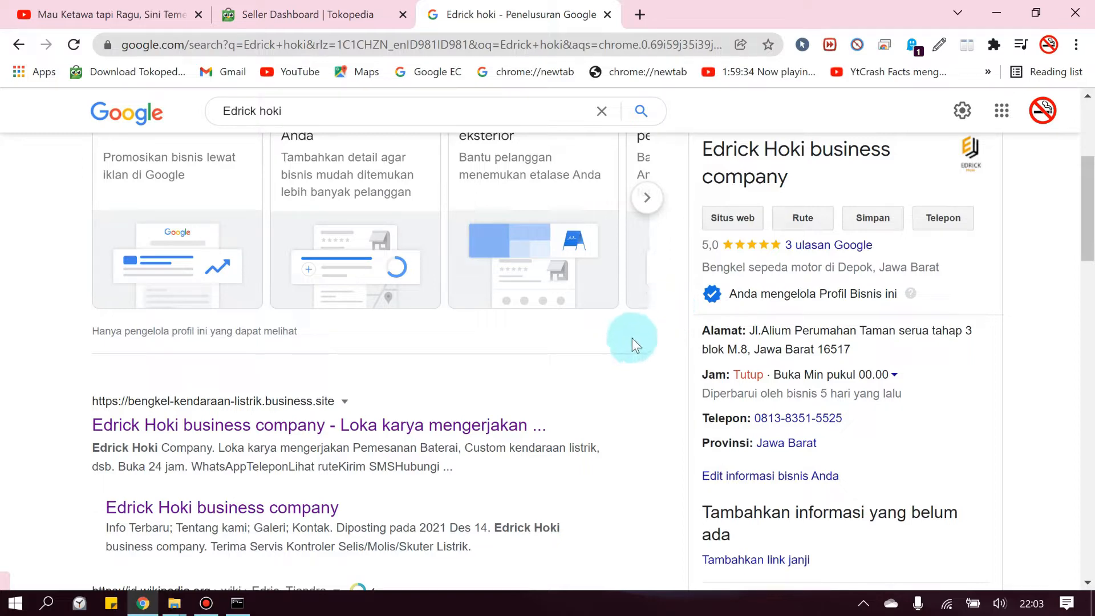
pyautogui.scroll(1, 673, 293)
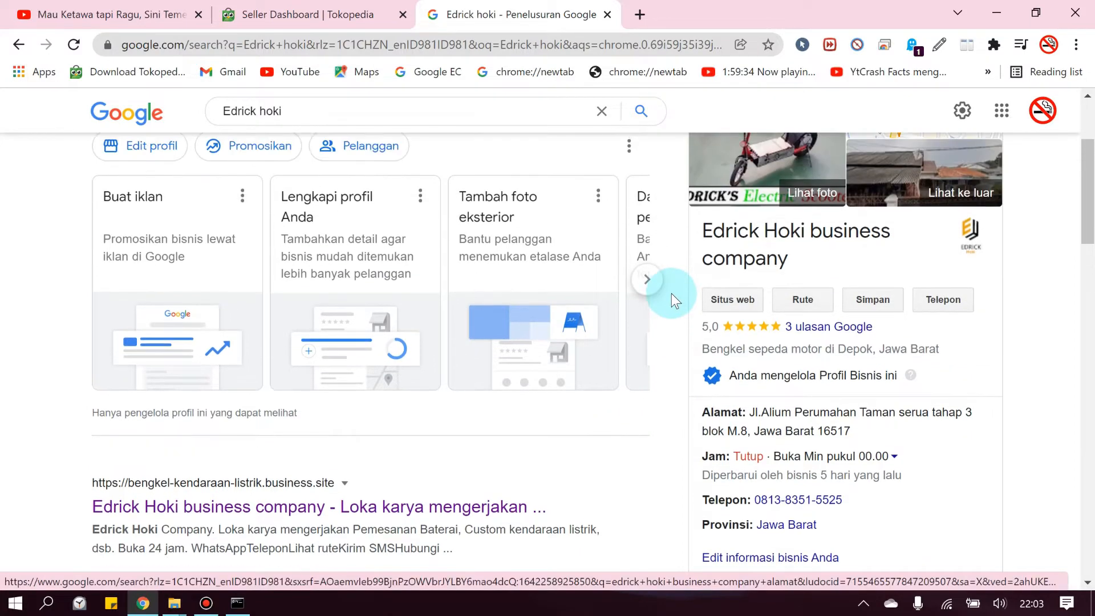
pyautogui.scroll(-1, 670, 301)
# Check the business's street address, then open its bengkel-kendaraan-listrik.business.site website
pyautogui.click(724, 330)
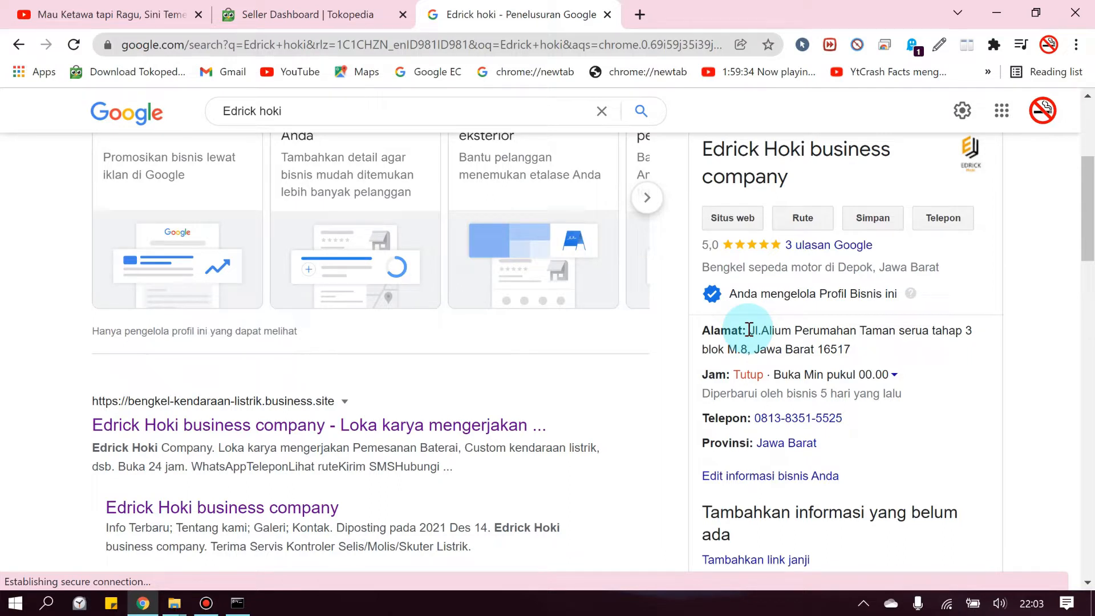
pyautogui.moveTo(749, 330); pyautogui.dragTo(860, 351)
pyautogui.click(854, 350)
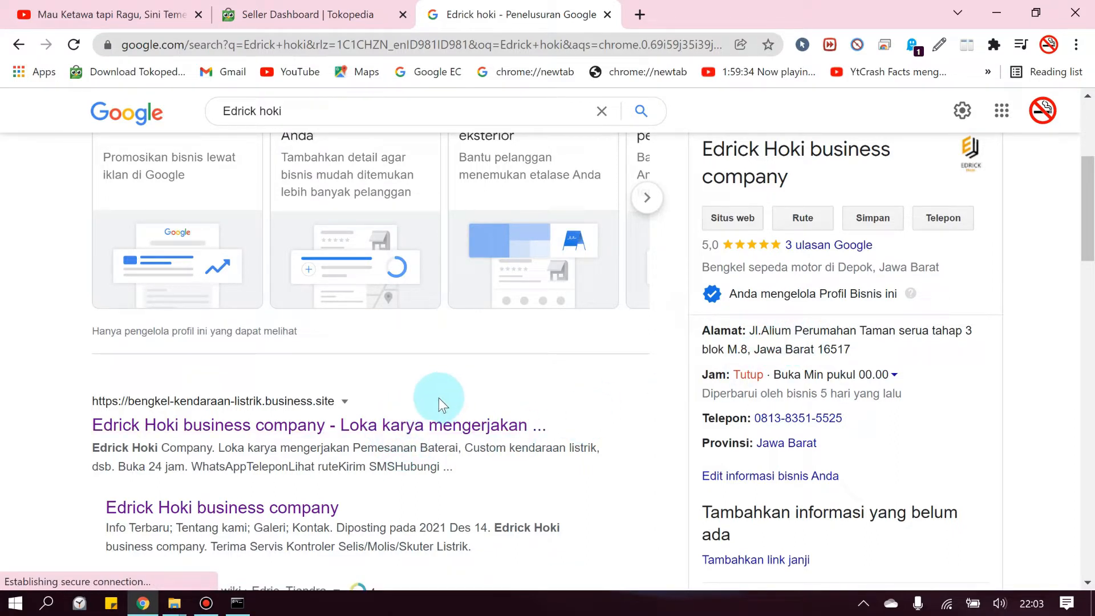
pyautogui.click(397, 415)
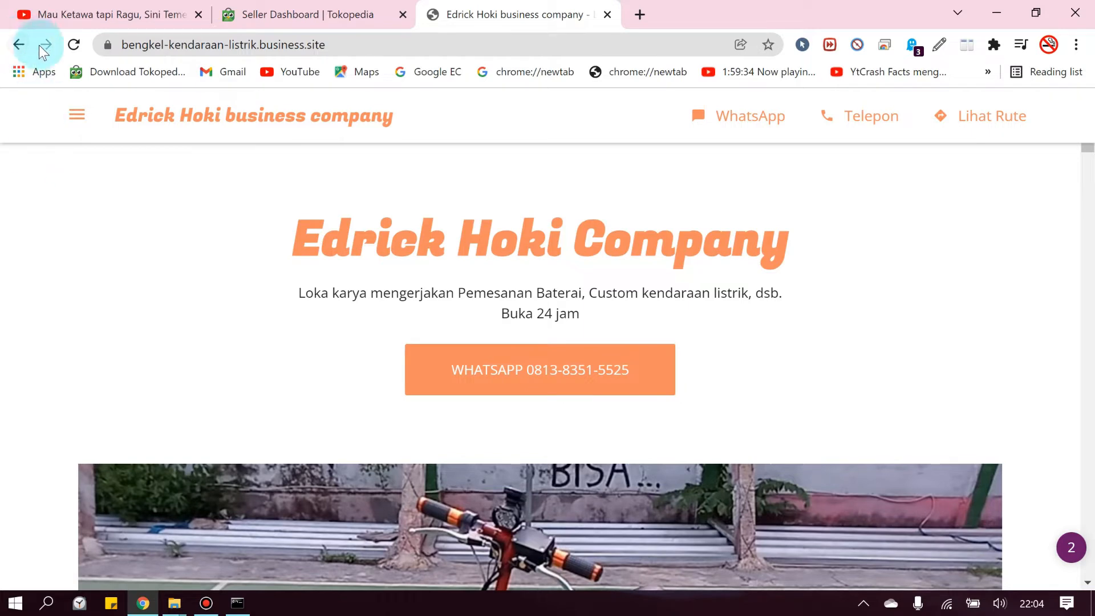
# Reopen the business.site website, scroll down to its gallery, and return to the search results
pyautogui.click(18, 45)
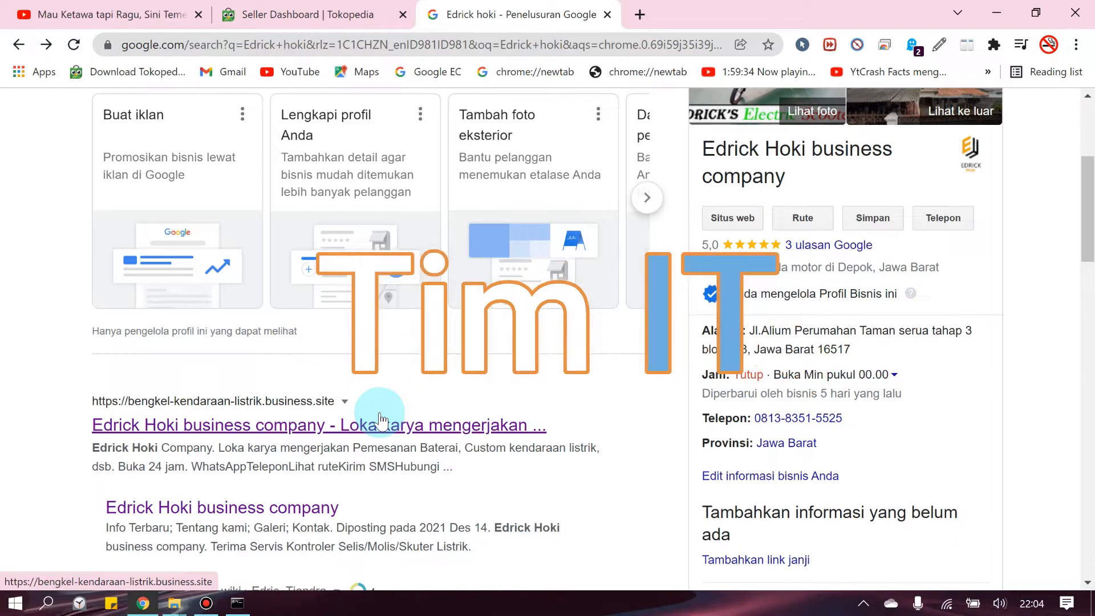
pyautogui.click(381, 423)
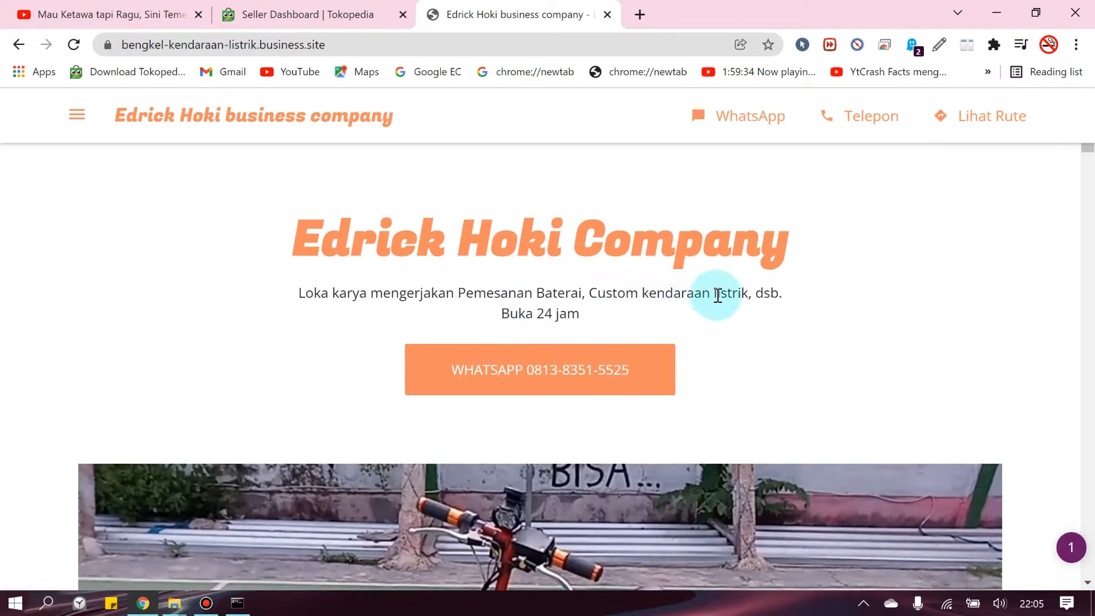
pyautogui.scroll(-1, 419, 359)
pyautogui.scroll(1, 393, 308)
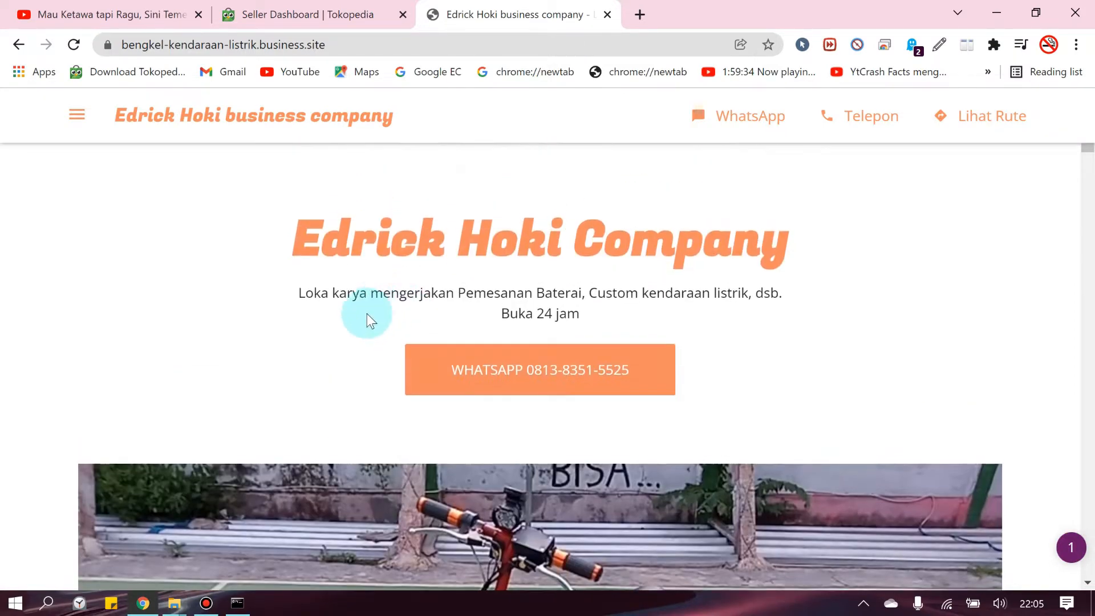
pyautogui.scroll(-4, 114, 348)
pyautogui.scroll(-6, 70, 357)
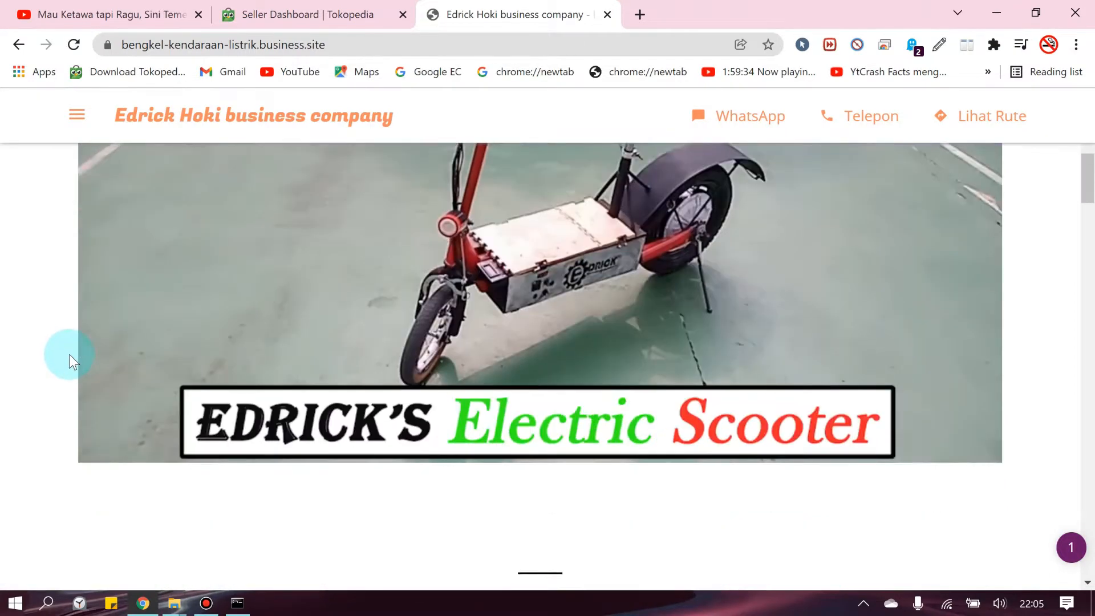
pyautogui.scroll(9, 70, 357)
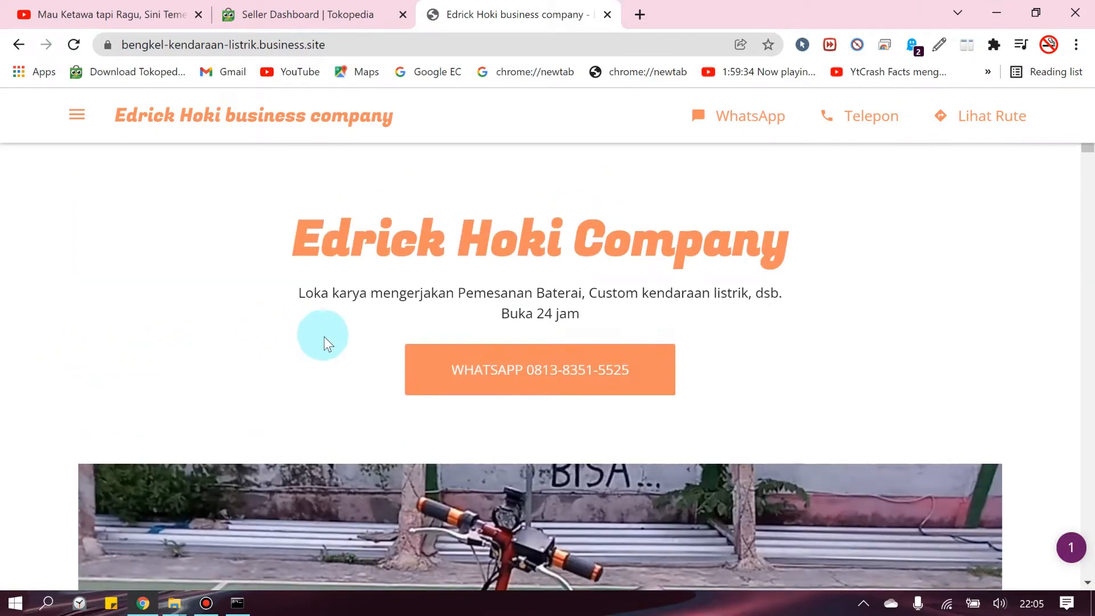
pyautogui.scroll(-1, 217, 327)
pyautogui.scroll(-12, 217, 327)
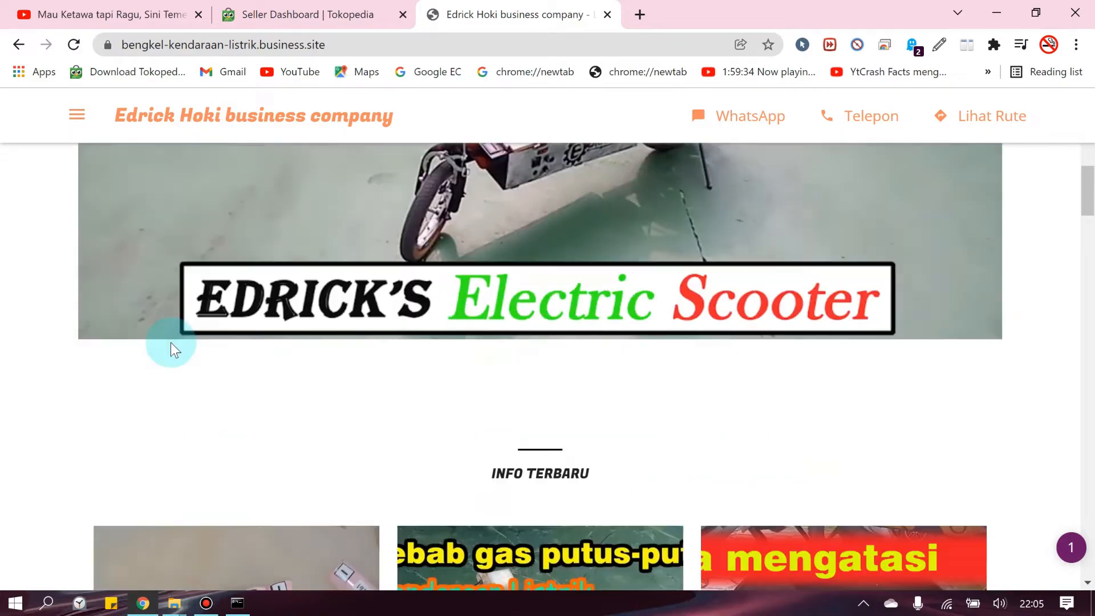
pyautogui.scroll(-15, 173, 357)
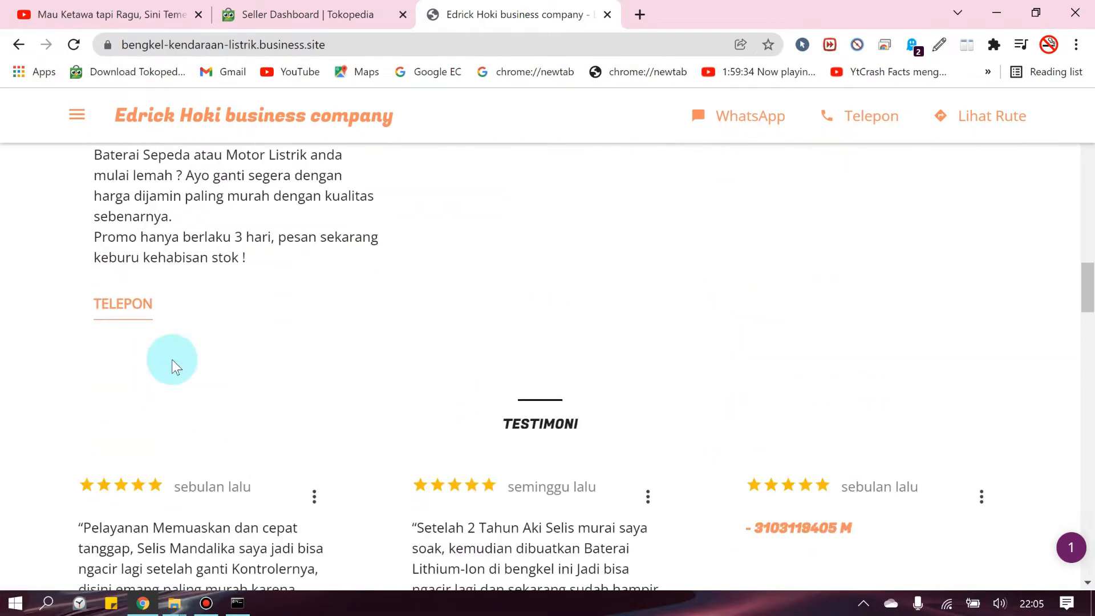
pyautogui.scroll(-10, 177, 378)
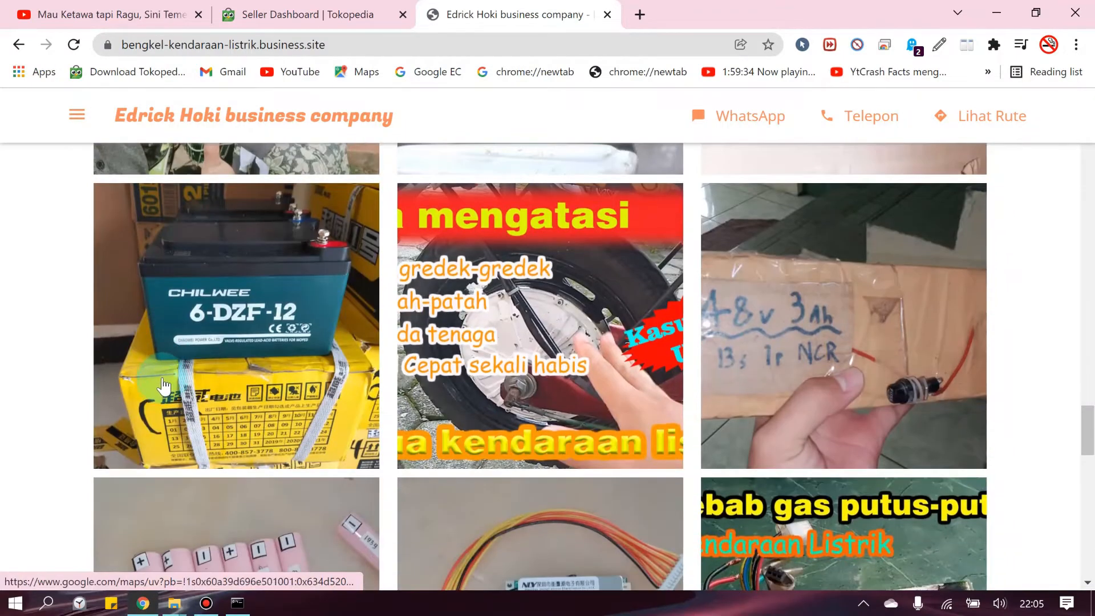
pyautogui.scroll(-3, 154, 342)
pyautogui.click(22, 47)
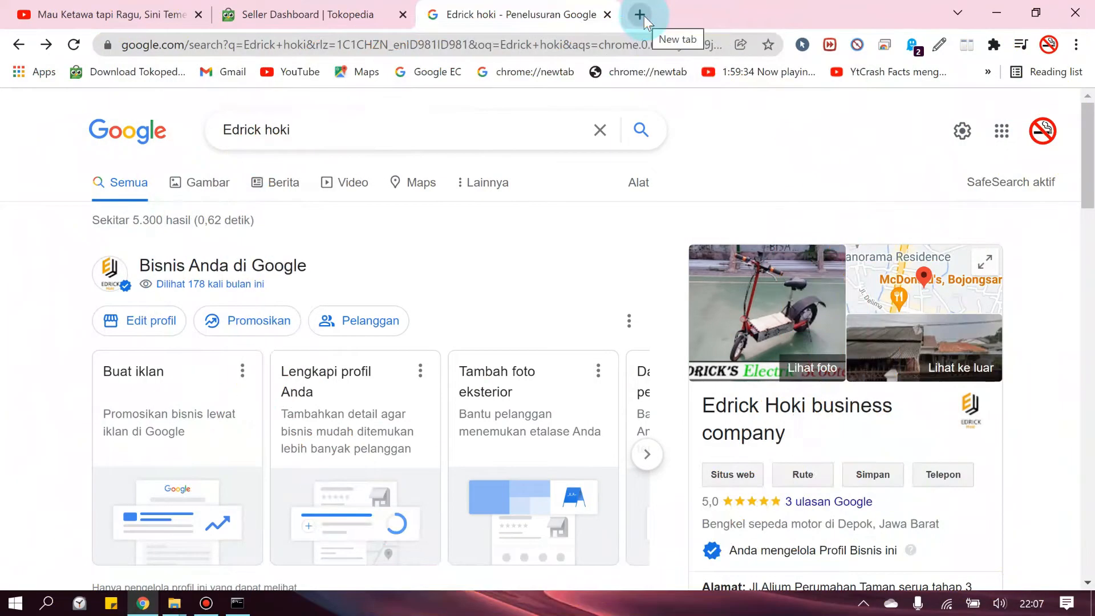
# From the Google account panel, open 'Kelola Akun Google Anda' in a new tab
pyautogui.click(1052, 137)
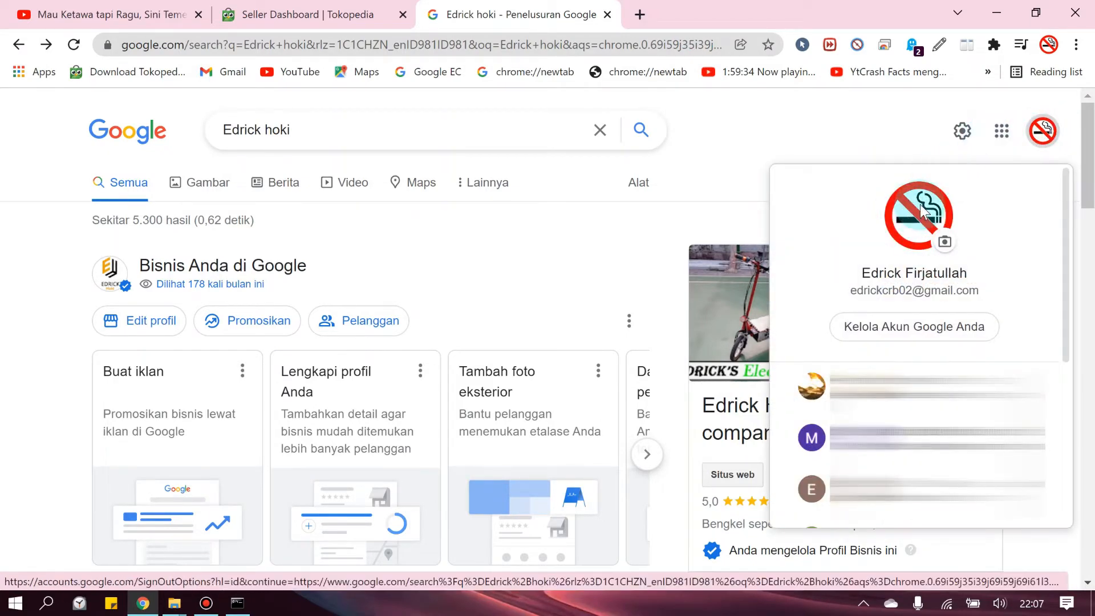
pyautogui.click(778, 150)
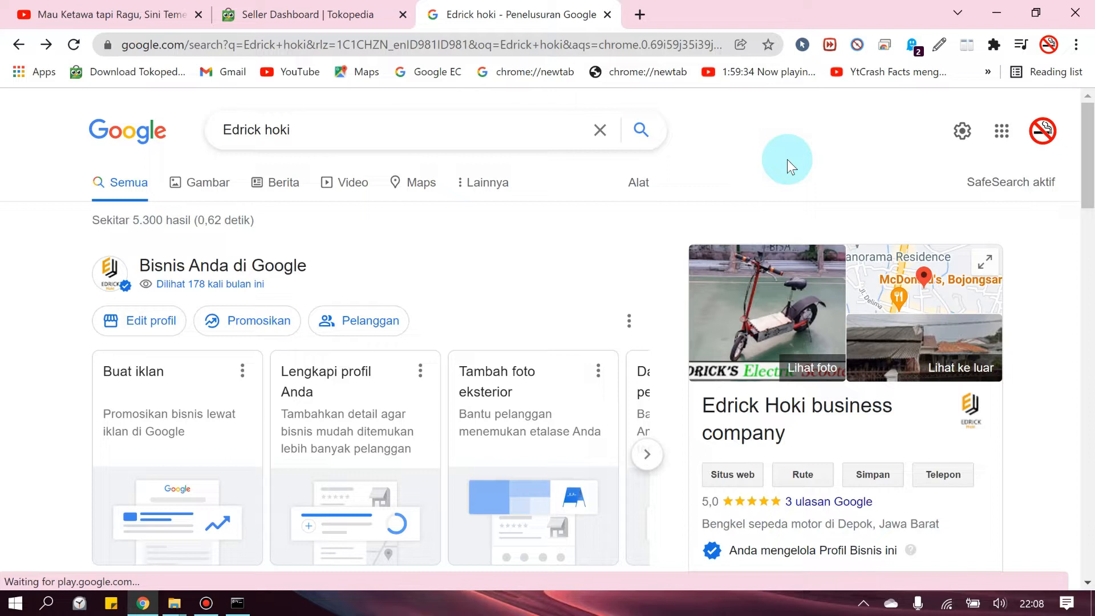
pyautogui.click(1043, 131)
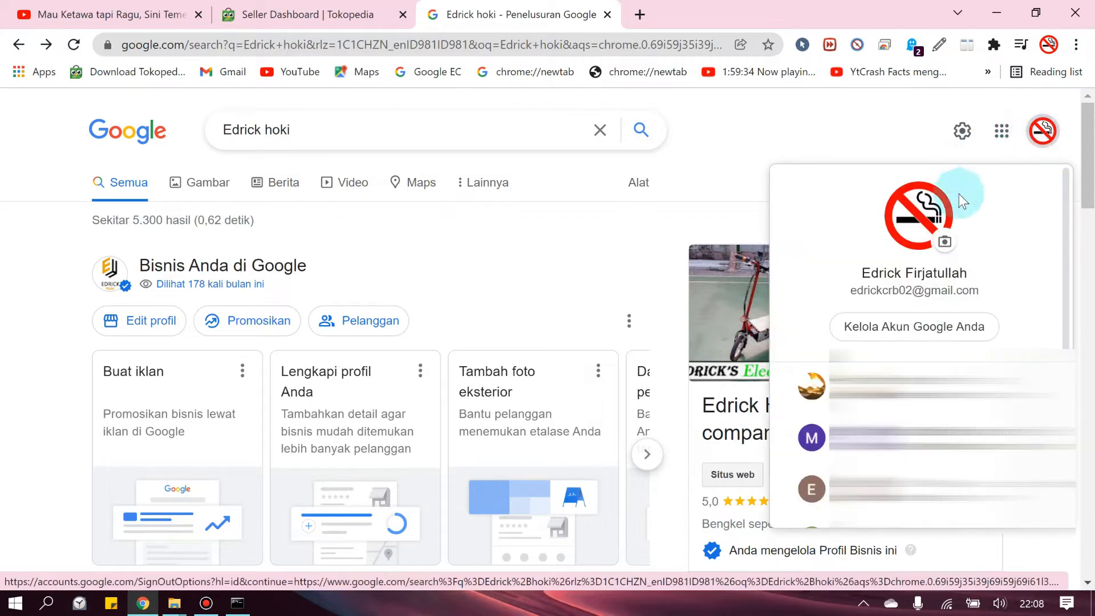
pyautogui.click(912, 329)
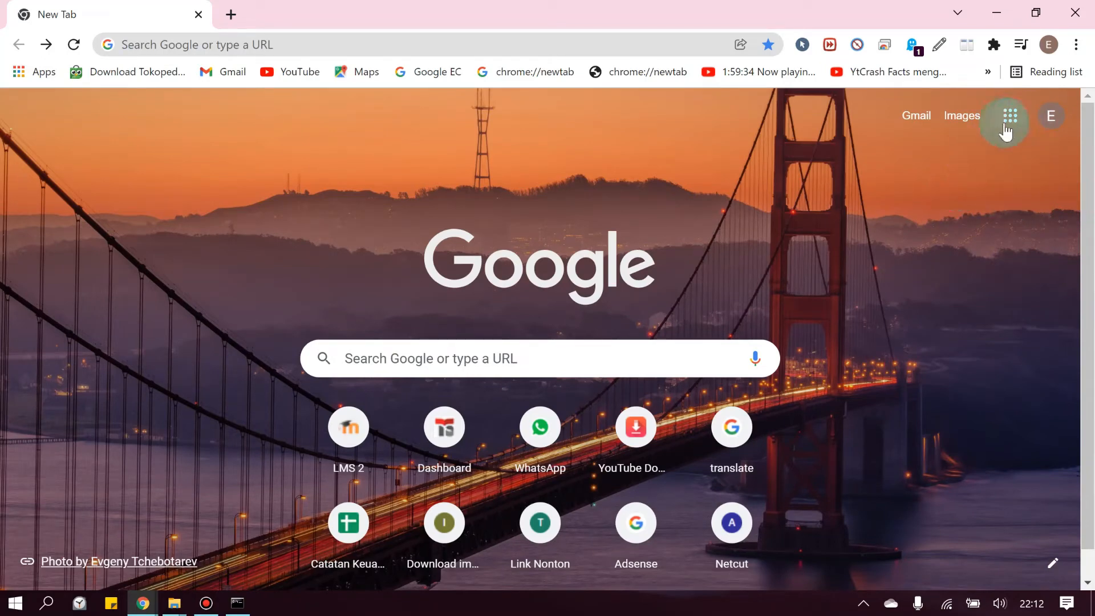
pyautogui.click(1042, 135)
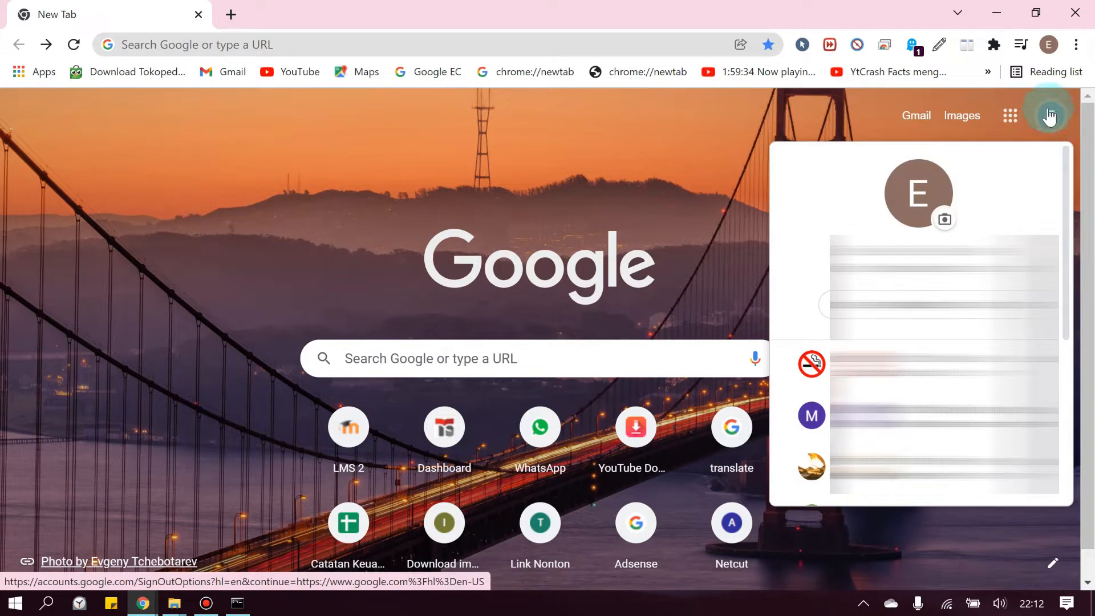
pyautogui.click(1053, 117)
pyautogui.click(1051, 114)
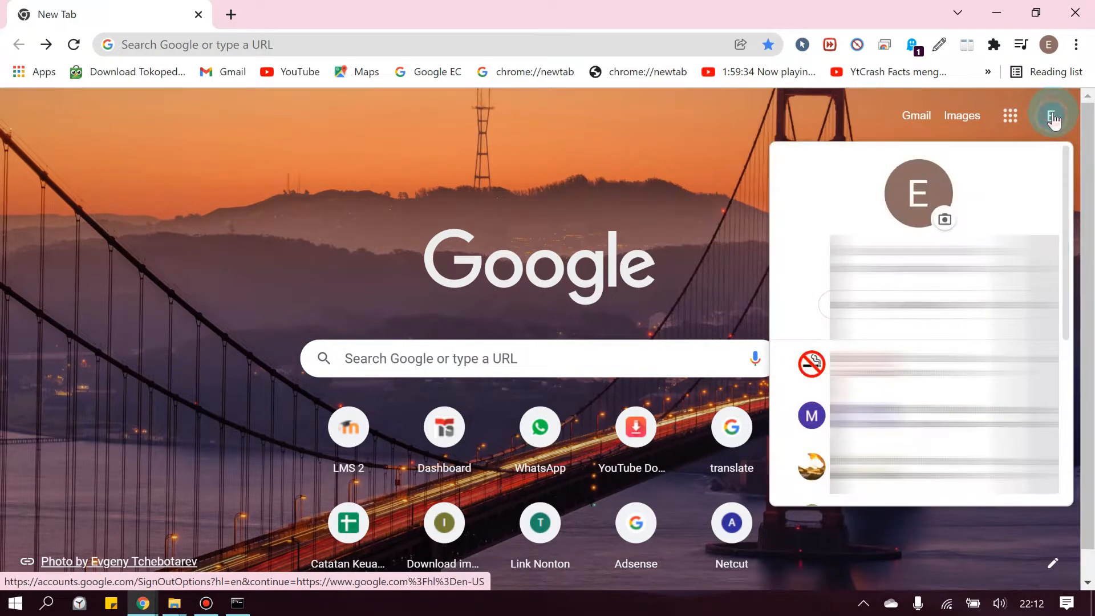
pyautogui.scroll(-3, 970, 359)
pyautogui.scroll(5, 921, 320)
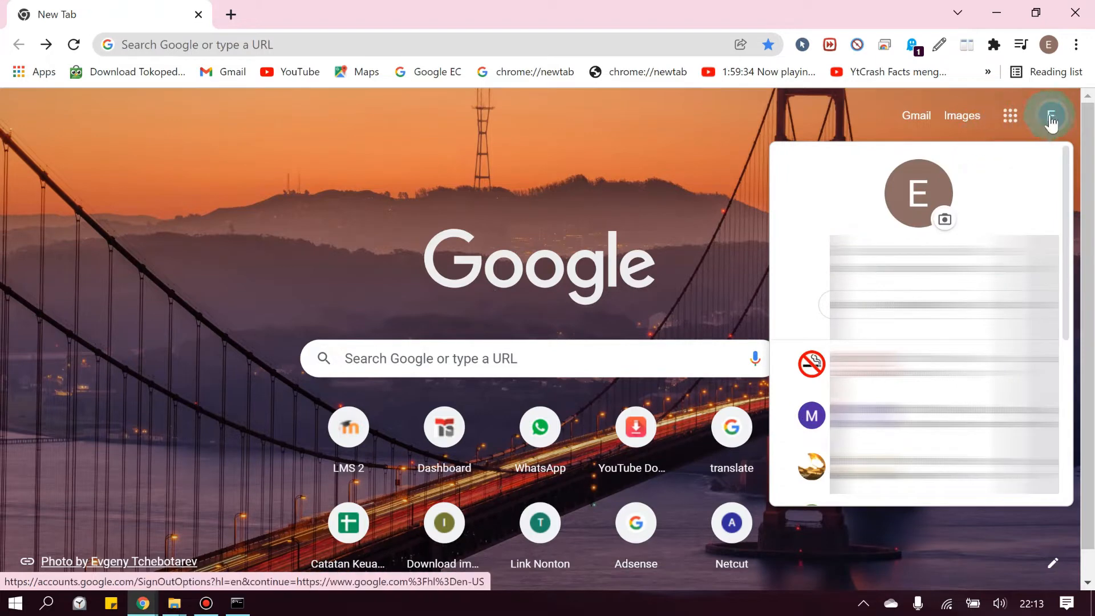
pyautogui.click(1010, 118)
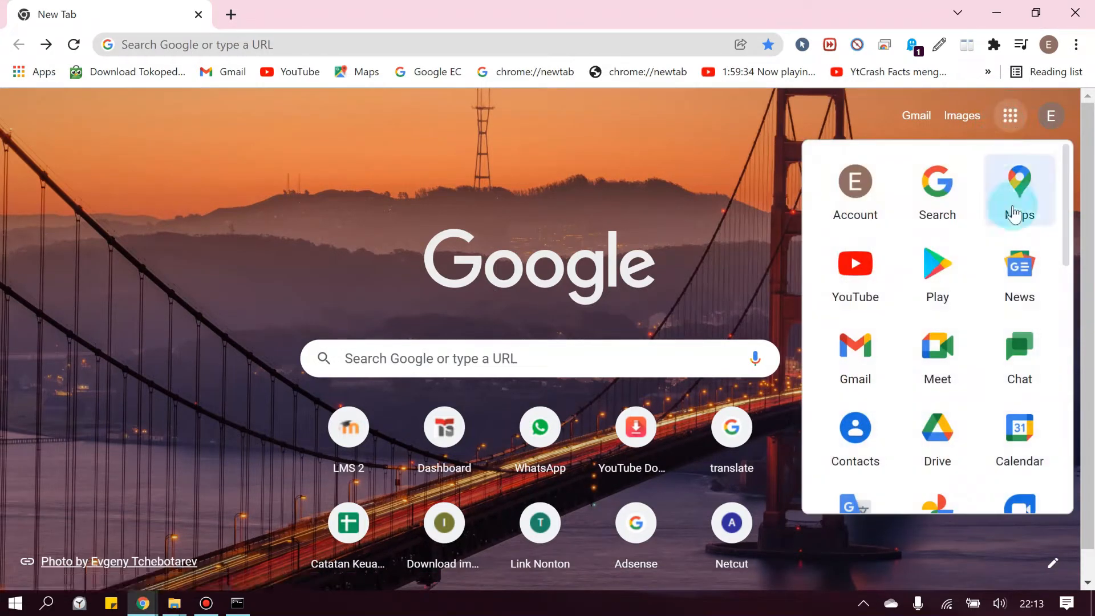
pyautogui.scroll(-3, 974, 330)
pyautogui.scroll(3, 973, 330)
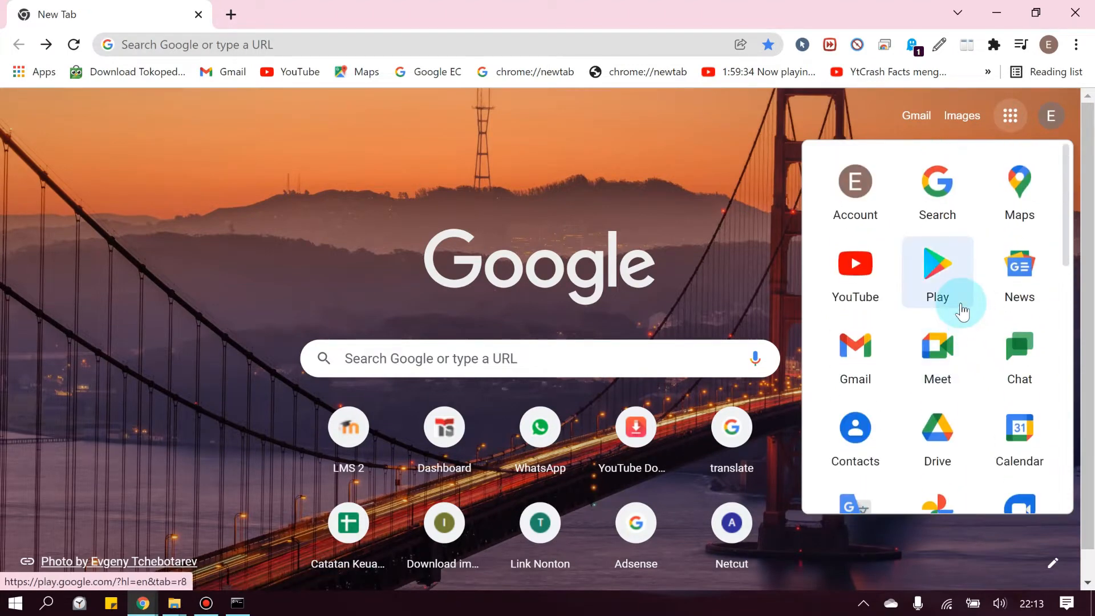
pyautogui.scroll(-6, 963, 311)
pyautogui.scroll(-3, 963, 311)
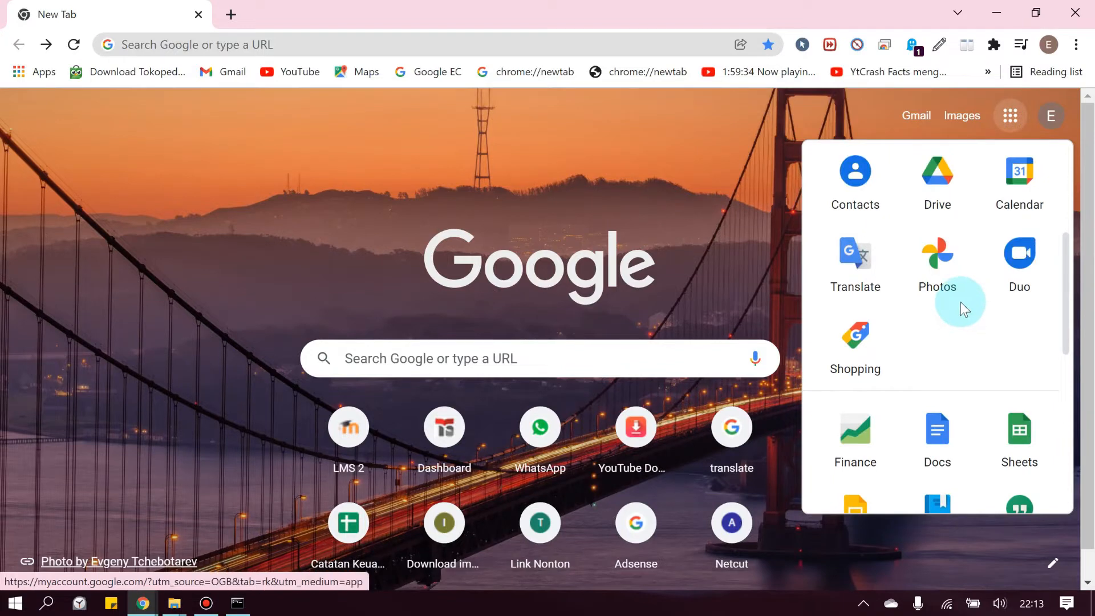
pyautogui.scroll(5, 956, 297)
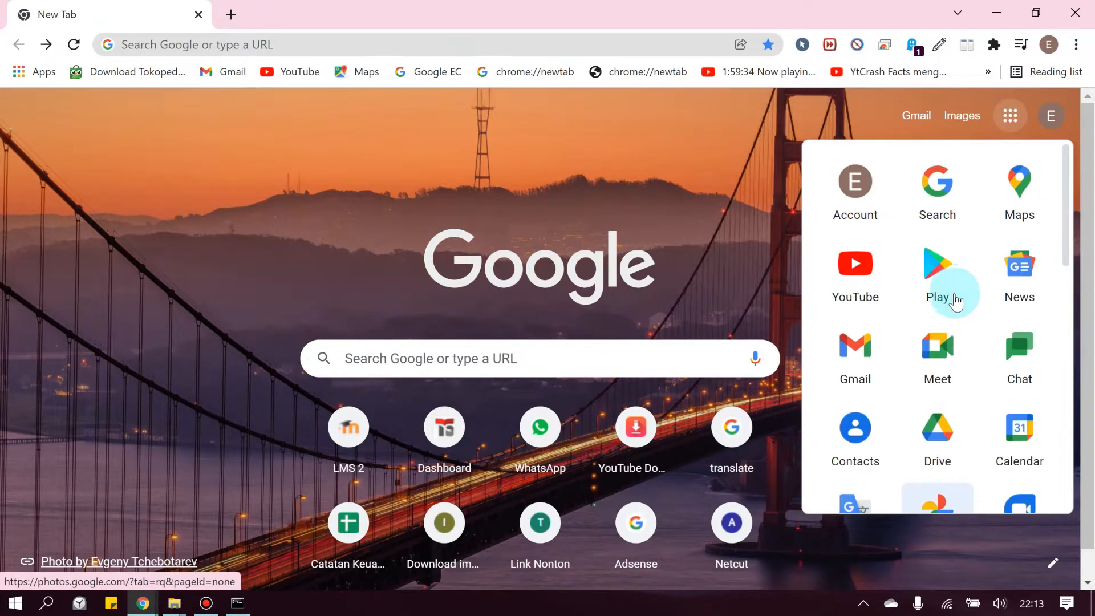
pyautogui.click(755, 231)
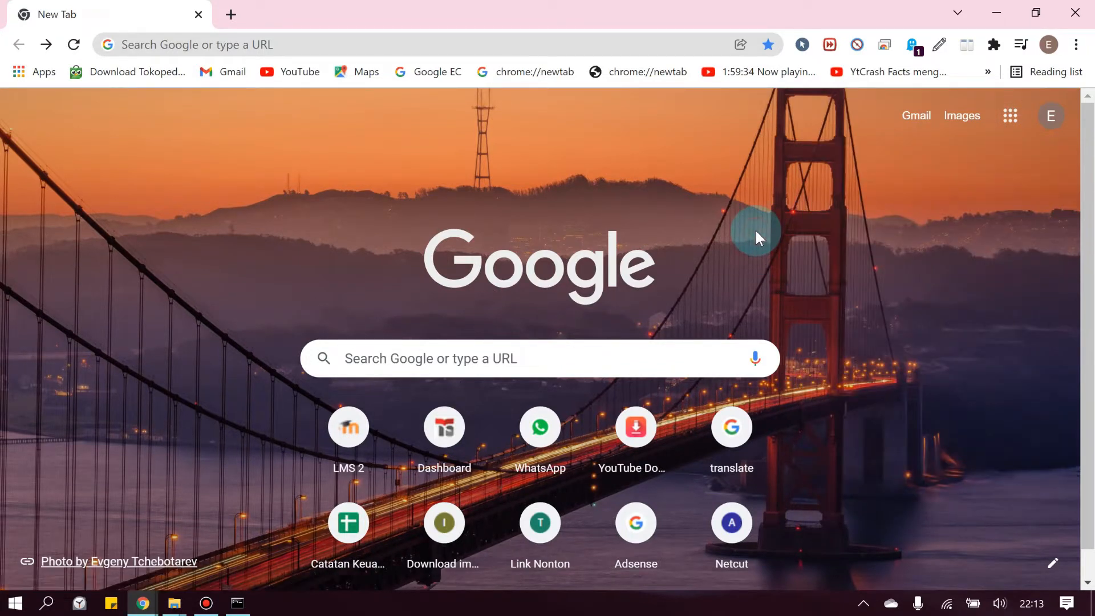
pyautogui.click(479, 360)
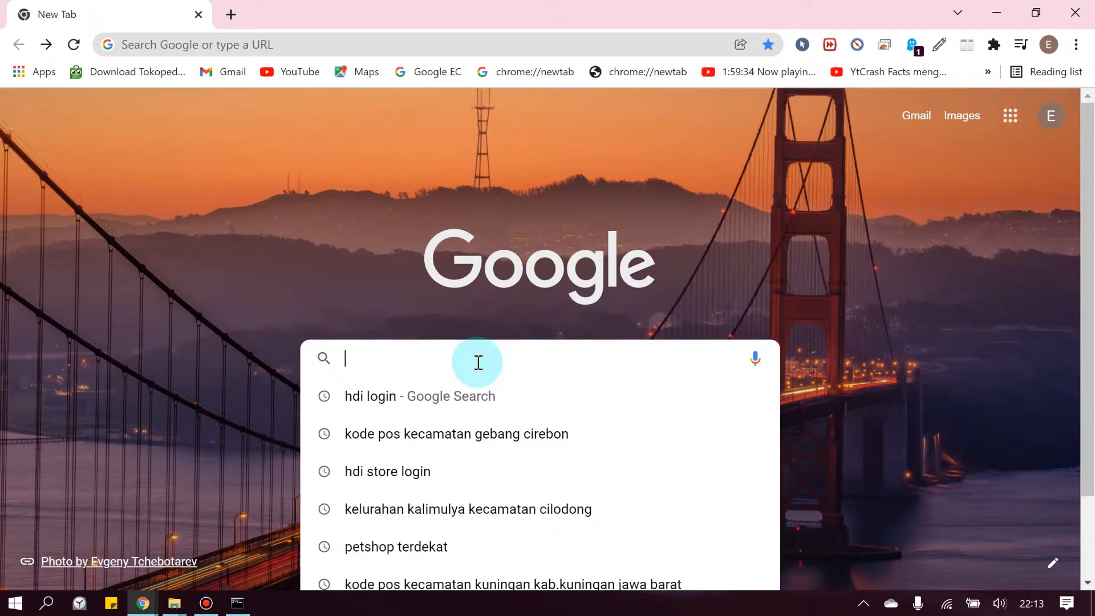
# Search 'google bisnis', open the Google Bisnisku page and choose 'Kelola sekarang'
pyautogui.write('google bisnis')
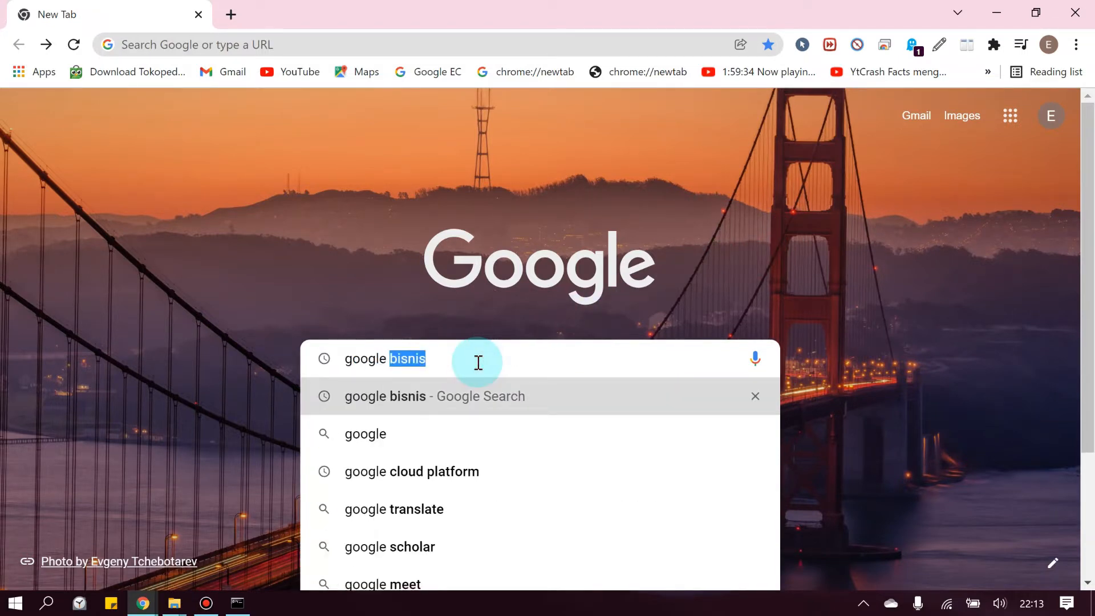
pyautogui.press('Return')
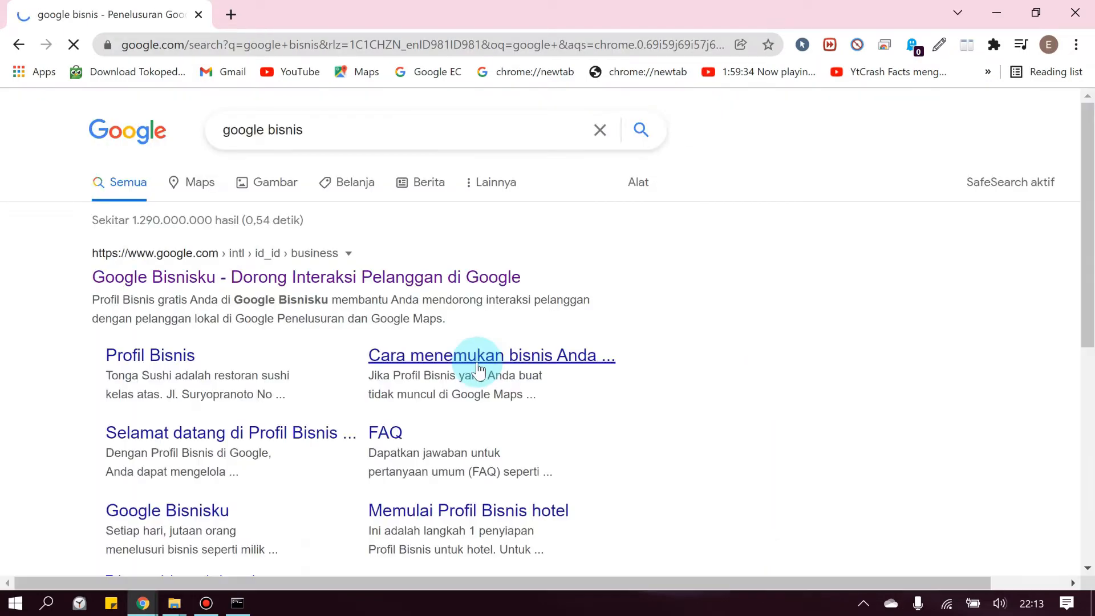
pyautogui.click(186, 278)
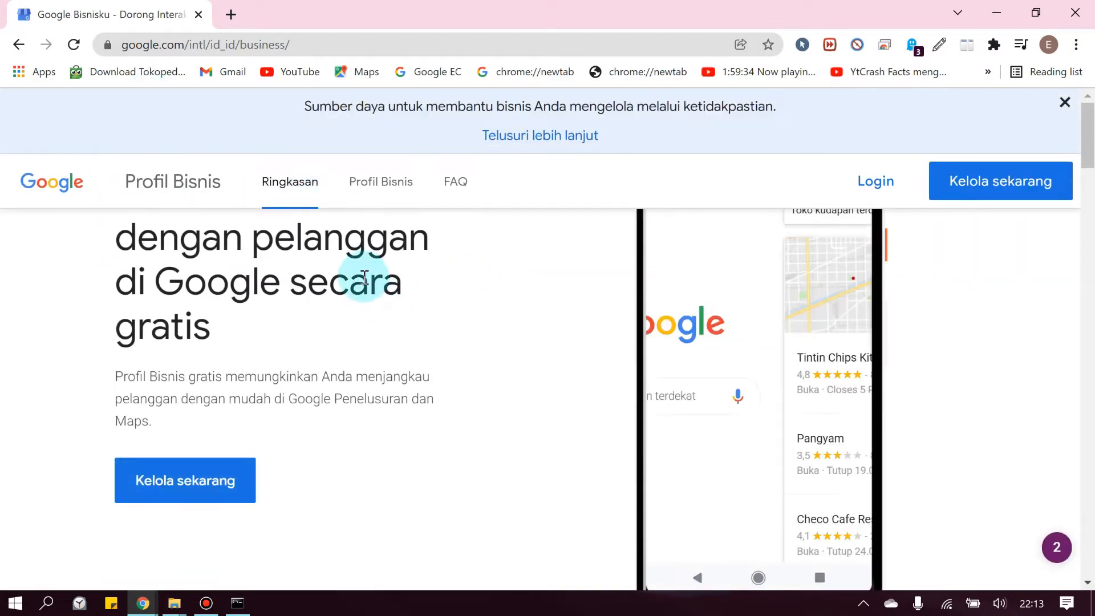
pyautogui.click(1008, 180)
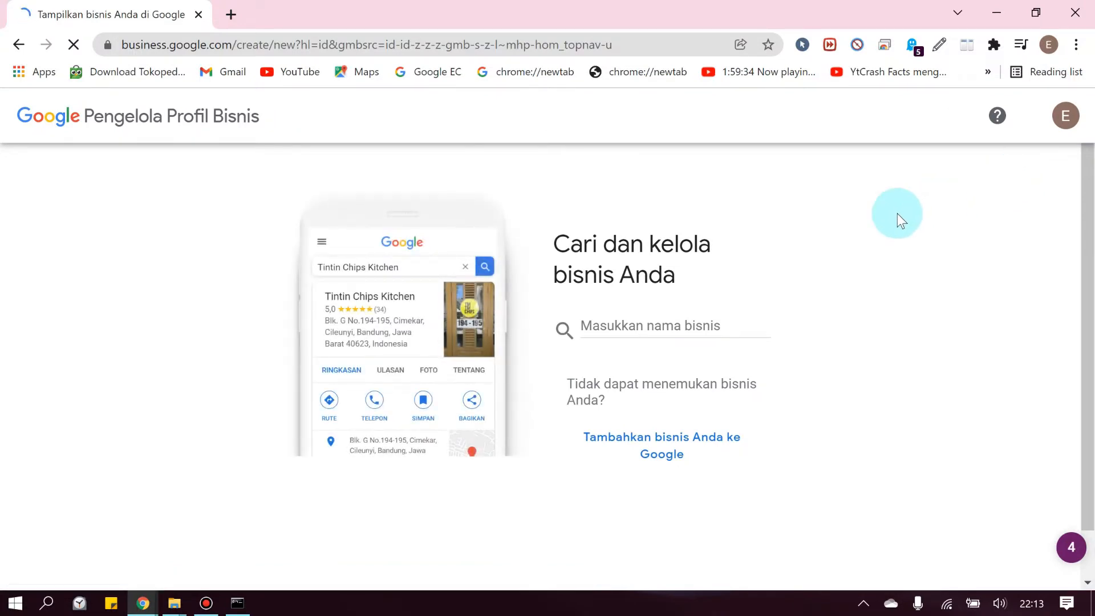
# Enter 'Nasi goreng Bang mamat' and choose to create a new business with that name
pyautogui.click(651, 319)
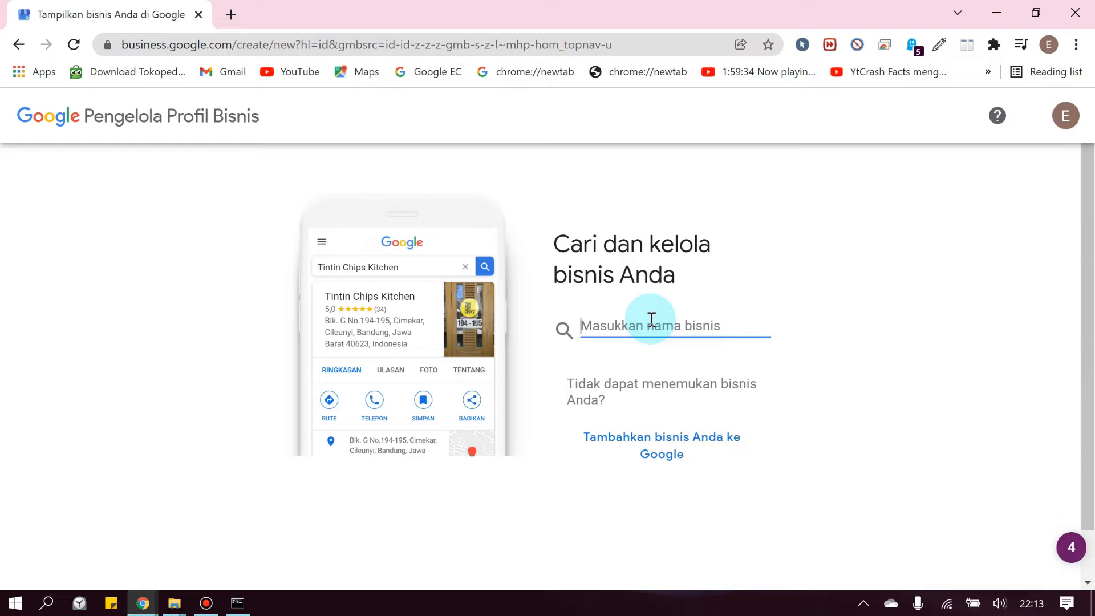
pyautogui.write('Na')
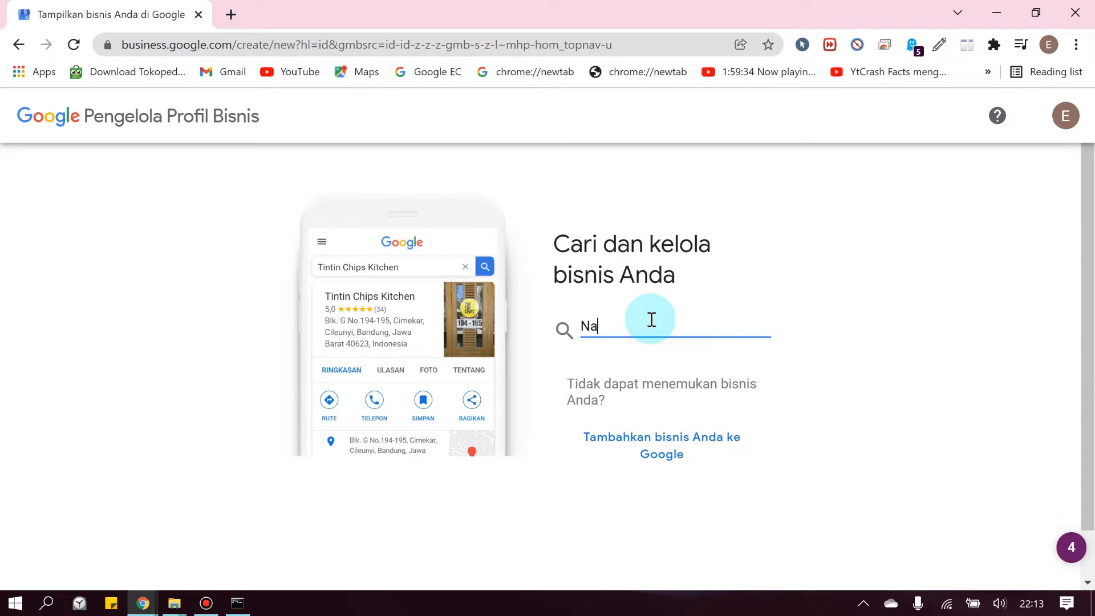
pyautogui.write('si gore')
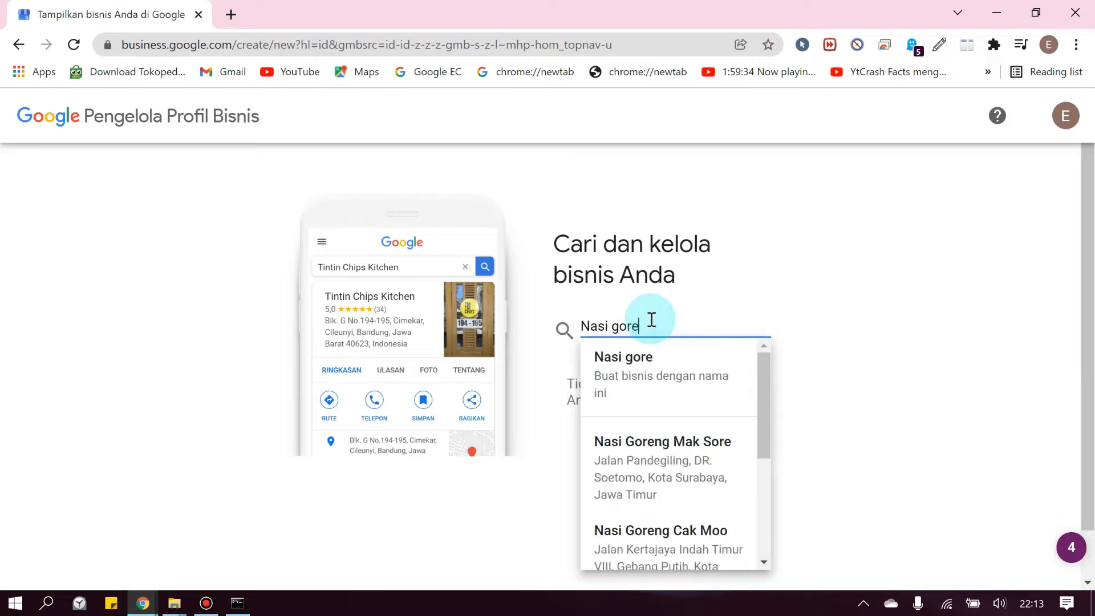
pyautogui.write('ng Bang ')
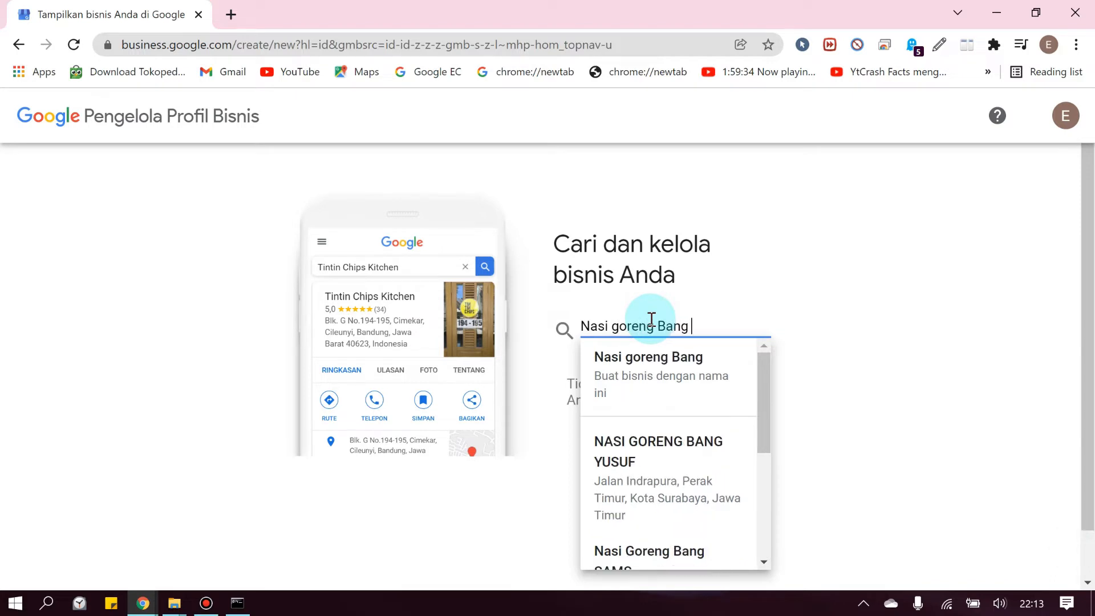
pyautogui.write('mamat')
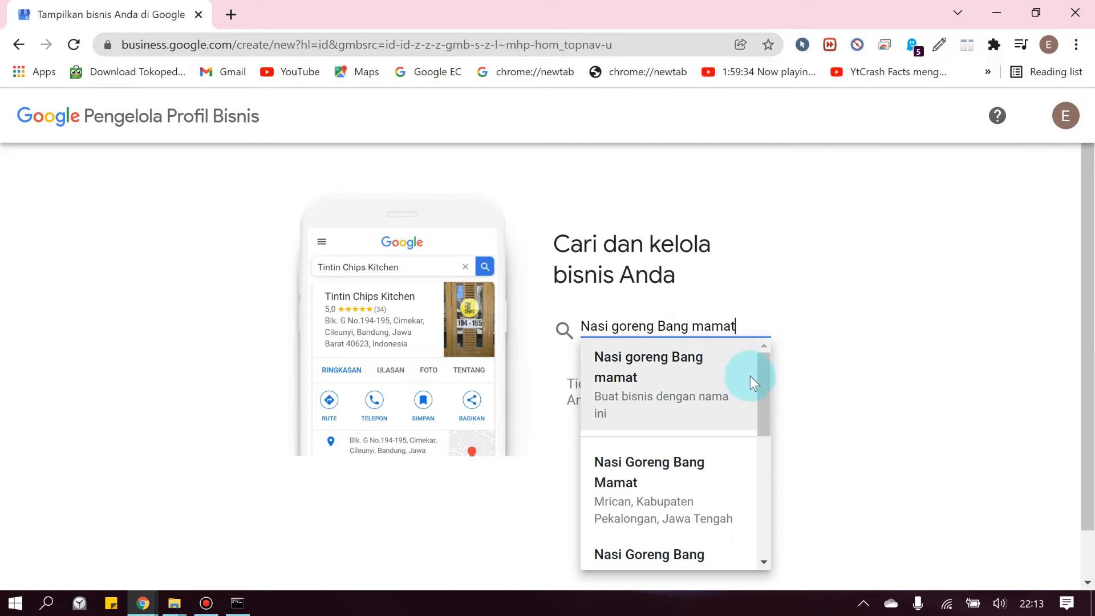
pyautogui.click(666, 377)
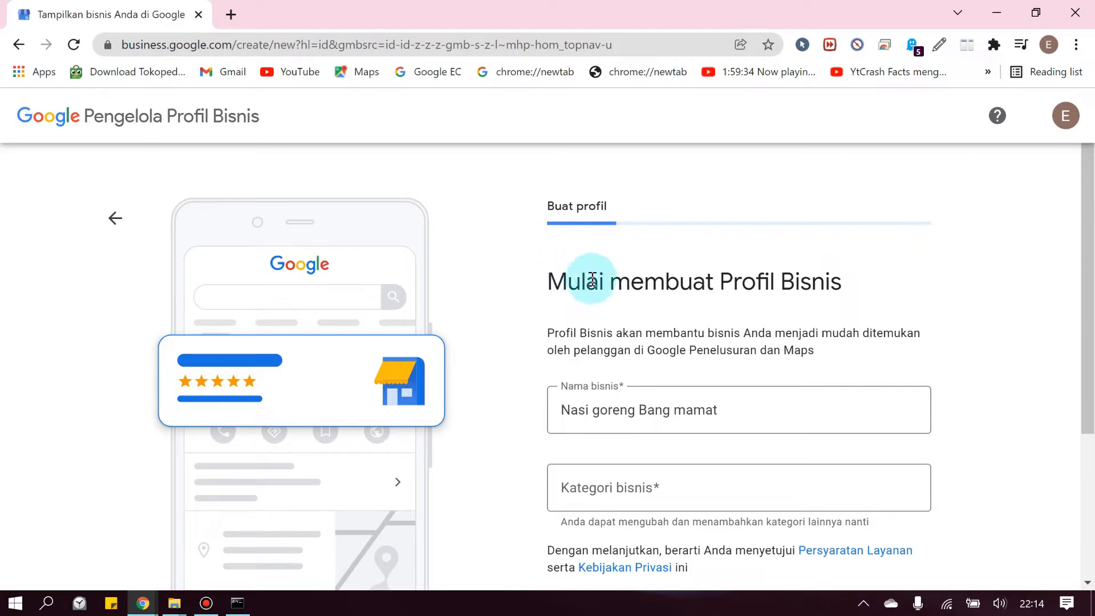
# Set the business category to Rumah Makan and continue with Berikutnya
pyautogui.scroll(-2, 627, 276)
pyautogui.click(705, 324)
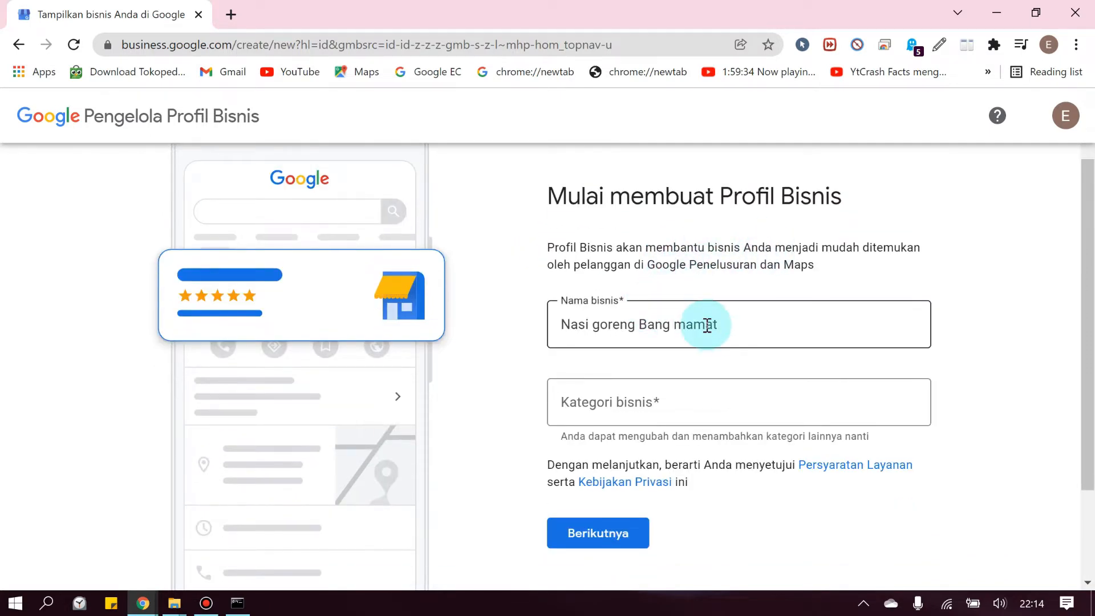
pyautogui.click(1026, 319)
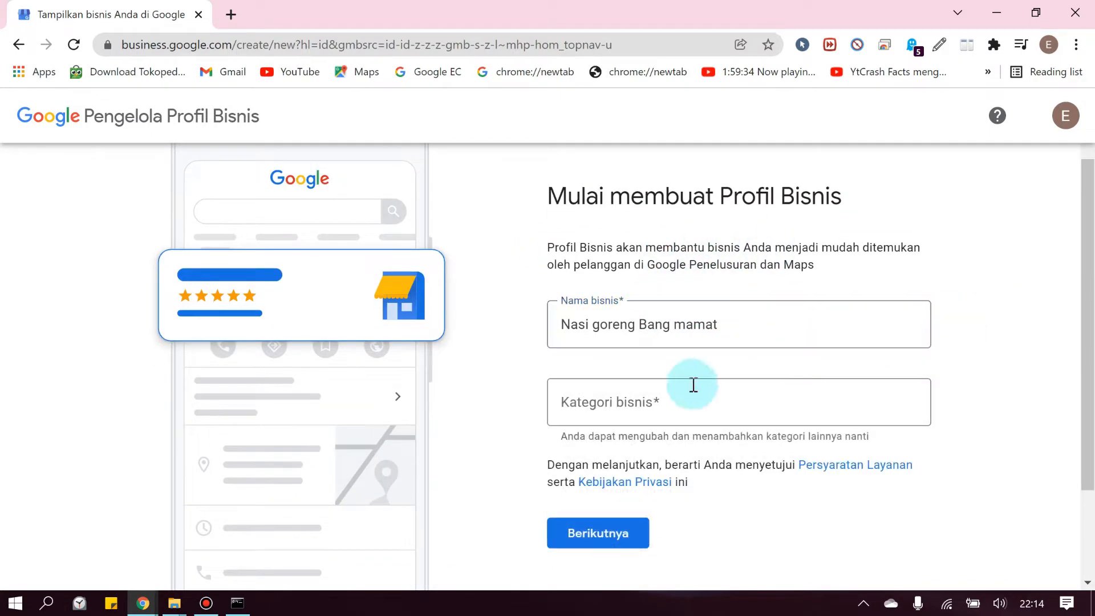
pyautogui.click(618, 414)
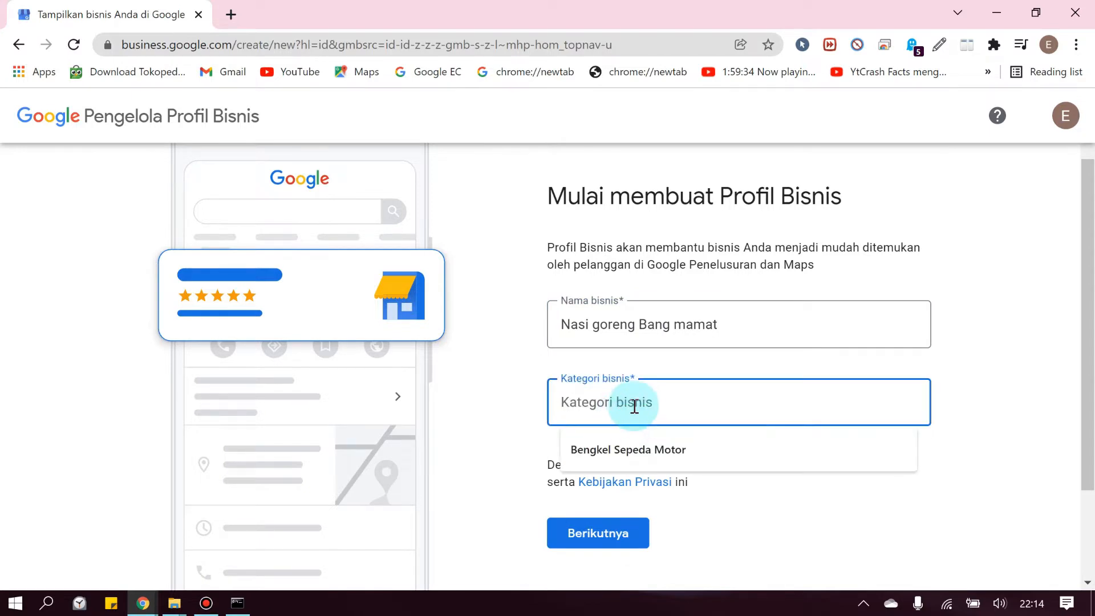
pyautogui.write('Rumah')
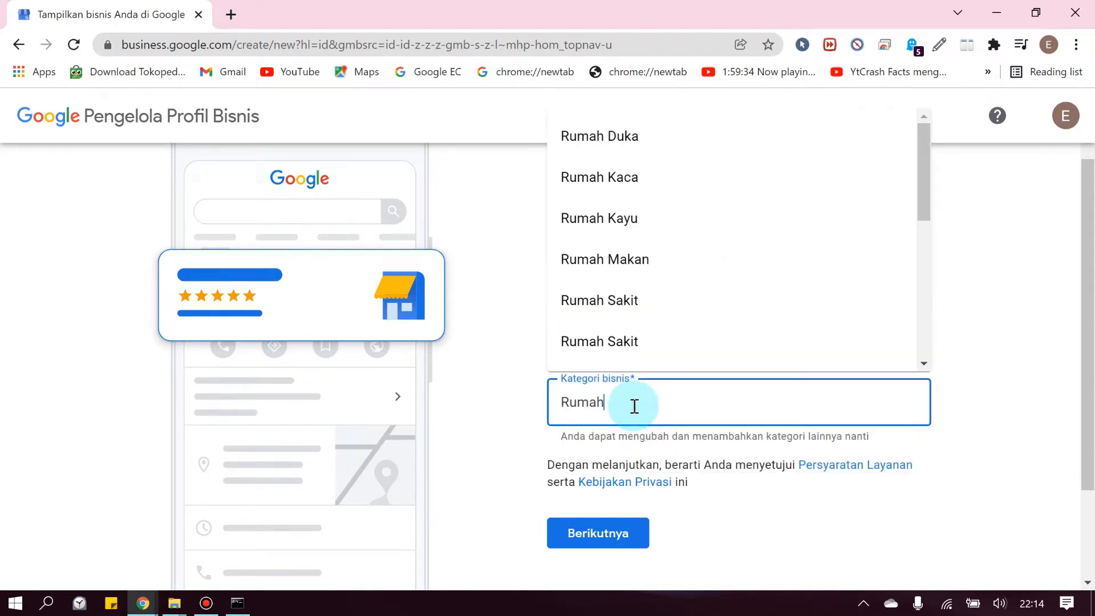
pyautogui.click(630, 258)
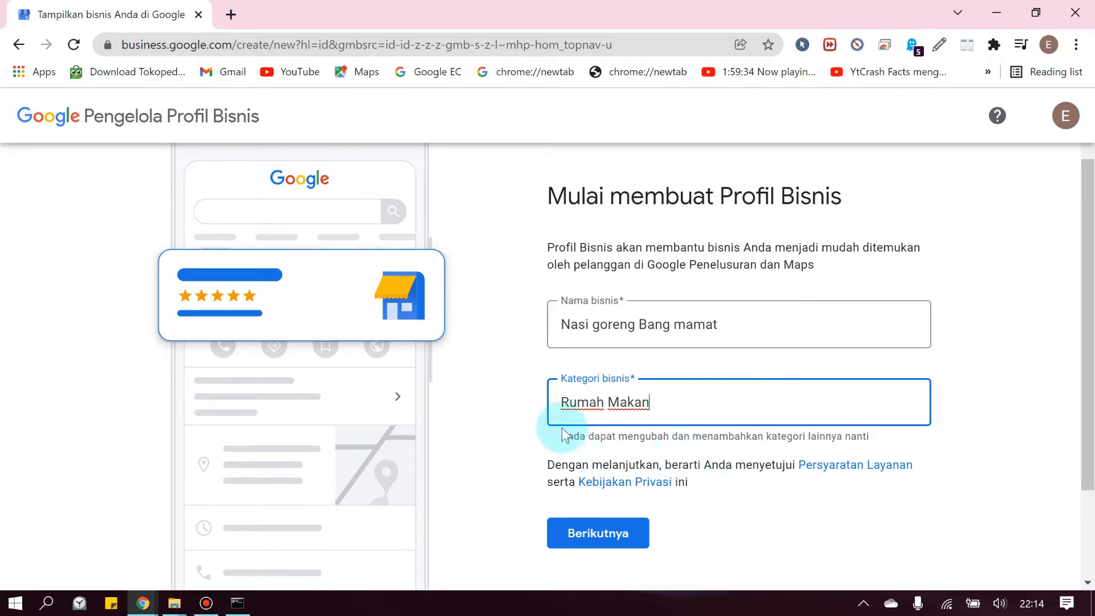
pyautogui.scroll(-1, 659, 413)
pyautogui.click(612, 446)
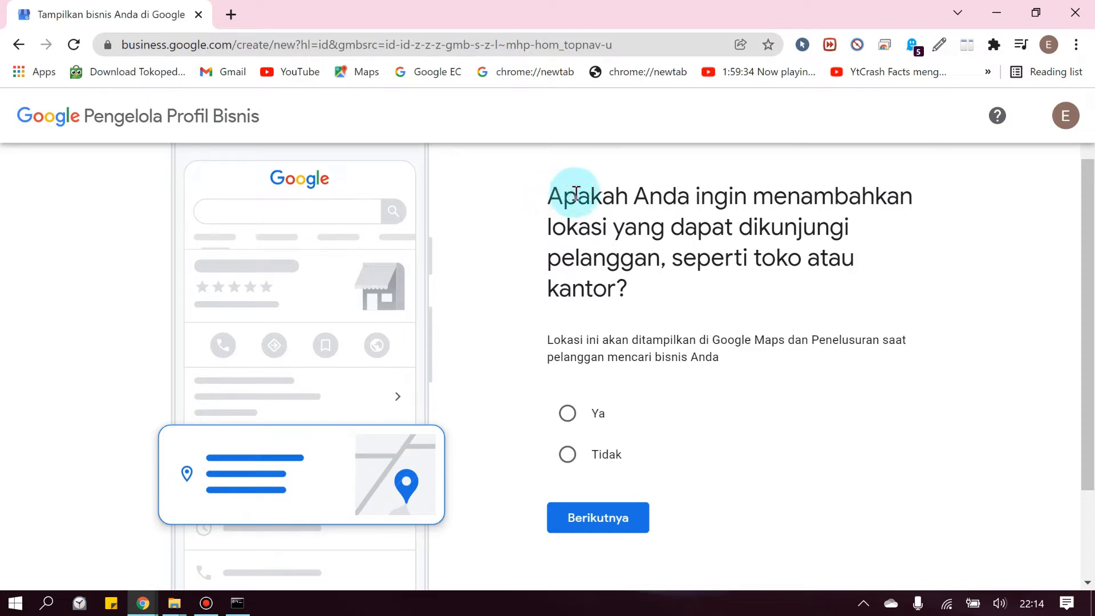
# Confirm a visitable location and enter Jalan D.I Pandjaitan, Purwokerto, with province Jawa Tengah
pyautogui.click(568, 413)
pyautogui.click(617, 516)
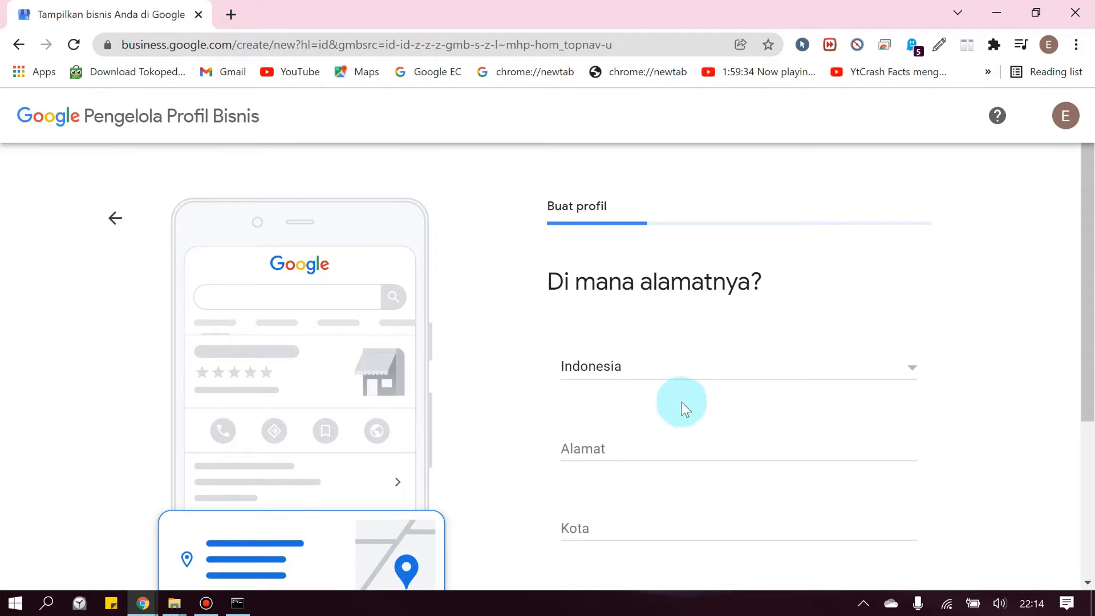
pyautogui.scroll(-1, 680, 403)
pyautogui.click(626, 360)
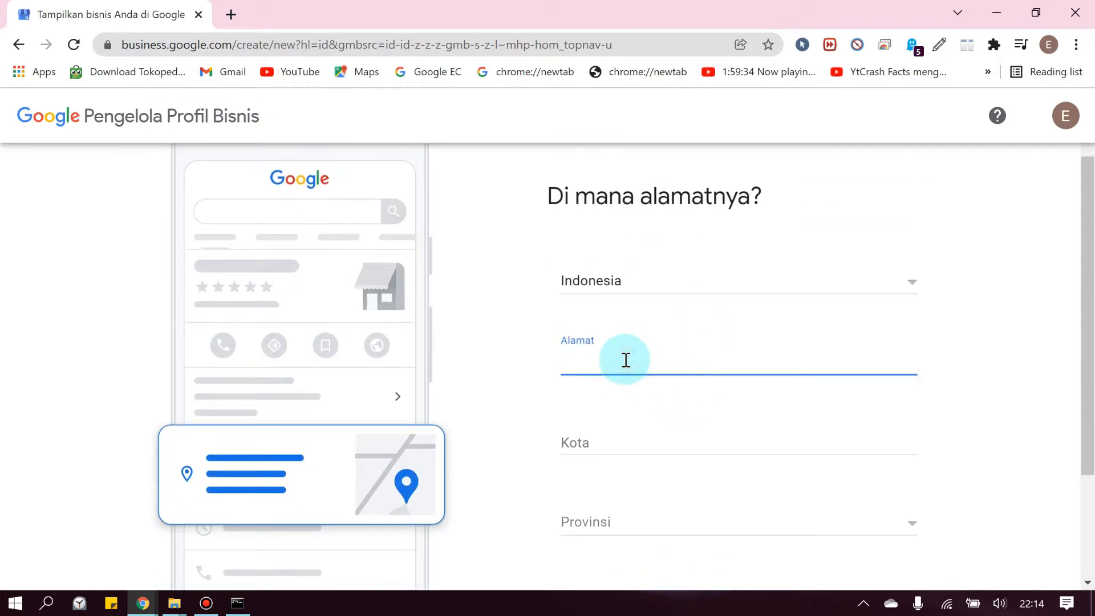
pyautogui.write('Jalan D.I pandjaitan')
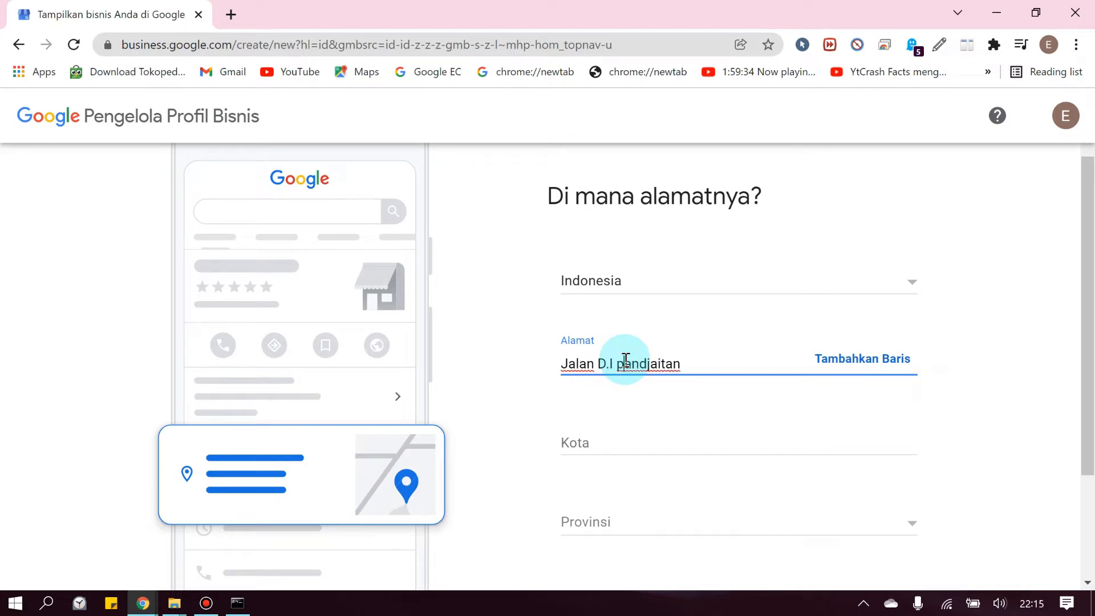
pyautogui.press('BackSpace')
pyautogui.write('P')
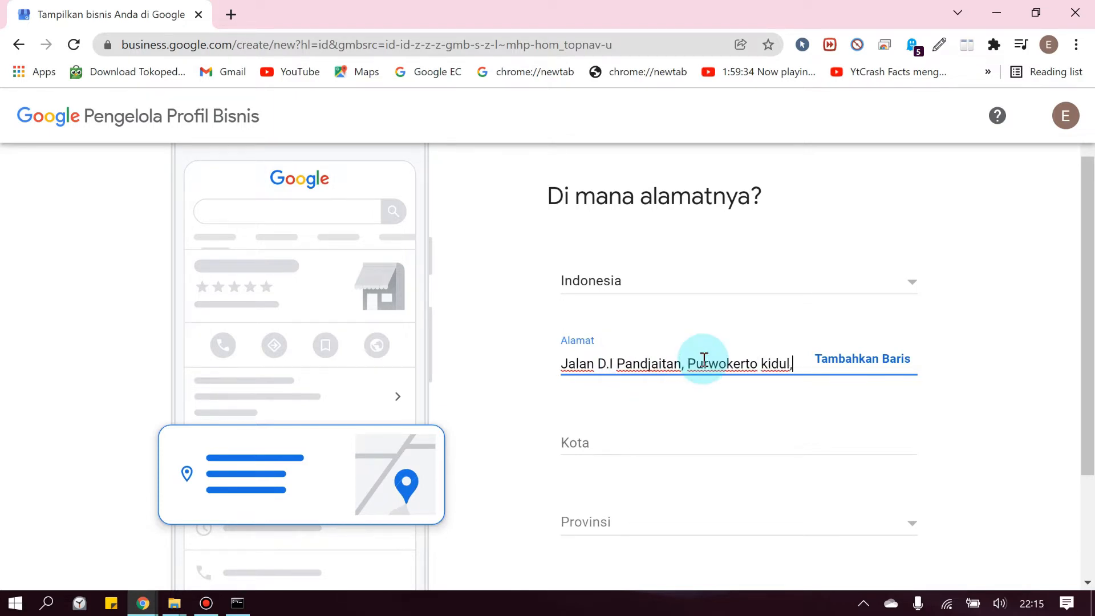
pyautogui.press('BackSpace')
pyautogui.click(620, 440)
pyautogui.scroll(-3, 633, 393)
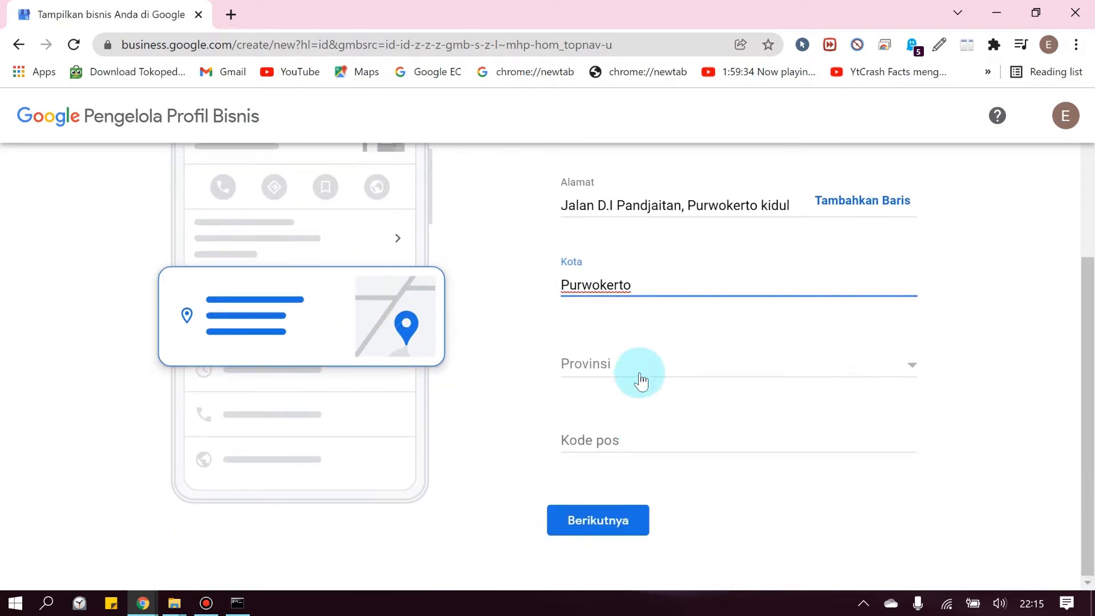
pyautogui.click(638, 382)
pyautogui.click(627, 514)
# Look up the Purwokerto Kidul postal code in a new tab and enter 53147
pyautogui.click(620, 447)
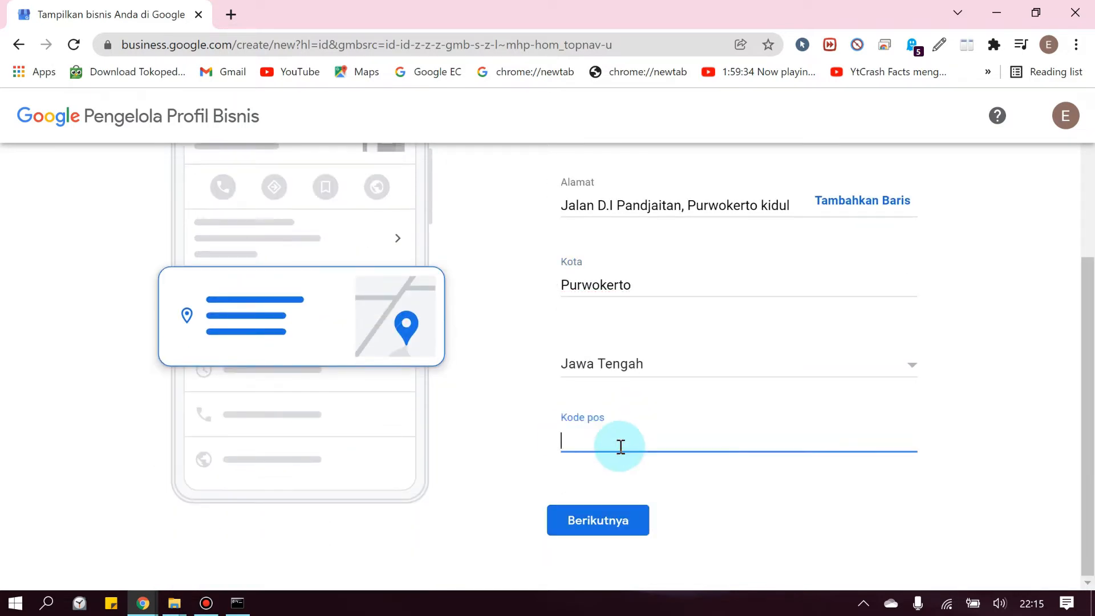
pyautogui.click(231, 14)
pyautogui.click(514, 354)
pyautogui.write('Kode ')
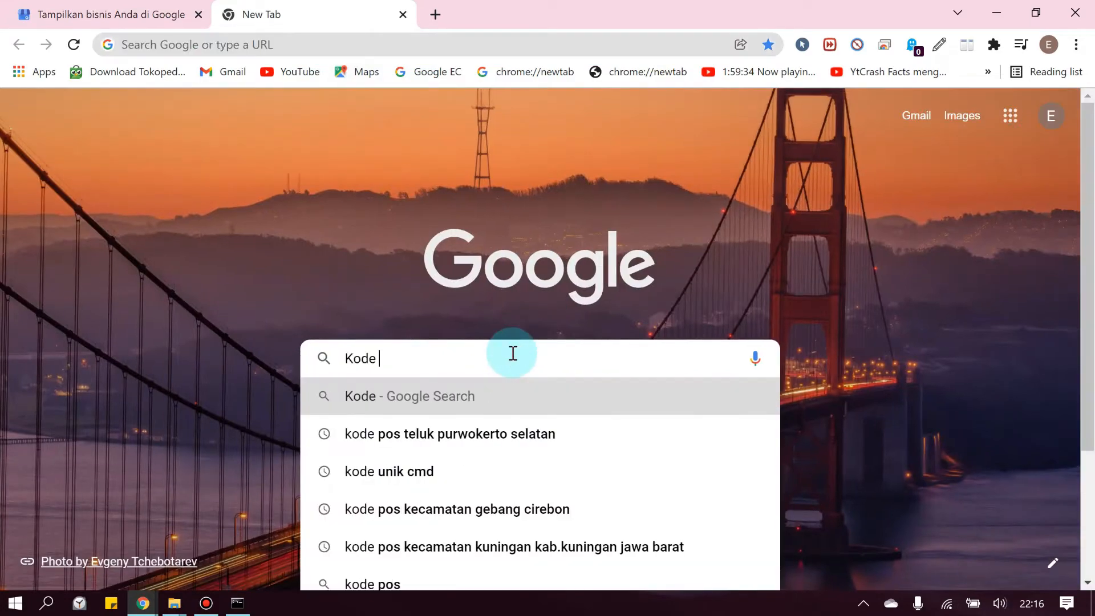
pyautogui.write('pos purwokerto kidul')
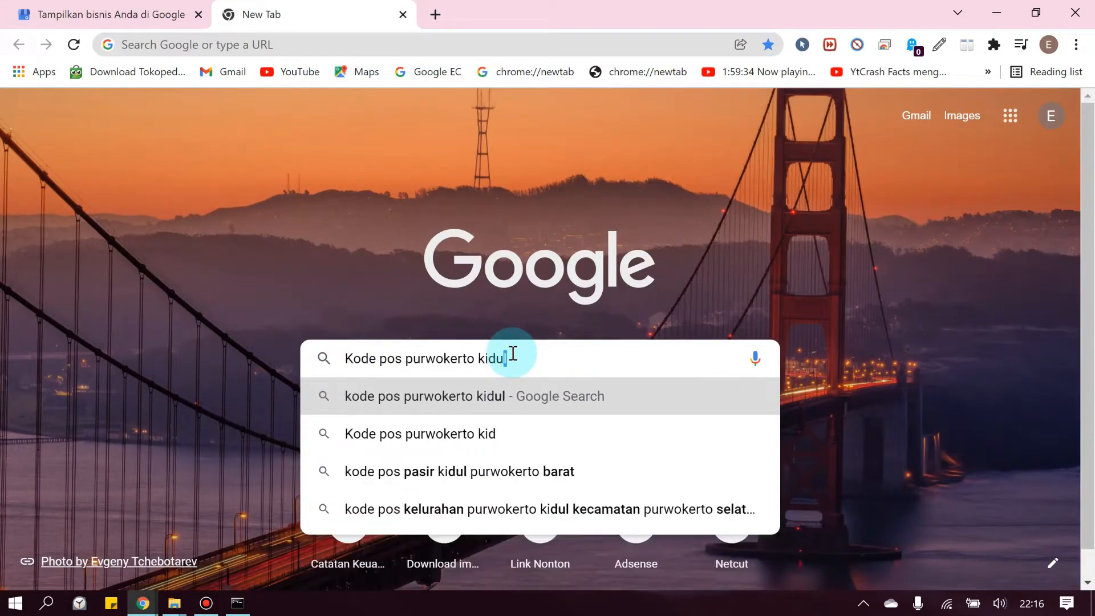
pyautogui.press('Return')
pyautogui.scroll(-3, 342, 319)
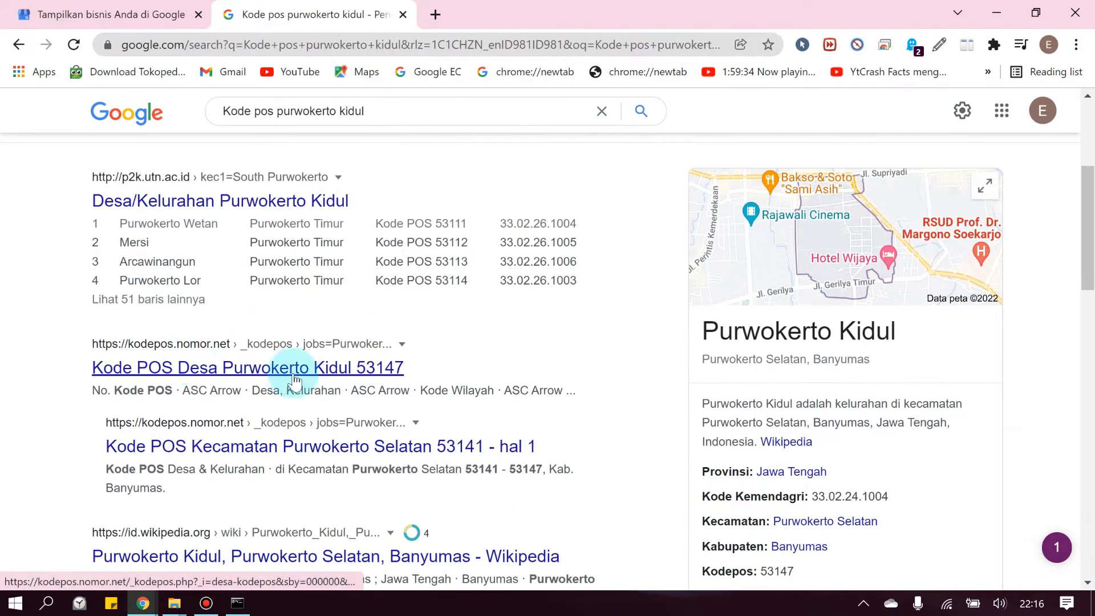
pyautogui.moveTo(411, 368); pyautogui.dragTo(357, 368)
pyautogui.hotkey('ctrl', 'c')
pyautogui.hotkey('ctrl', 'pageup')
pyautogui.hotkey('ctrl', 'v')
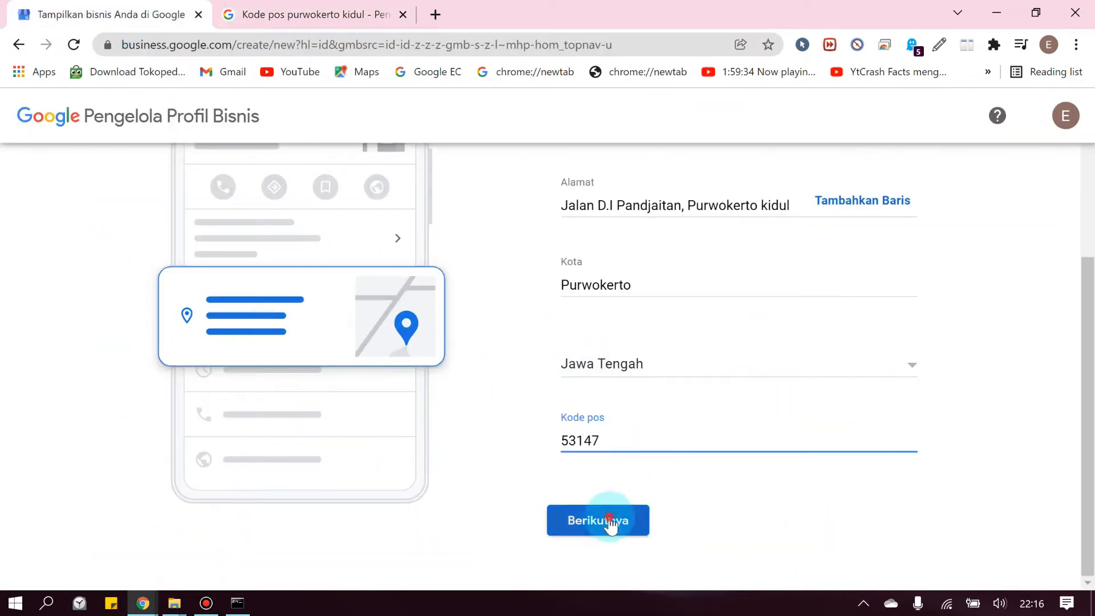
pyautogui.click(604, 520)
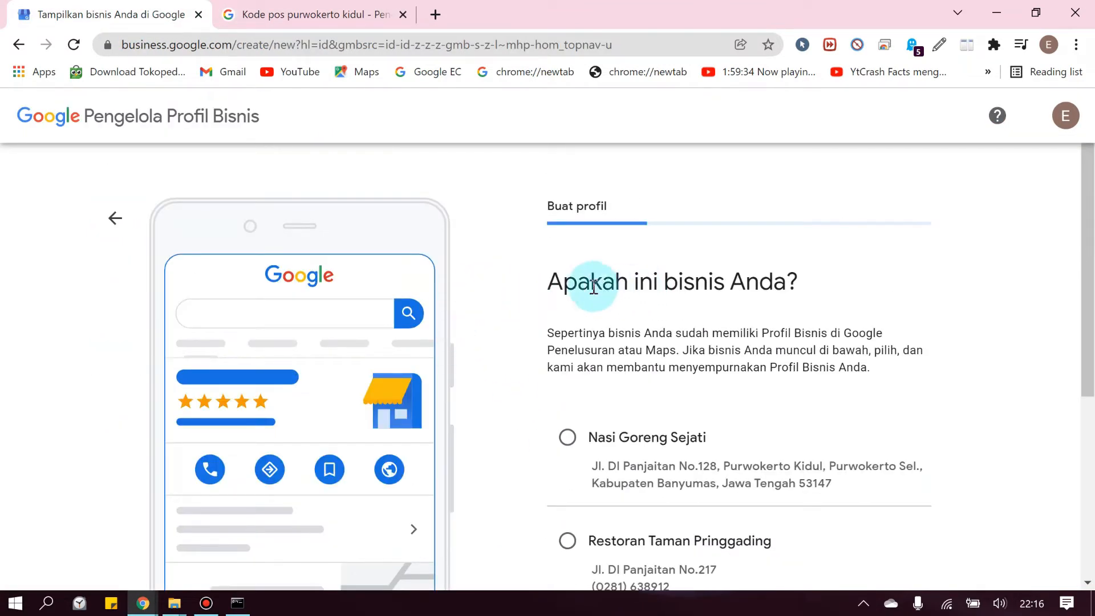
# Choose 'Tidak satu pun' after reviewing the suggested nearby businesses
pyautogui.moveTo(543, 336); pyautogui.dragTo(706, 365)
pyautogui.click(562, 331)
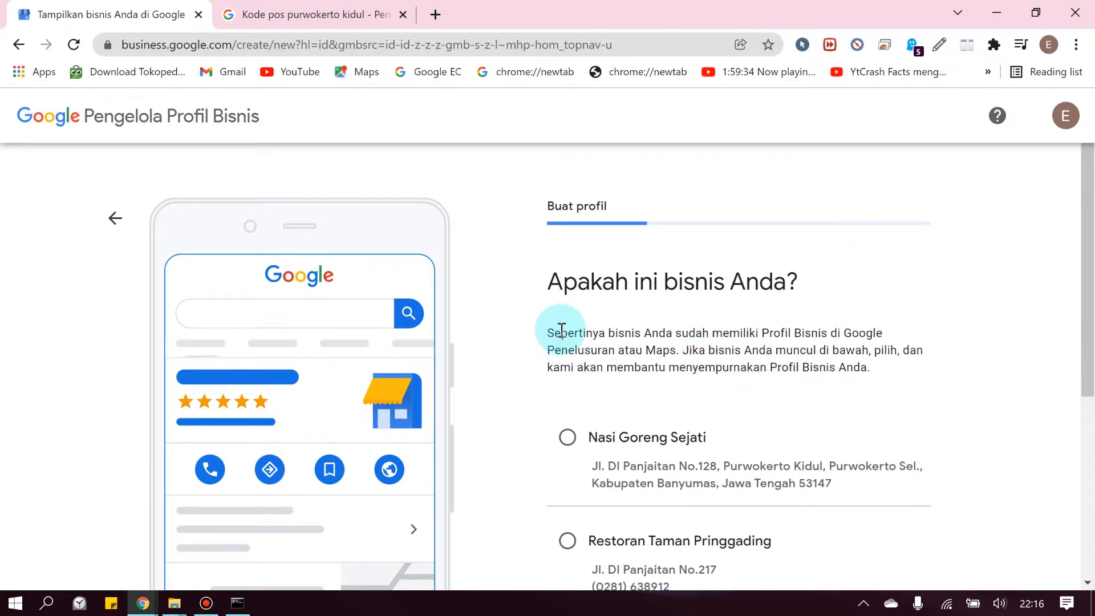
pyautogui.scroll(-1, 563, 332)
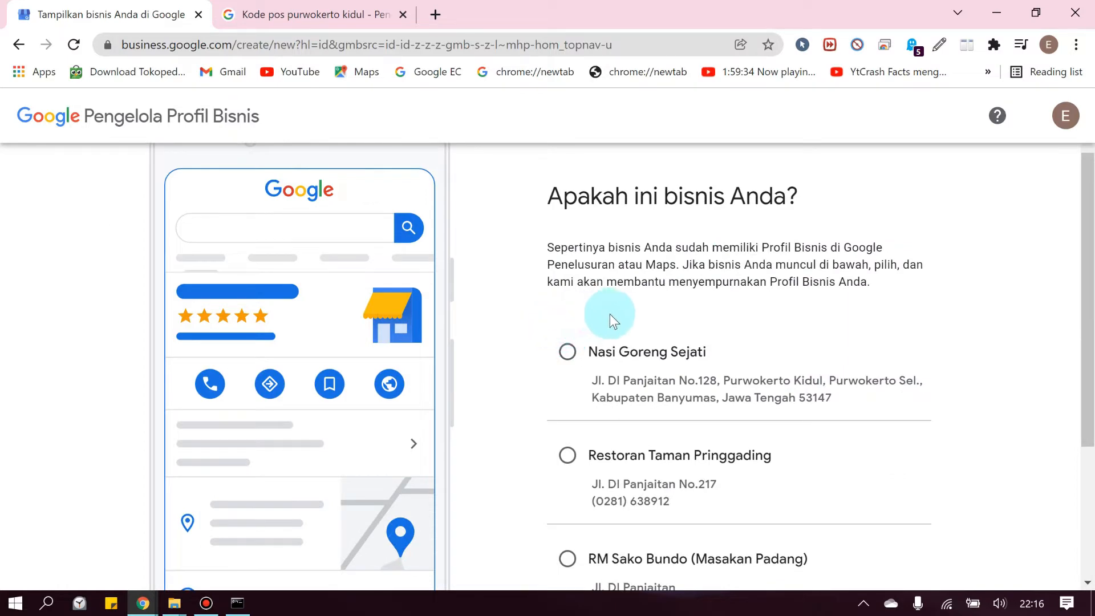
pyautogui.scroll(1, 610, 314)
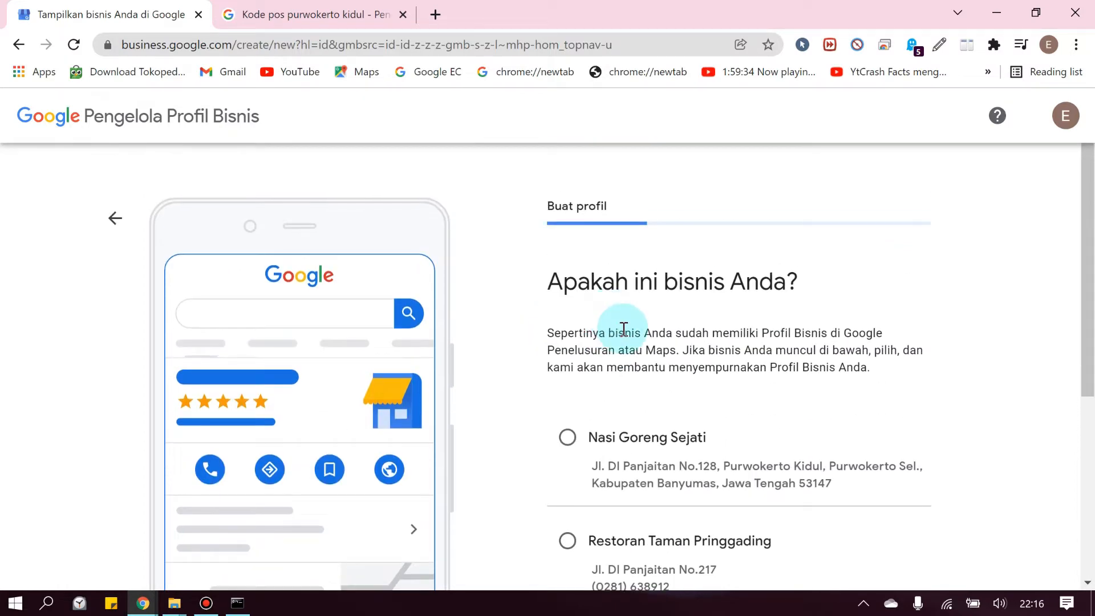
pyautogui.scroll(-3, 614, 336)
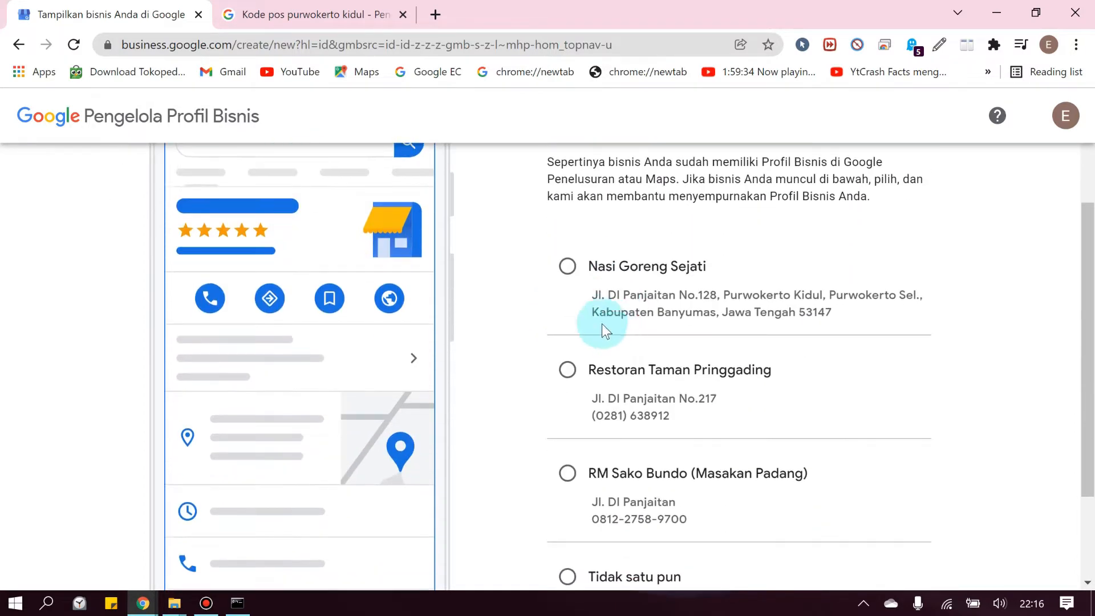
pyautogui.scroll(-2, 610, 319)
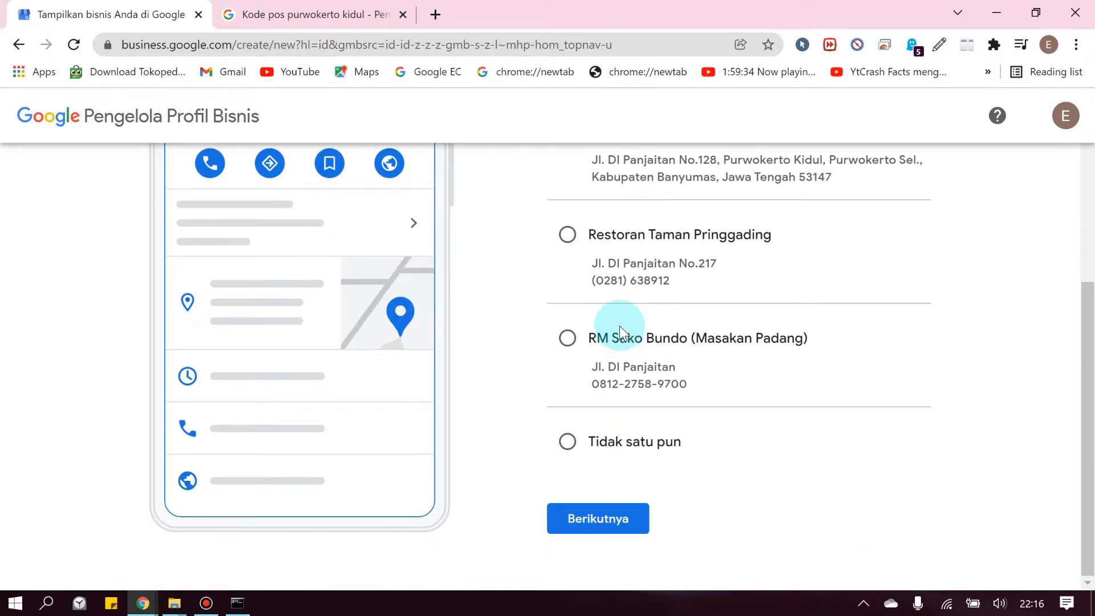
pyautogui.scroll(4, 622, 331)
pyautogui.scroll(-4, 619, 327)
pyautogui.click(567, 441)
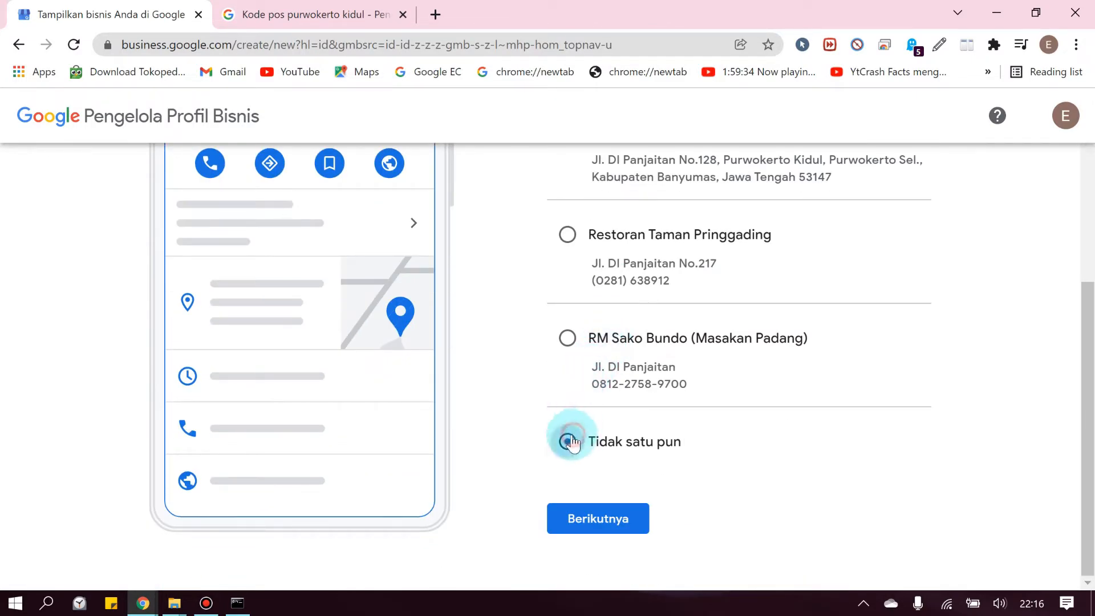
# Confirm the business choice, then pan the map and drop the red pin on the road
pyautogui.click(598, 520)
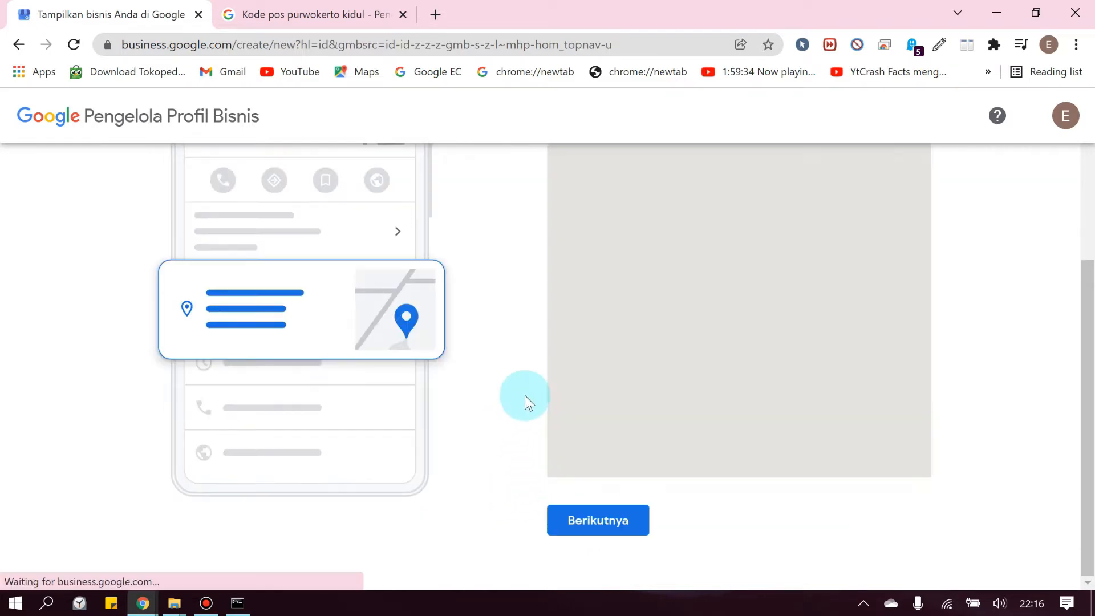
pyautogui.scroll(3, 526, 392)
pyautogui.scroll(-2, 525, 391)
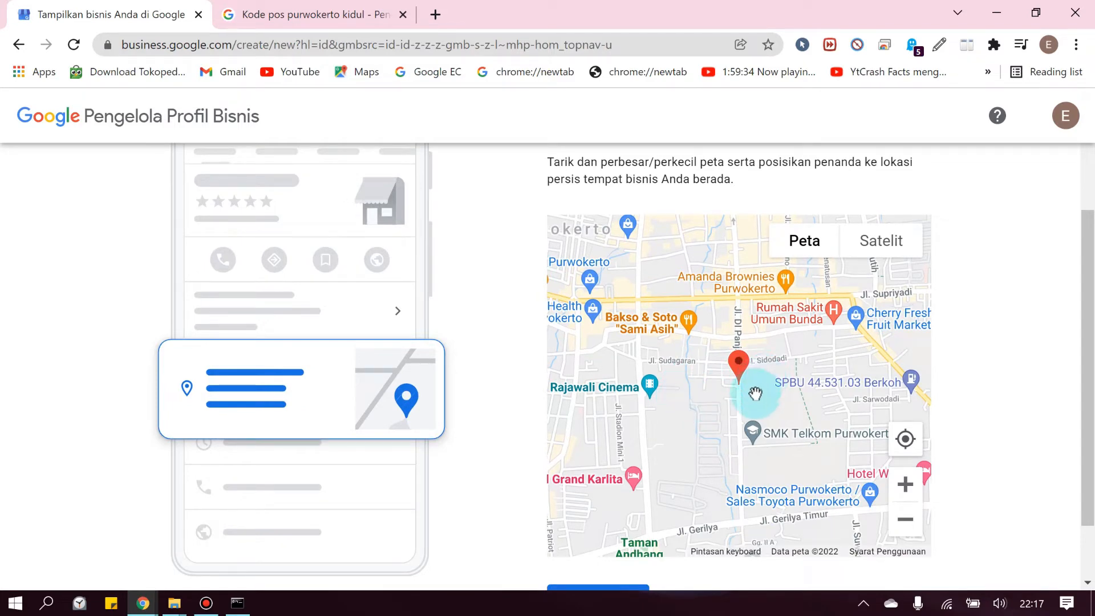
pyautogui.moveTo(758, 386); pyautogui.dragTo(765, 312)
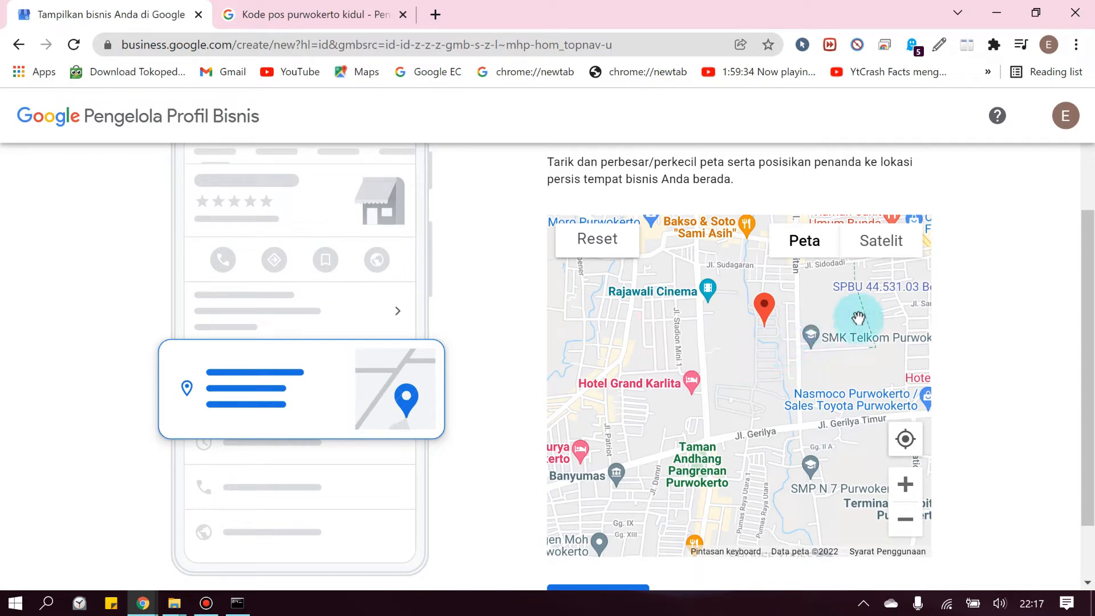
pyautogui.moveTo(794, 367); pyautogui.dragTo(750, 380)
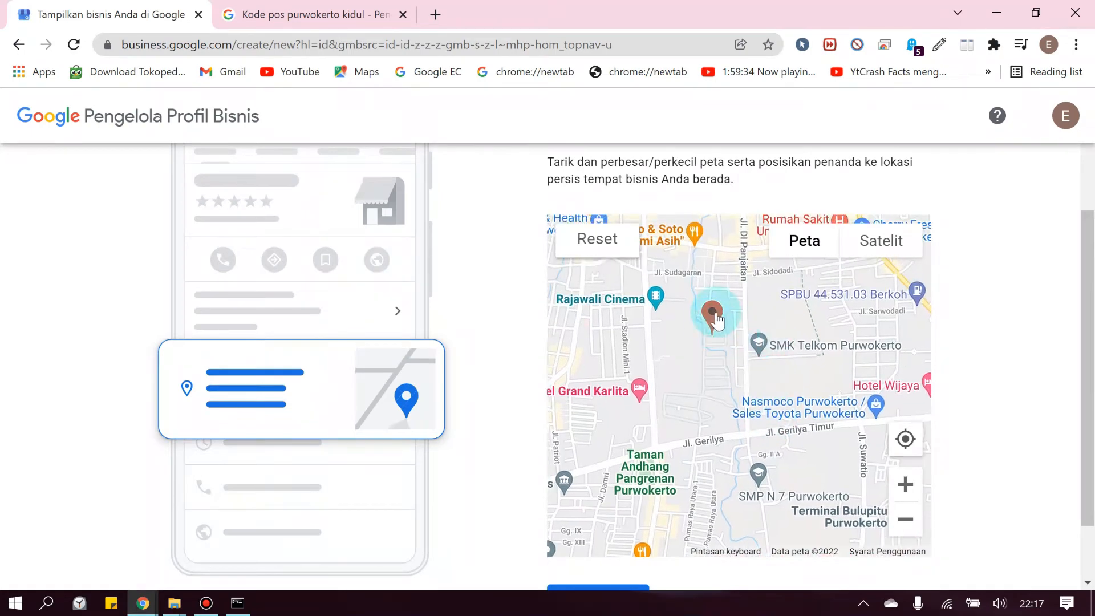
pyautogui.moveTo(717, 321); pyautogui.dragTo(741, 328)
# Move the location pin beside Salon Miss and confirm the map location
pyautogui.scroll(1, 754, 342)
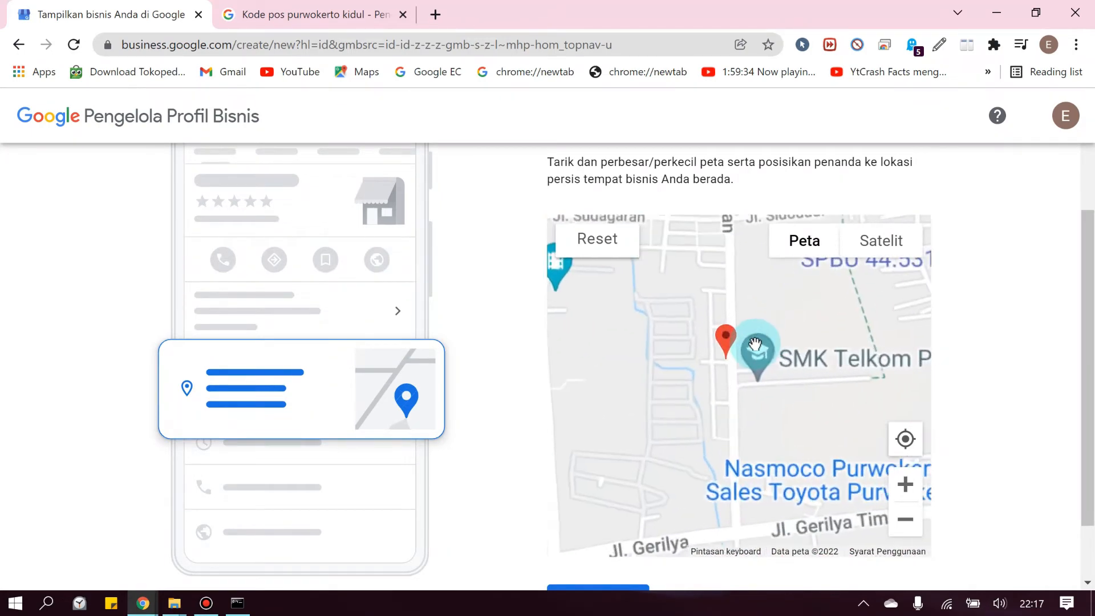
pyautogui.scroll(-2, 755, 342)
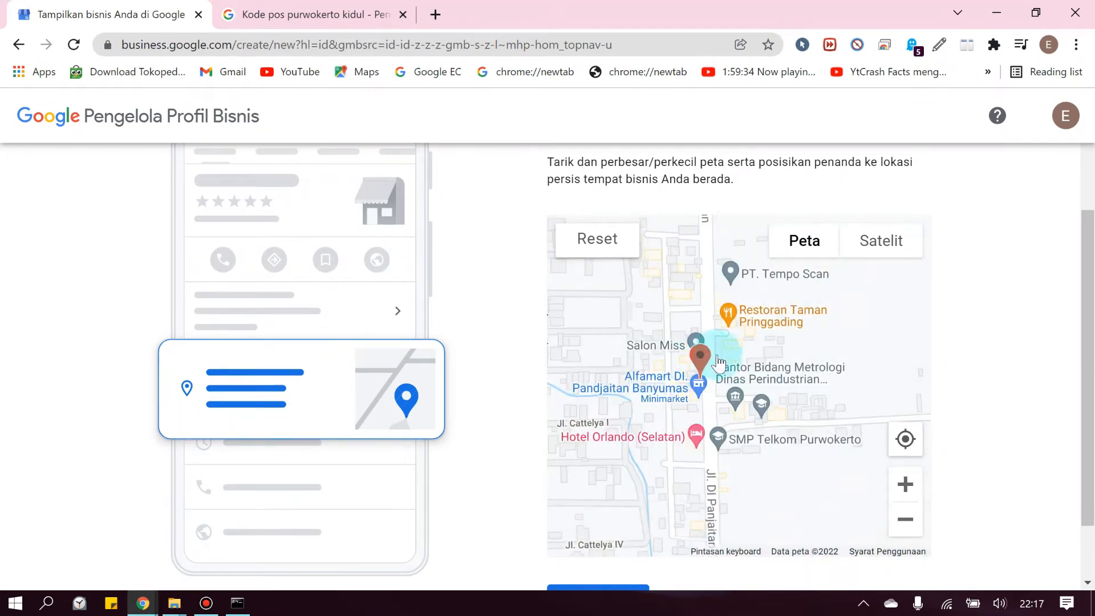
pyautogui.scroll(2, 718, 362)
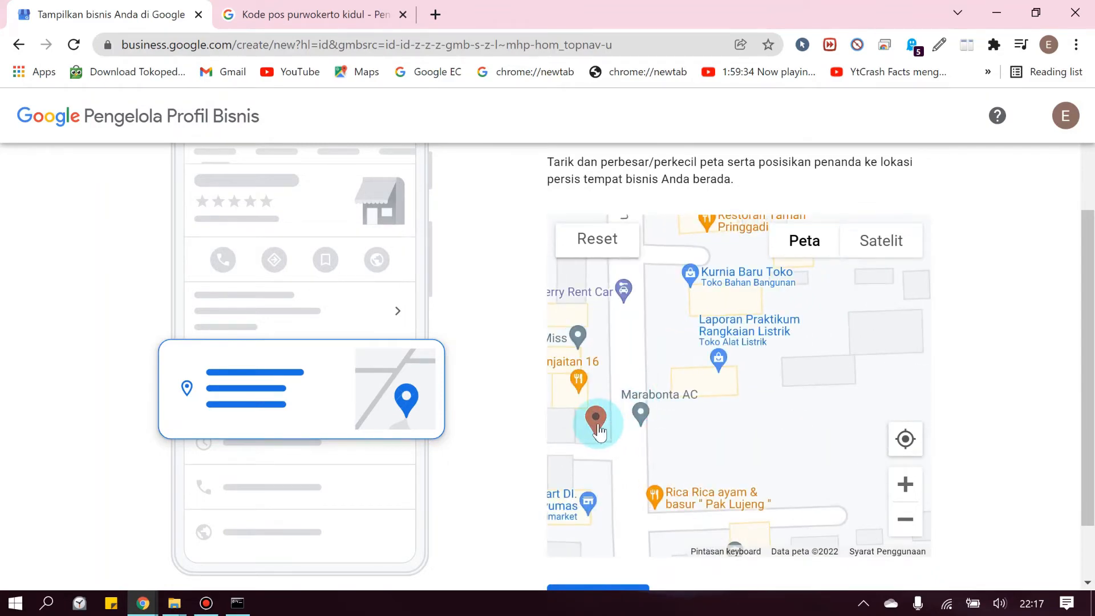
pyautogui.moveTo(599, 432); pyautogui.dragTo(688, 287)
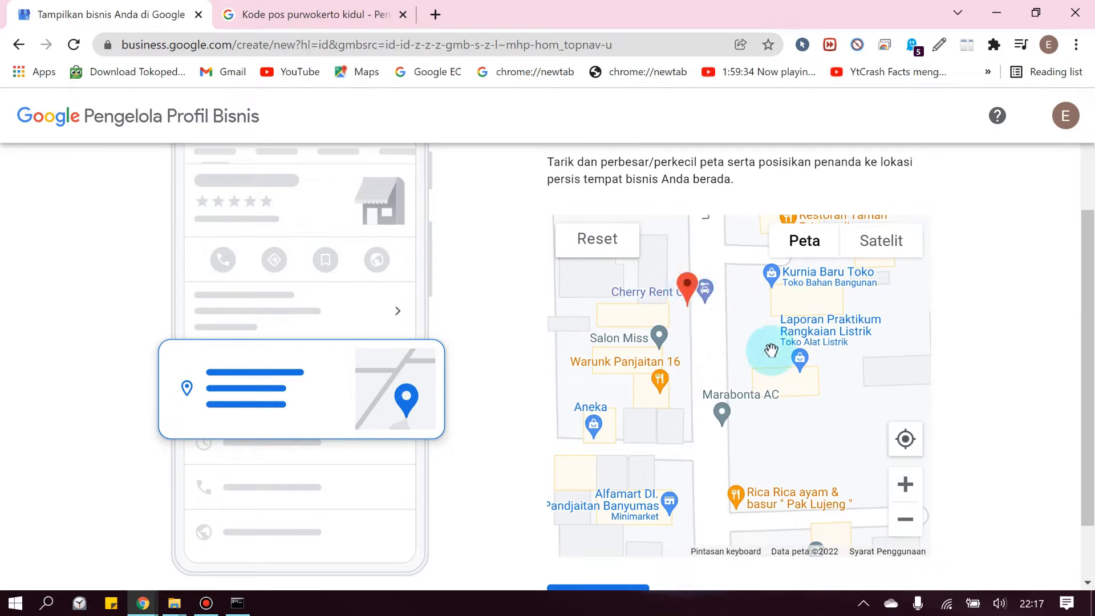
pyautogui.scroll(-2, 781, 356)
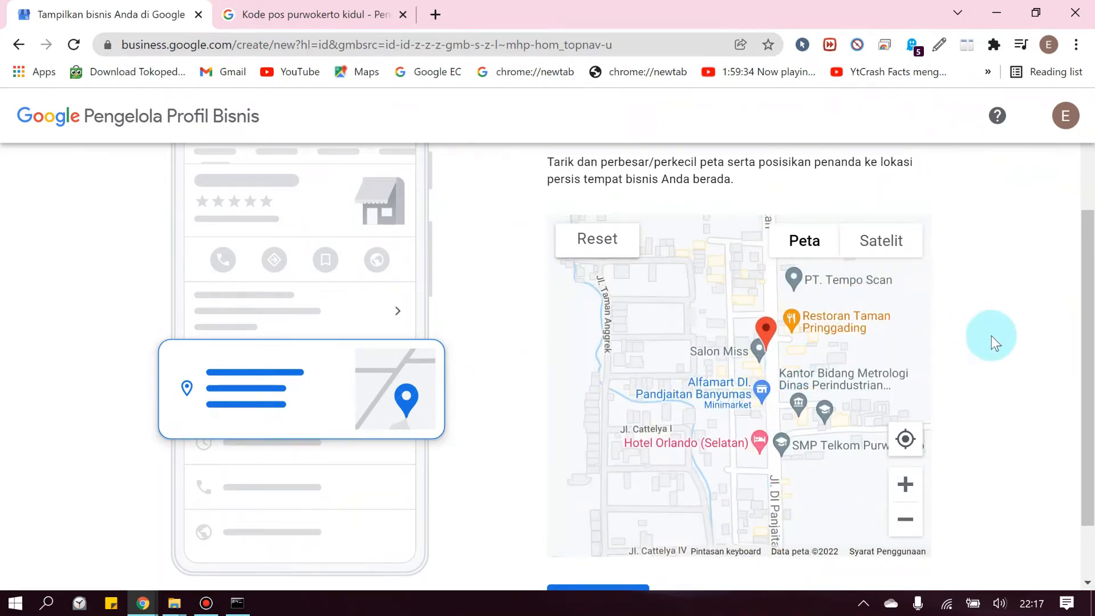
pyautogui.scroll(-2, 991, 337)
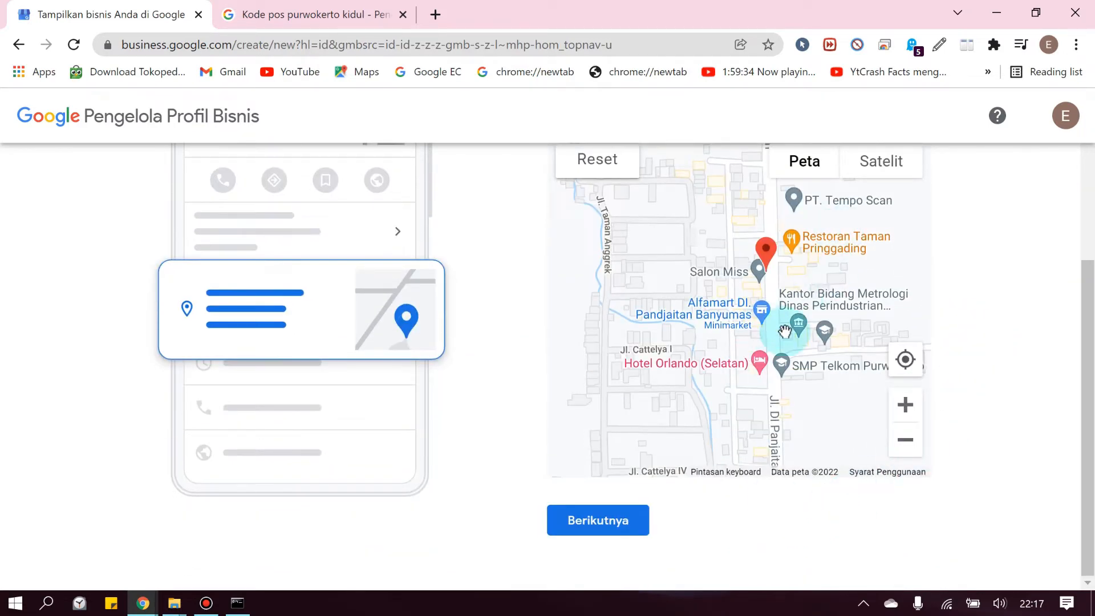
pyautogui.click(613, 523)
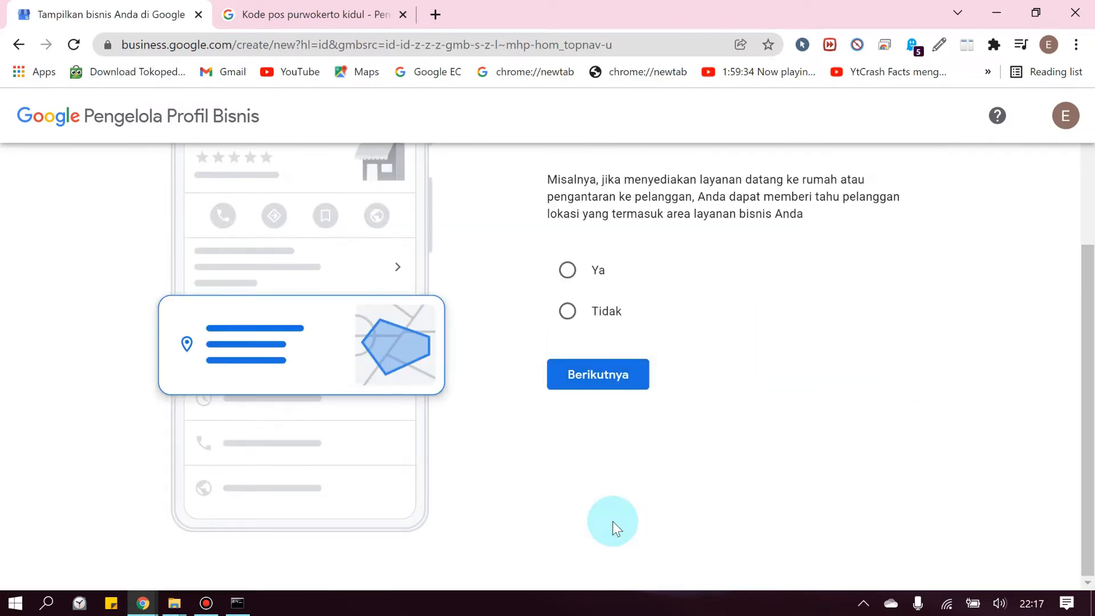
# Answer Ya to offering deliveries or home and office visits
pyautogui.scroll(3, 855, 379)
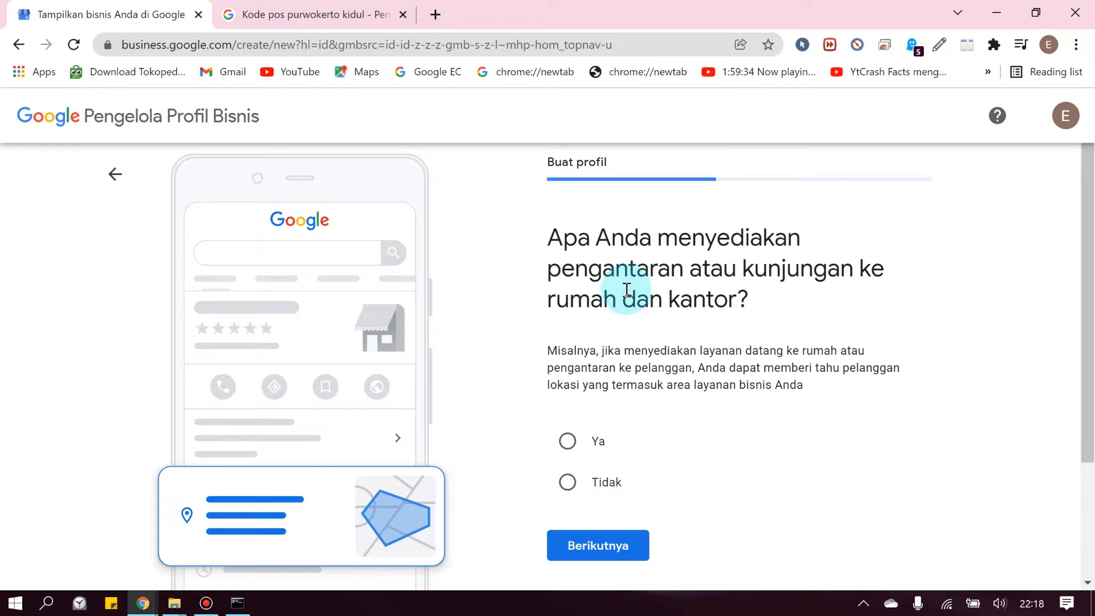
pyautogui.click(568, 441)
pyautogui.scroll(-1, 564, 411)
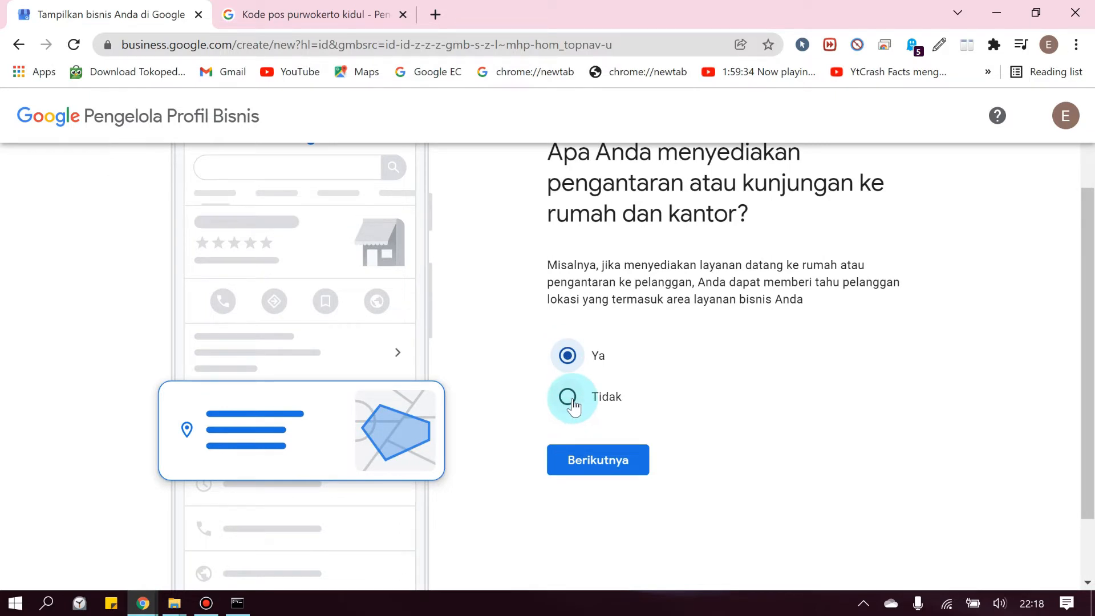
pyautogui.click(573, 405)
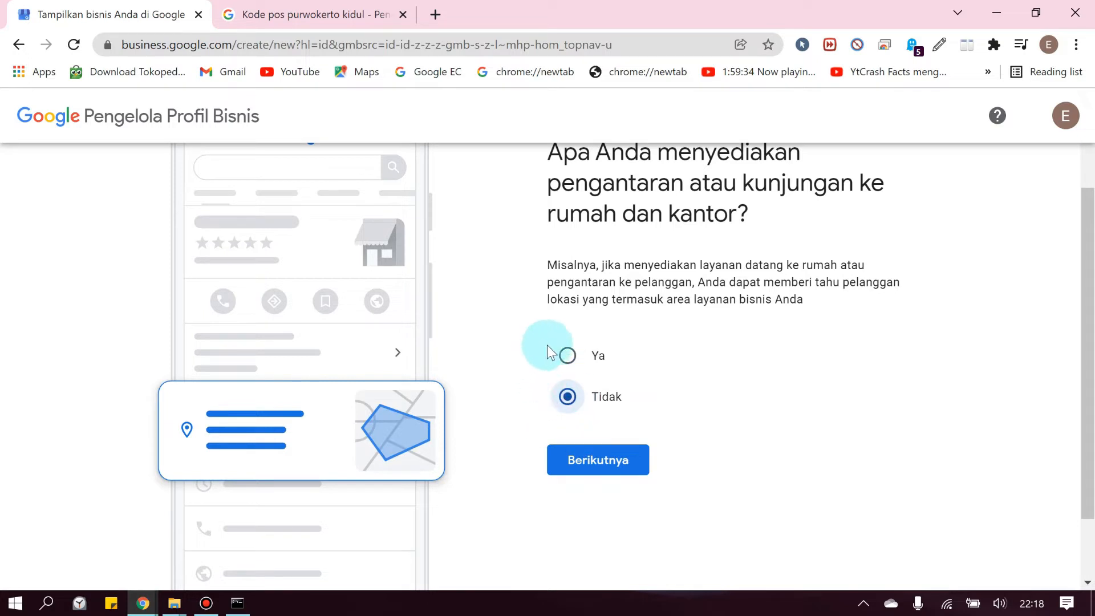
pyautogui.click(569, 357)
pyautogui.click(584, 466)
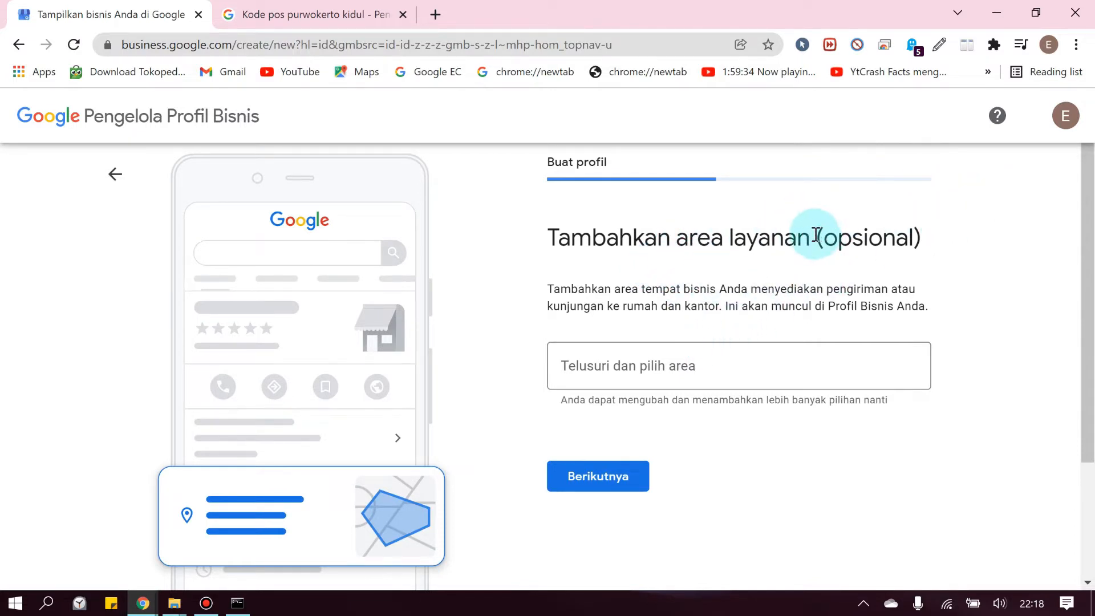
# Skip the optional service area without adding any areas
pyautogui.moveTo(816, 228); pyautogui.dragTo(940, 222)
pyautogui.click(952, 250)
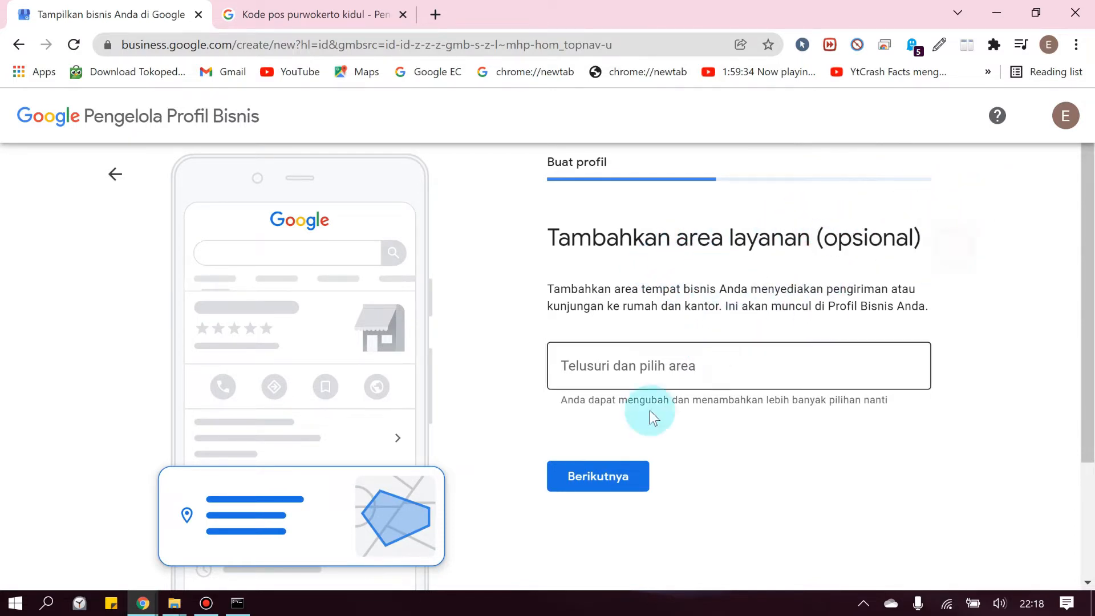
pyautogui.click(586, 482)
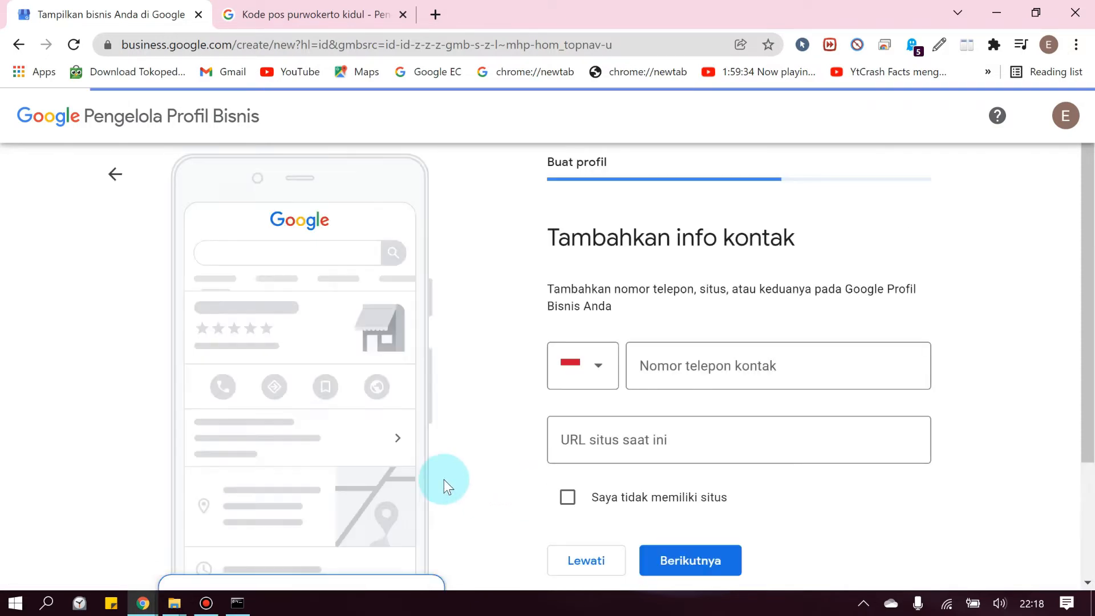
# Enter the business's contact phone number and continue with no website URL
pyautogui.click(707, 372)
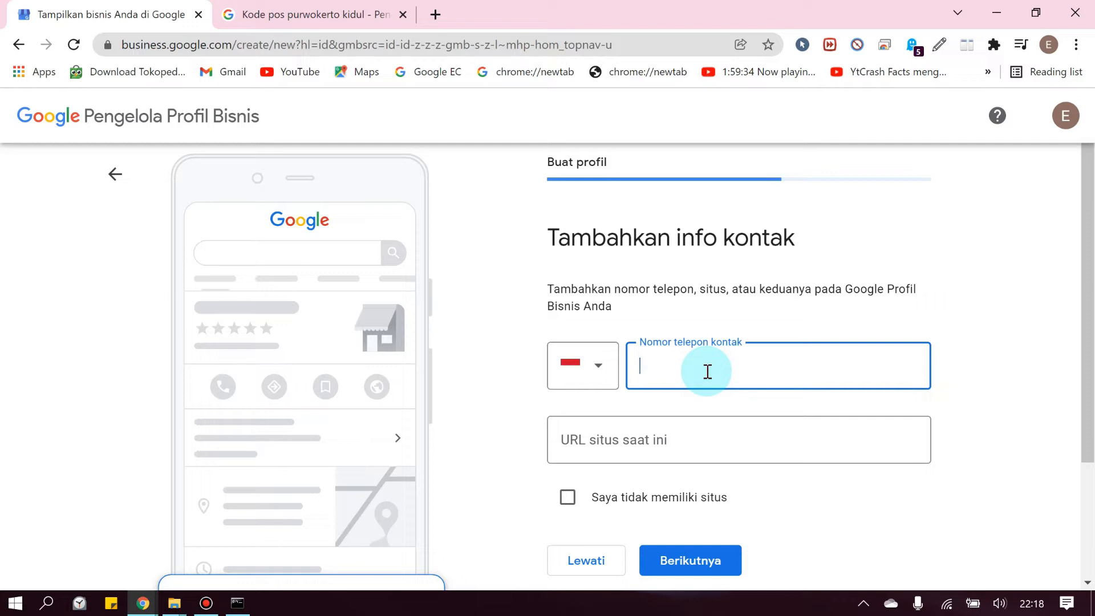
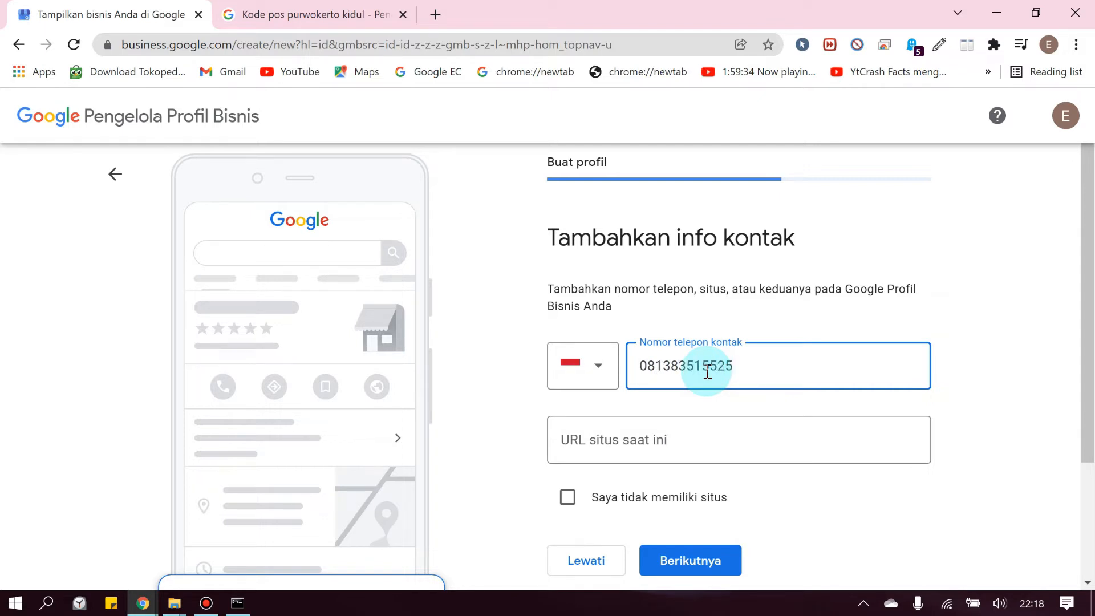
pyautogui.click(665, 443)
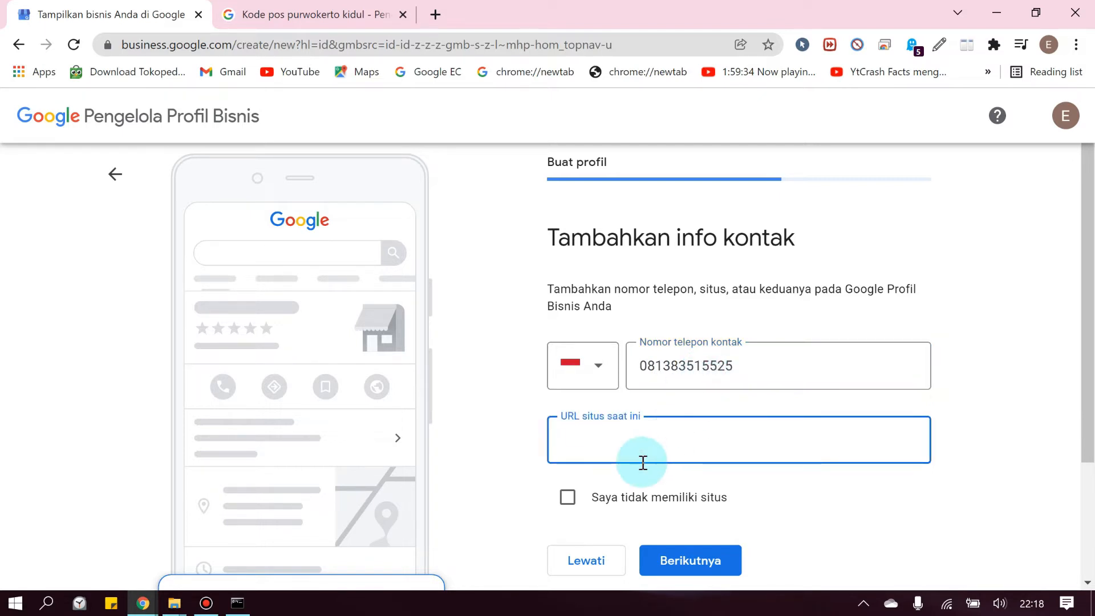
pyautogui.scroll(-1, 587, 448)
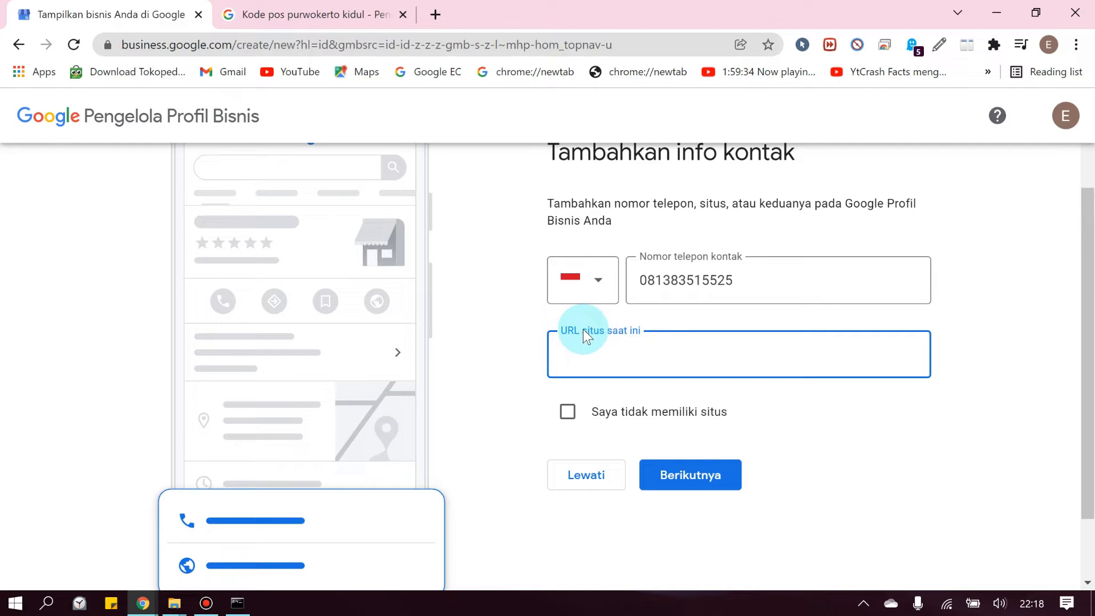
pyautogui.click(685, 473)
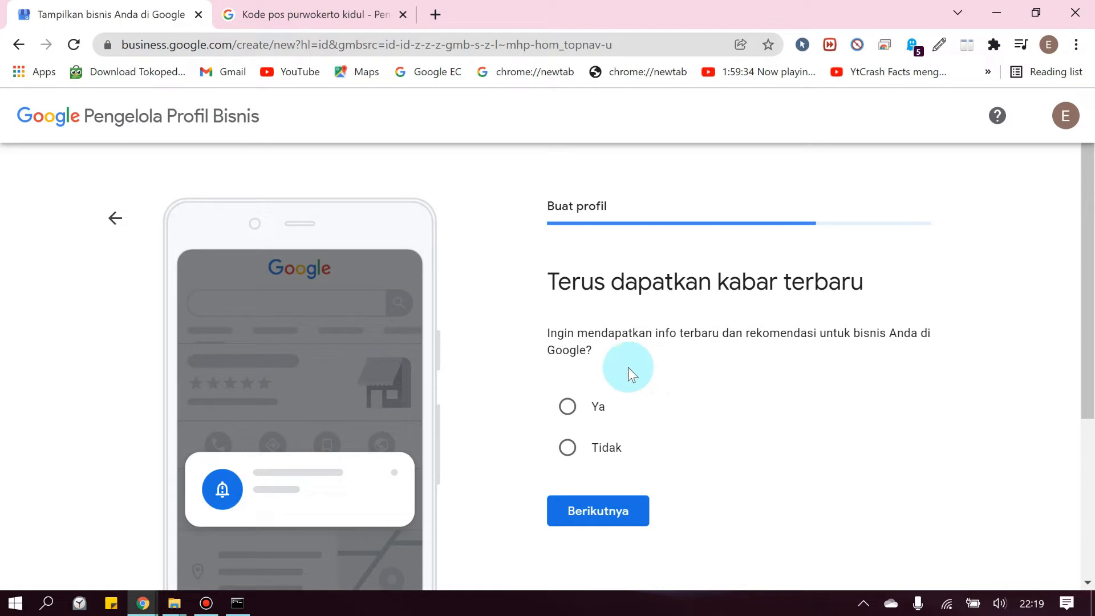
# Answer Ya to receiving updates, then continue past the 'Anda telah diverifikasi' confirmation
pyautogui.click(568, 406)
pyautogui.click(620, 522)
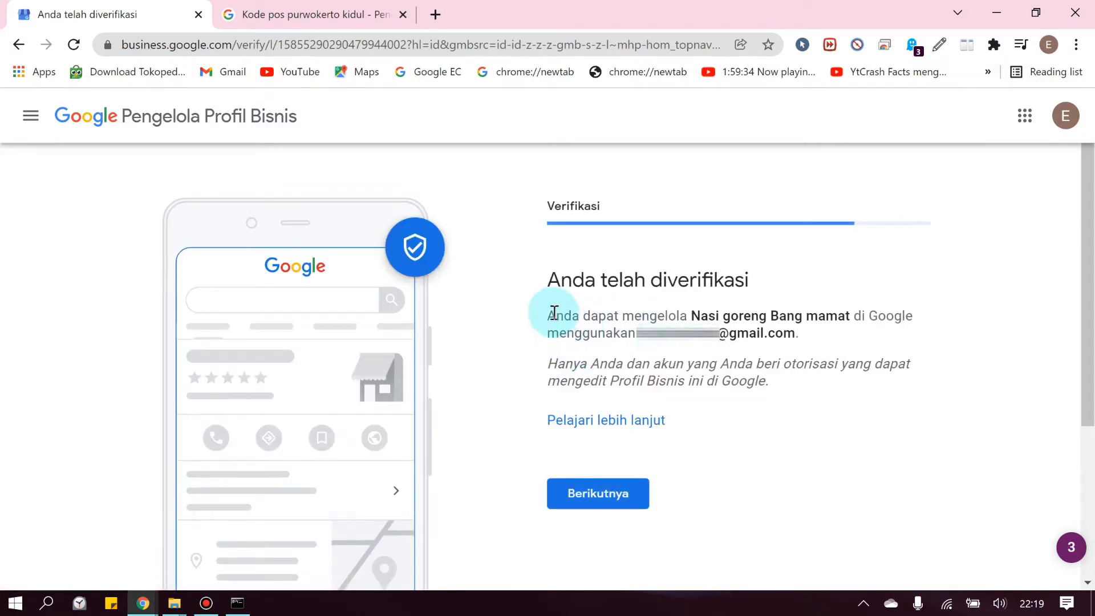
pyautogui.moveTo(548, 314); pyautogui.dragTo(807, 337)
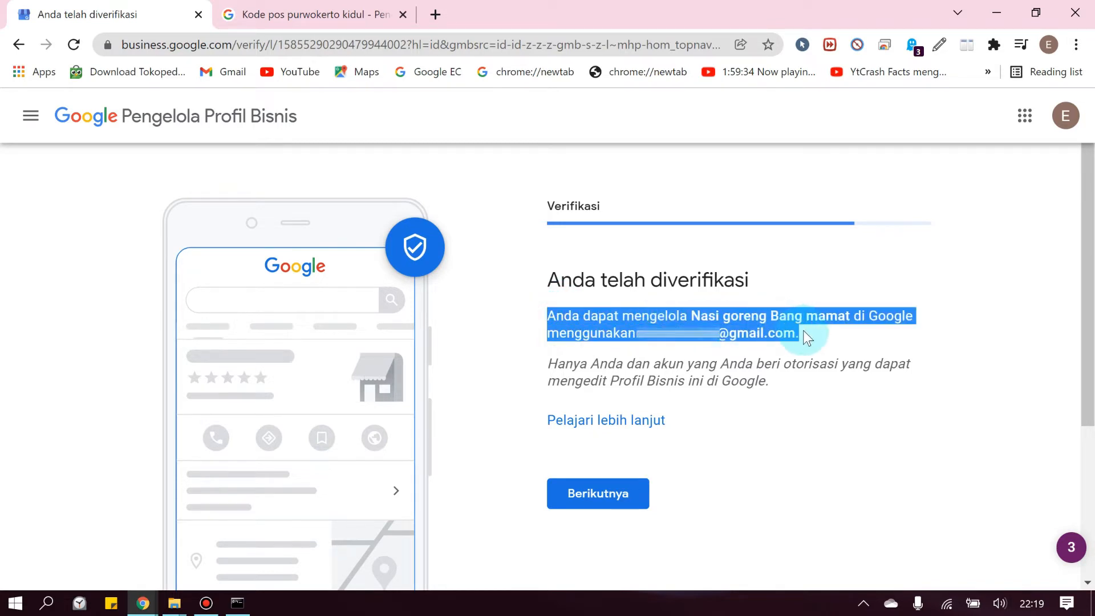
pyautogui.click(730, 342)
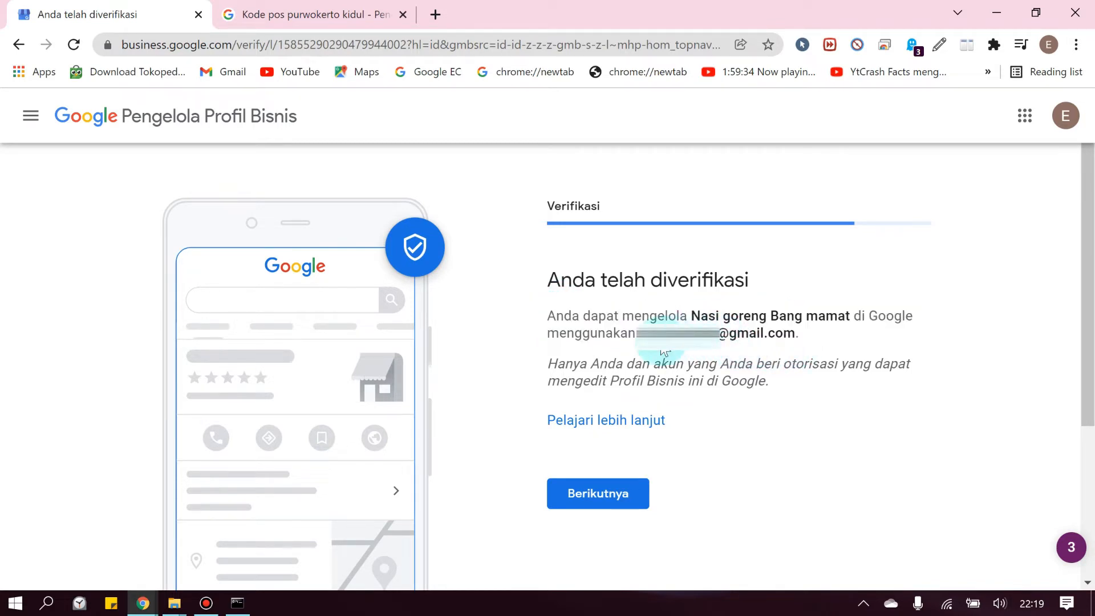
pyautogui.moveTo(634, 334); pyautogui.dragTo(776, 333)
pyautogui.click(745, 350)
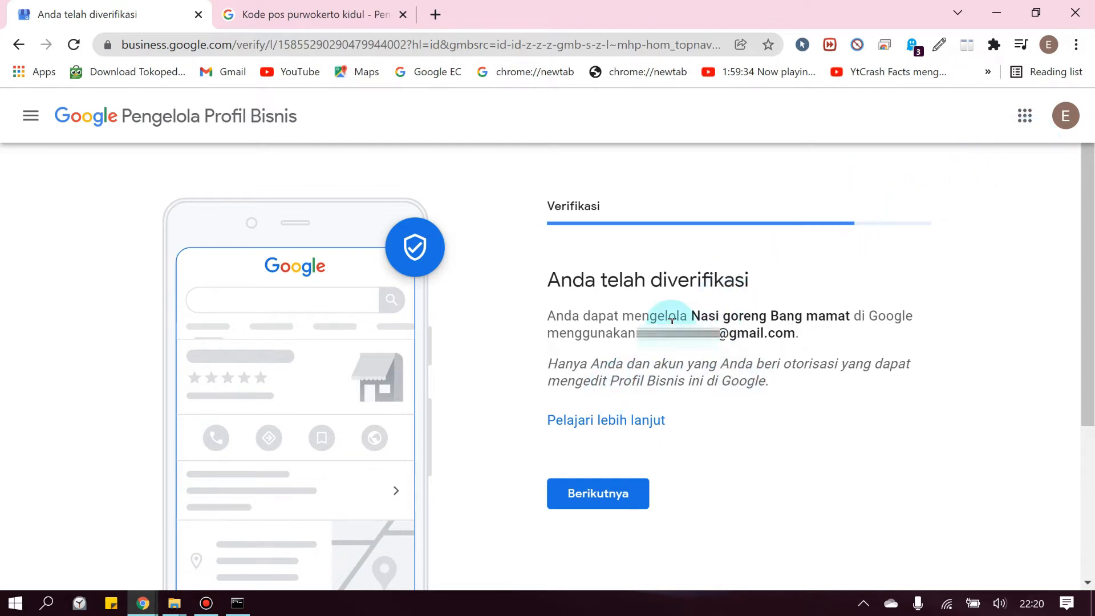
pyautogui.scroll(-3, 633, 368)
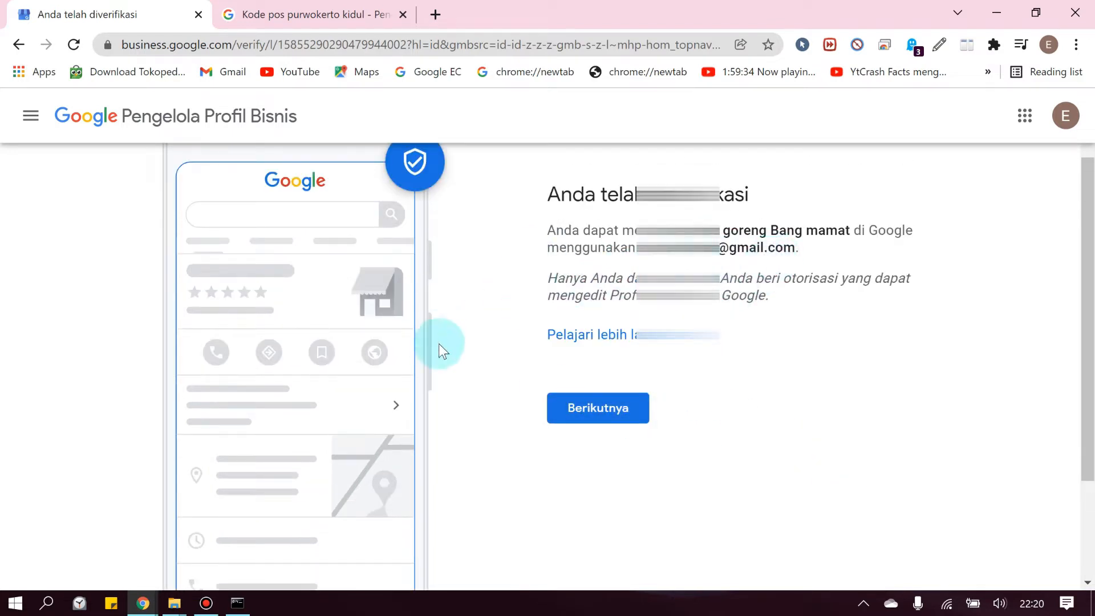
pyautogui.click(576, 419)
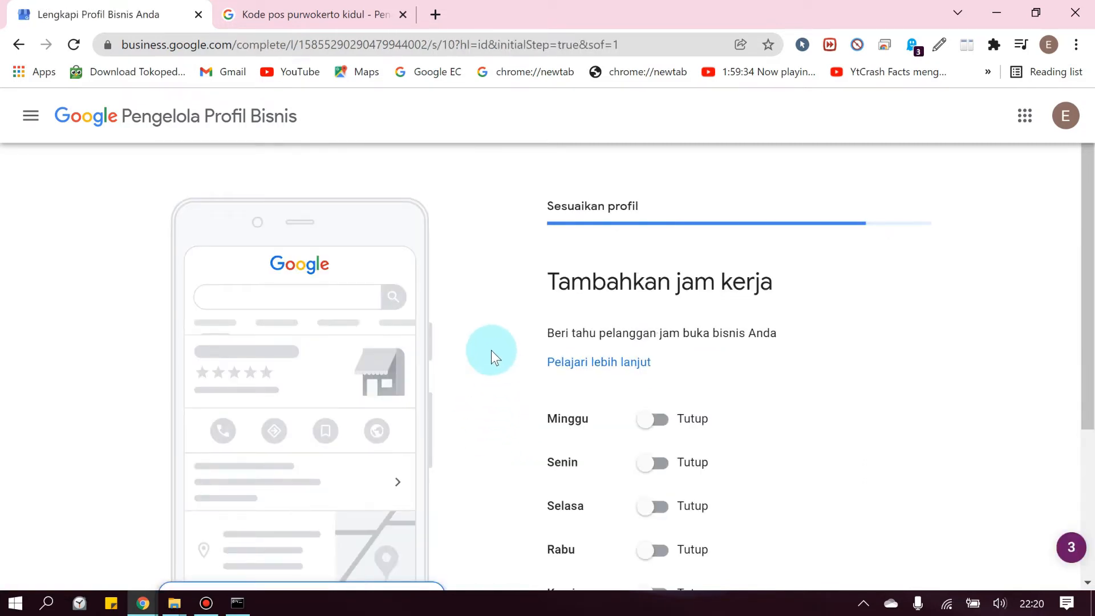
# Open Minggu, Senin and Selasa for 24 jam
pyautogui.scroll(-1, 594, 422)
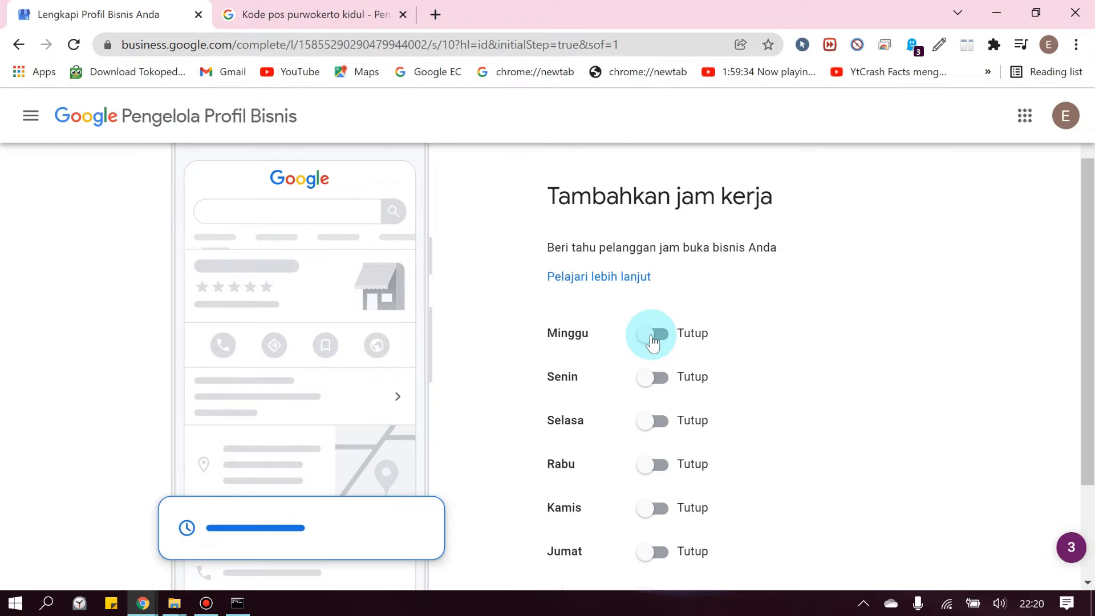
pyautogui.scroll(-1, 824, 303)
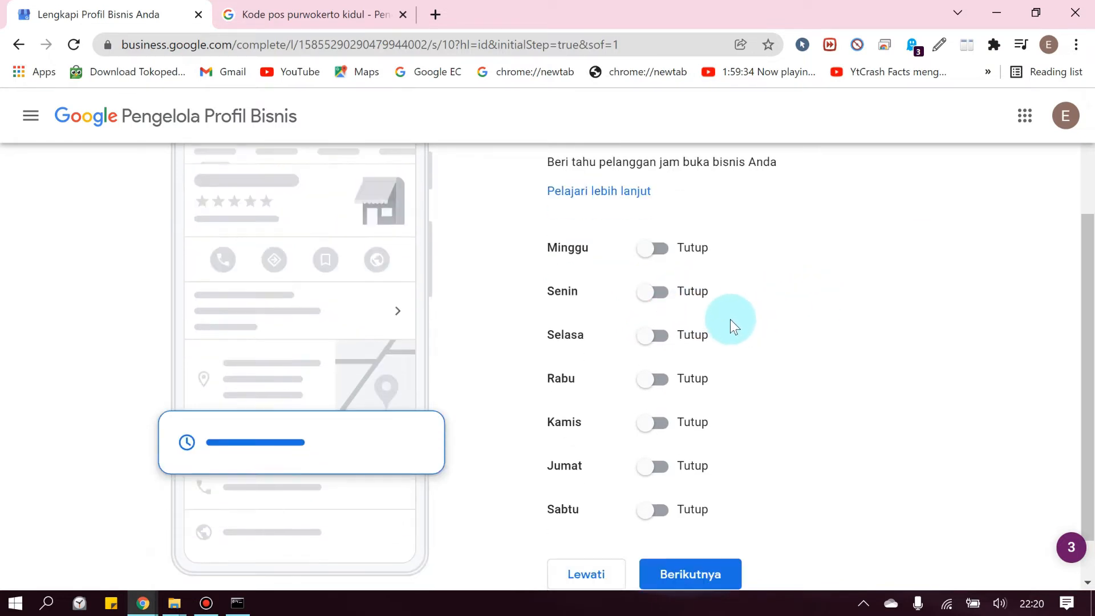
pyautogui.click(650, 248)
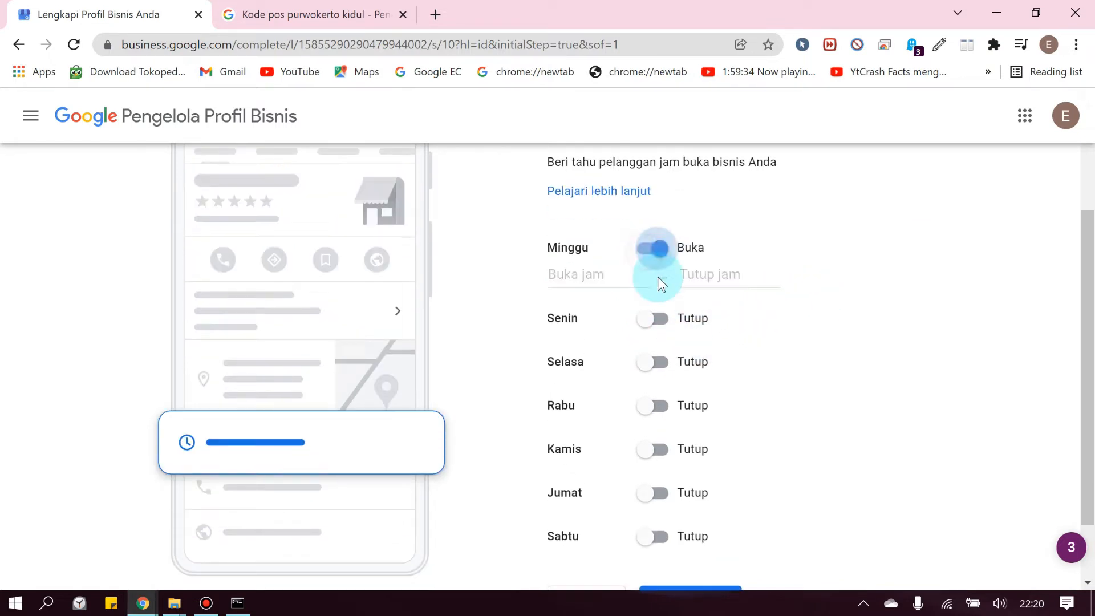
pyautogui.click(583, 286)
pyautogui.click(582, 311)
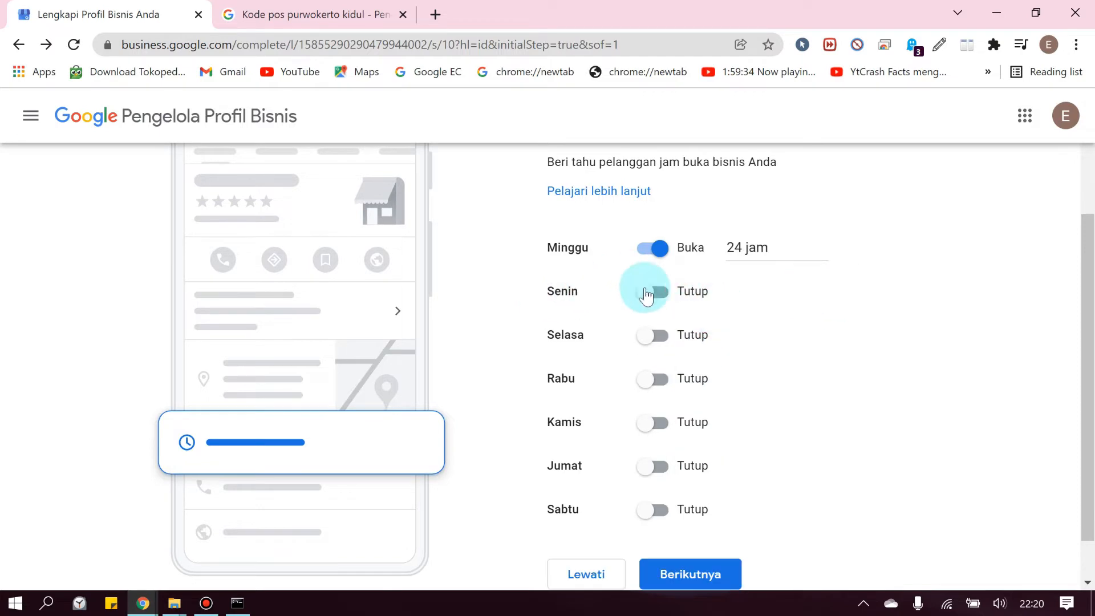
pyautogui.click(650, 292)
pyautogui.click(716, 314)
pyautogui.click(736, 353)
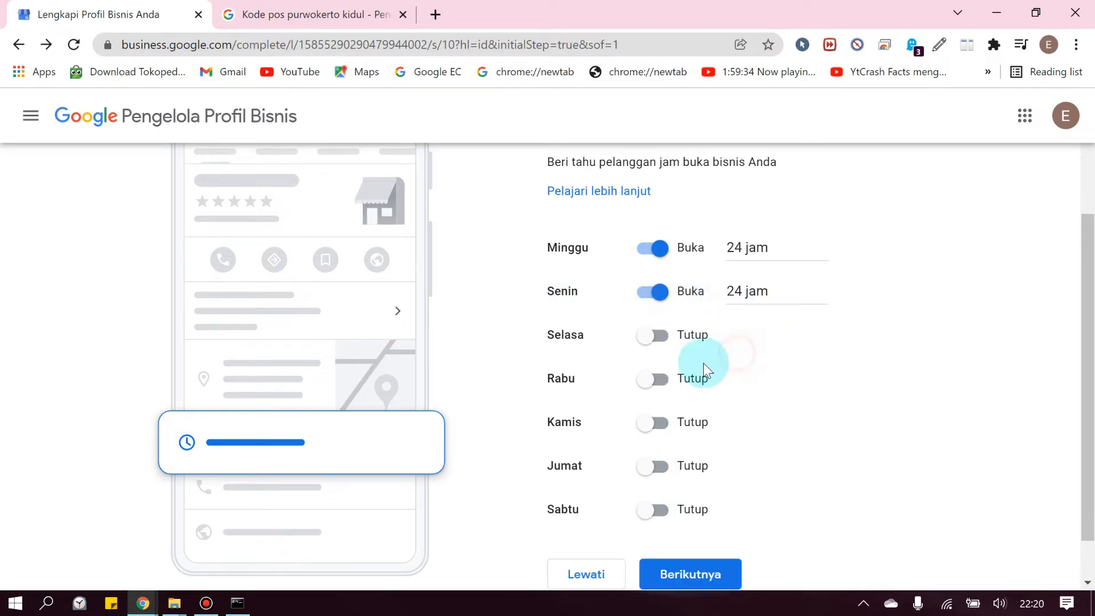
pyautogui.click(650, 335)
pyautogui.click(735, 360)
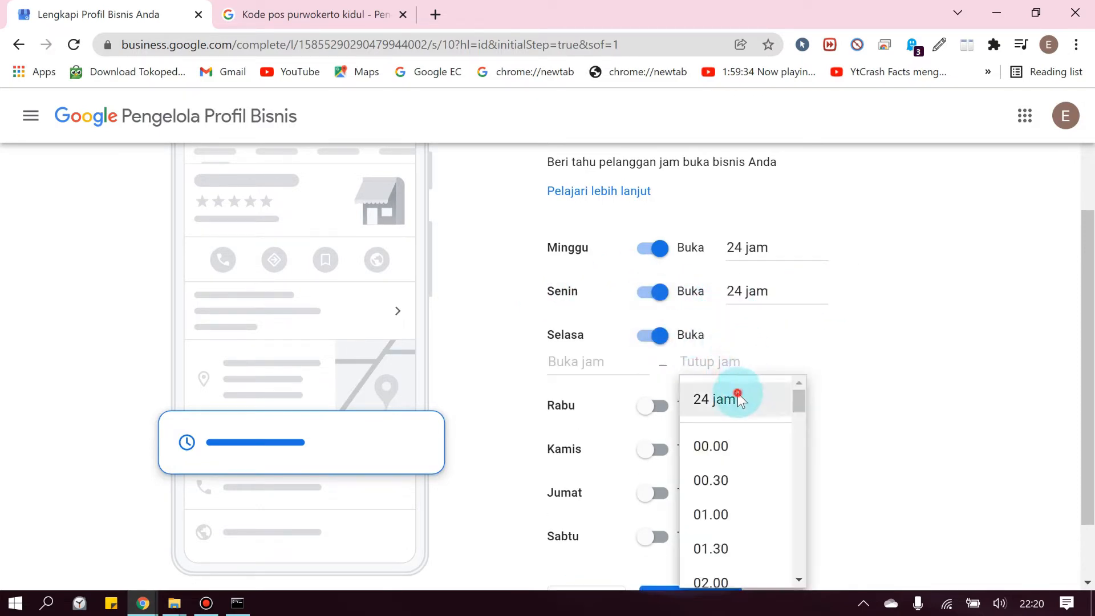
pyautogui.click(739, 398)
# Open Rabu, Kamis, Jumat and Sabtu for 24 jam and save the hours
pyautogui.click(654, 376)
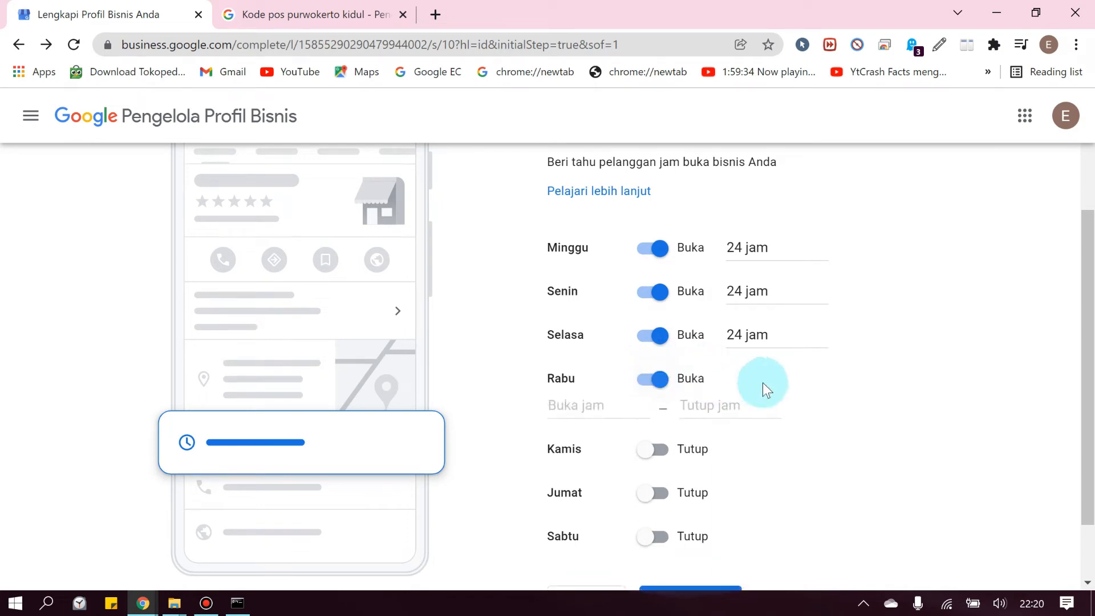
pyautogui.click(693, 404)
pyautogui.click(734, 442)
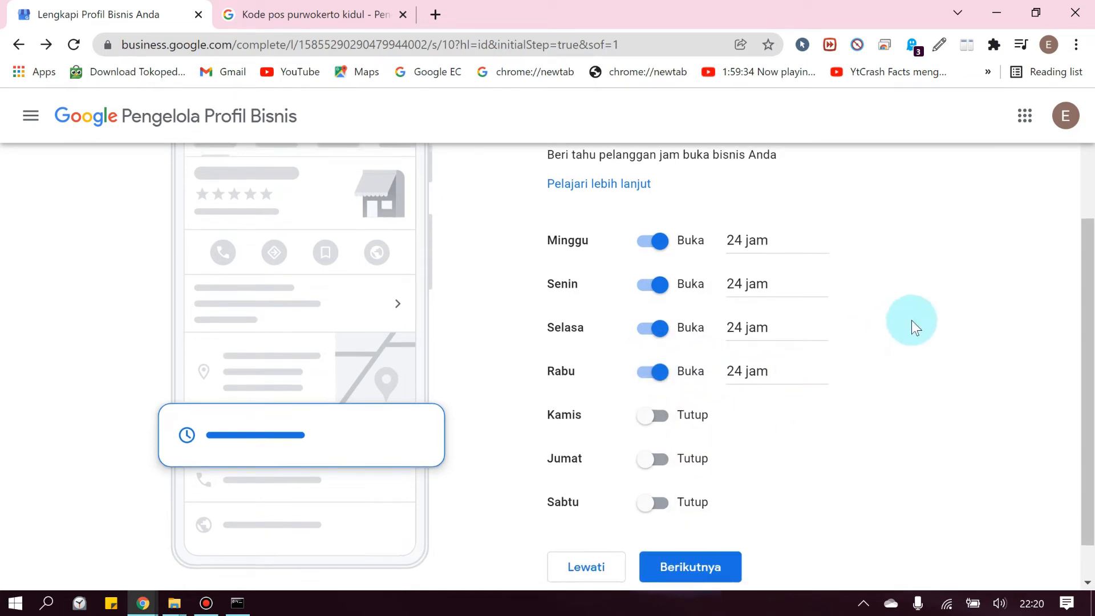
pyautogui.click(650, 368)
pyautogui.click(723, 399)
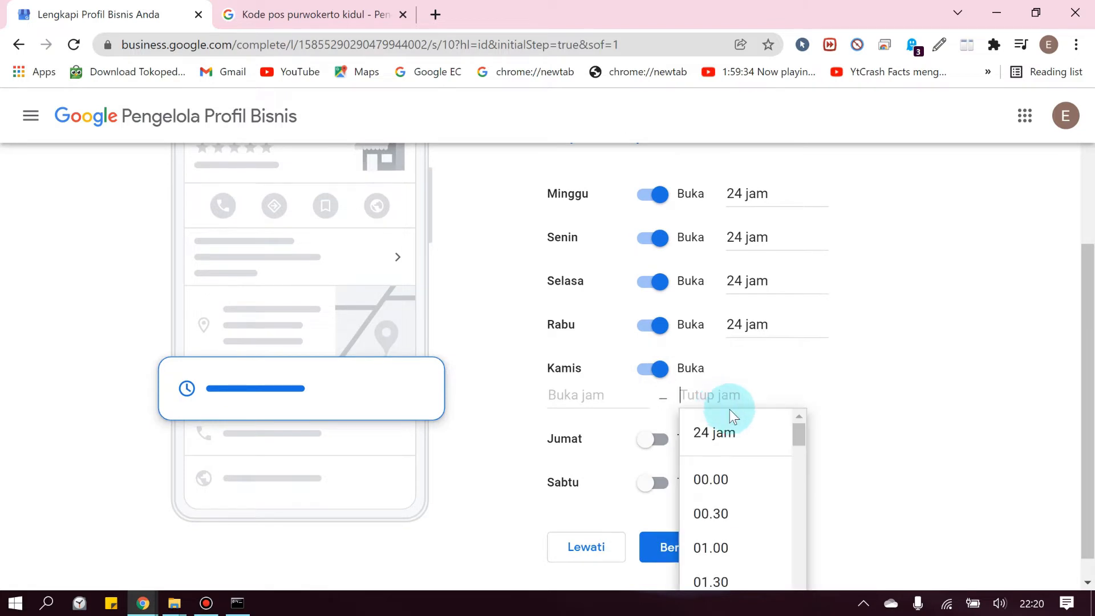
pyautogui.click(736, 432)
pyautogui.click(651, 411)
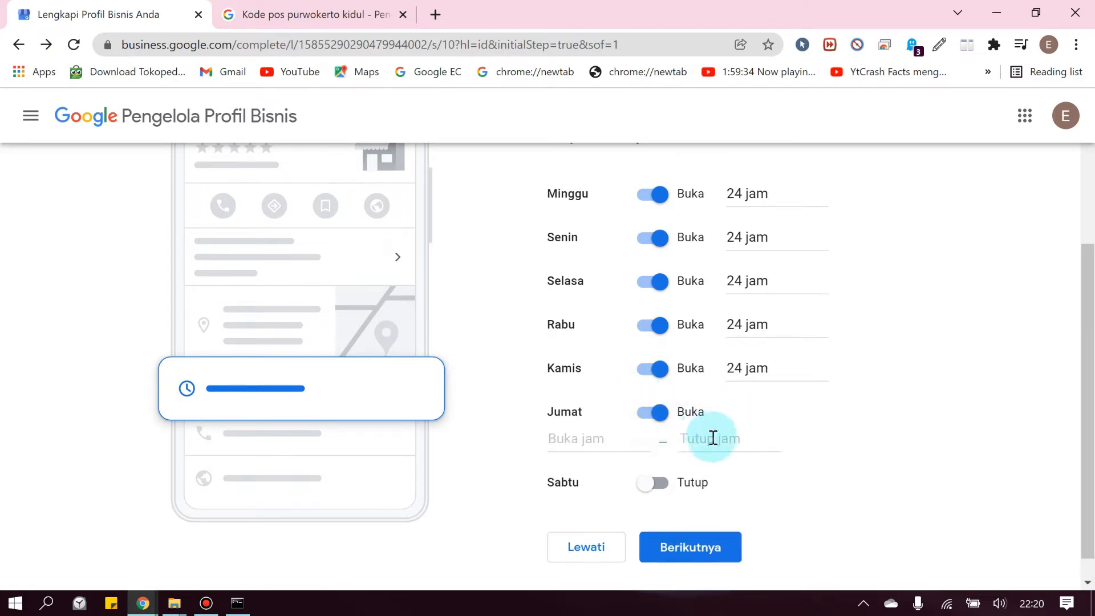
pyautogui.click(712, 438)
pyautogui.click(724, 472)
pyautogui.click(653, 455)
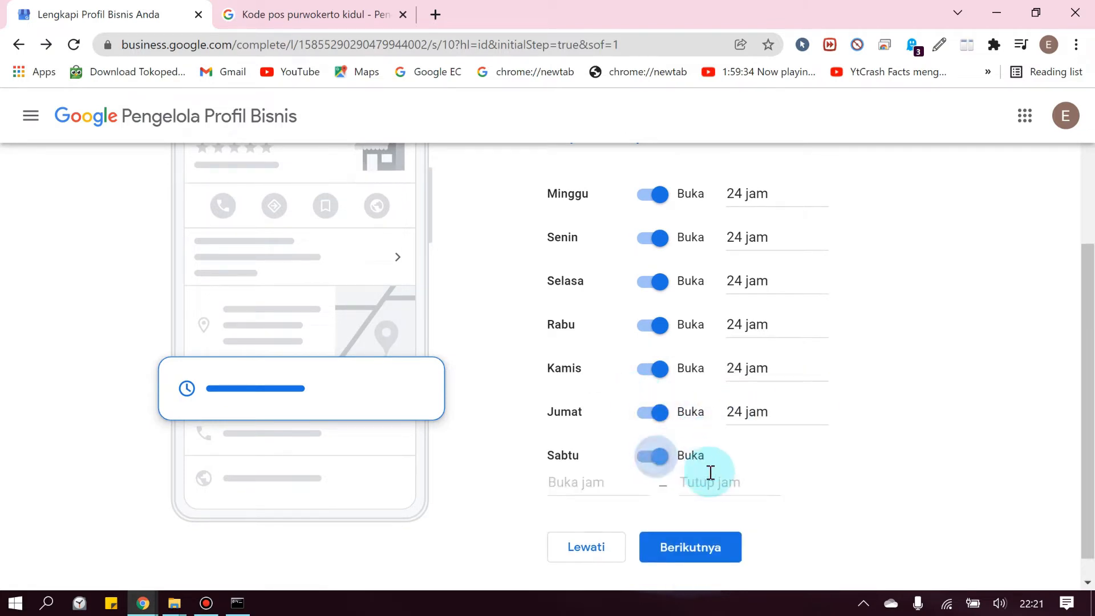
pyautogui.click(710, 476)
pyautogui.click(758, 522)
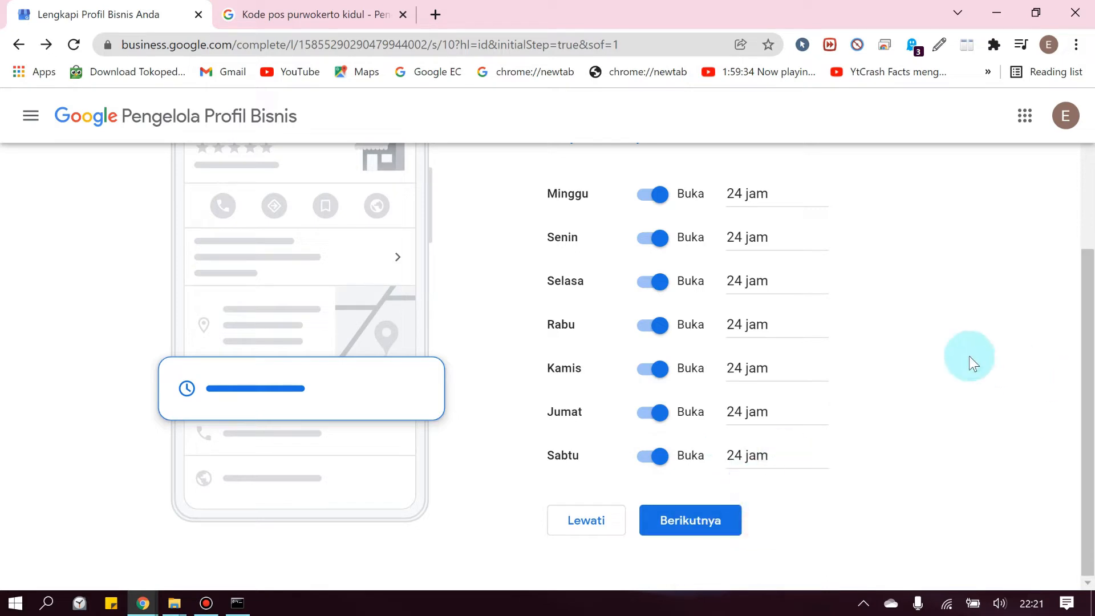
pyautogui.click(679, 521)
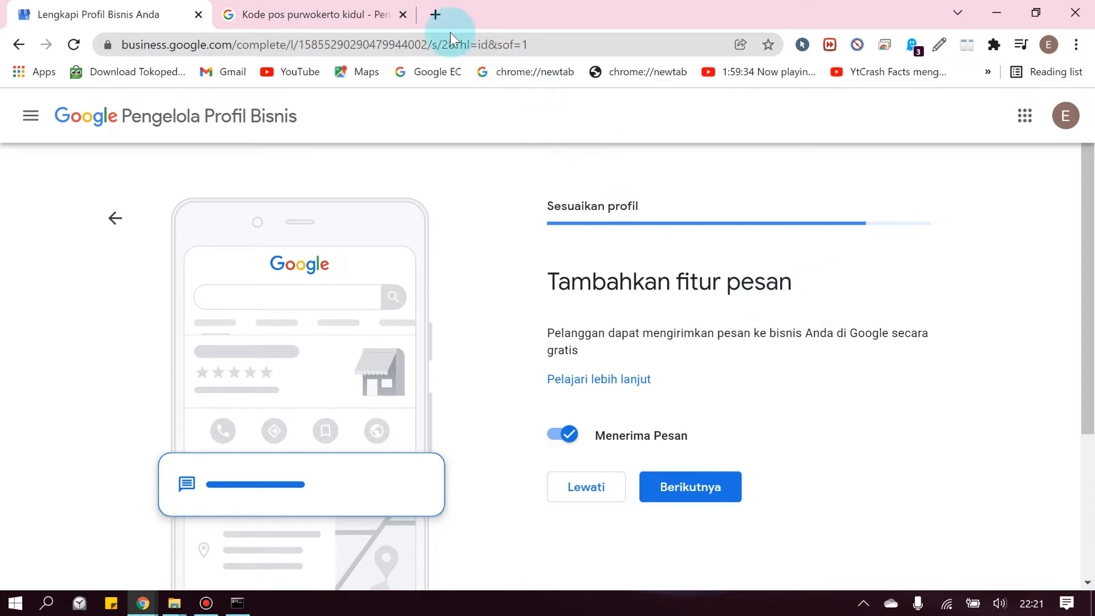
# Search Google for another business by name in a new tab and open its 'Ajukan pertanyaan' form
pyautogui.click(436, 14)
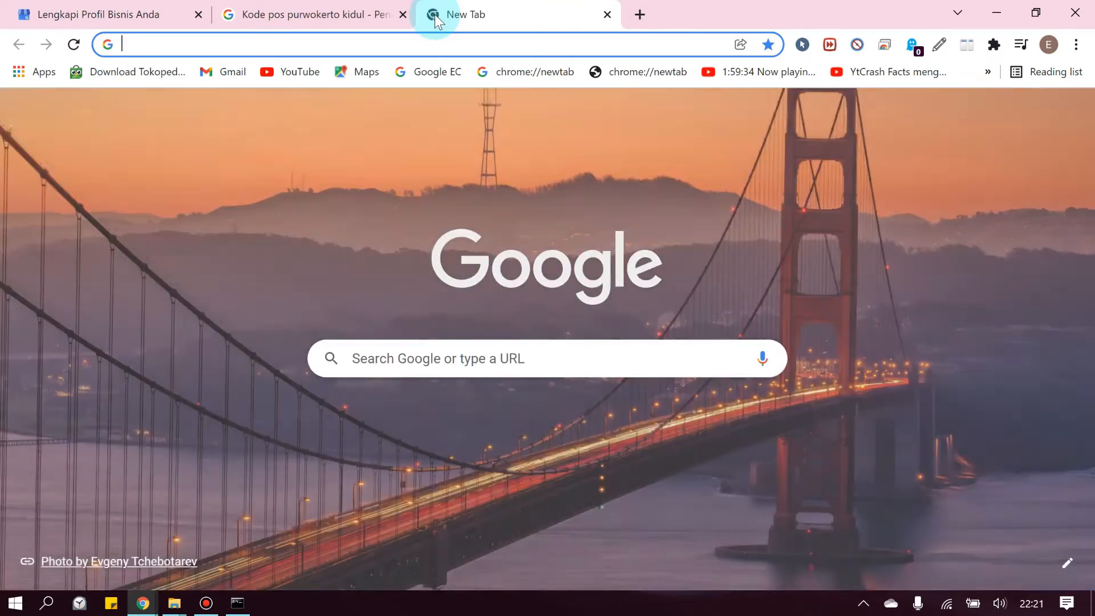
pyautogui.write('edrick hoki')
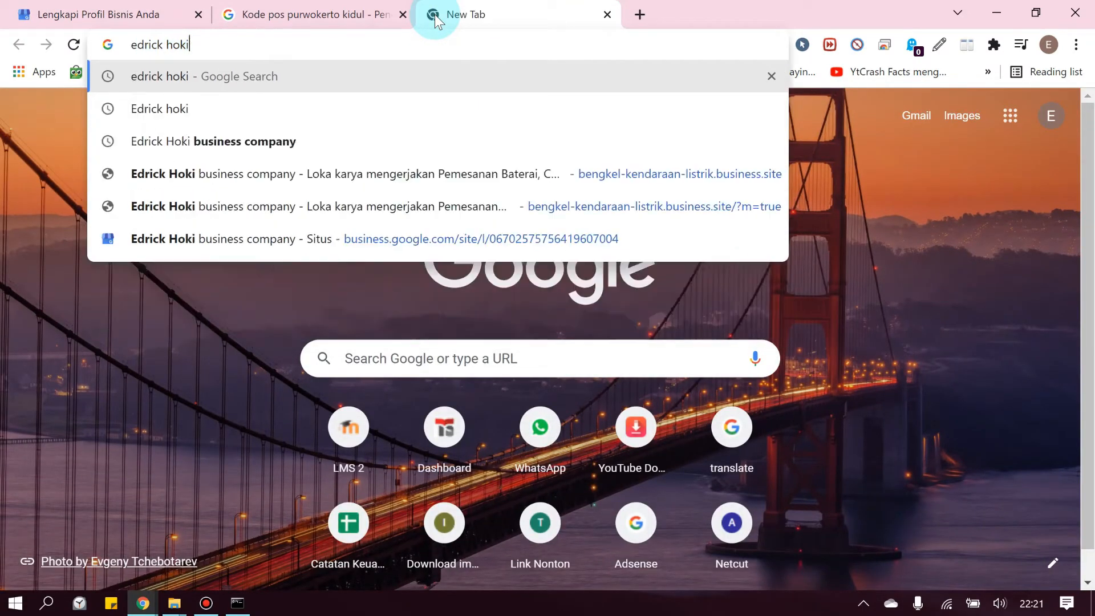
pyautogui.press('Return')
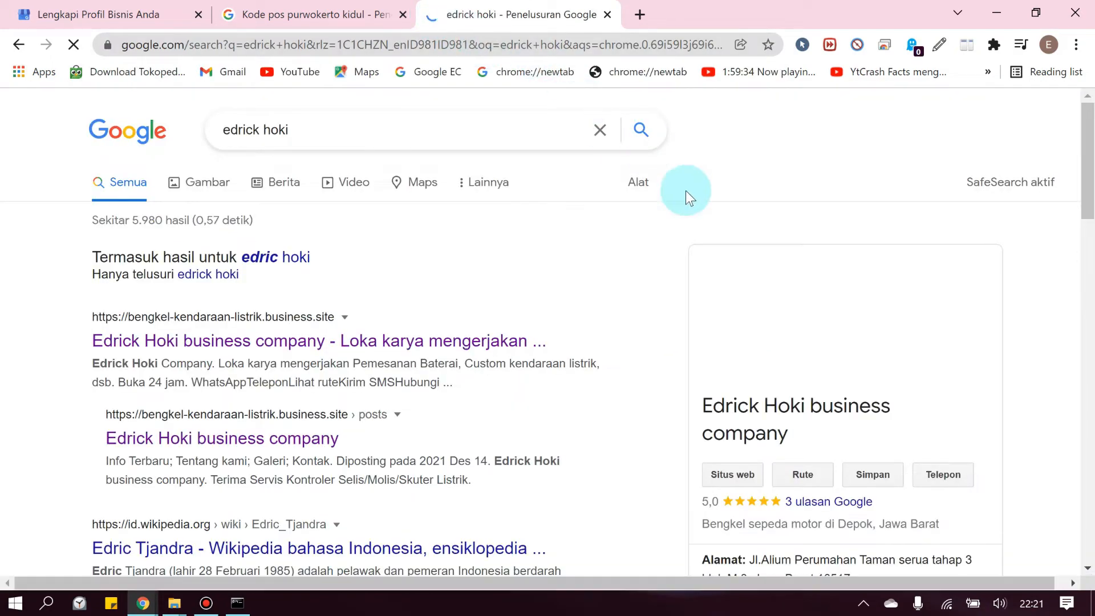
pyautogui.scroll(-3, 816, 351)
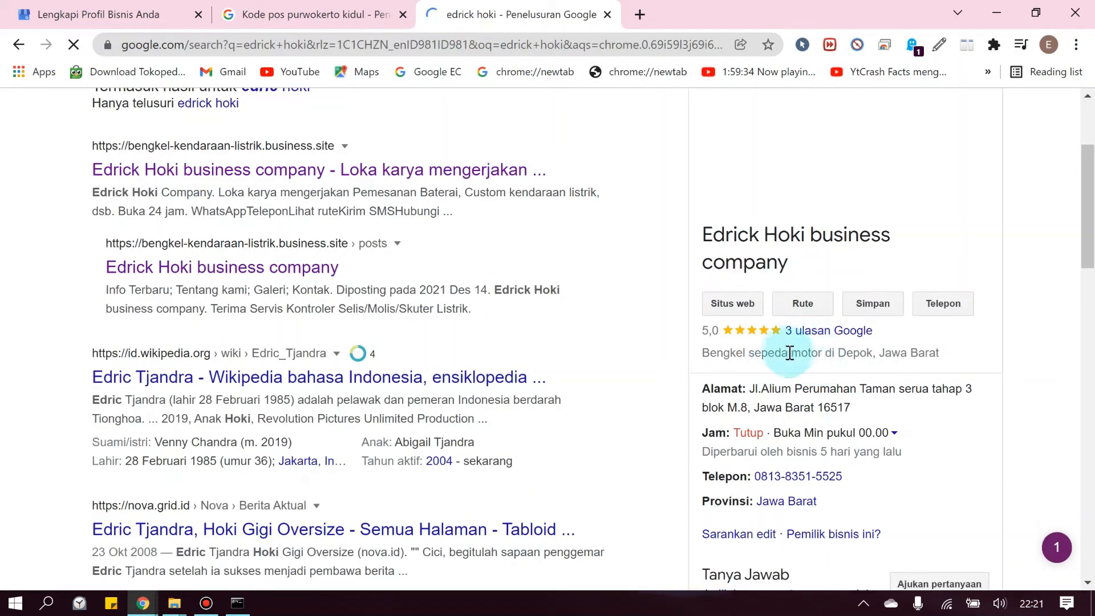
pyautogui.scroll(-1, 787, 350)
pyautogui.scroll(-3, 781, 416)
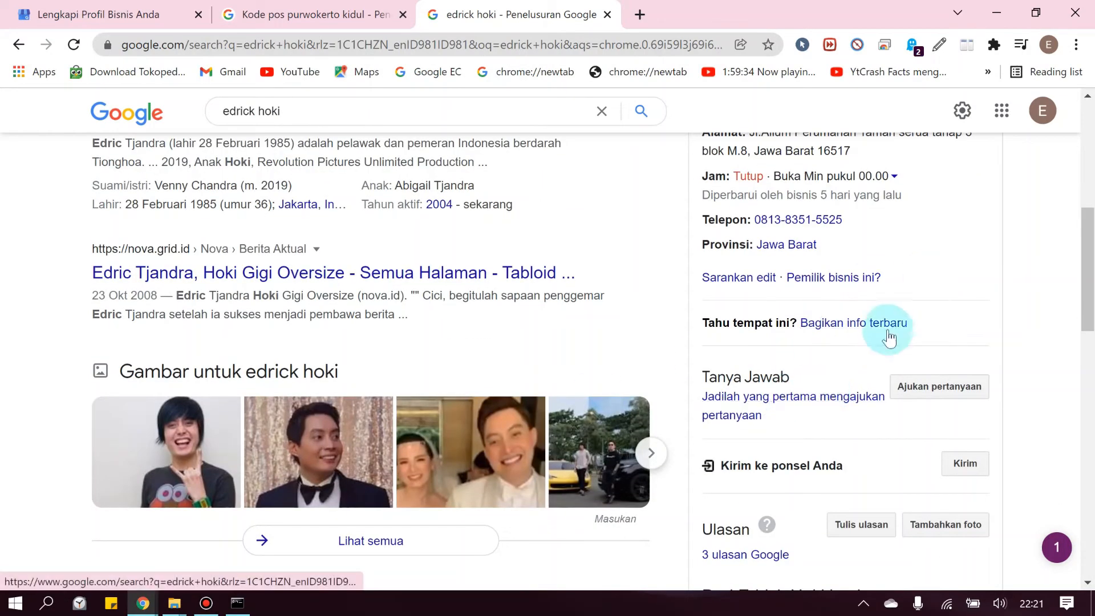
pyautogui.scroll(2, 819, 295)
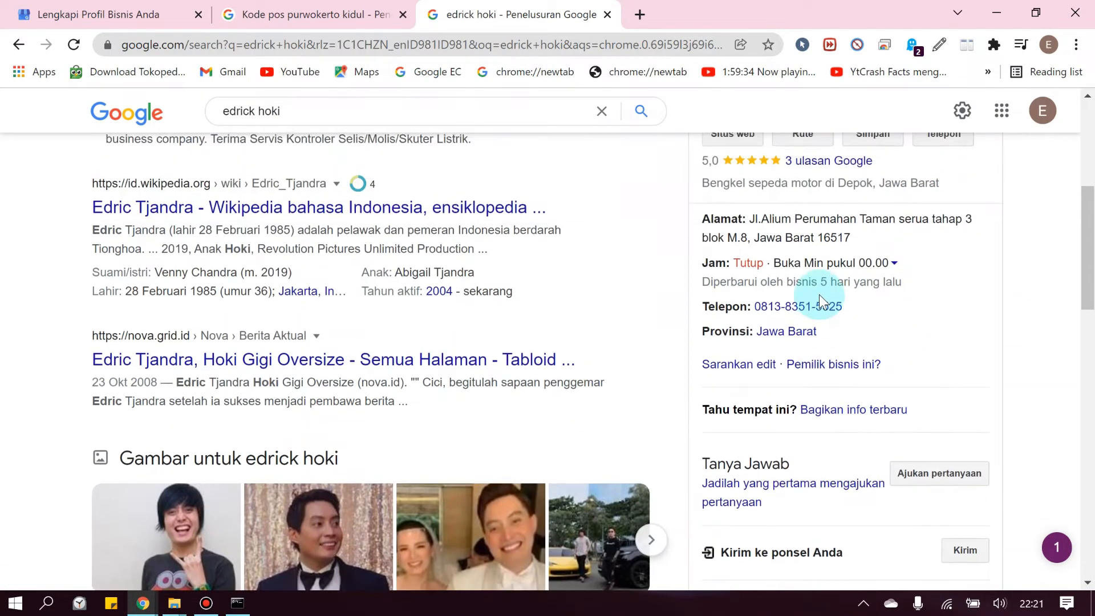
pyautogui.scroll(-2, 819, 295)
pyautogui.click(940, 388)
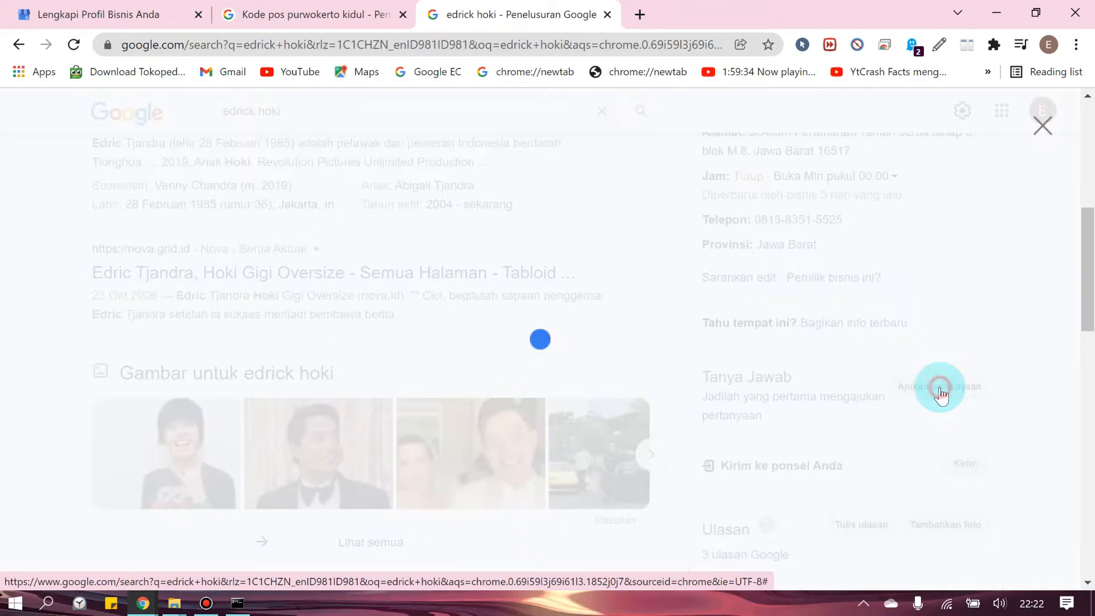
pyautogui.click(252, 306)
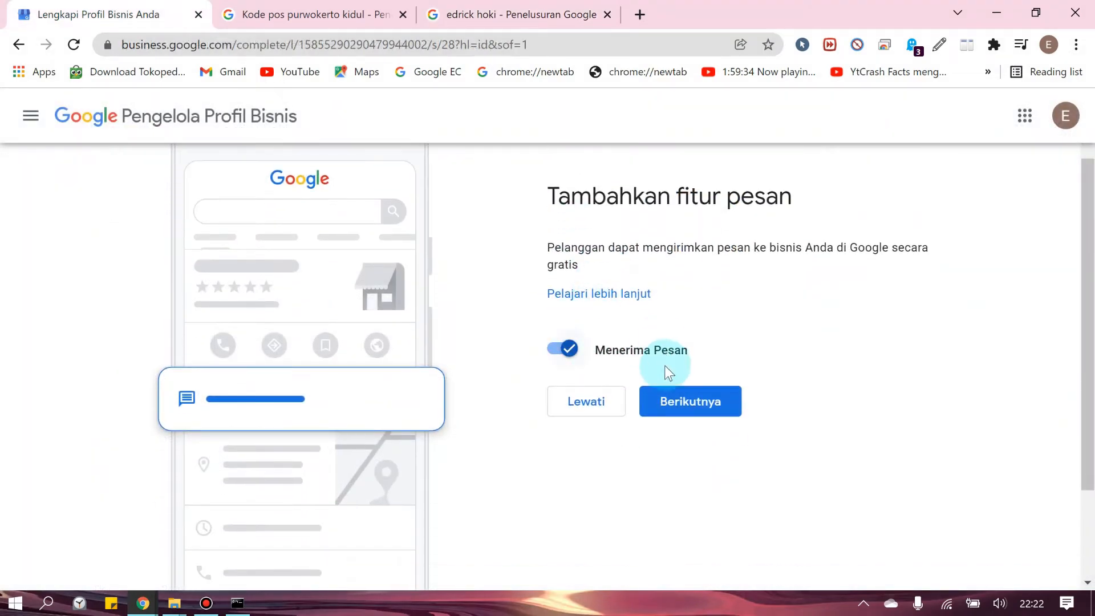
# Keep messaging on; answer Ya for dine-in, takeaway, curbside, delivery, Tidak for drive-through, no-contact delivery
pyautogui.click(651, 420)
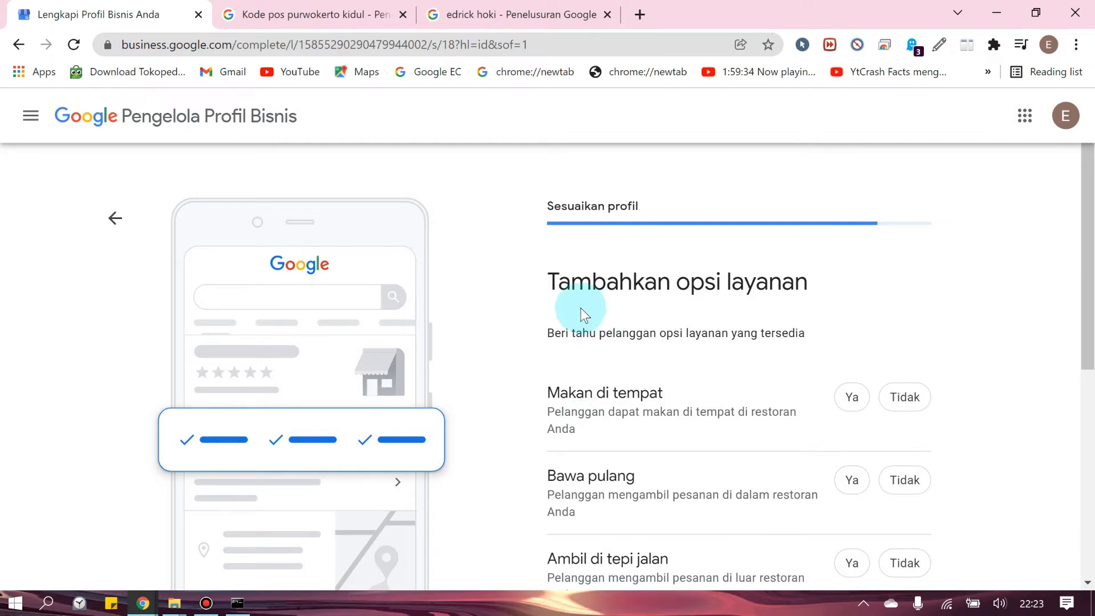
pyautogui.scroll(-1, 617, 301)
pyautogui.click(844, 315)
pyautogui.click(846, 393)
pyautogui.scroll(-2, 775, 403)
pyautogui.click(849, 308)
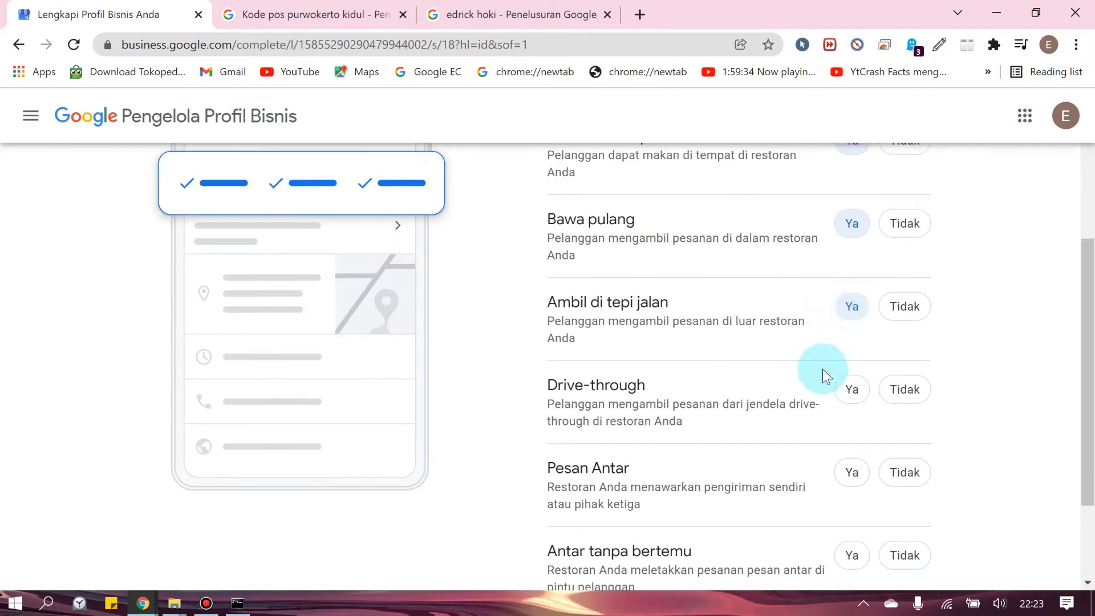
pyautogui.click(904, 389)
pyautogui.scroll(-2, 692, 417)
pyautogui.click(851, 339)
pyautogui.click(904, 423)
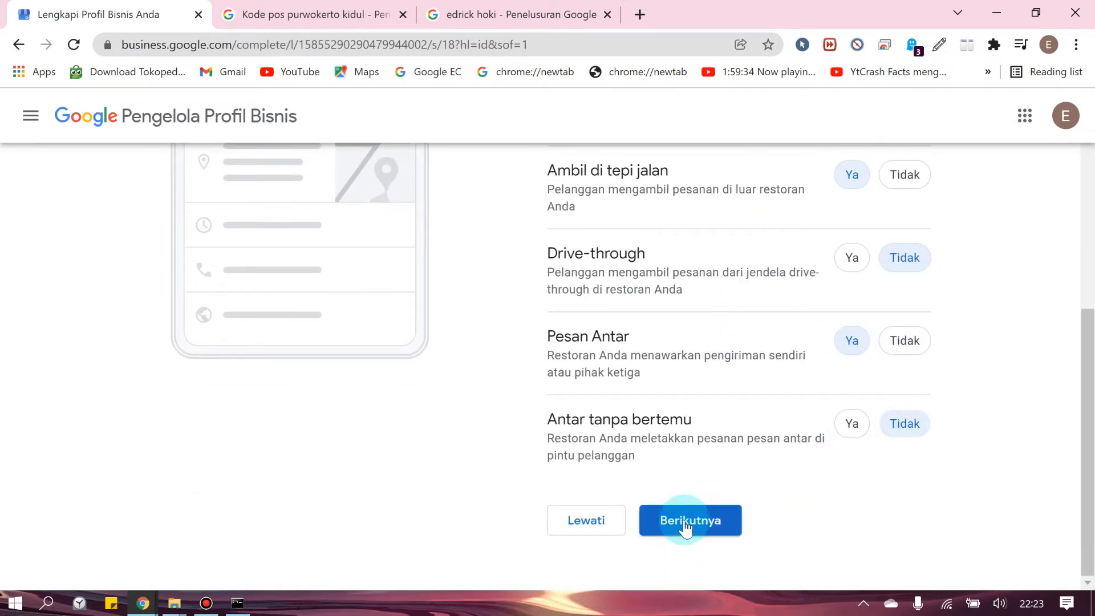
pyautogui.click(685, 529)
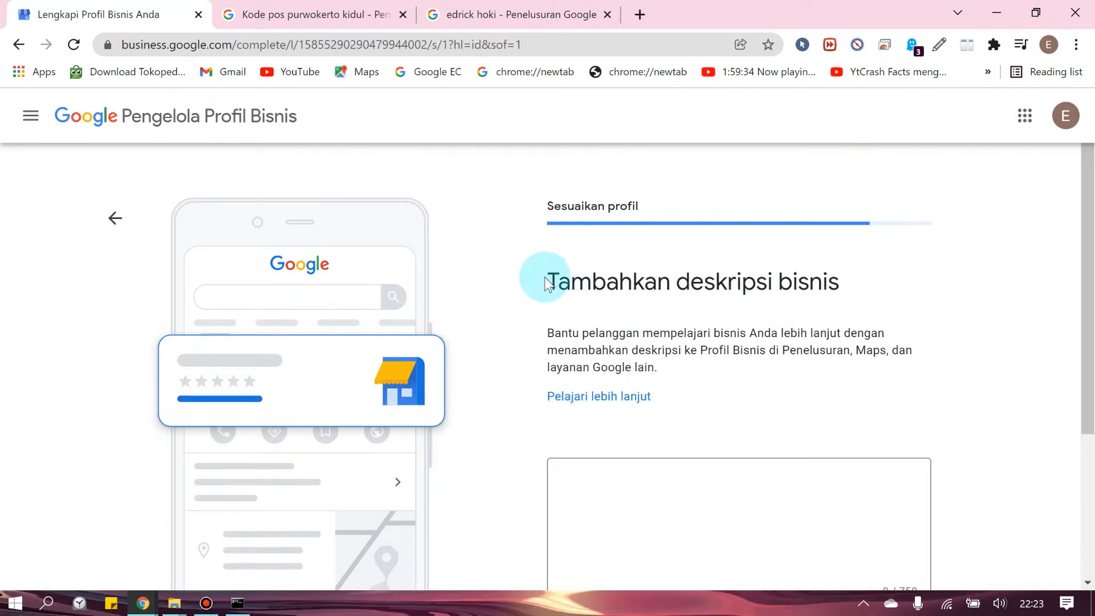
# Enter the description 'Menjual Nasi goreng digoreng dadakan tanpa bahan pengawet dan enak rasanya' and continue
pyautogui.scroll(-1, 551, 312)
pyautogui.scroll(-3, 536, 268)
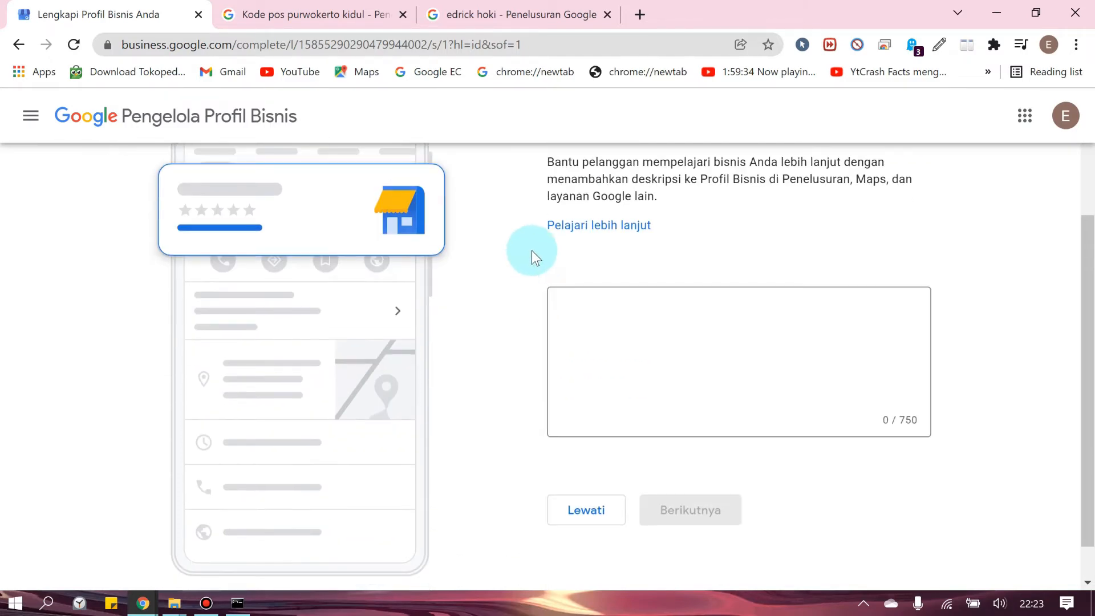
pyautogui.scroll(3, 556, 274)
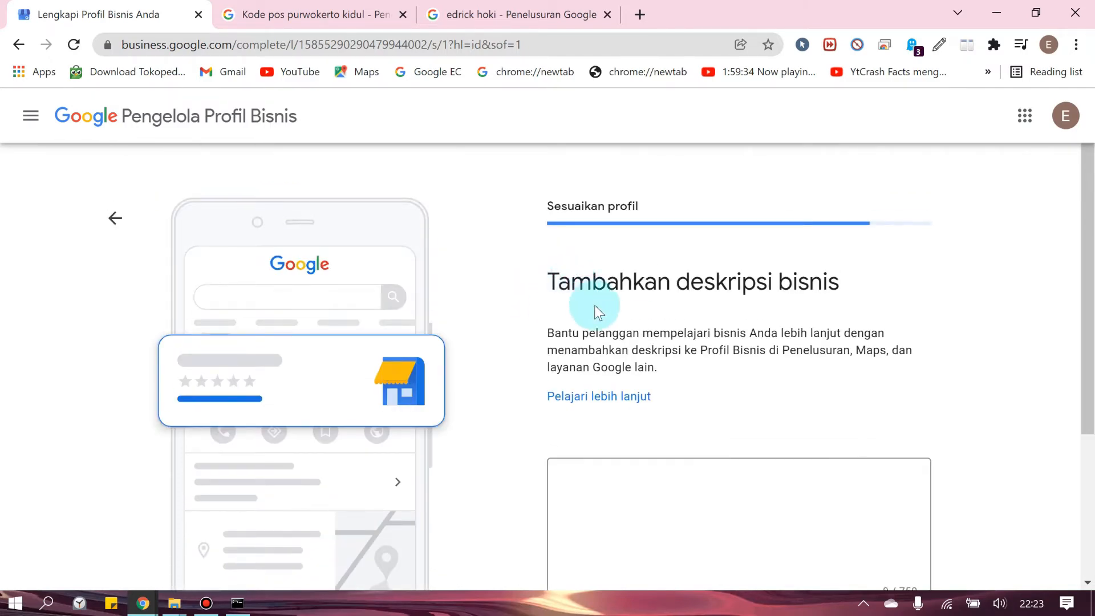
pyautogui.scroll(-3, 633, 385)
pyautogui.click(631, 382)
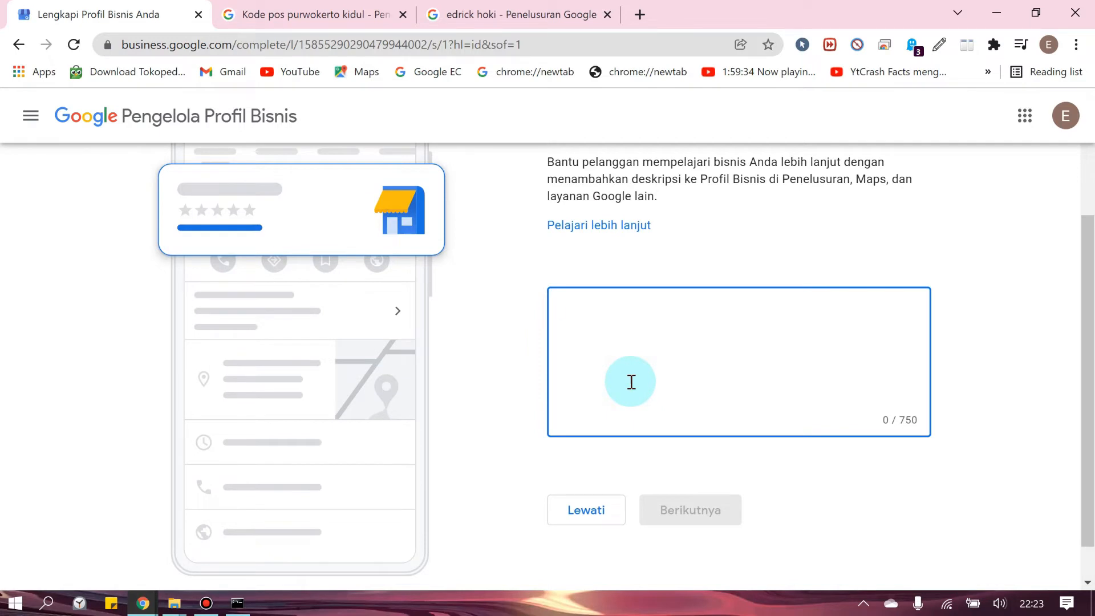
pyautogui.write('Menjual Nasi goreng di')
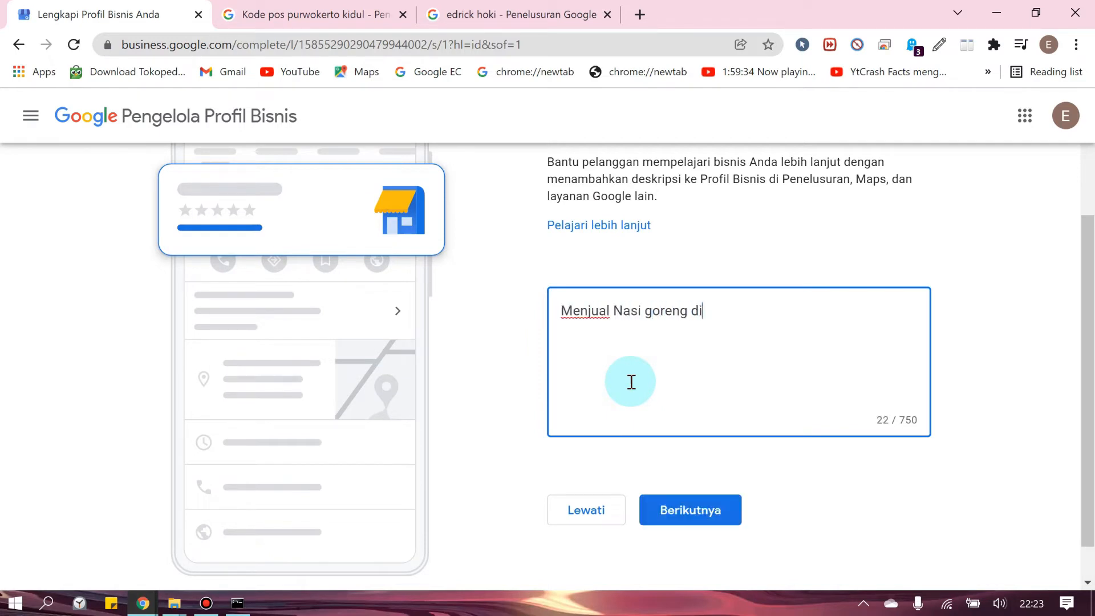
pyautogui.write('goreng dadakan tanpa bahan pengawet')
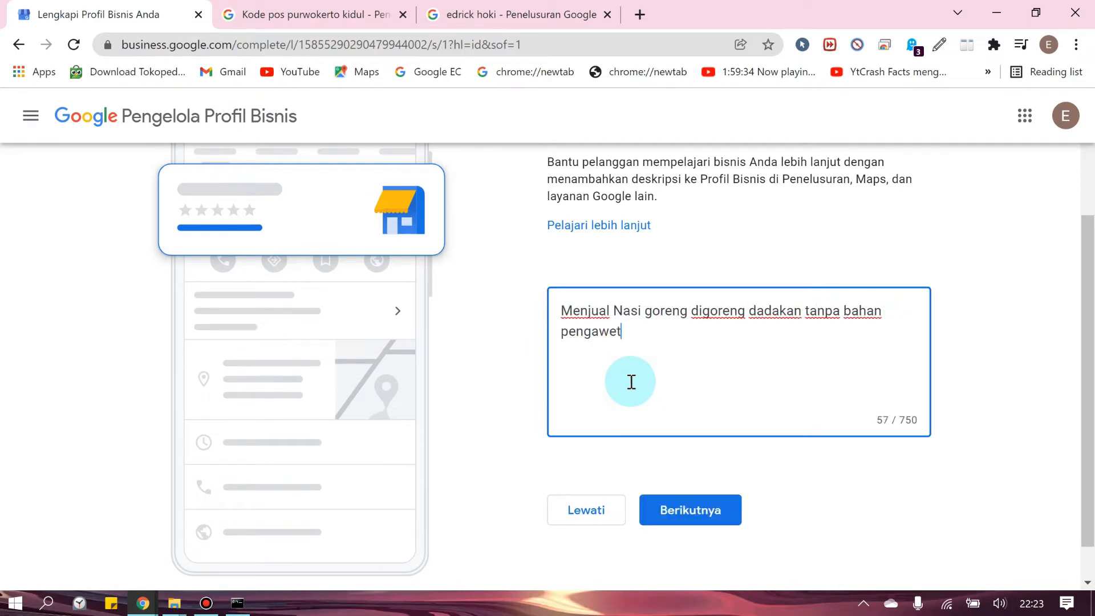
pyautogui.write(' dan enak rasanya.')
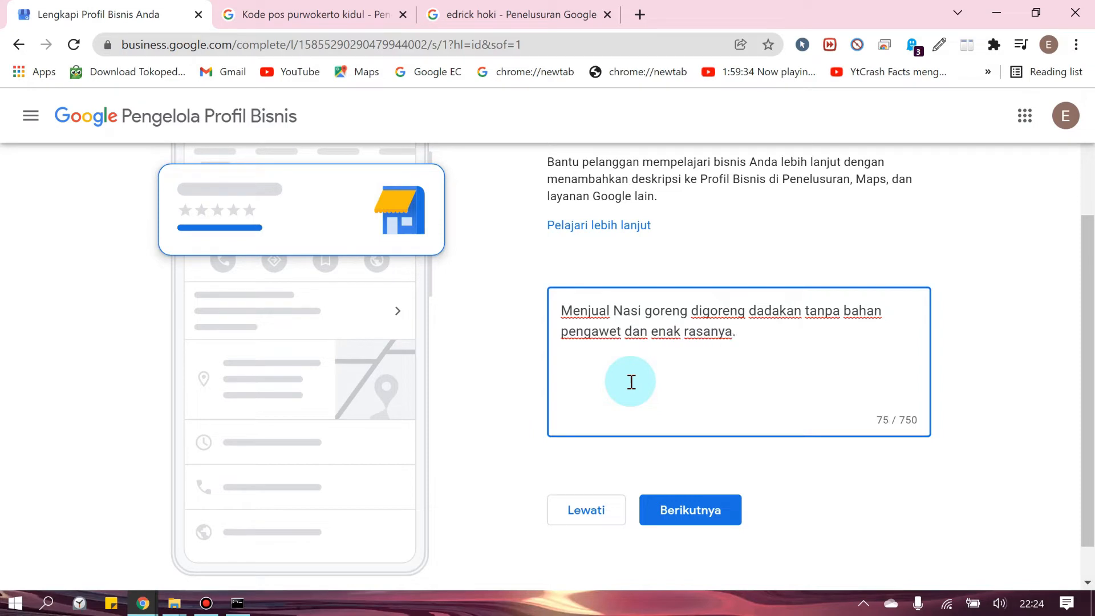
pyautogui.scroll(-1, 644, 405)
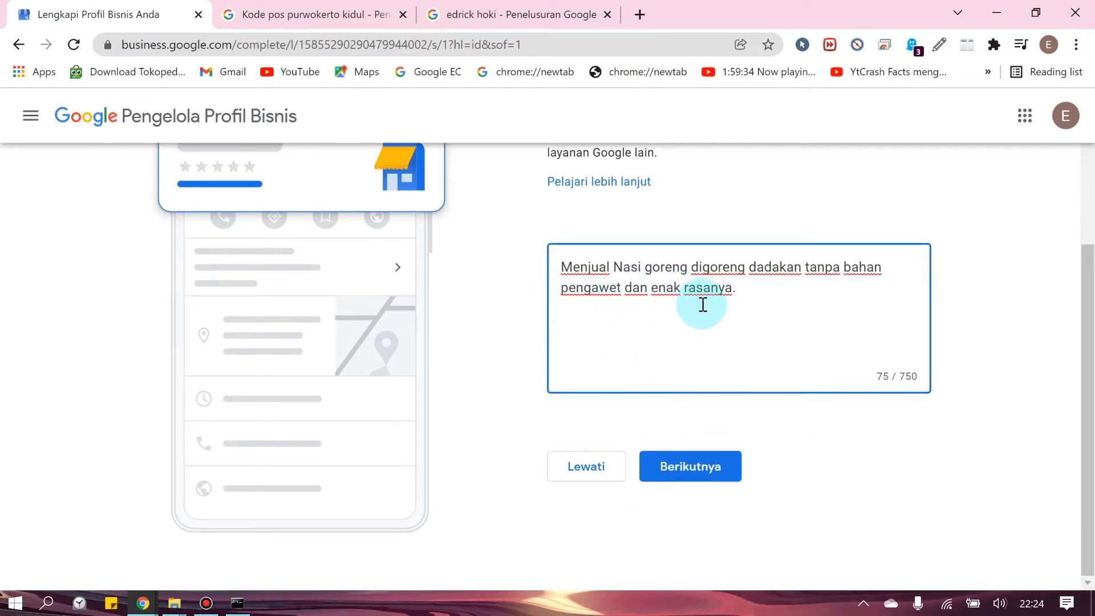
pyautogui.scroll(3, 679, 355)
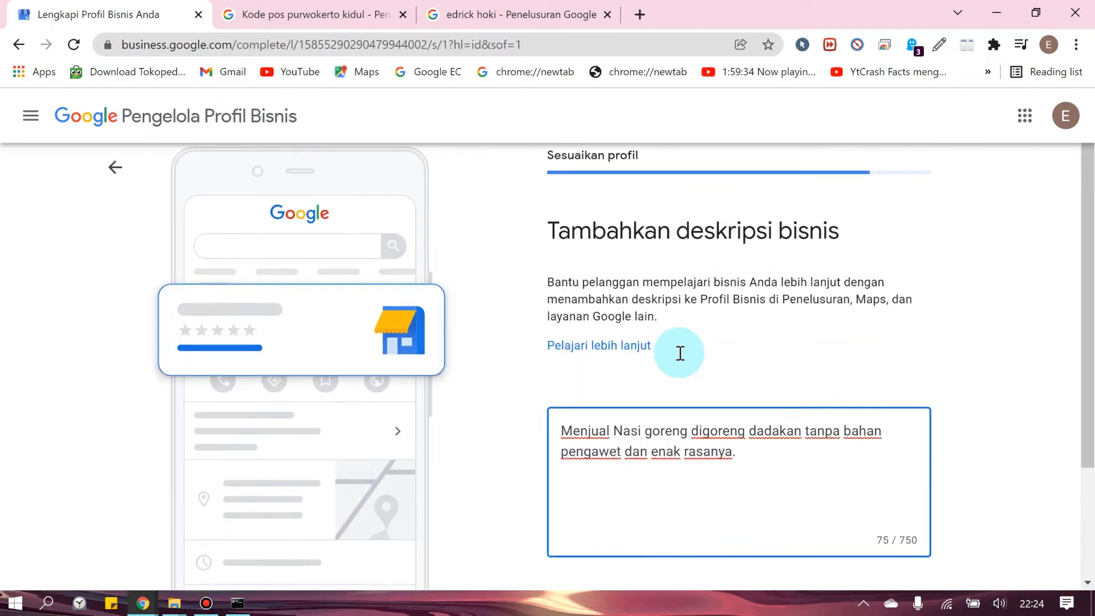
pyautogui.scroll(-2, 680, 353)
pyautogui.click(692, 550)
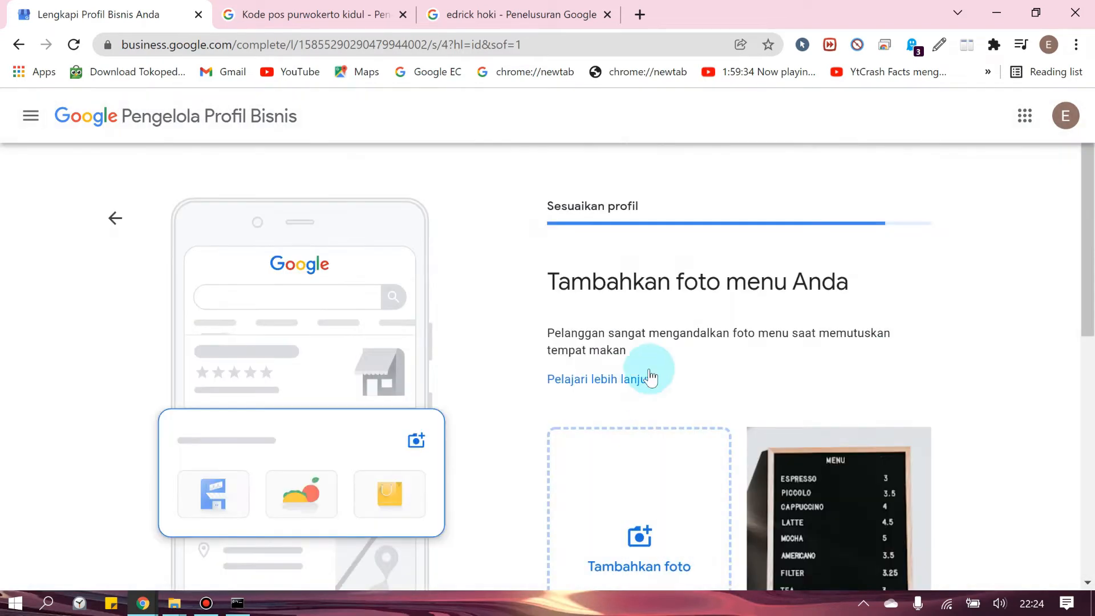
# Start a menu-photo upload, then cancel the file picker and close the Posting foto dialog
pyautogui.scroll(-3, 528, 354)
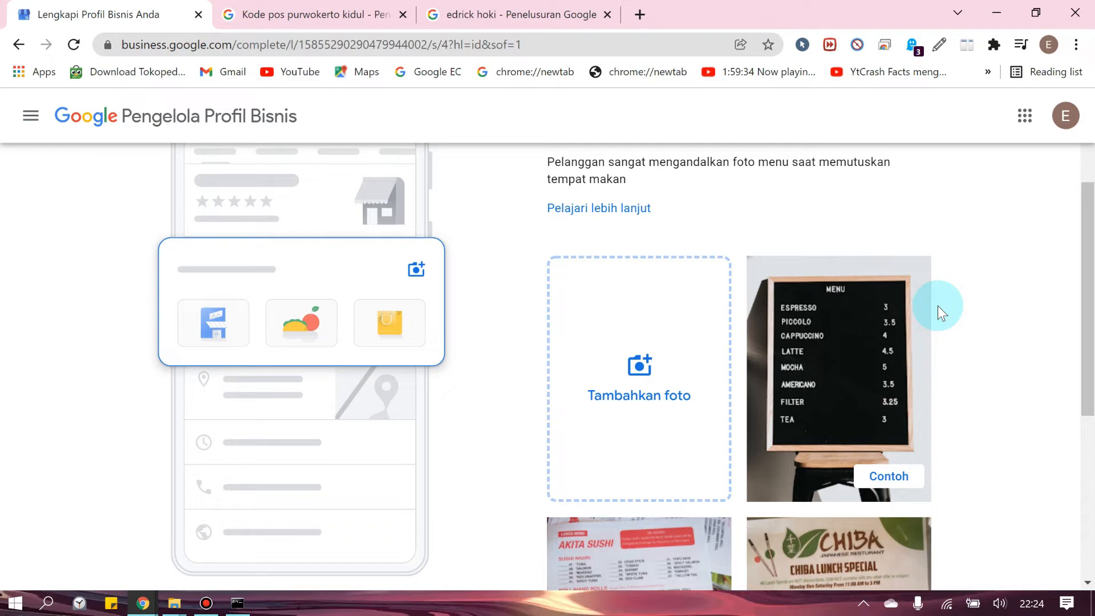
pyautogui.scroll(-5, 879, 353)
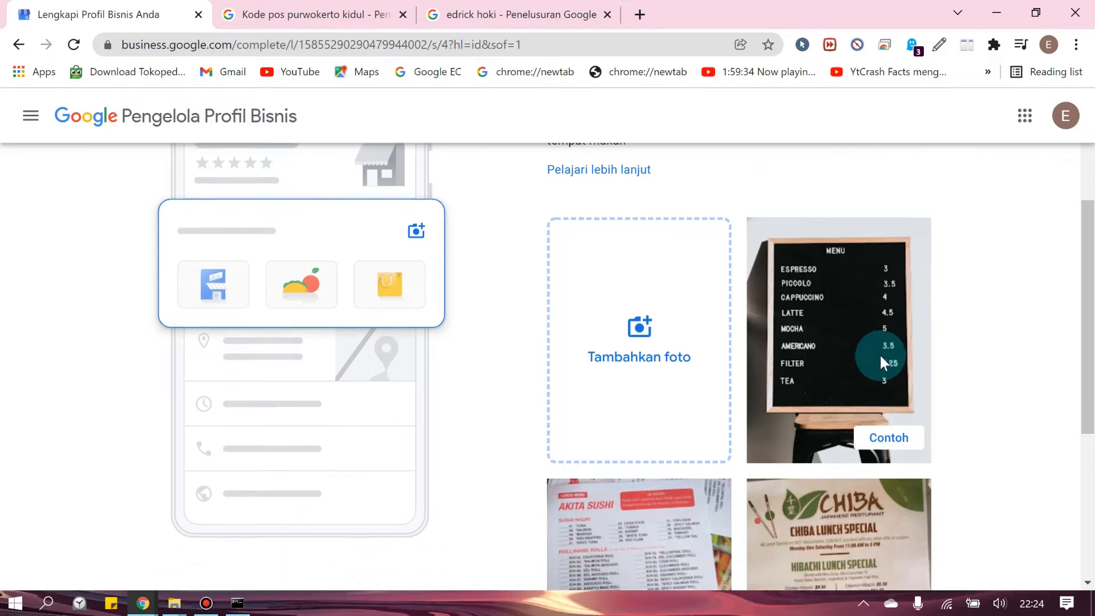
pyautogui.scroll(4, 848, 380)
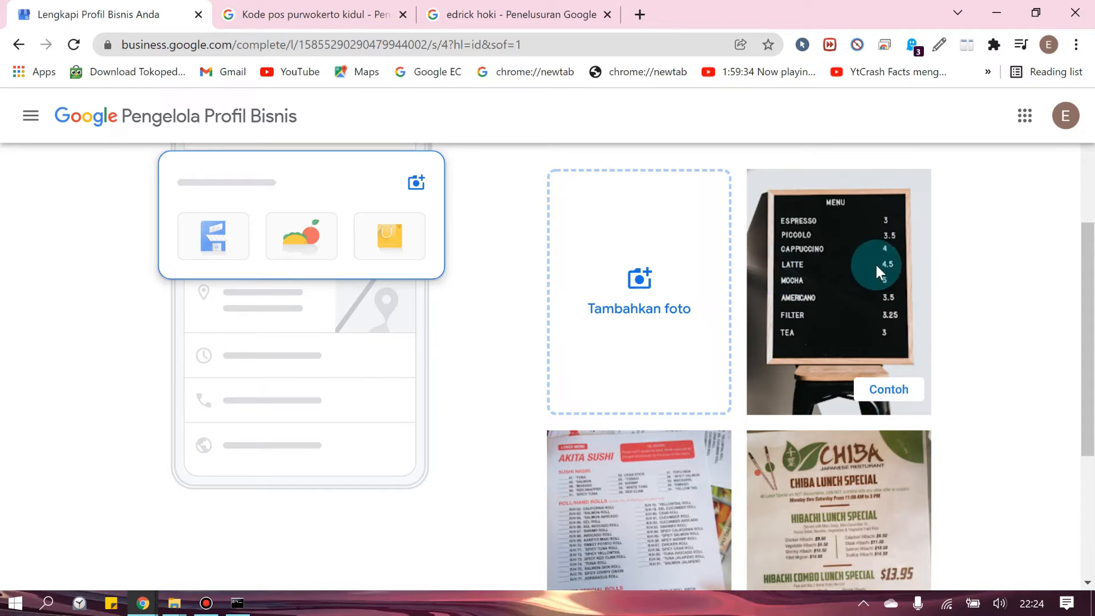
pyautogui.scroll(1, 870, 273)
pyautogui.click(657, 351)
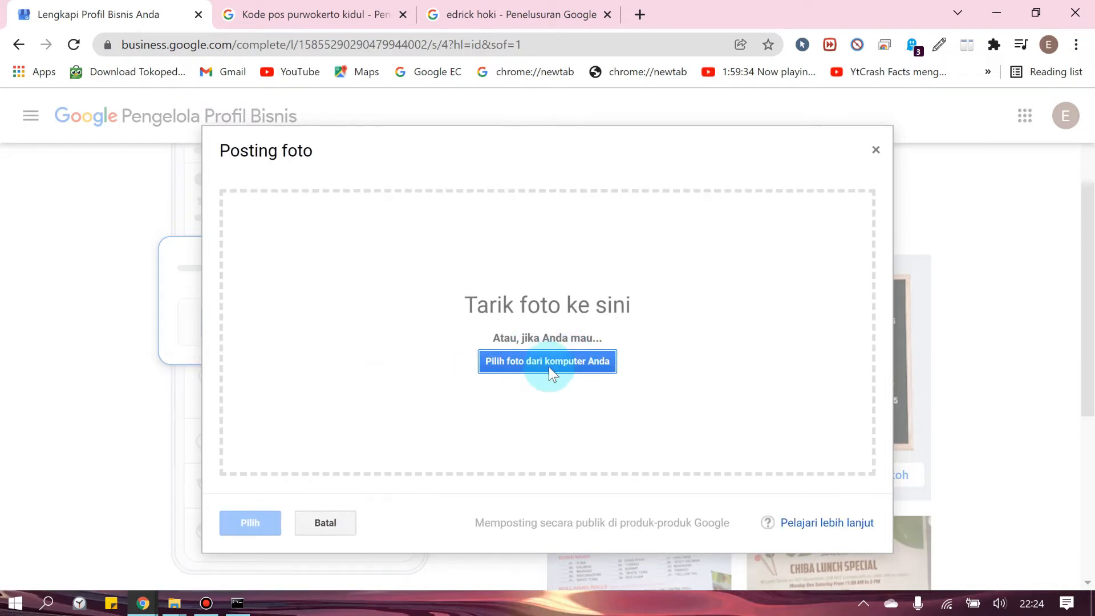
pyautogui.click(571, 362)
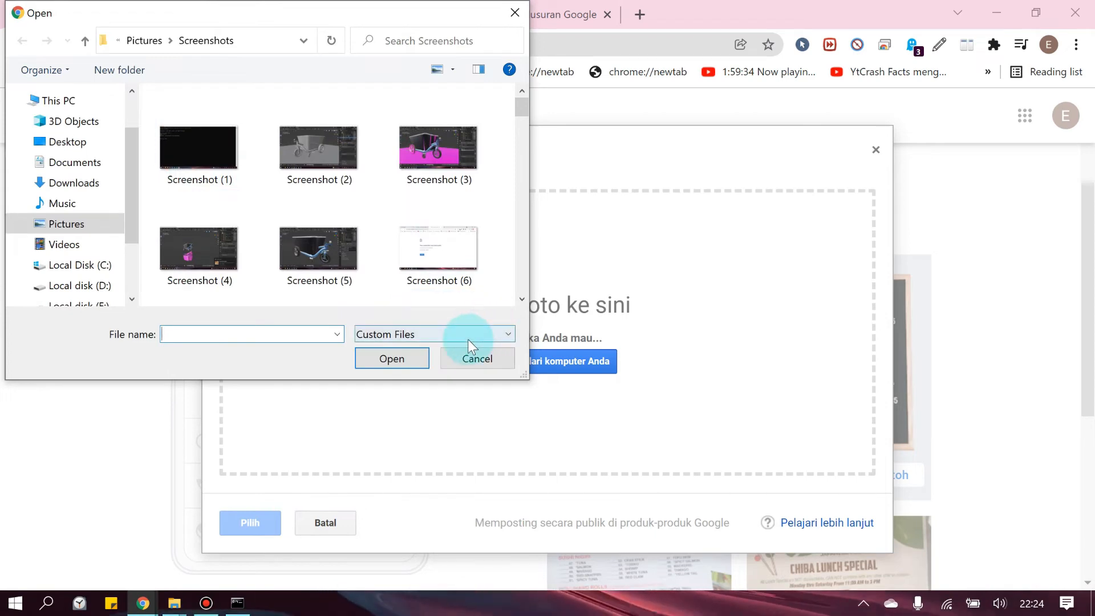
pyautogui.click(486, 356)
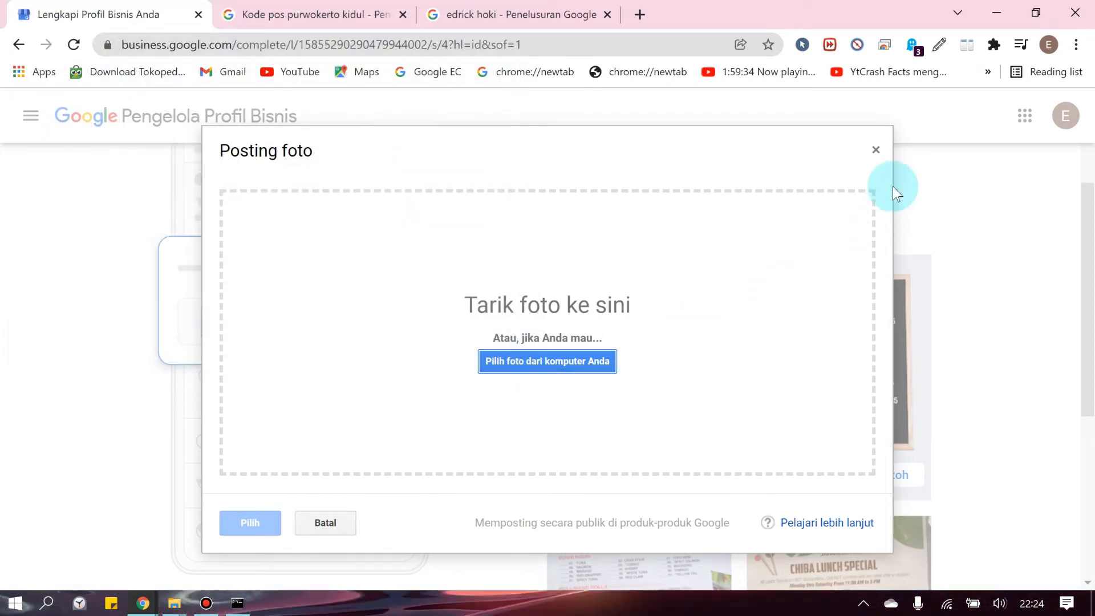
pyautogui.click(876, 150)
# Skip both the menu-photo and dish-photo steps without uploading anything
pyautogui.scroll(-1, 1018, 283)
pyautogui.scroll(-5, 1015, 279)
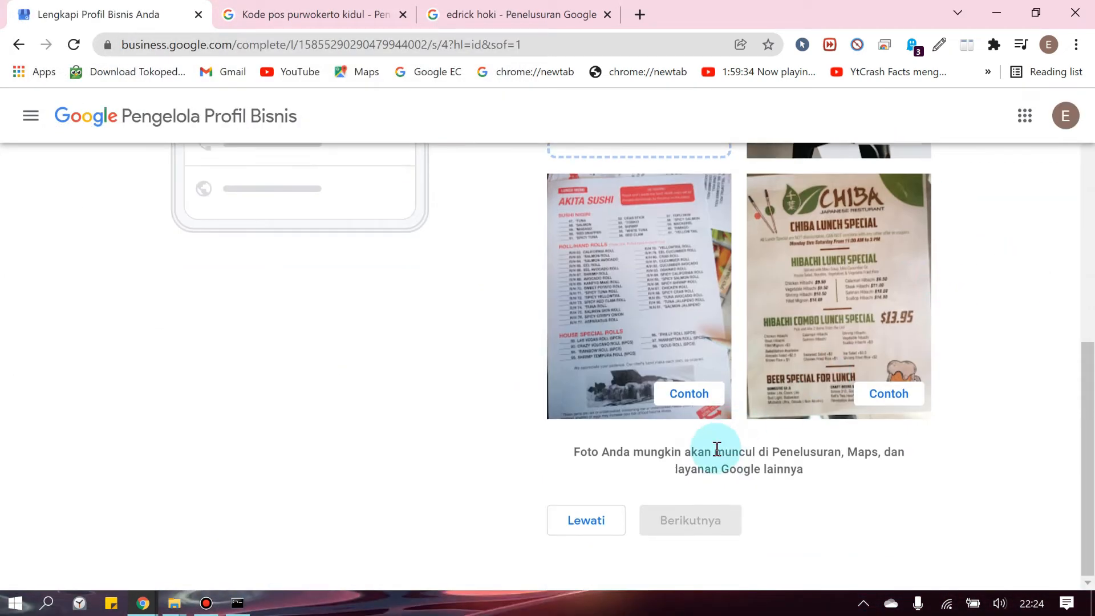
pyautogui.click(564, 521)
pyautogui.scroll(-1, 522, 352)
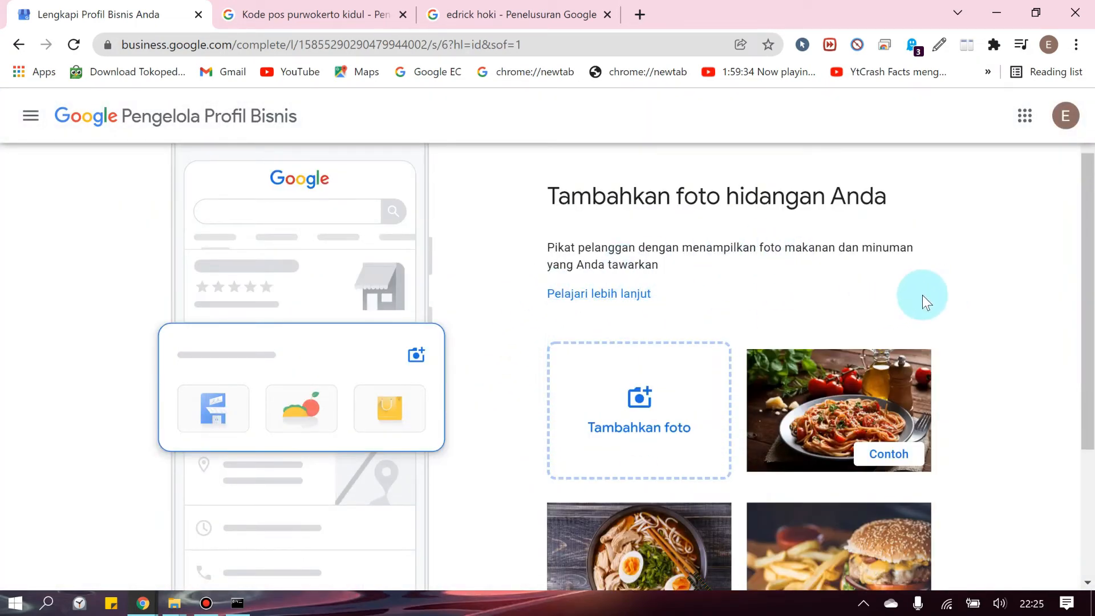
pyautogui.scroll(-3, 979, 298)
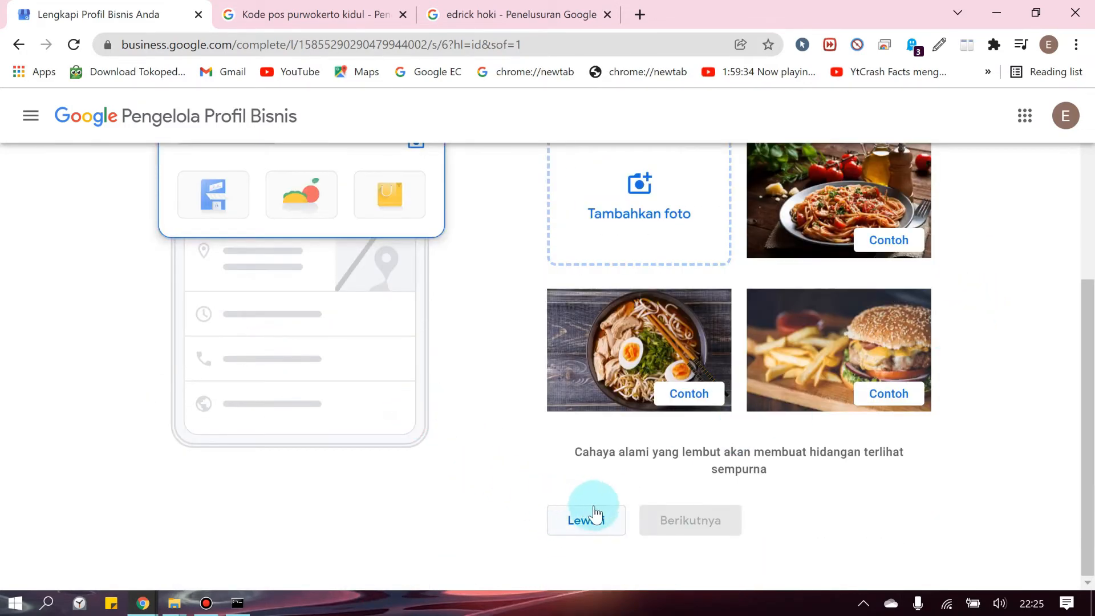
pyautogui.click(614, 524)
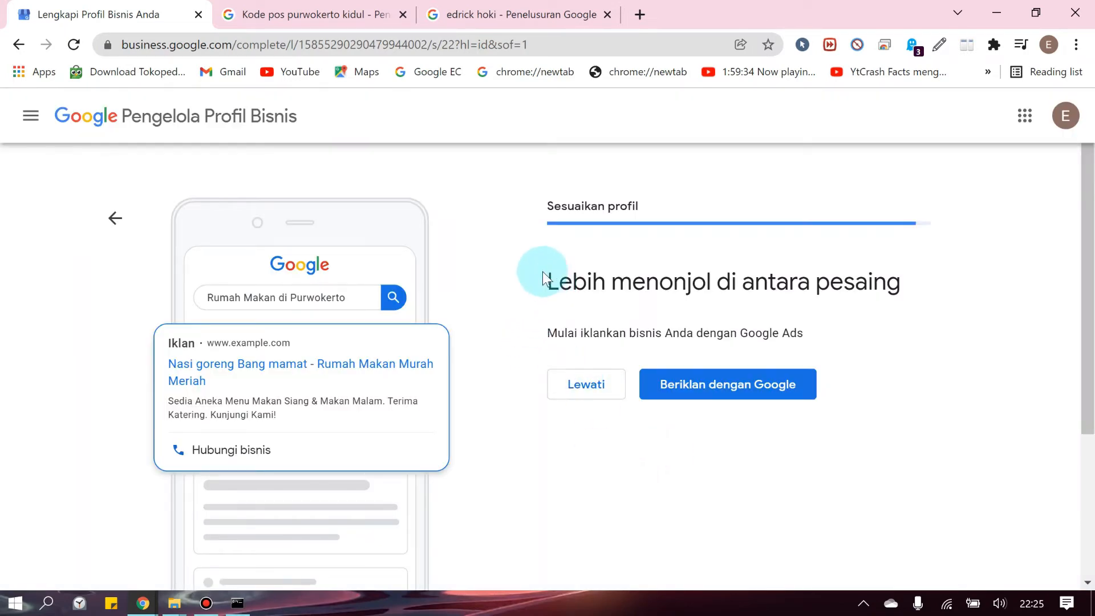
# Read through the Lebih menonjol headings and sample search text on the Google Ads offer
pyautogui.moveTo(549, 276); pyautogui.dragTo(665, 283)
pyautogui.click(562, 288)
pyautogui.moveTo(545, 278); pyautogui.dragTo(891, 279)
pyautogui.click(890, 280)
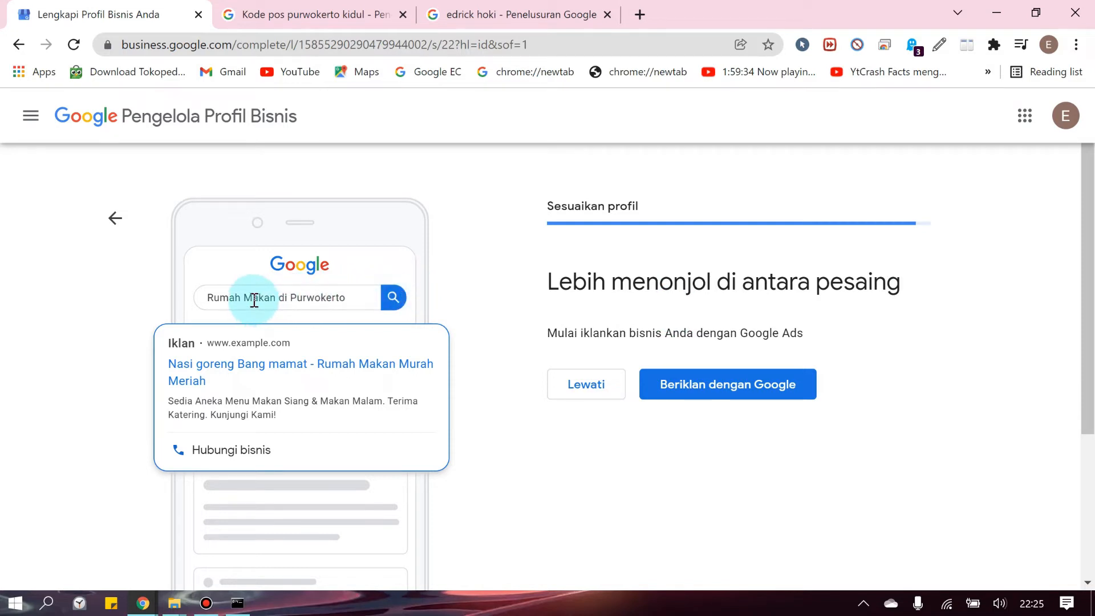
pyautogui.moveTo(252, 301); pyautogui.dragTo(288, 297)
pyautogui.click(299, 301)
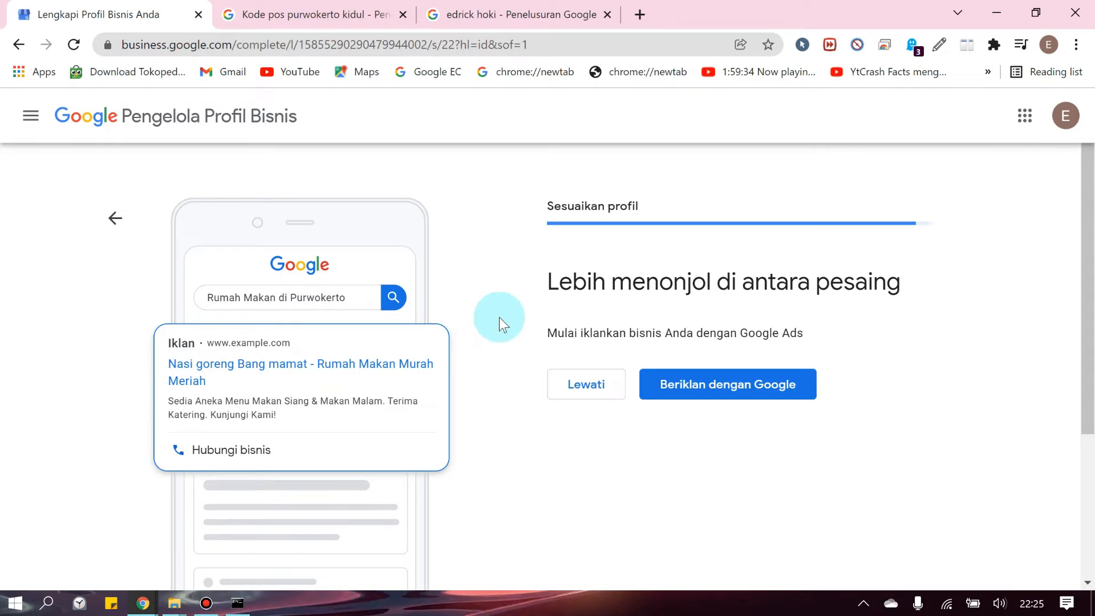
# Decline Google Ads and continue past the 'Profil Bisnis Anda hampir siap' page
pyautogui.scroll(-1, 500, 319)
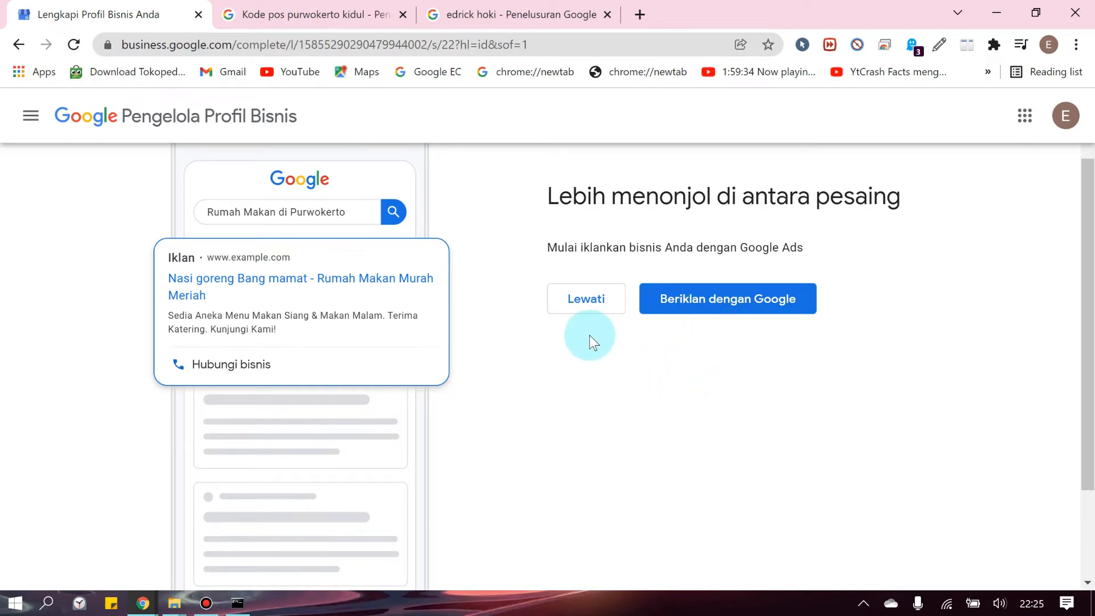
pyautogui.click(581, 308)
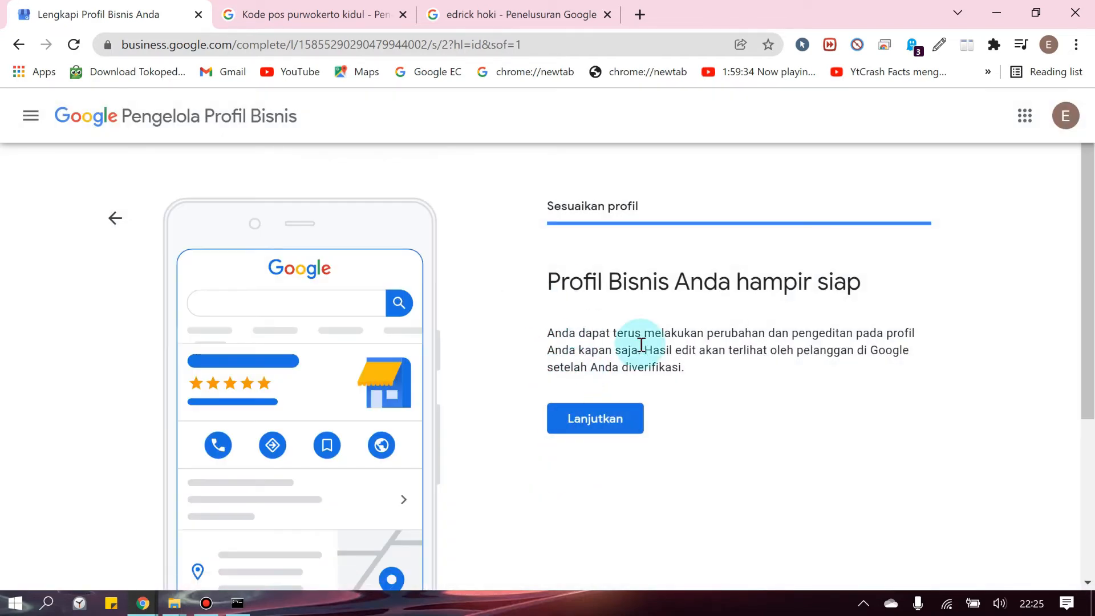
pyautogui.click(595, 418)
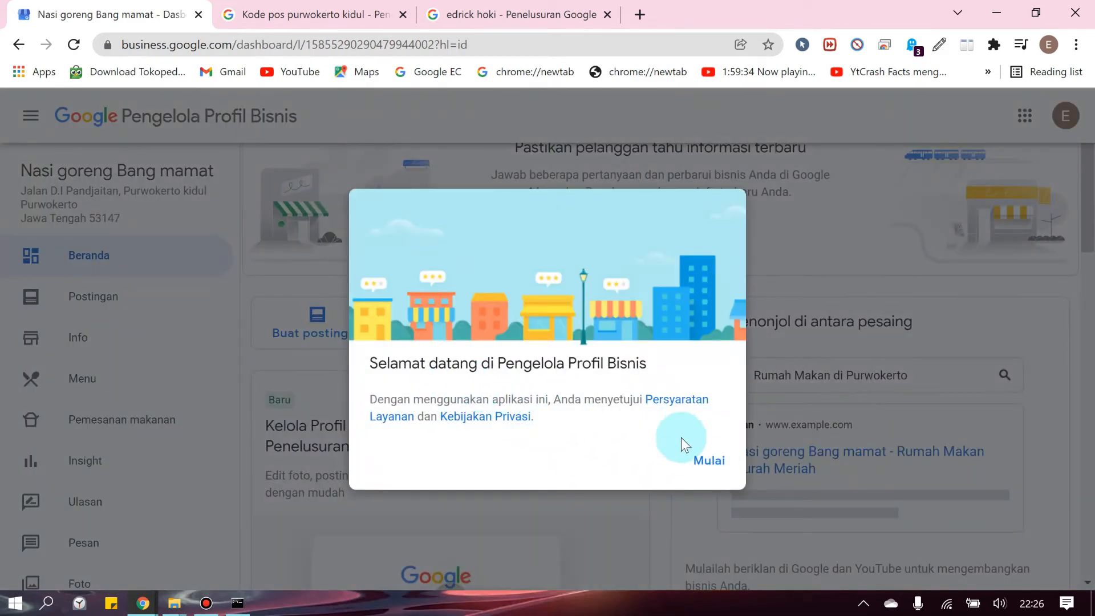
# Dismiss the welcome message with Mulai and scroll through the Nasi goreng Bang mamat dashboard
pyautogui.click(709, 464)
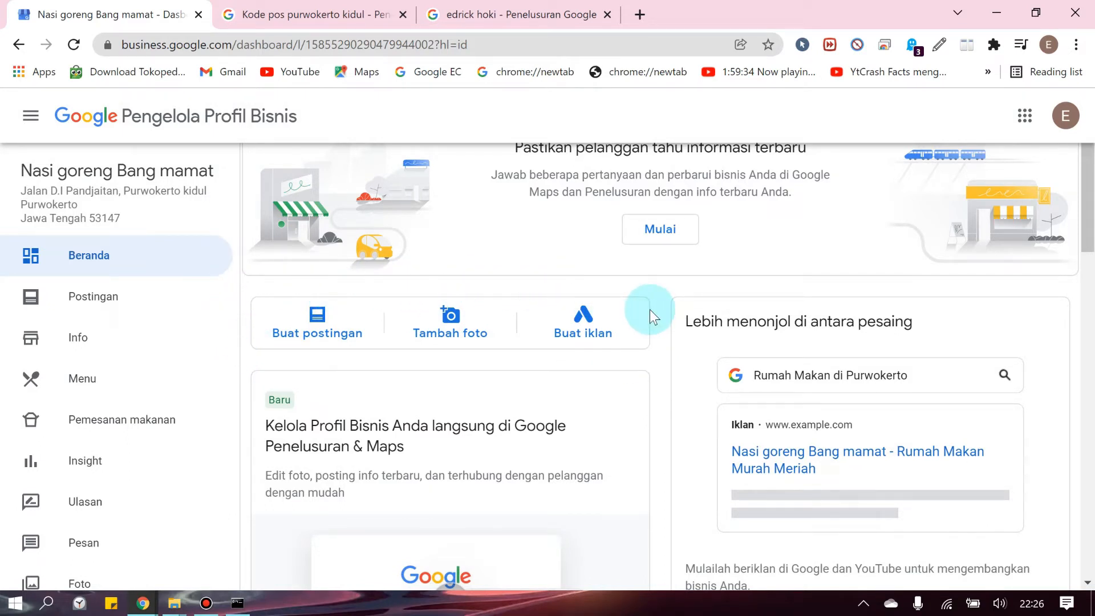
pyautogui.scroll(-3, 673, 316)
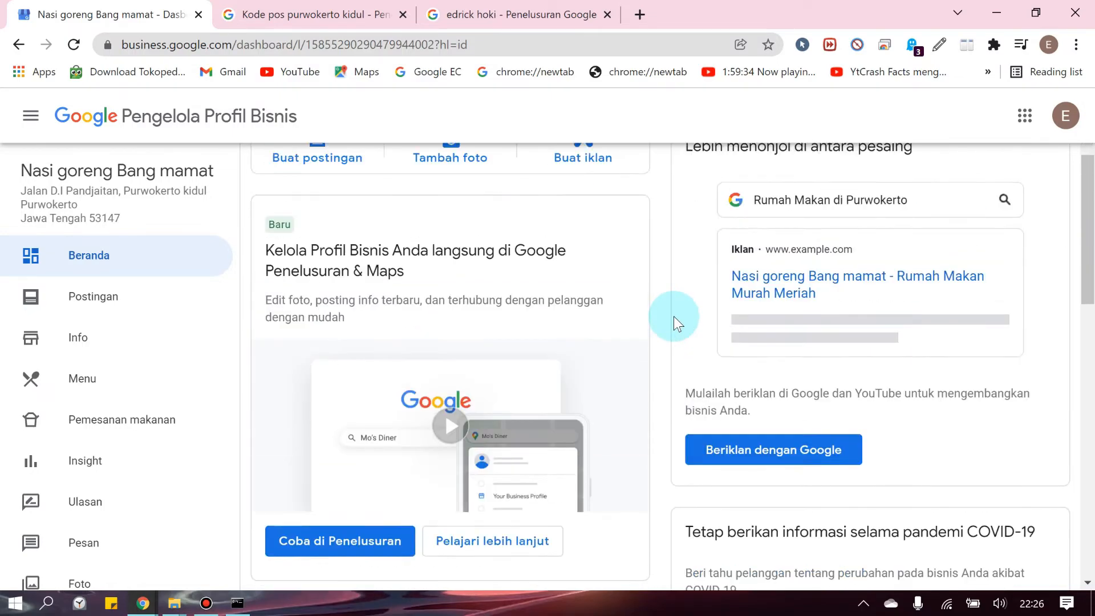
pyautogui.scroll(3, 675, 317)
pyautogui.scroll(-6, 710, 274)
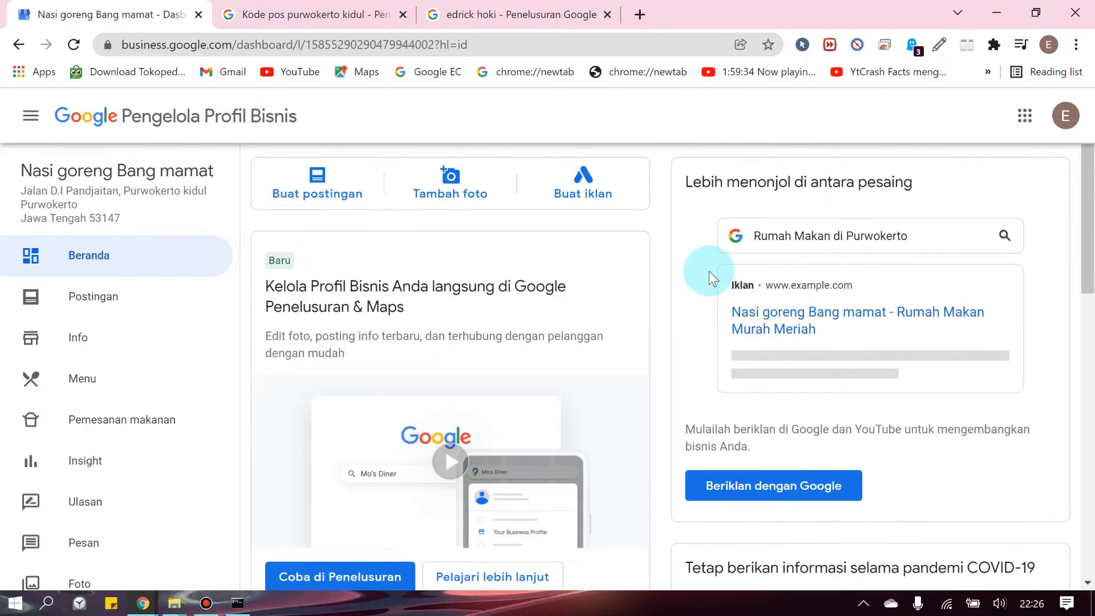
pyautogui.scroll(-6, 716, 291)
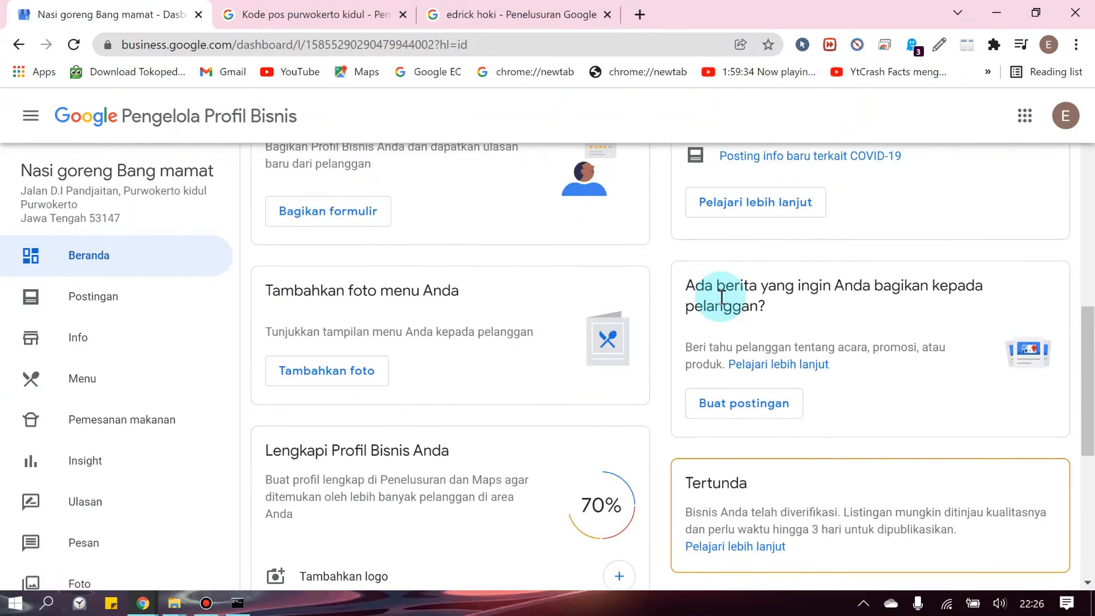
pyautogui.scroll(-5, 713, 368)
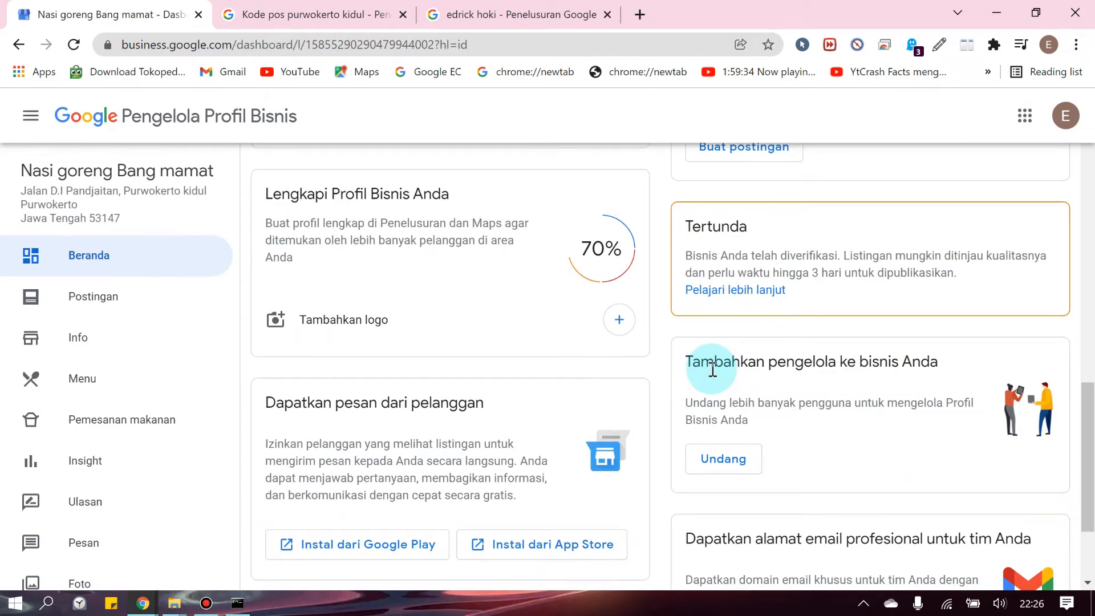
pyautogui.scroll(-3, 713, 369)
pyautogui.scroll(-2, 91, 496)
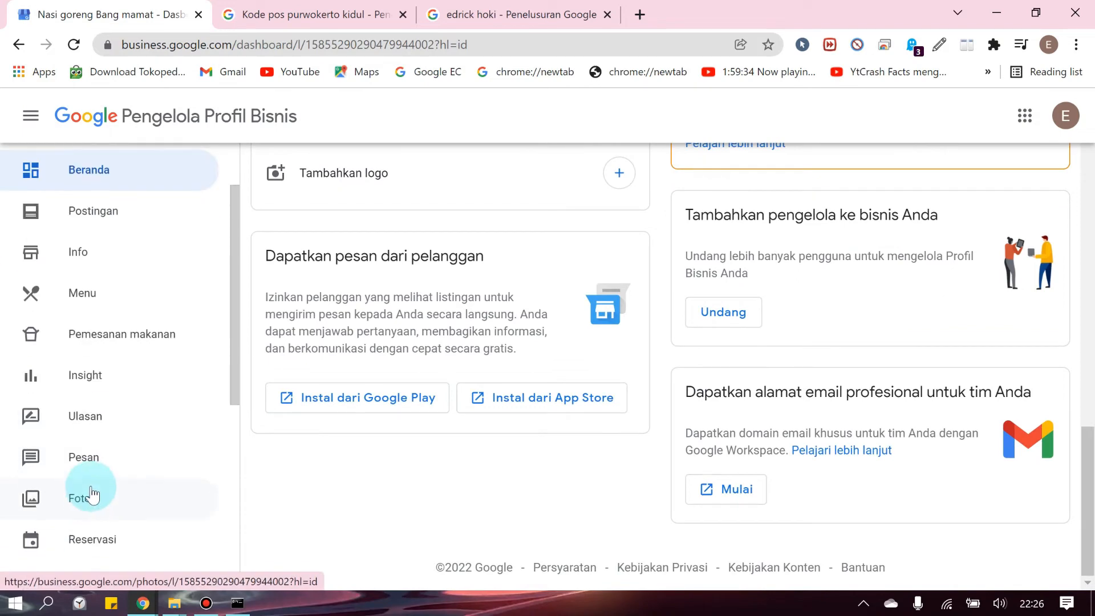
pyautogui.scroll(-3, 90, 448)
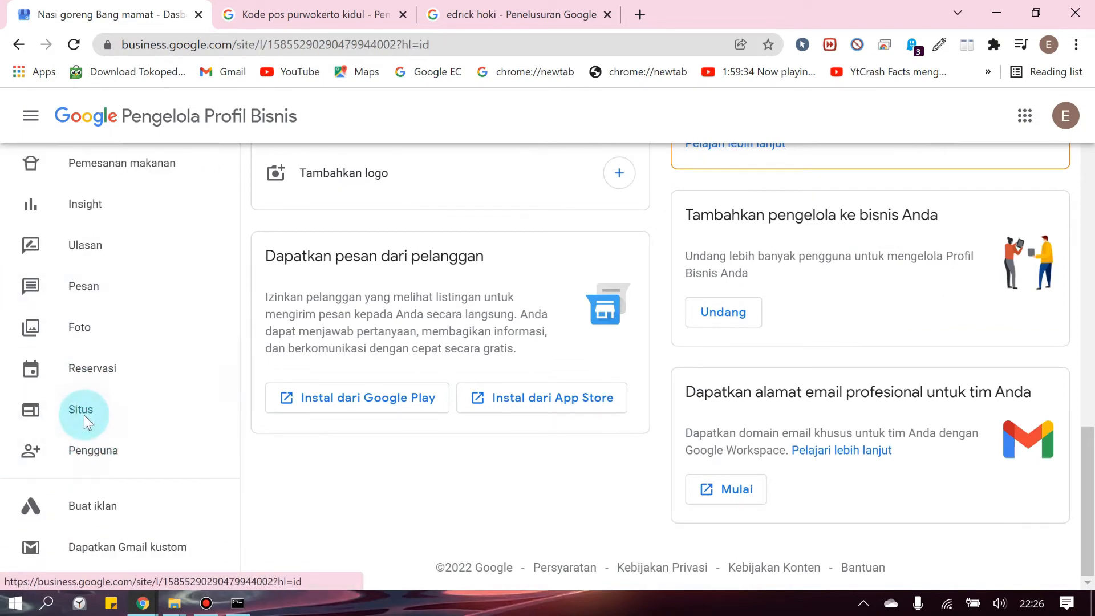
# Open Situs to start building the website, then go back to Beranda while it loads
pyautogui.click(84, 416)
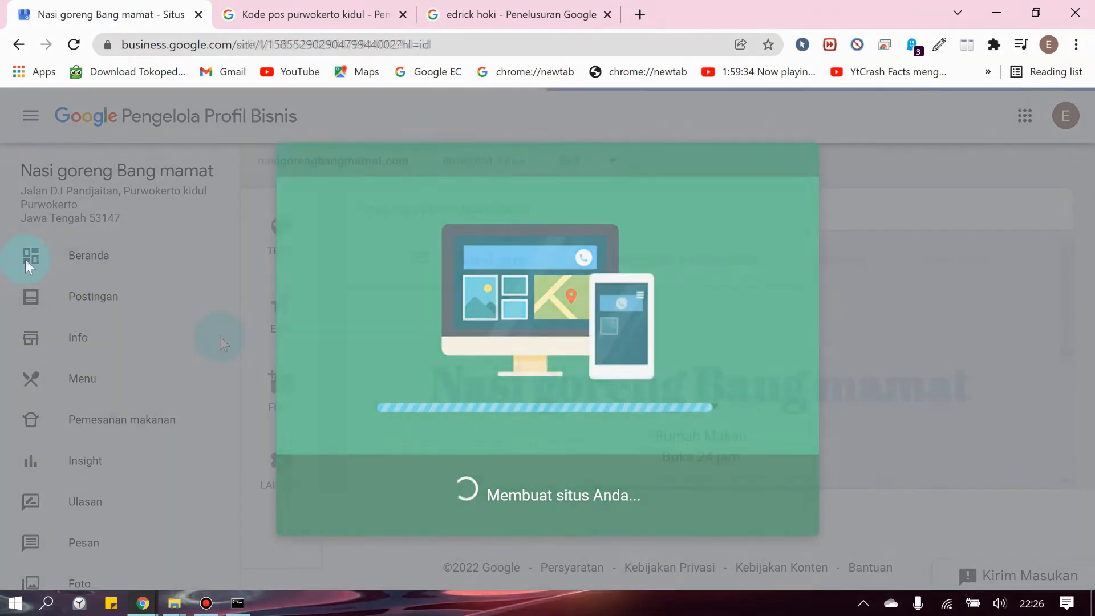
pyautogui.click(220, 342)
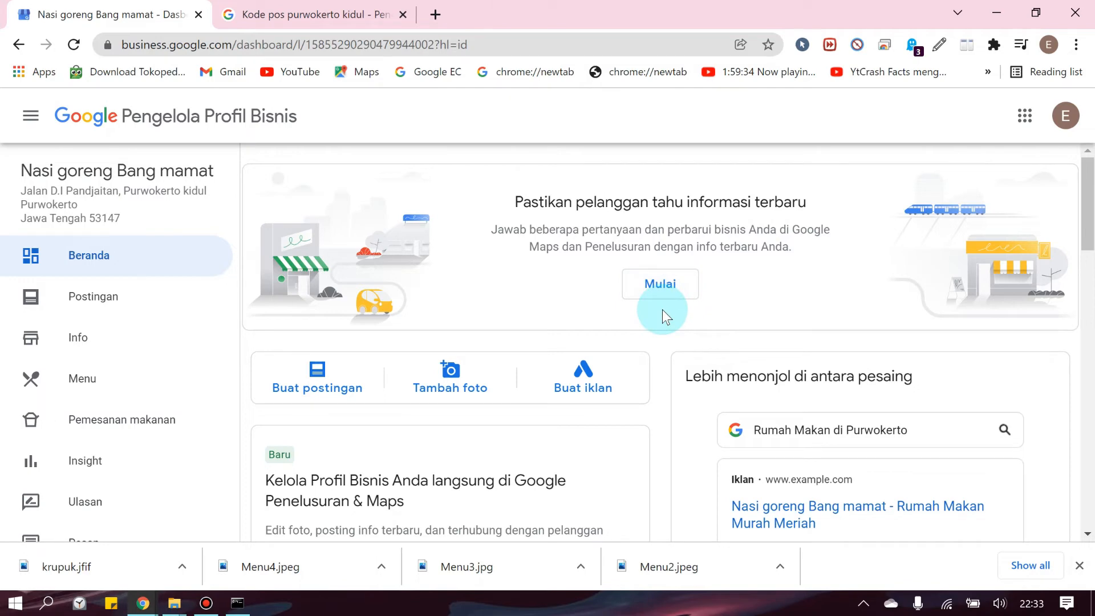
# Open the business-details update from the 'Pastikan pelanggan tahu informasi terbaru' banner
pyautogui.scroll(-3, 662, 310)
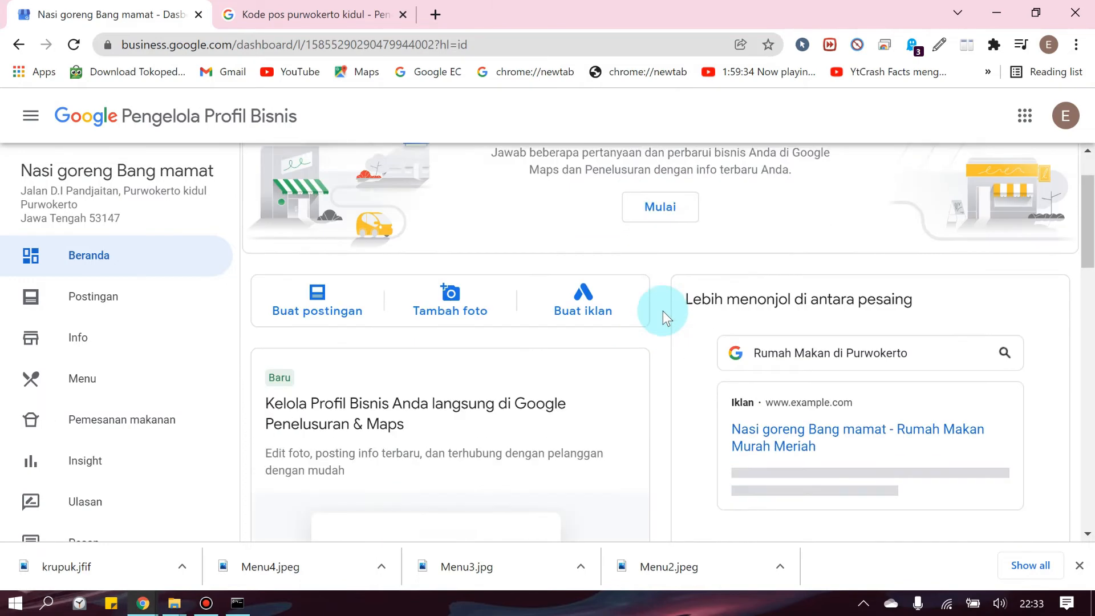
pyautogui.scroll(3, 662, 312)
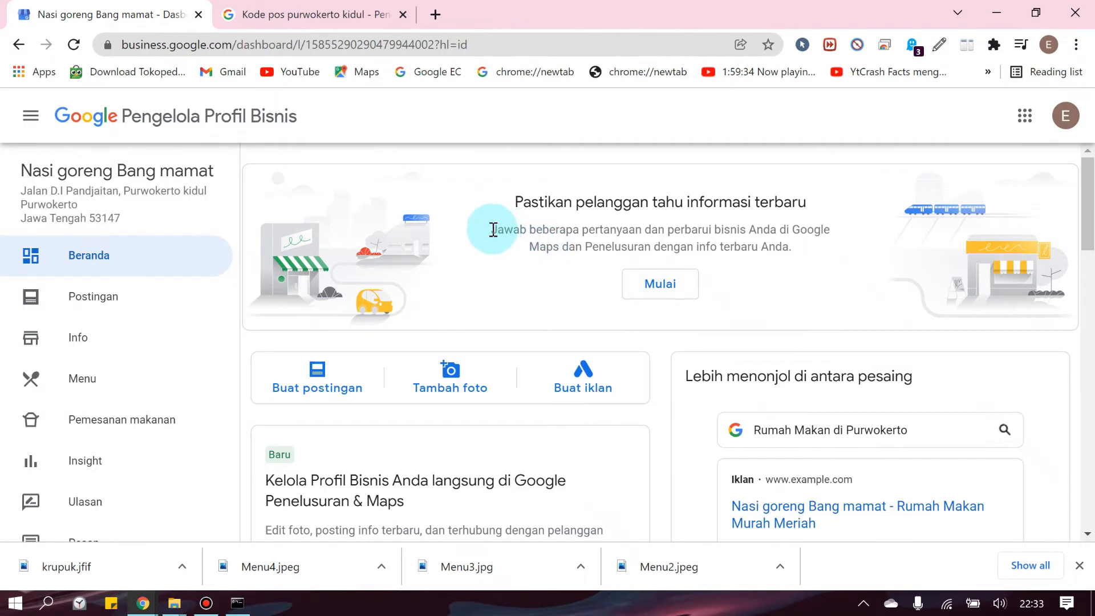
pyautogui.moveTo(493, 228); pyautogui.dragTo(804, 246)
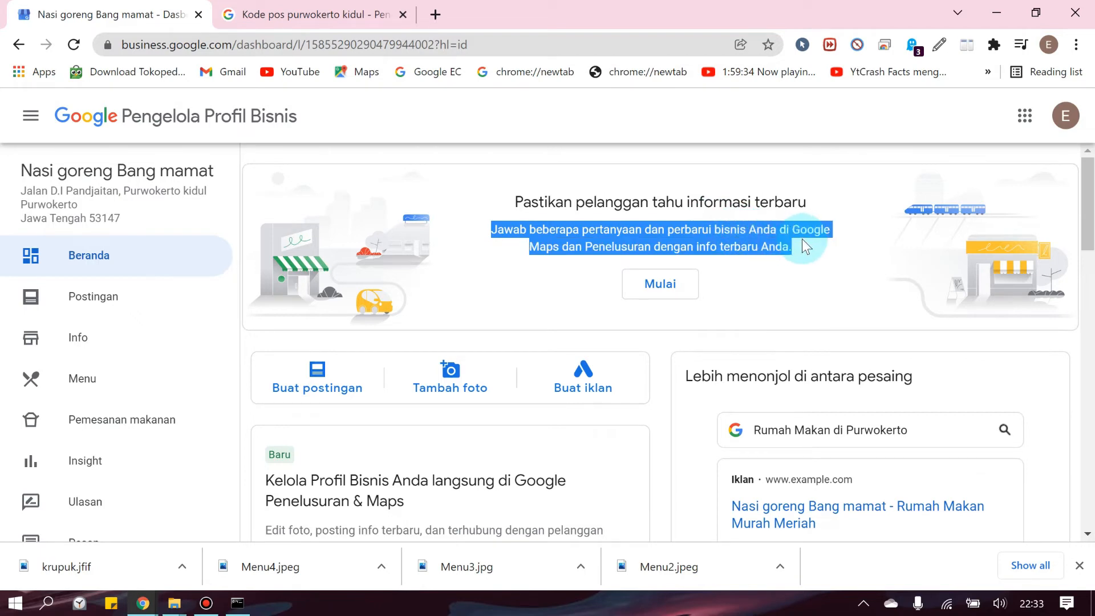
pyautogui.click(672, 285)
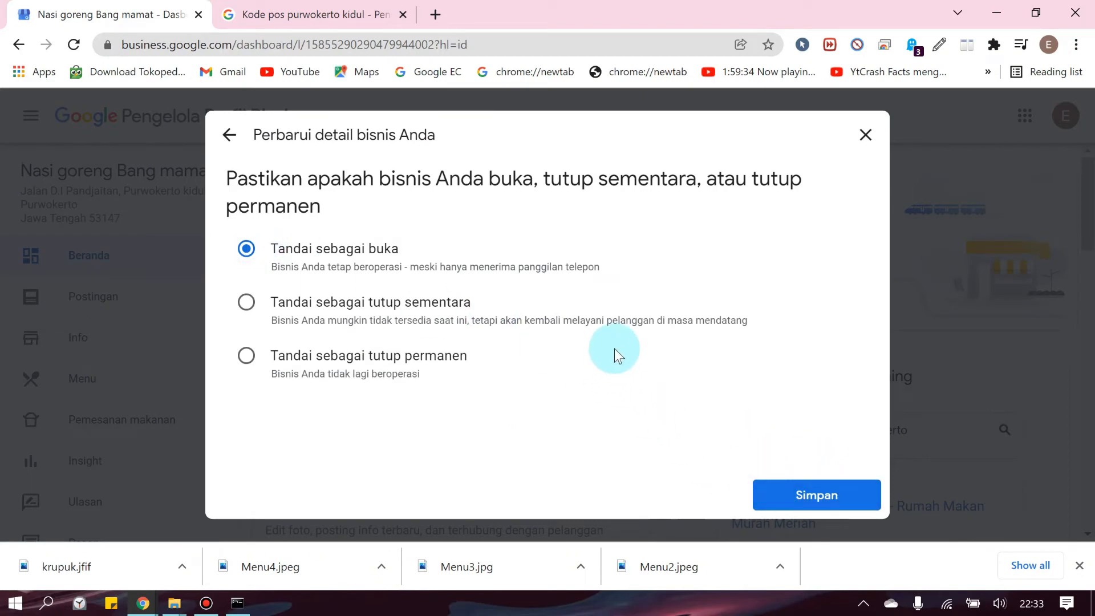
# Keep the business marked open and save 24-hour daily hours, service options and safety answers
pyautogui.click(246, 302)
pyautogui.click(248, 250)
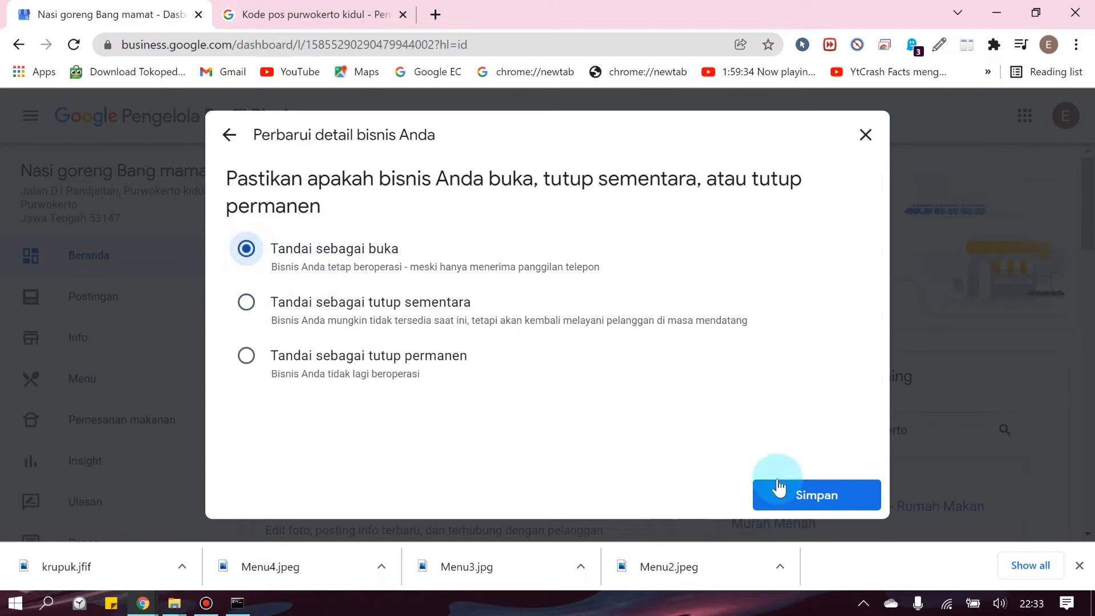
pyautogui.click(777, 489)
pyautogui.scroll(-3, 735, 463)
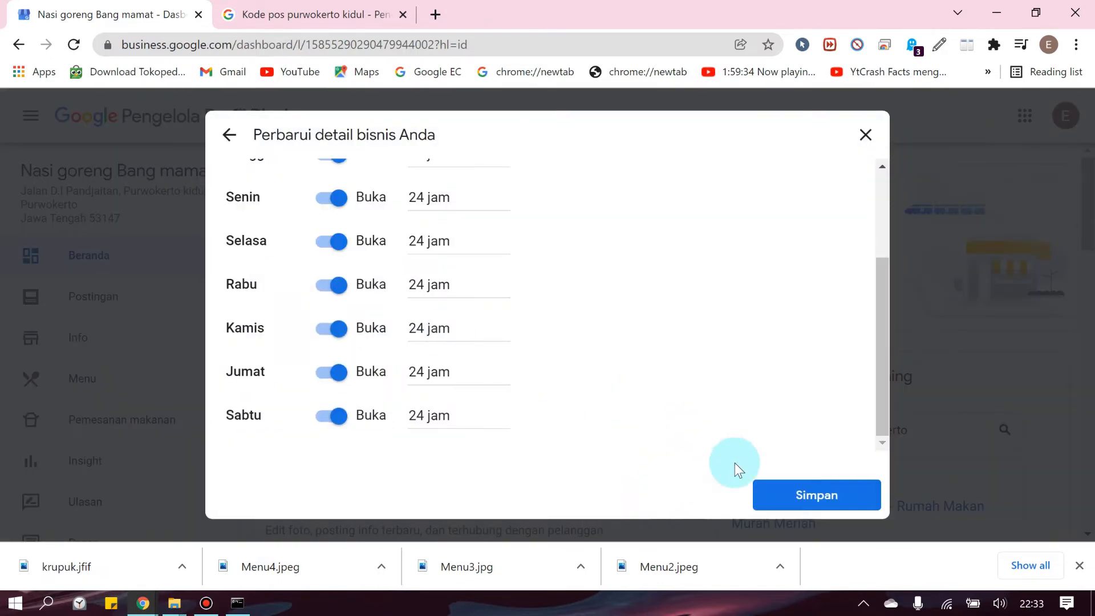
pyautogui.click(793, 501)
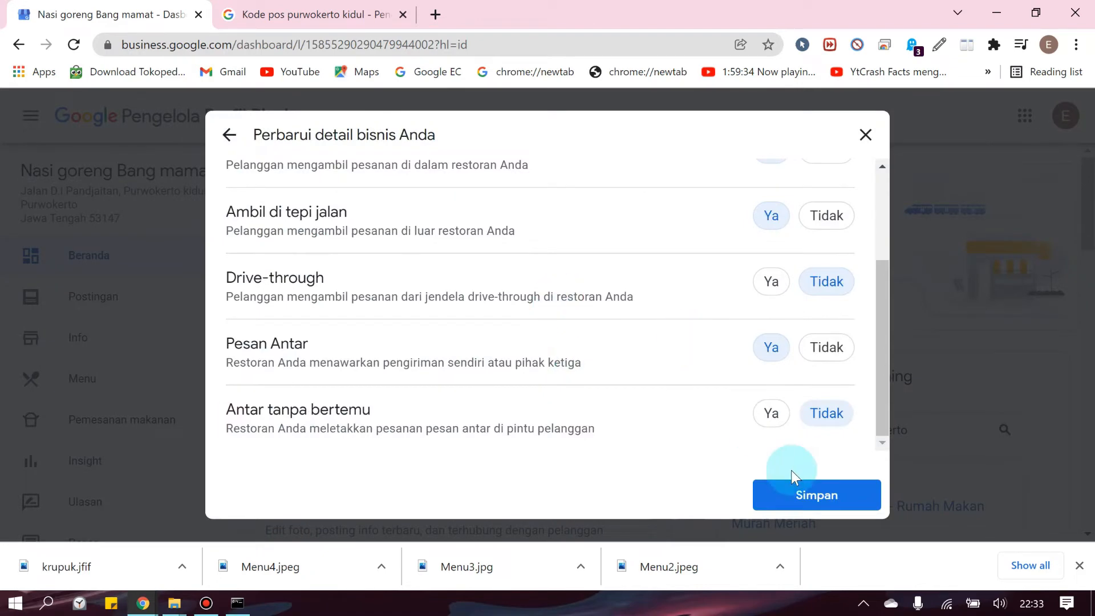
pyautogui.click(792, 475)
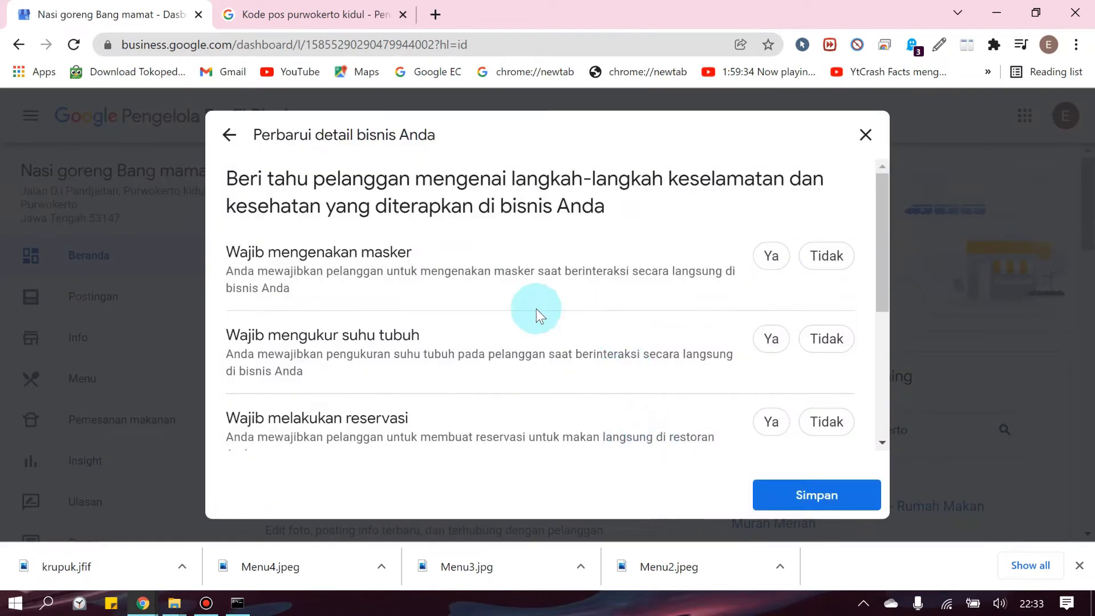
pyautogui.scroll(-5, 549, 312)
pyautogui.scroll(5, 550, 311)
pyautogui.scroll(-2, 609, 301)
pyautogui.scroll(2, 653, 291)
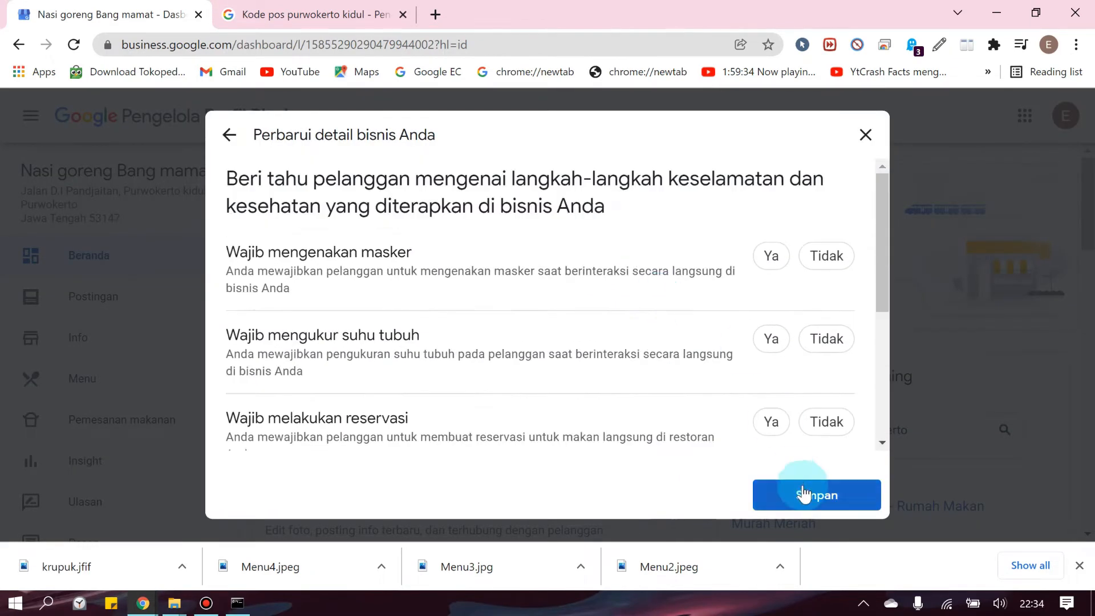
pyautogui.click(799, 495)
pyautogui.scroll(-2, 733, 459)
pyautogui.click(565, 438)
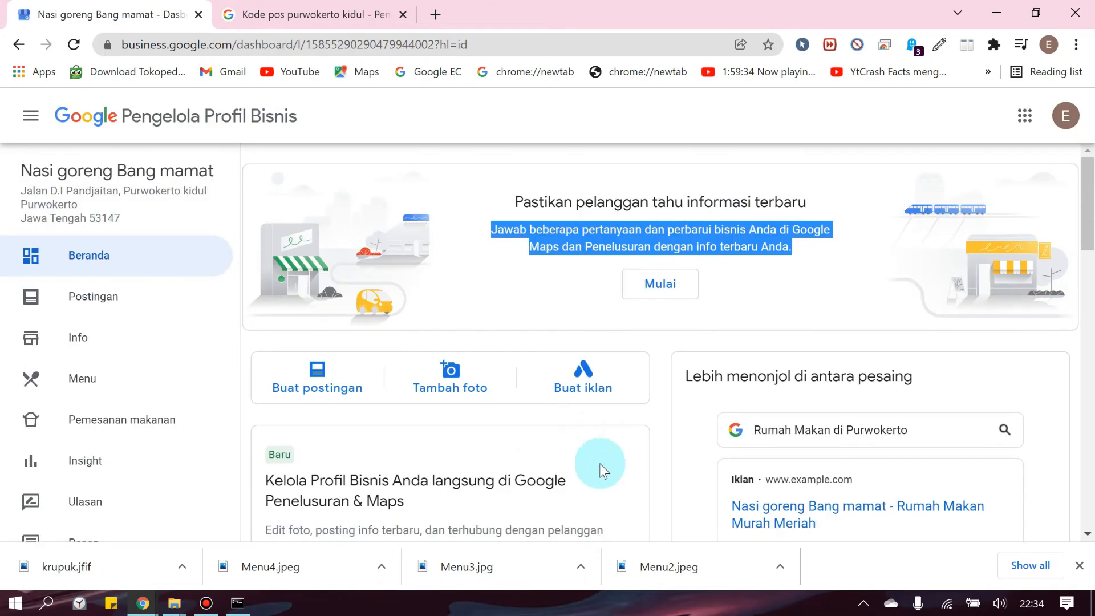
# Find the Lengkapi Profil Bisnis Anda card and choose Tambahkan logo
pyautogui.scroll(-10, 662, 344)
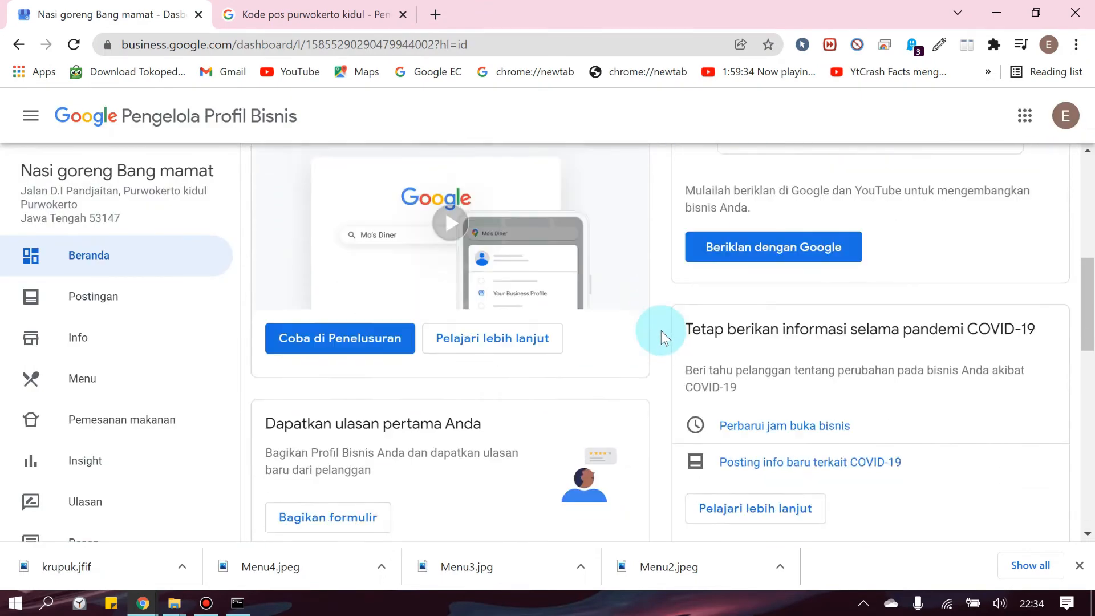
pyautogui.scroll(-4, 662, 331)
pyautogui.scroll(-2, 662, 331)
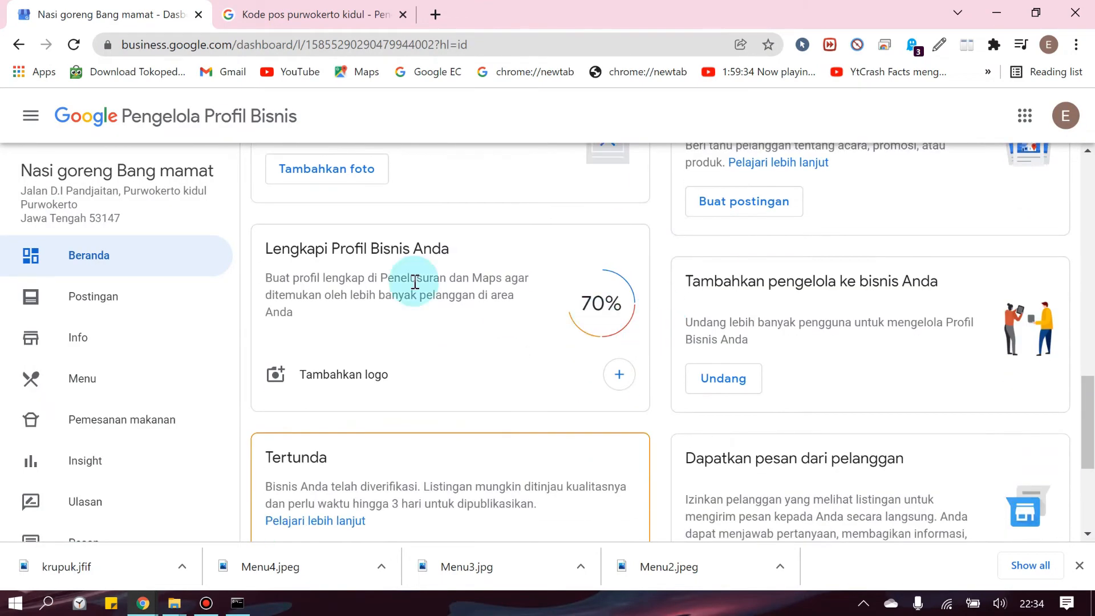
pyautogui.moveTo(266, 248); pyautogui.dragTo(452, 255)
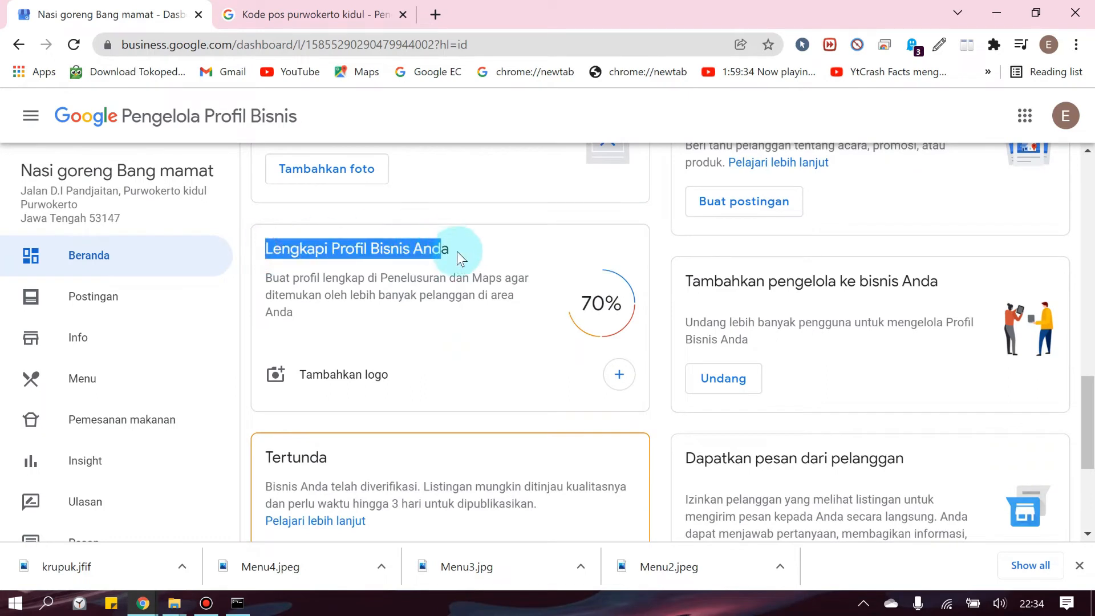
pyautogui.click(450, 249)
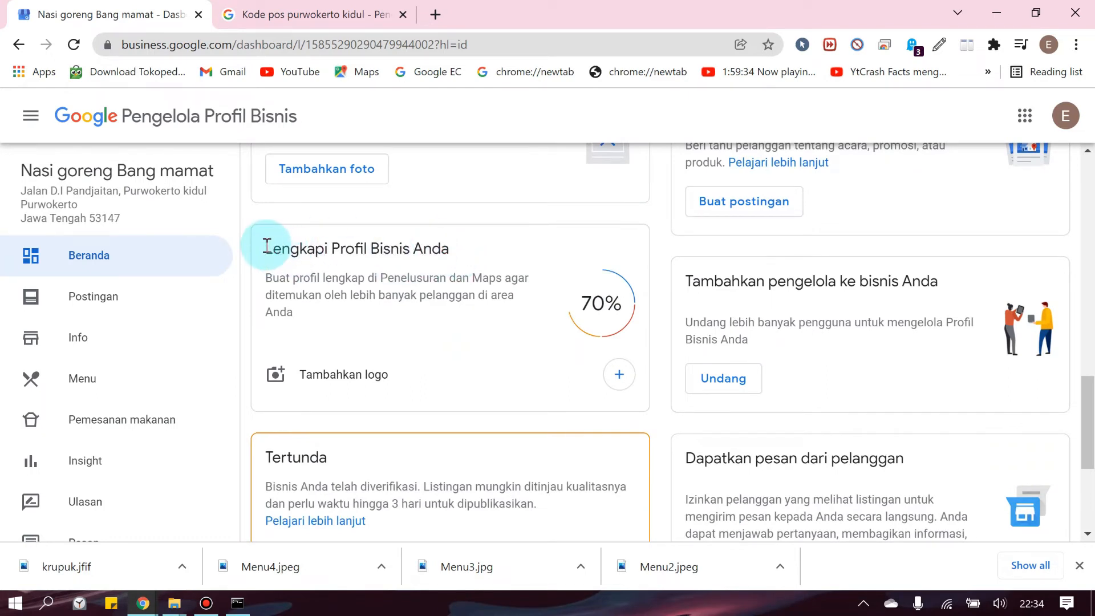
pyautogui.moveTo(266, 246); pyautogui.dragTo(459, 287)
pyautogui.click(458, 295)
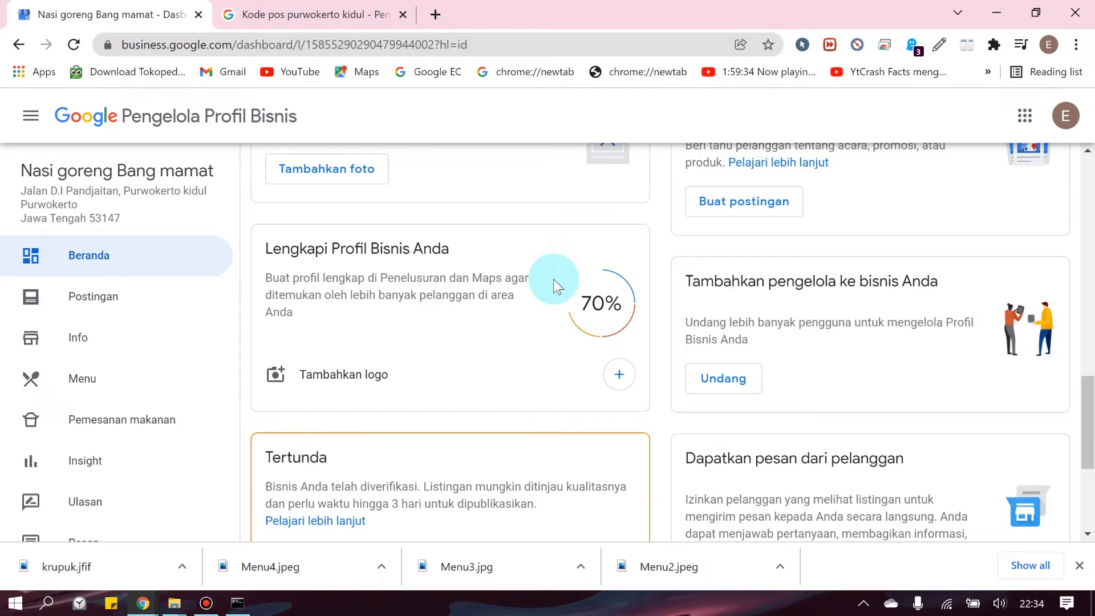
pyautogui.click(334, 381)
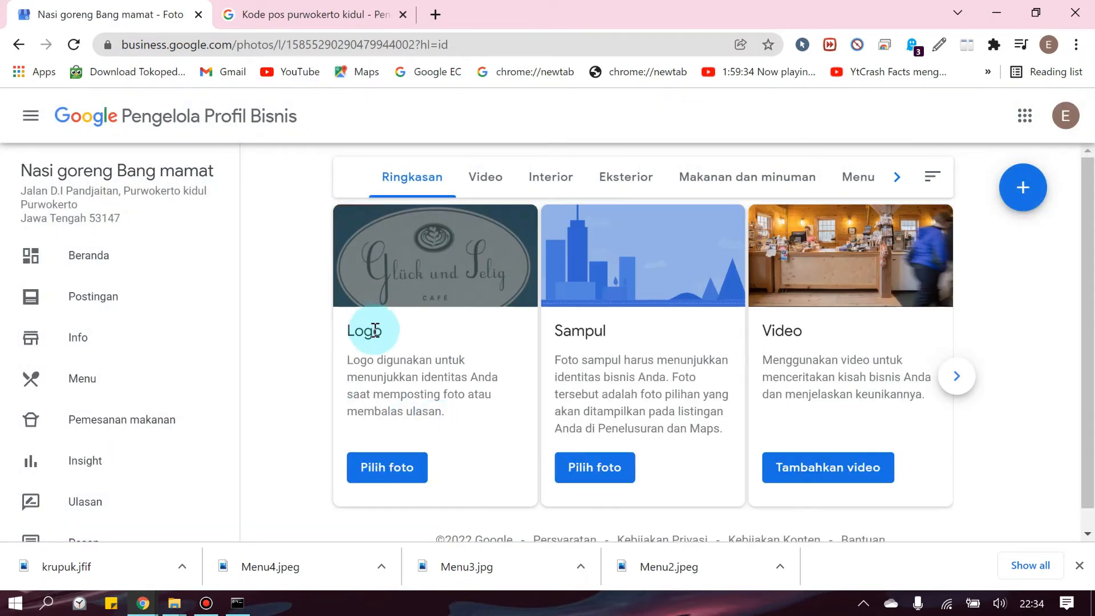
# Upload Nasgor.PNG from Downloads, crop it to the full image, and set it as the logo
pyautogui.click(389, 463)
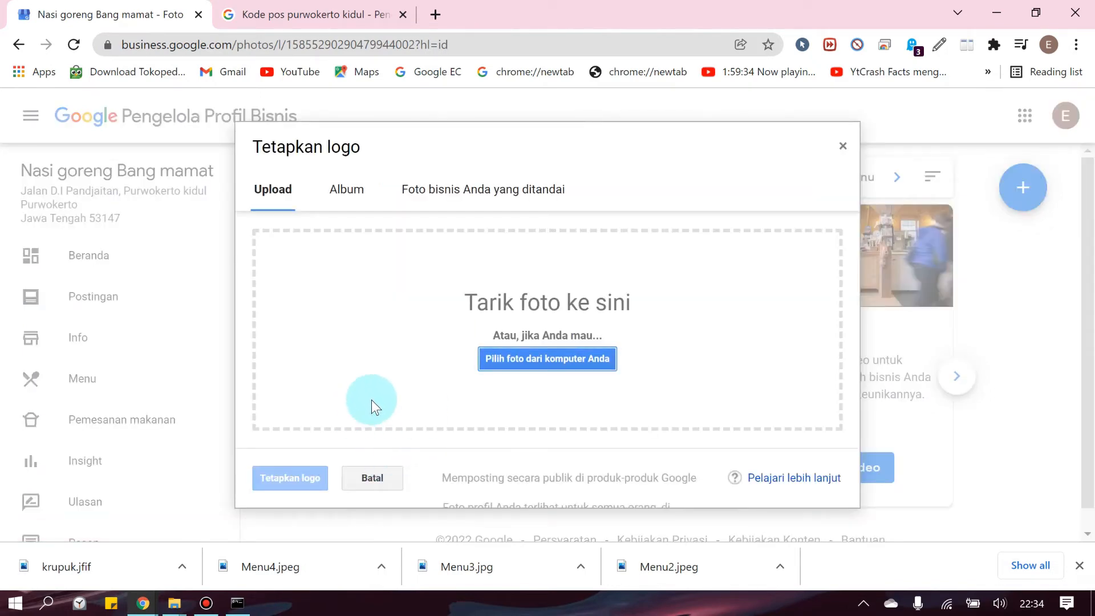
pyautogui.click(525, 365)
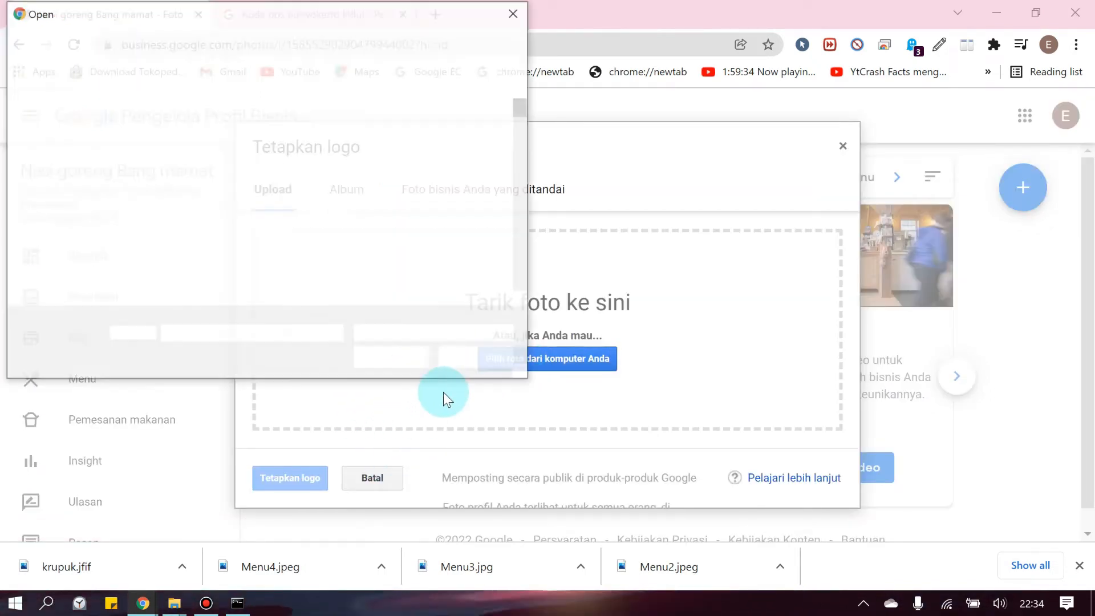
pyautogui.click(71, 183)
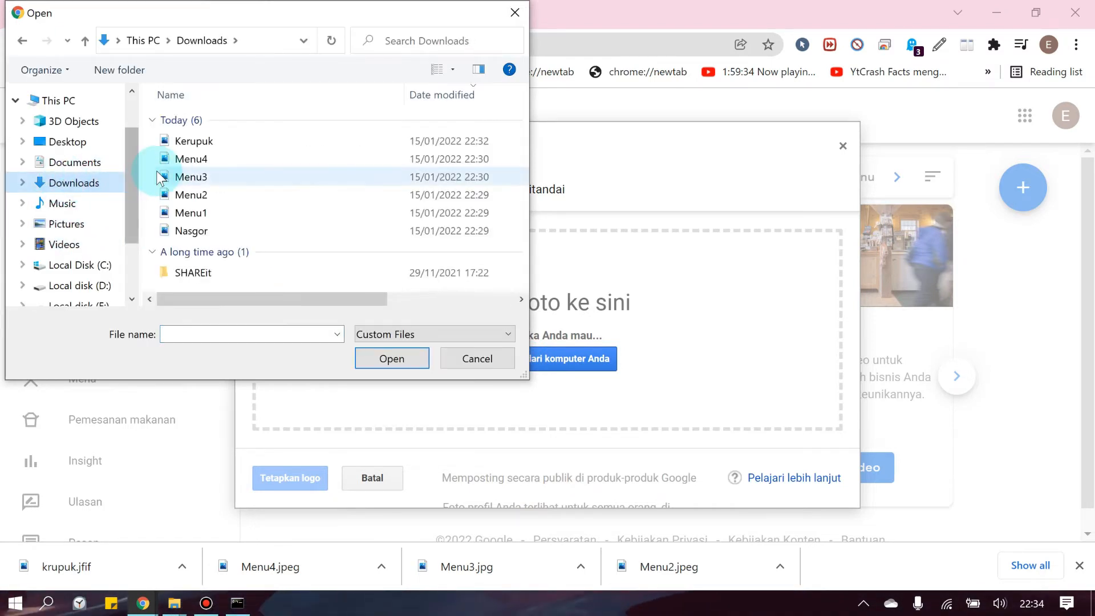
pyautogui.click(194, 233)
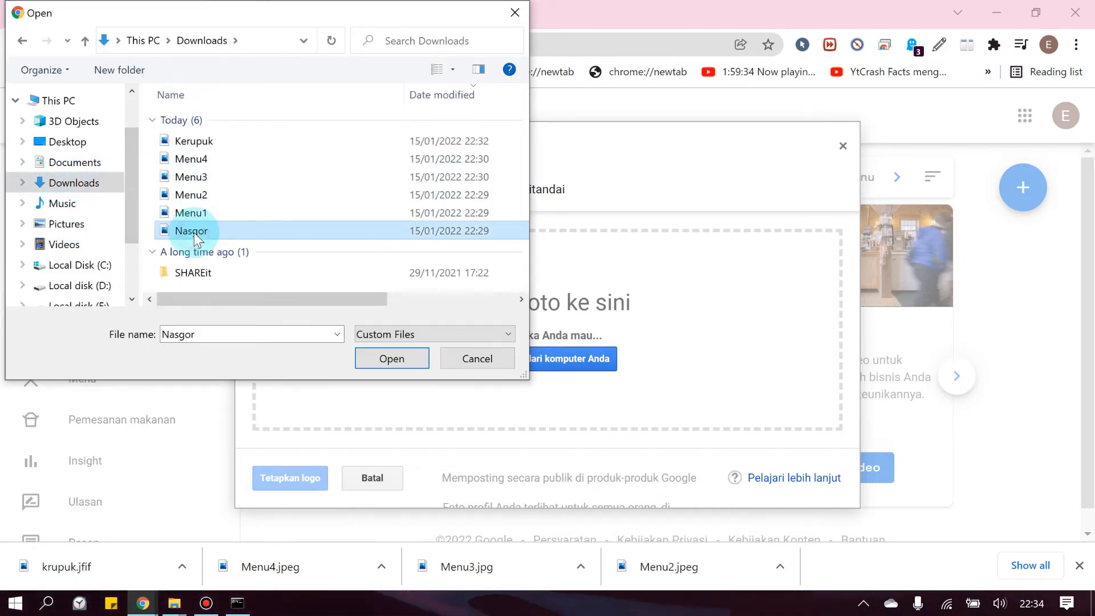
pyautogui.click(391, 359)
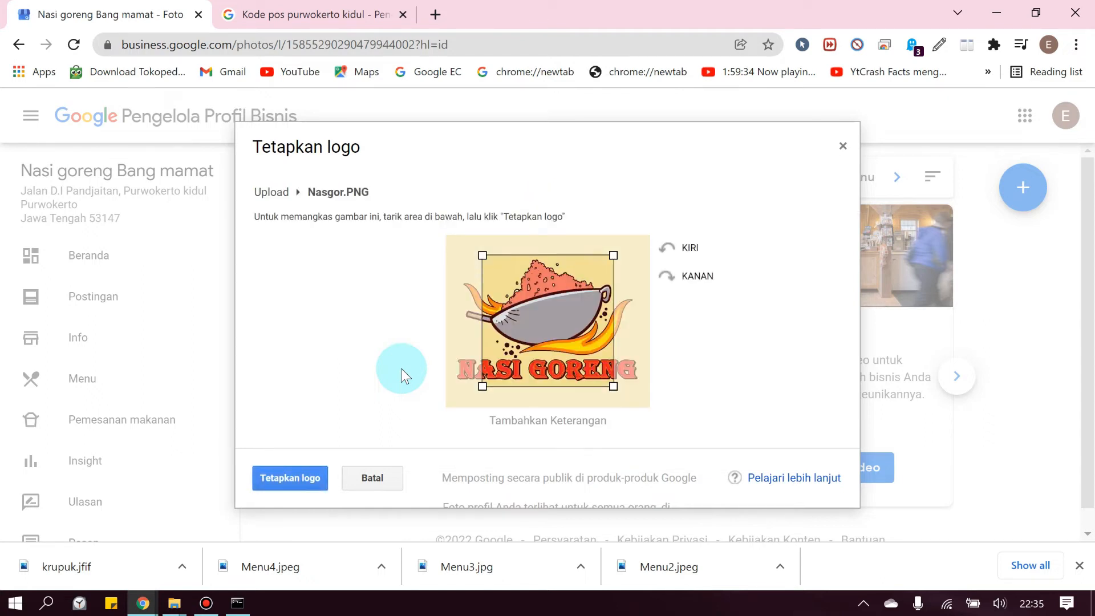
pyautogui.moveTo(483, 386); pyautogui.dragTo(435, 403)
pyautogui.moveTo(616, 254); pyautogui.dragTo(662, 226)
pyautogui.moveTo(568, 296); pyautogui.dragTo(568, 296)
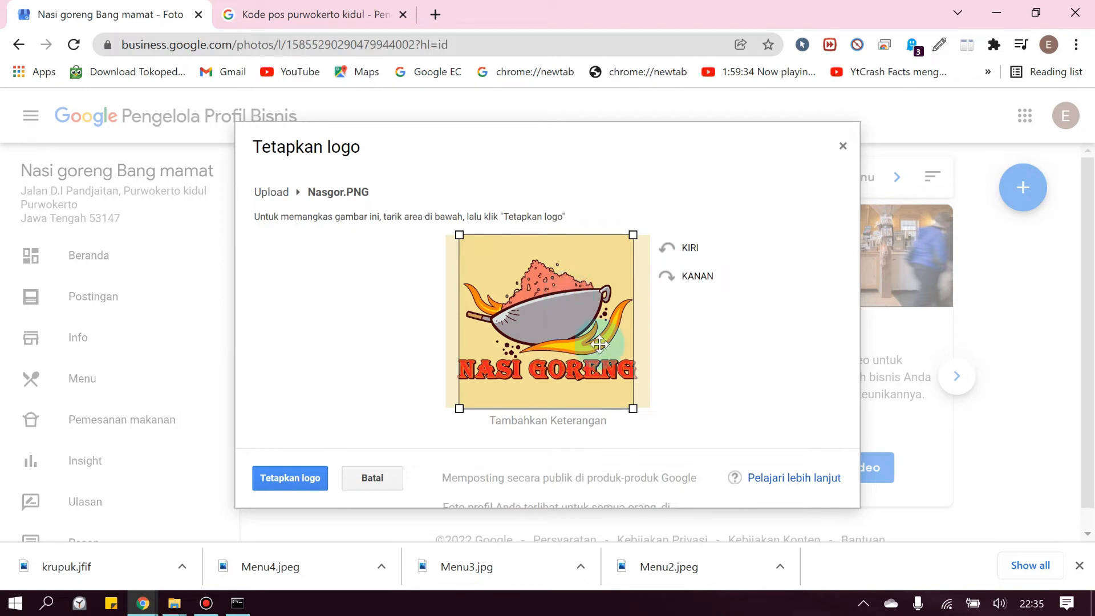
pyautogui.click(313, 479)
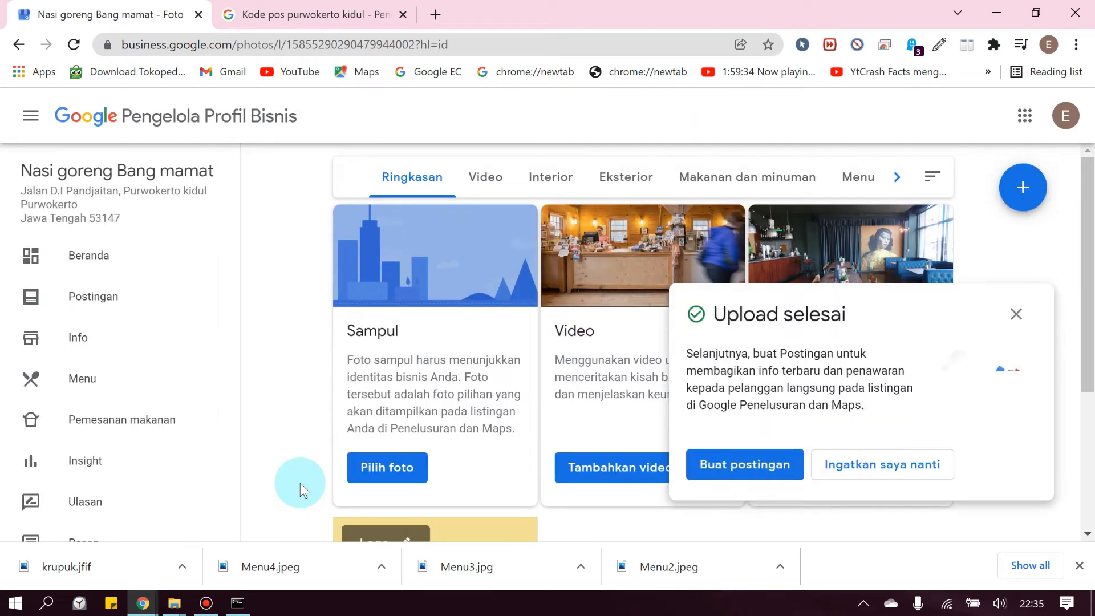
pyautogui.scroll(-4, 798, 395)
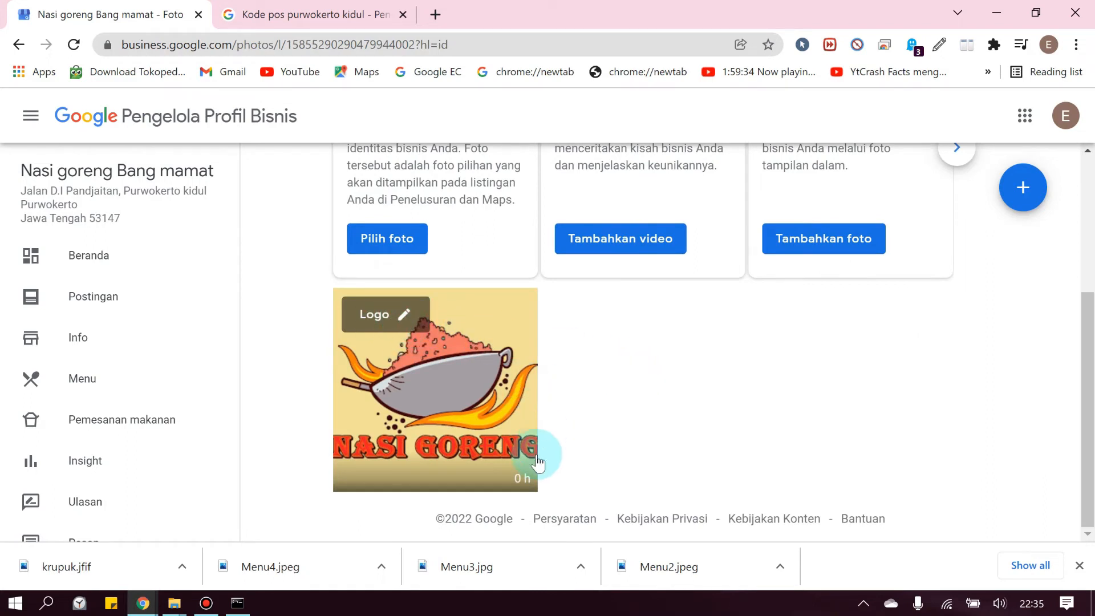
pyautogui.click(405, 315)
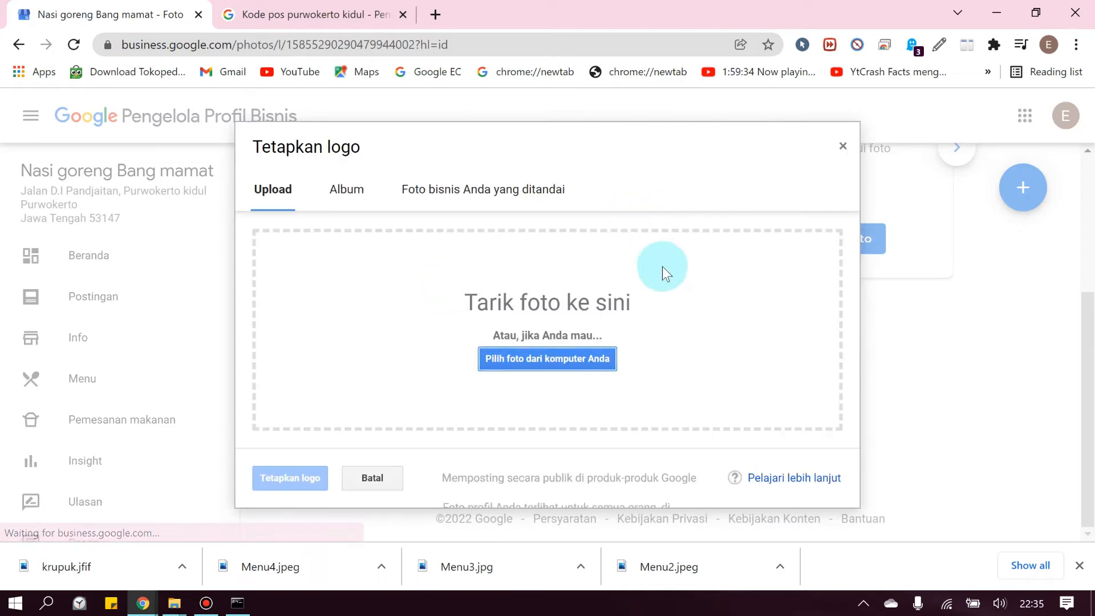
pyautogui.click(842, 146)
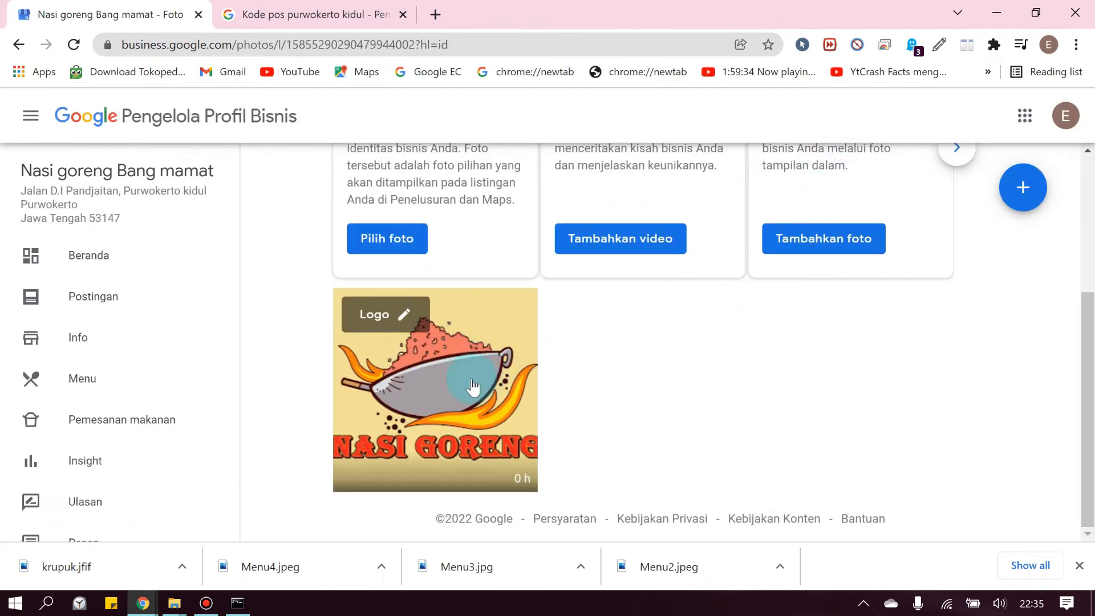
pyautogui.scroll(2, 667, 400)
pyautogui.scroll(2, 666, 397)
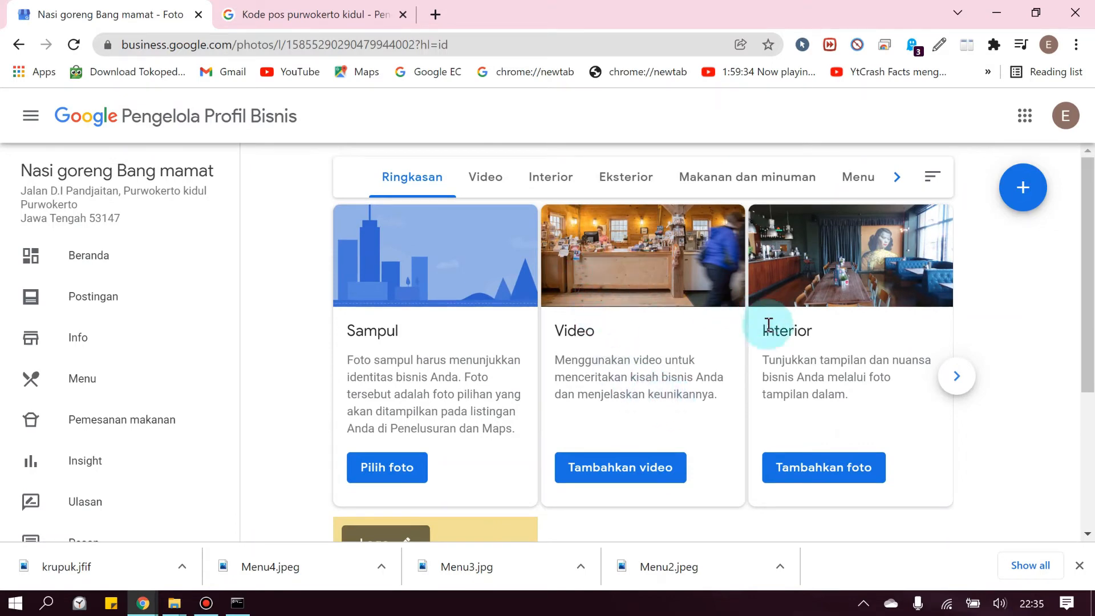
pyautogui.click(607, 471)
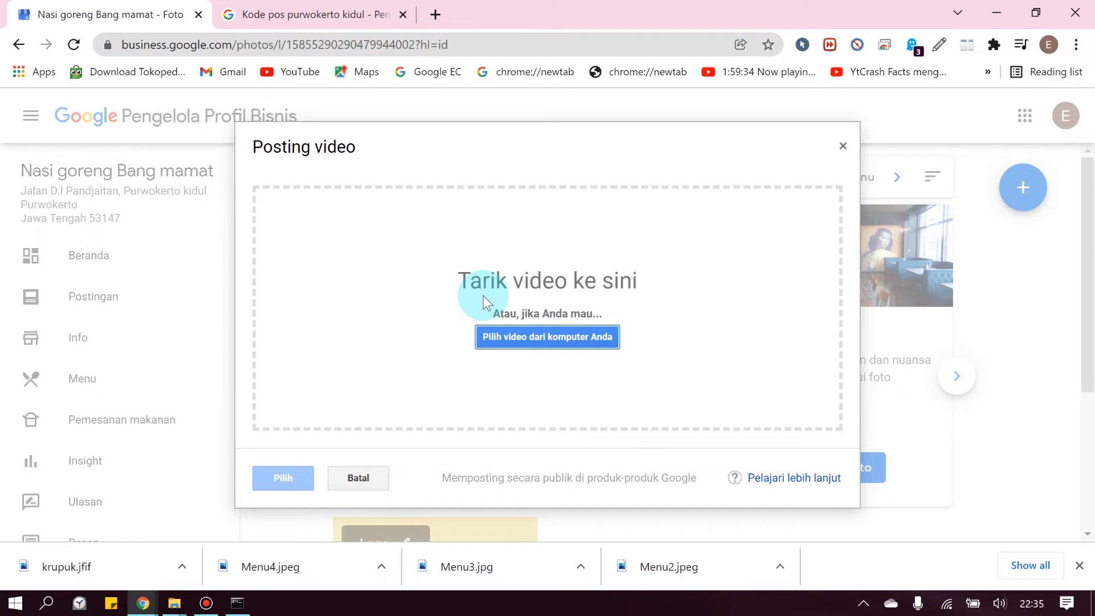
pyautogui.click(842, 149)
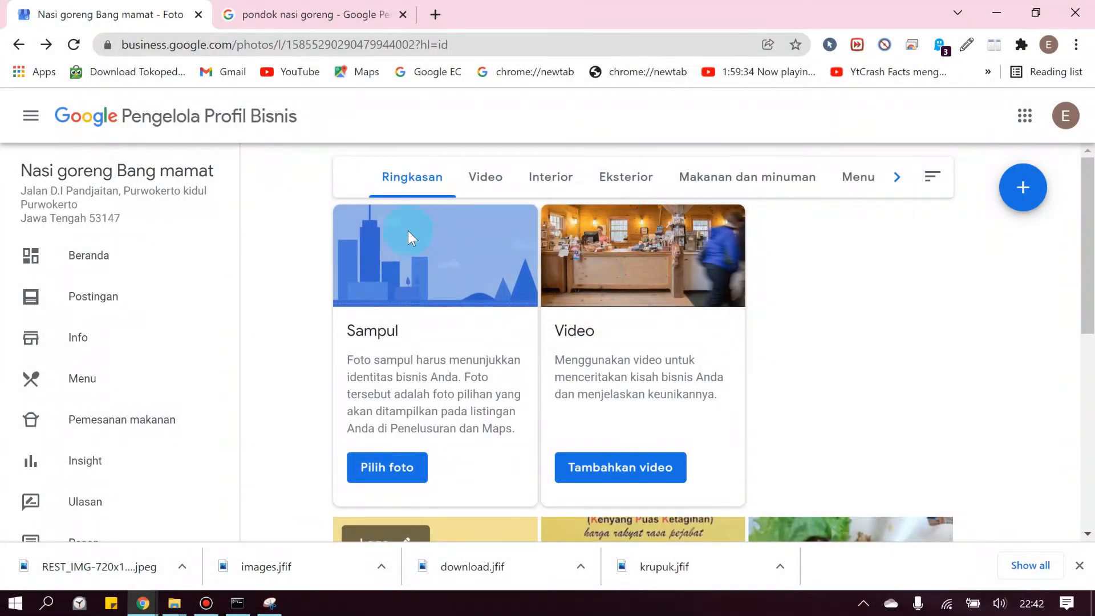
# Read the dashboard's Tertunda notice about the 3 hari publishing wait, then switch to the image results
pyautogui.click(123, 253)
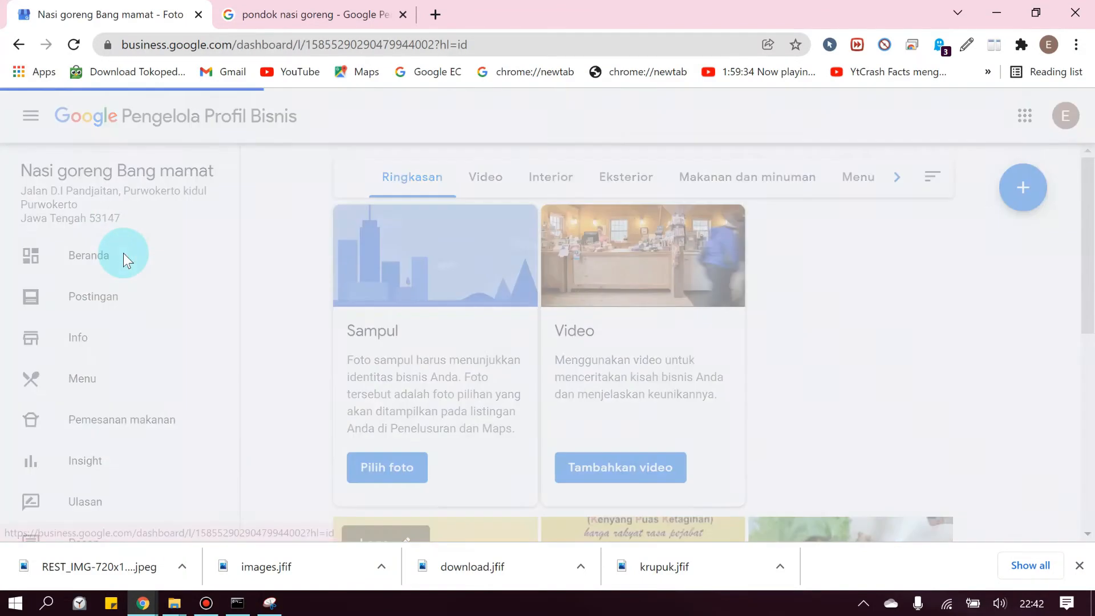
pyautogui.scroll(-13, 593, 344)
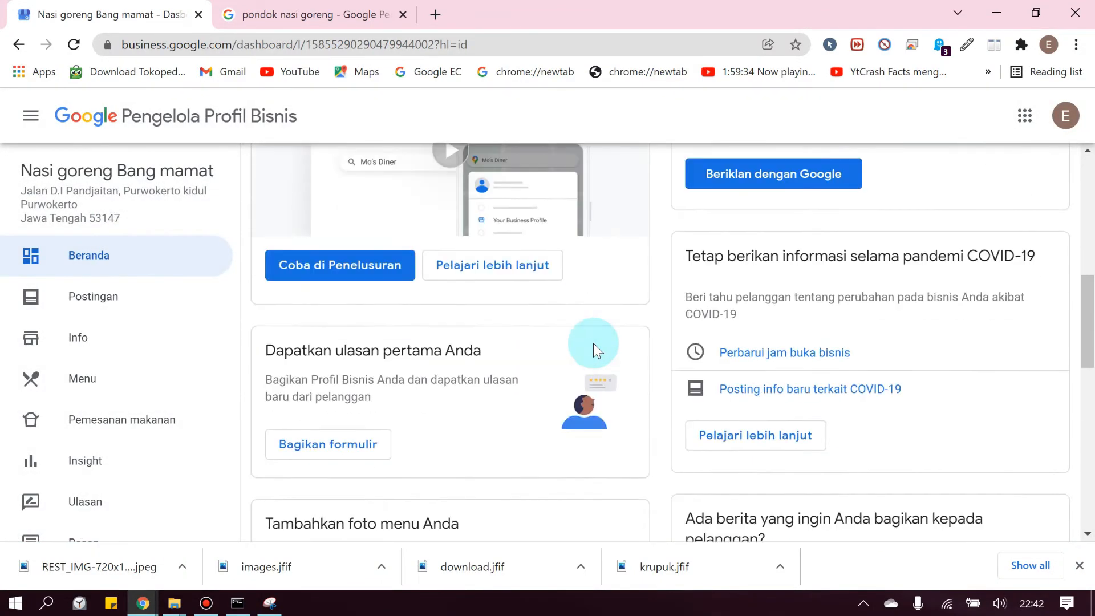
pyautogui.scroll(-2, 593, 344)
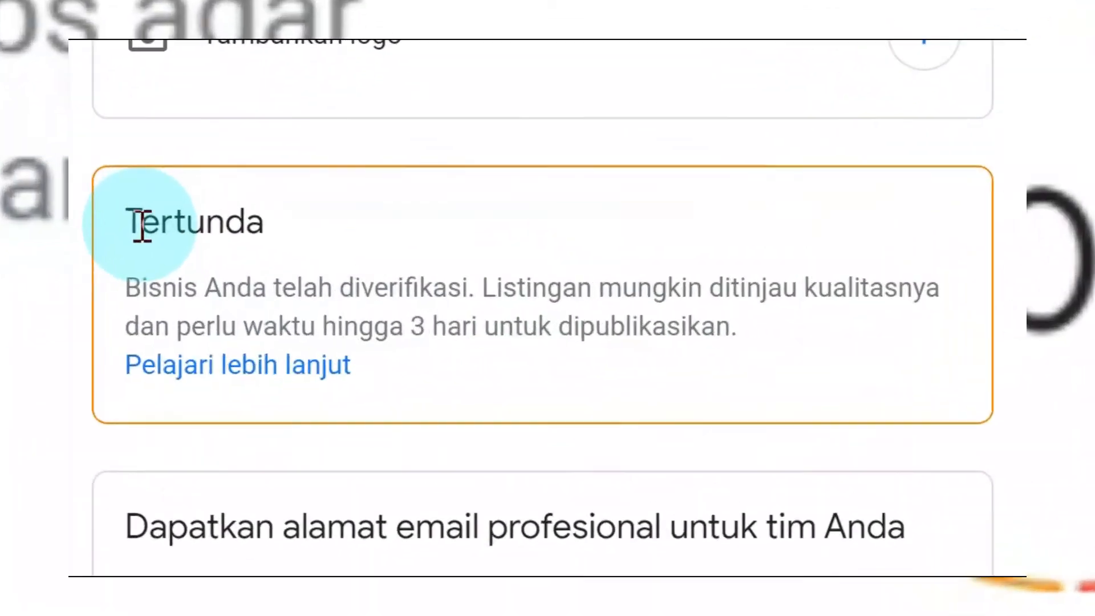
pyautogui.moveTo(74, 207); pyautogui.dragTo(238, 196)
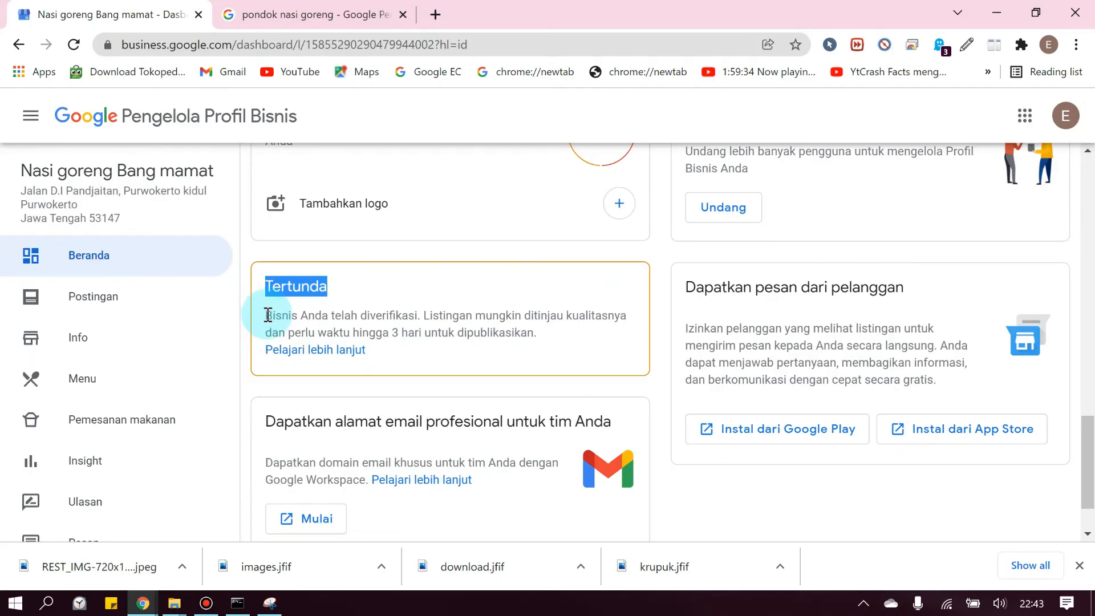
pyautogui.moveTo(268, 315); pyautogui.dragTo(408, 329)
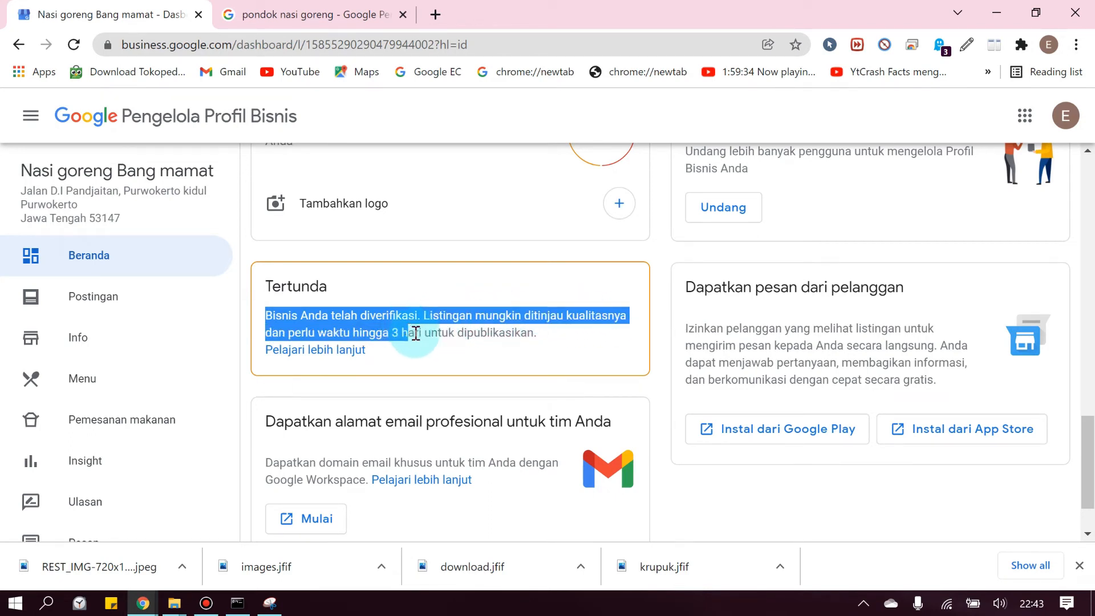
pyautogui.click(440, 331)
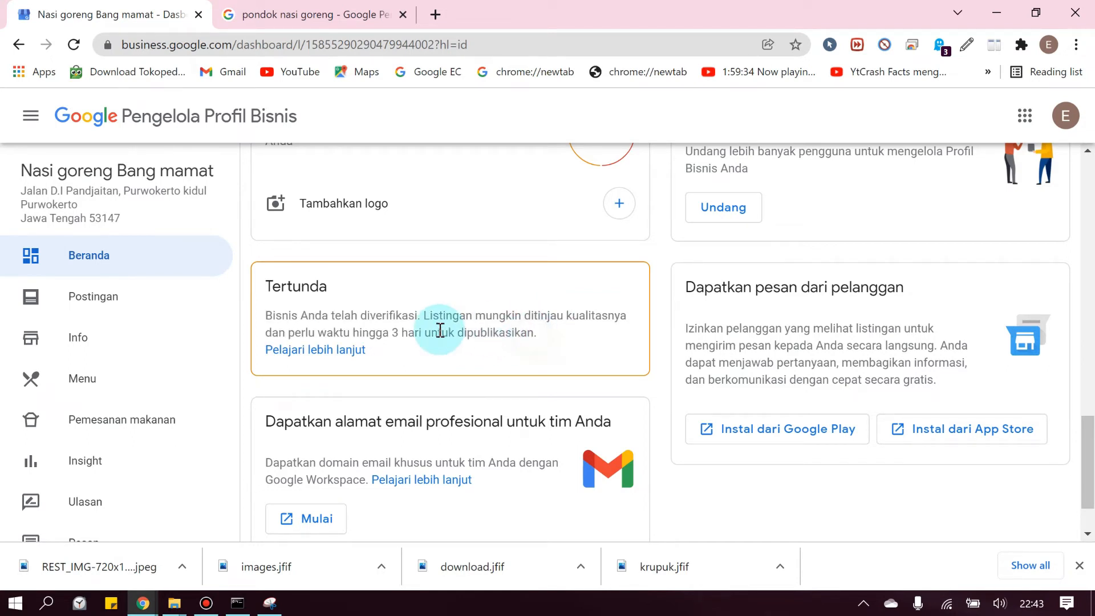
pyautogui.moveTo(392, 332); pyautogui.dragTo(430, 333)
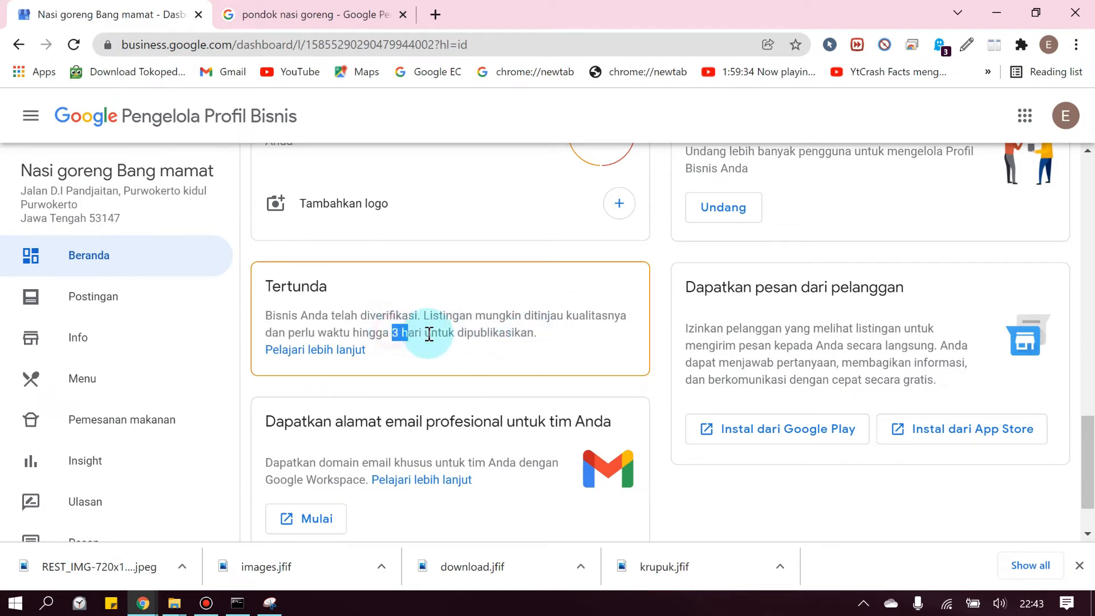
pyautogui.click(496, 329)
pyautogui.click(357, 9)
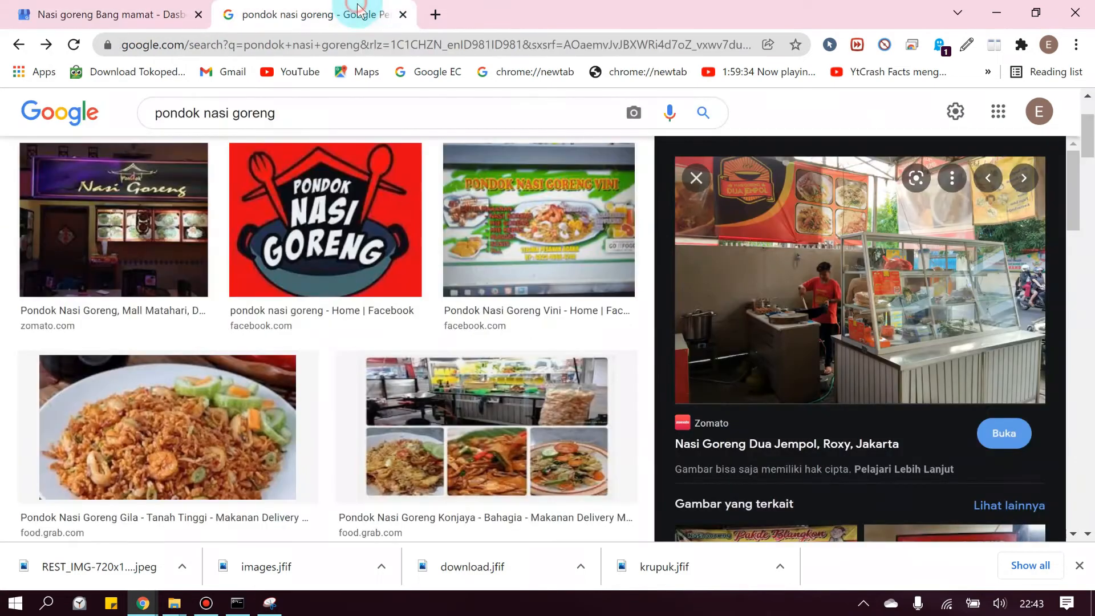
# Search Google for 'Nasi goreng bang mamat', scan the listings, and return to the dashboard tab
pyautogui.scroll(3, 281, 158)
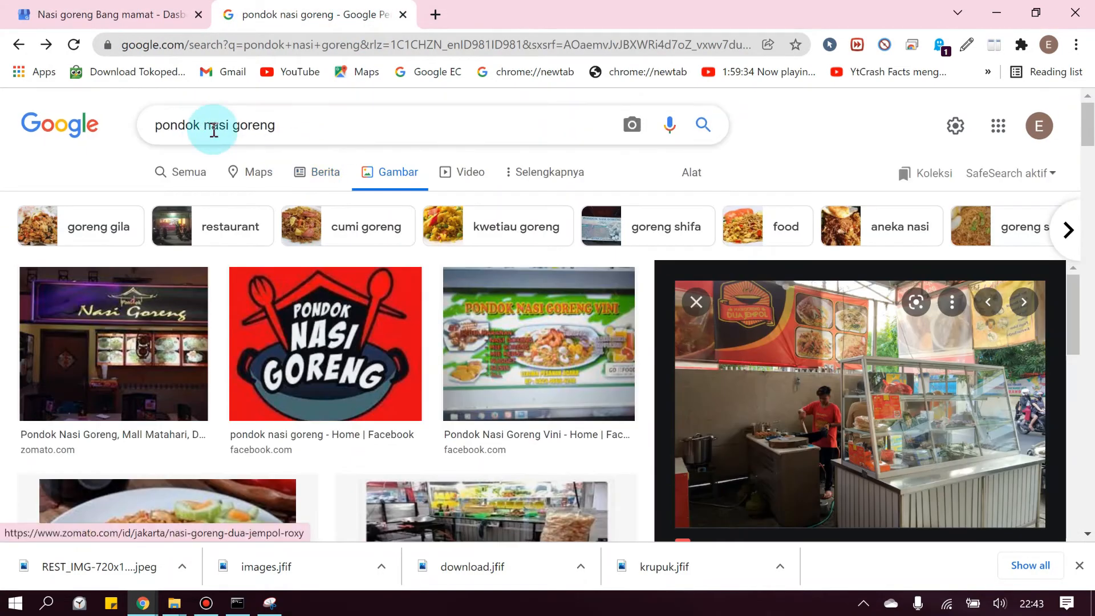
pyautogui.click(195, 174)
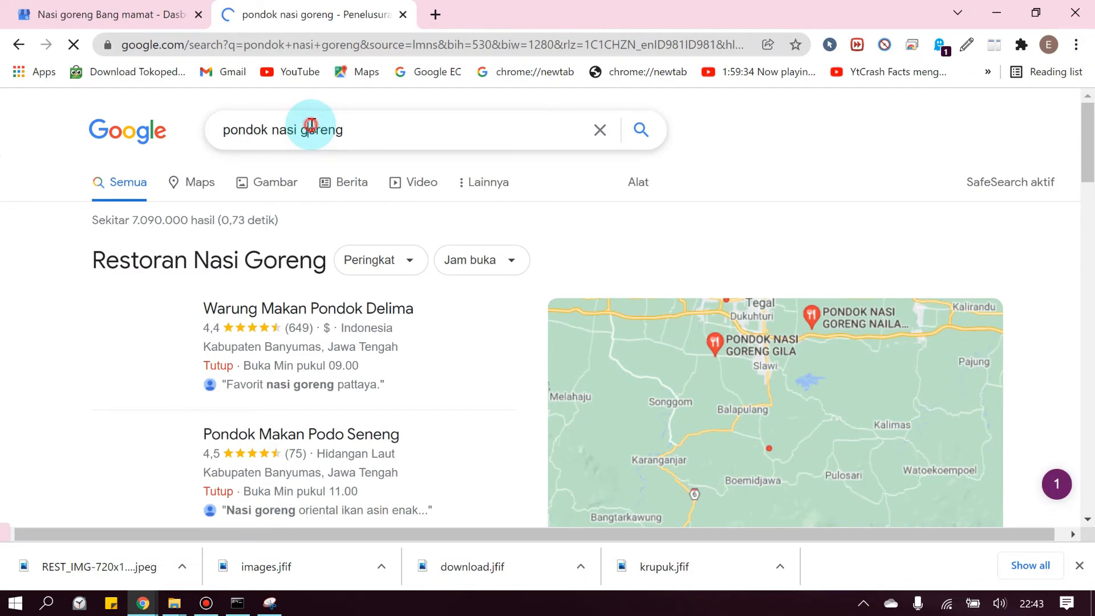
pyautogui.tripleClick(312, 127)
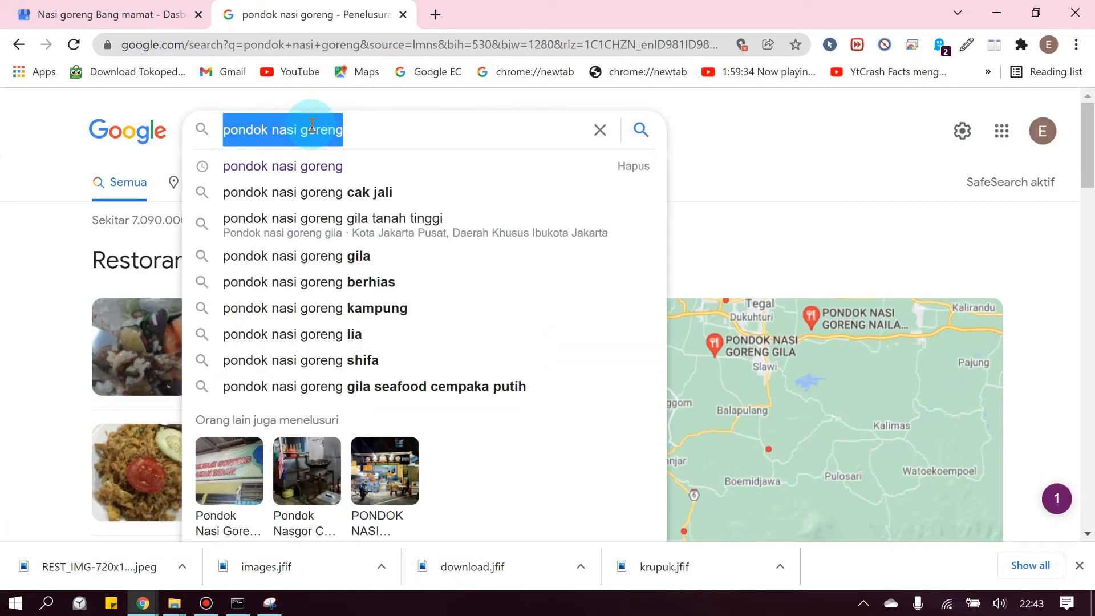
pyautogui.write('Nasi g')
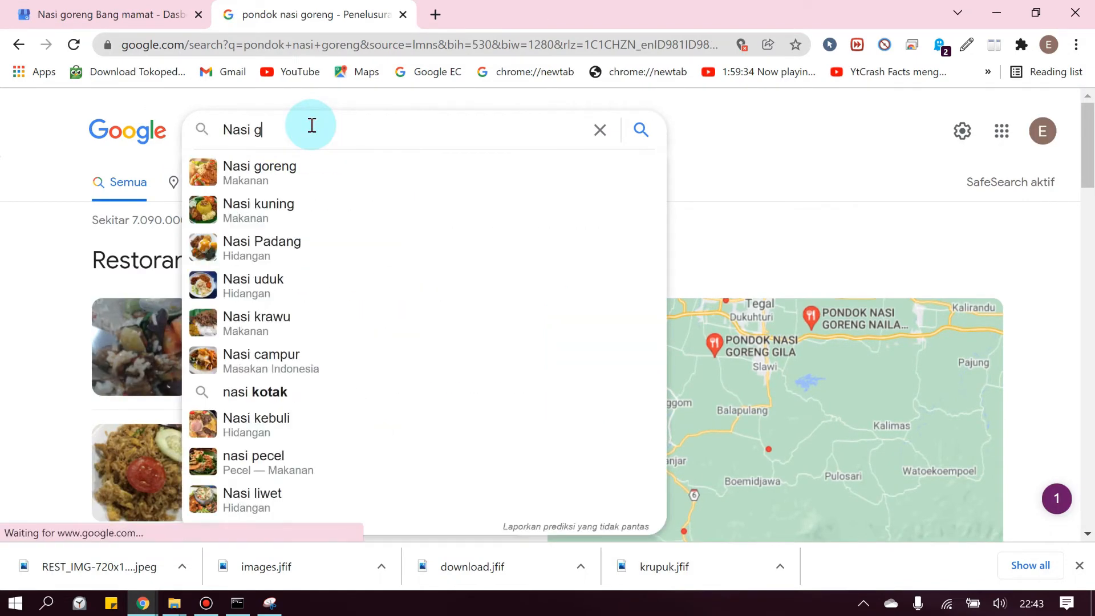
pyautogui.write('oreng bang mamat')
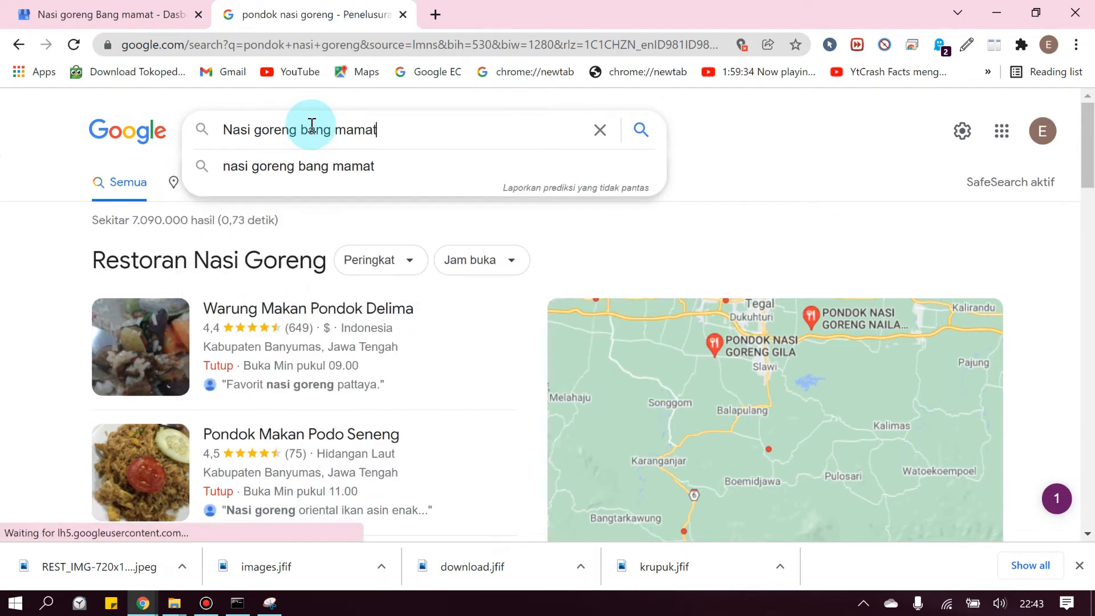
pyautogui.press('Return')
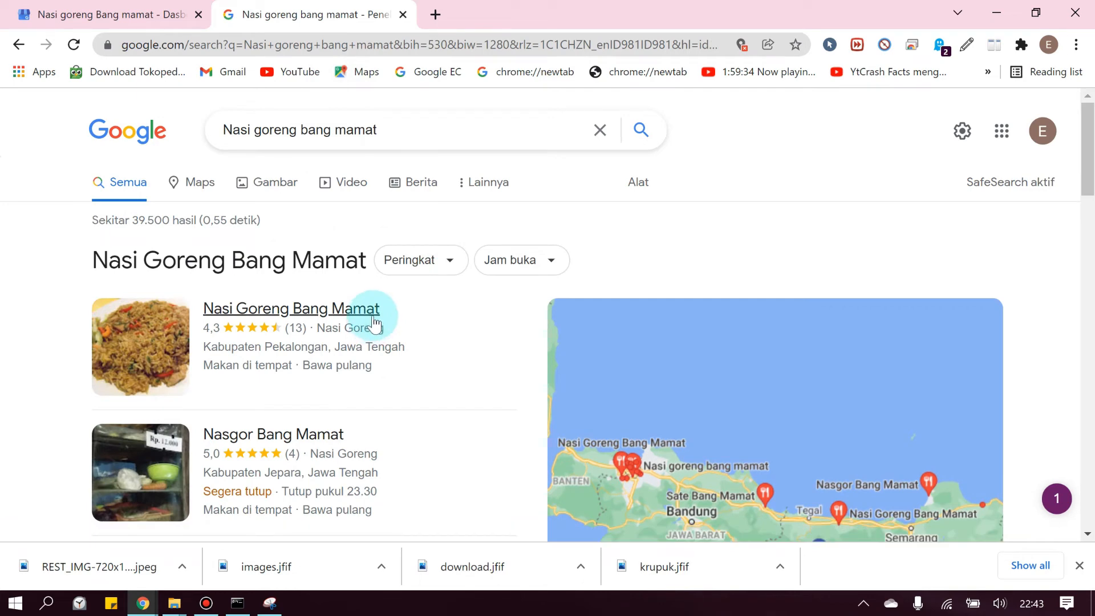
pyautogui.scroll(-4, 372, 312)
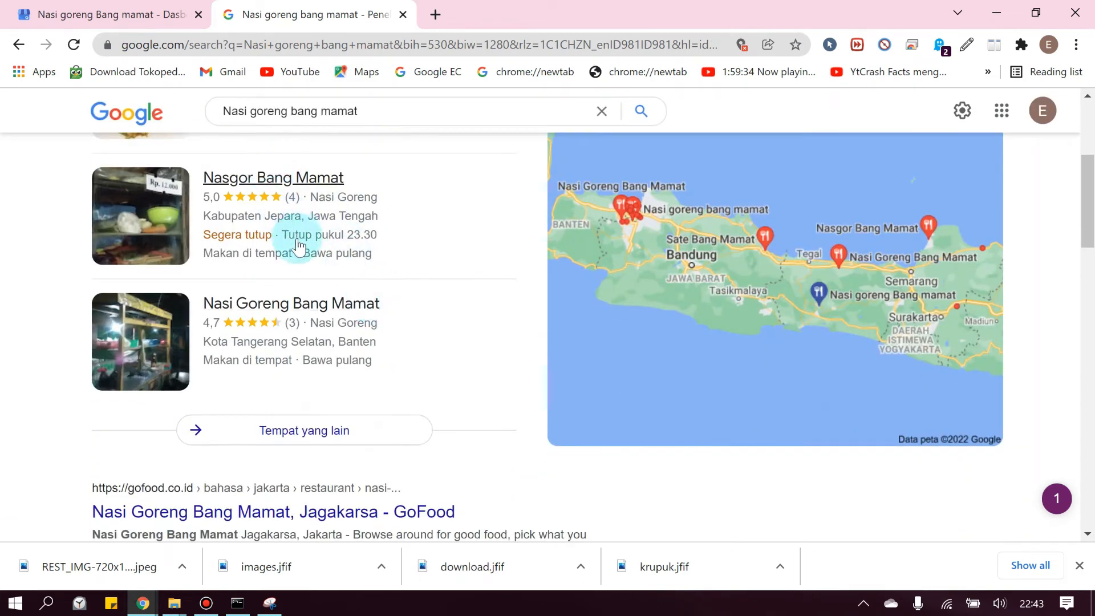
pyautogui.click(103, 15)
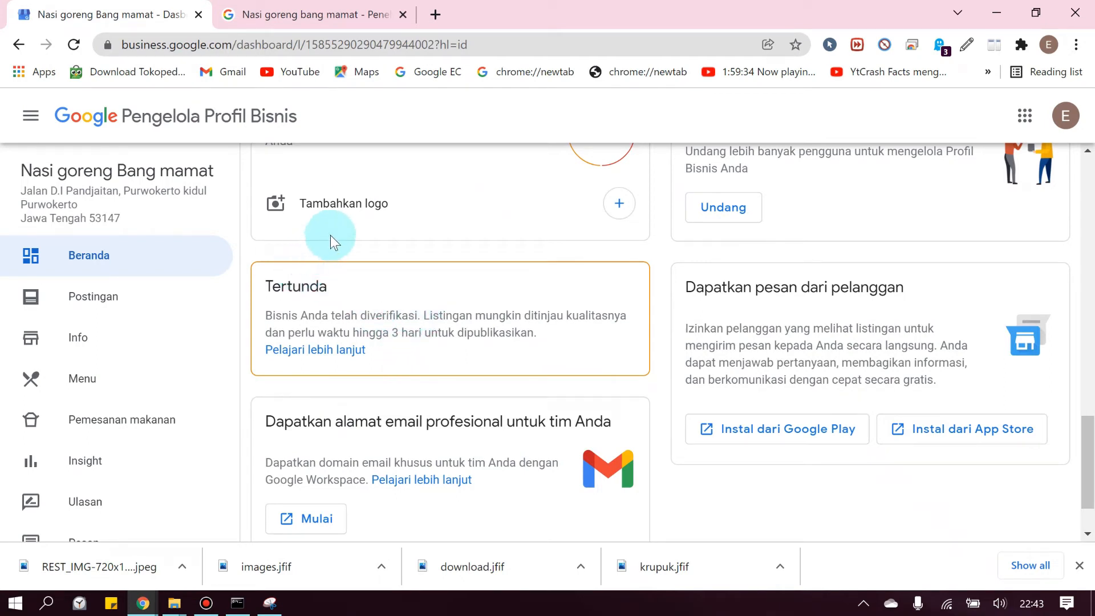
# Revisit the search results, return to the dashboard, and open then close the profile managers panel
pyautogui.click(311, 15)
pyautogui.click(109, 14)
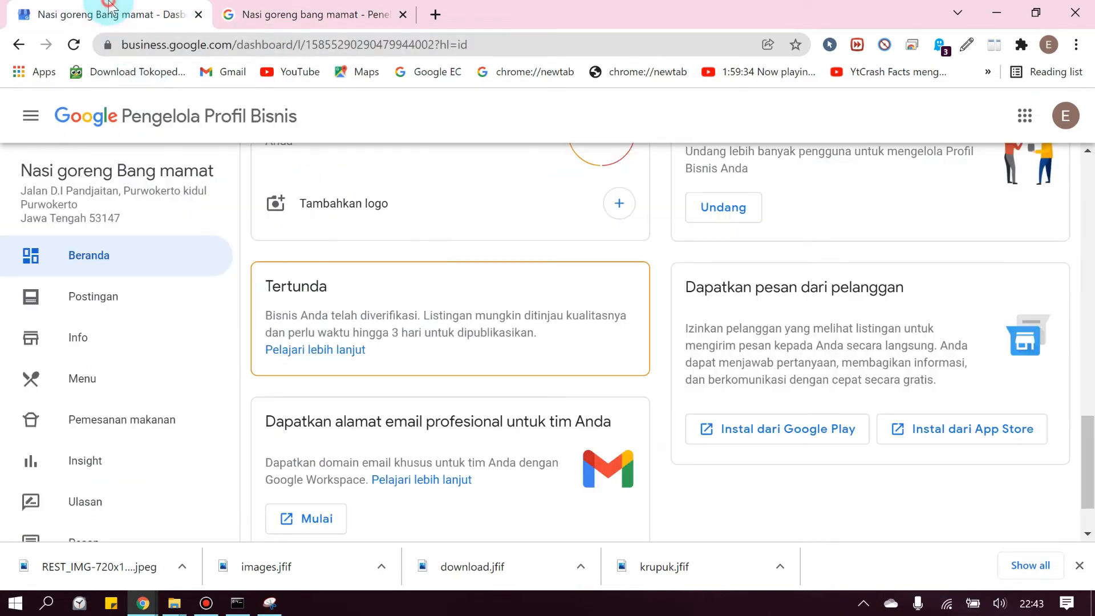
pyautogui.scroll(-2, 542, 376)
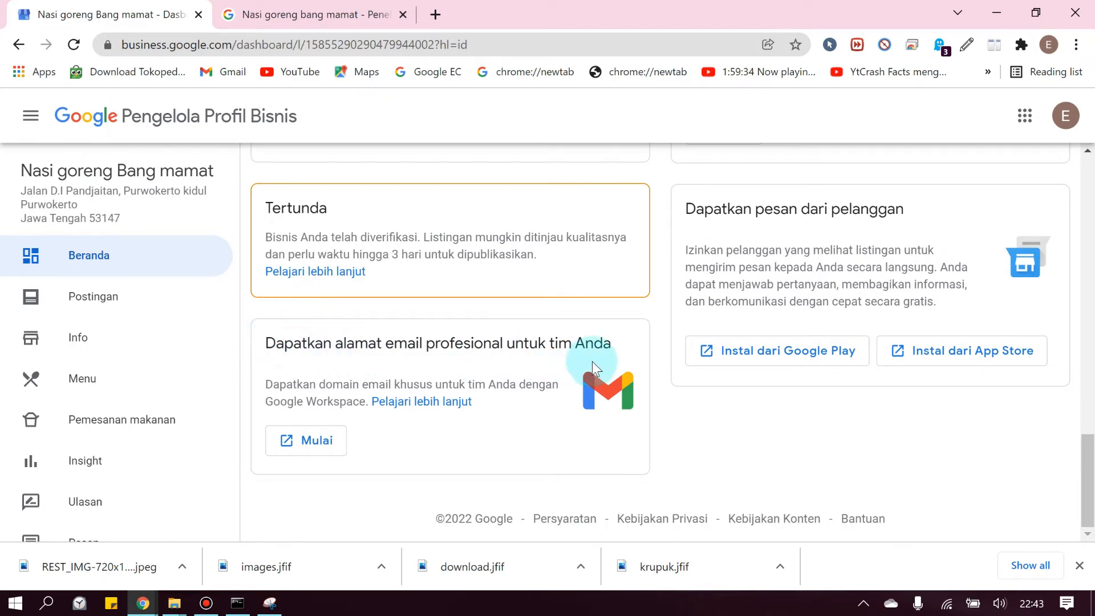
pyautogui.scroll(1, 757, 416)
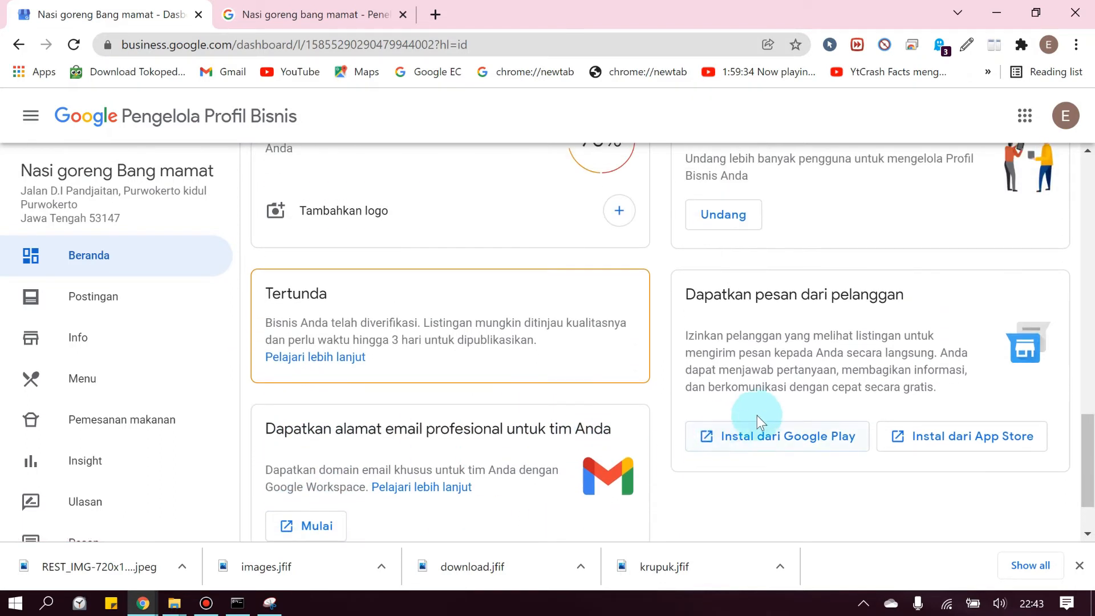
pyautogui.scroll(1, 758, 421)
pyautogui.scroll(-1, 842, 388)
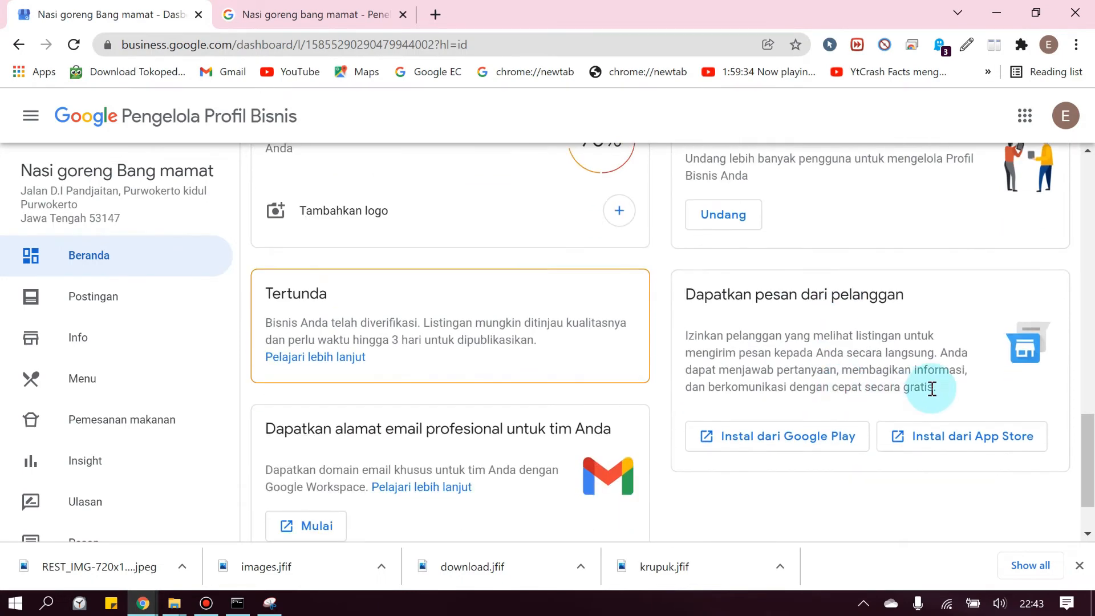
pyautogui.scroll(2, 911, 374)
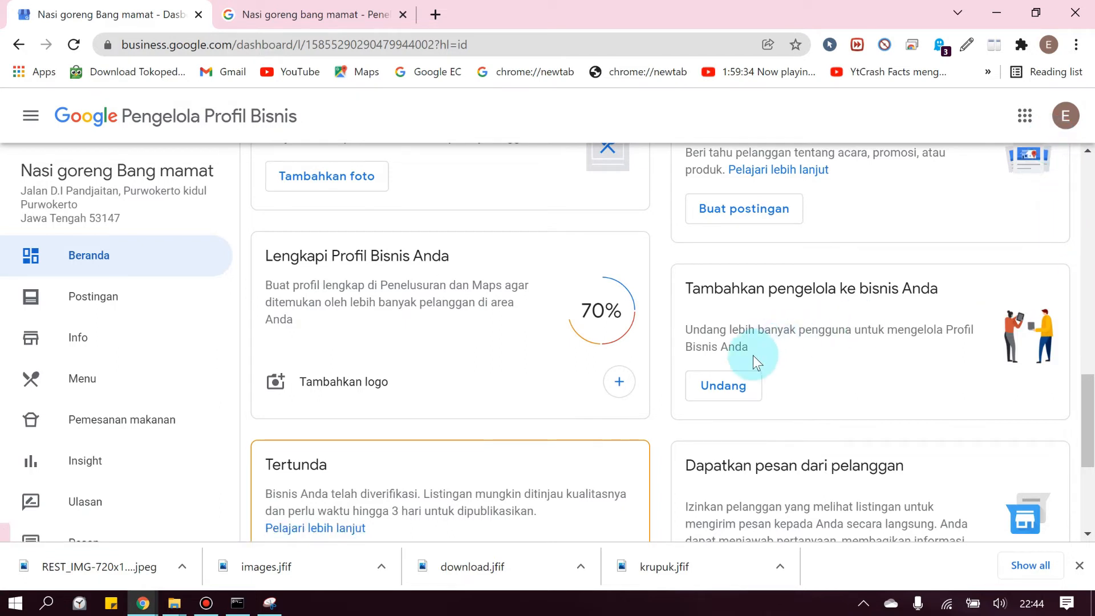
pyautogui.click(722, 384)
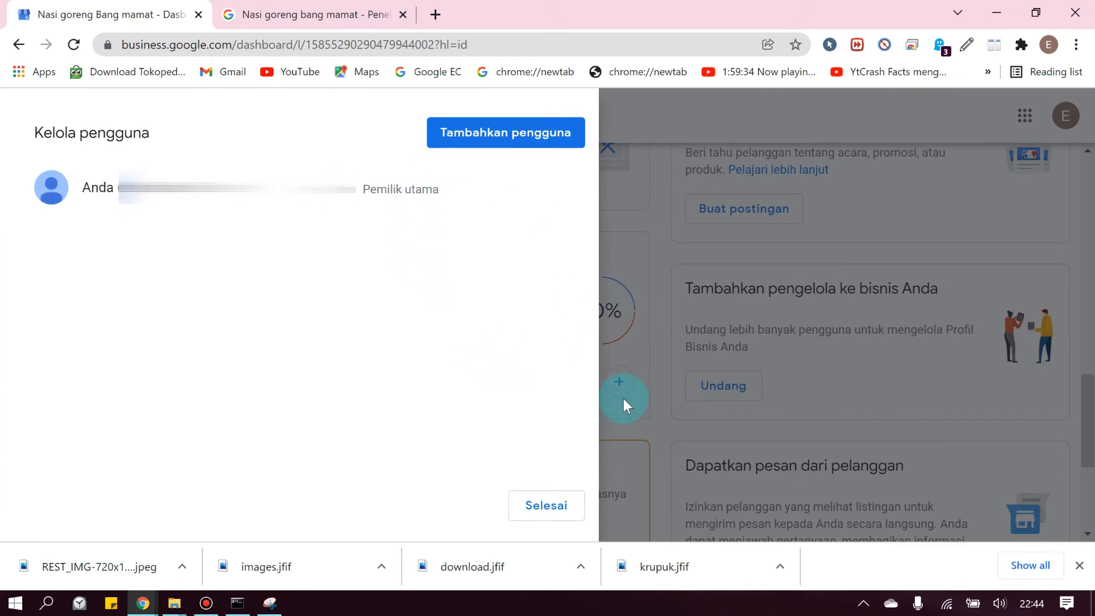
pyautogui.click(666, 436)
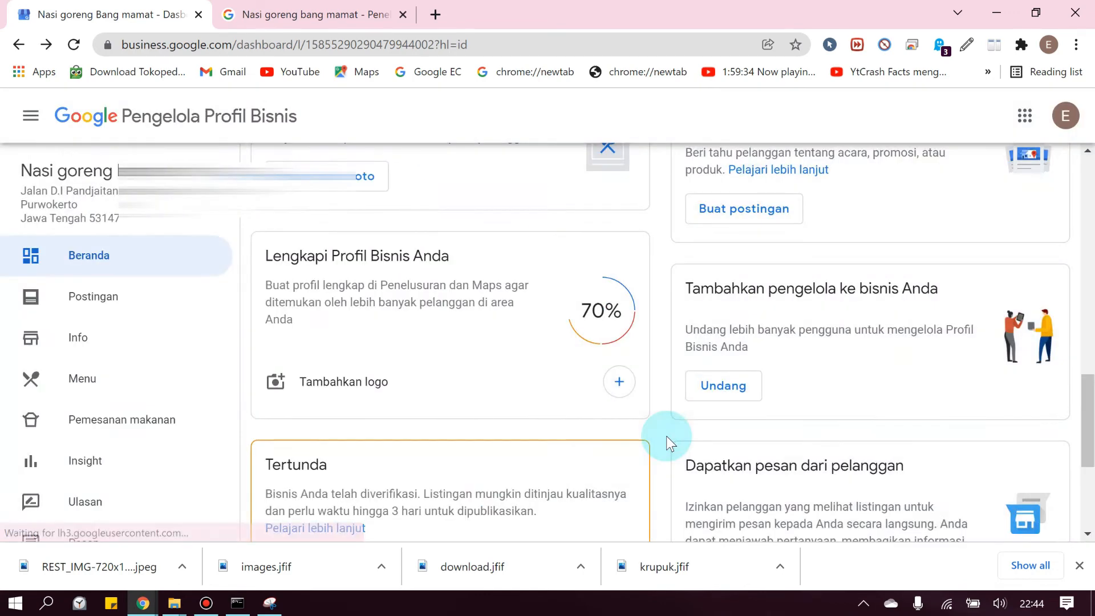
# Start a new post from the news-sharing card's Buat postingan button
pyautogui.scroll(1, 734, 370)
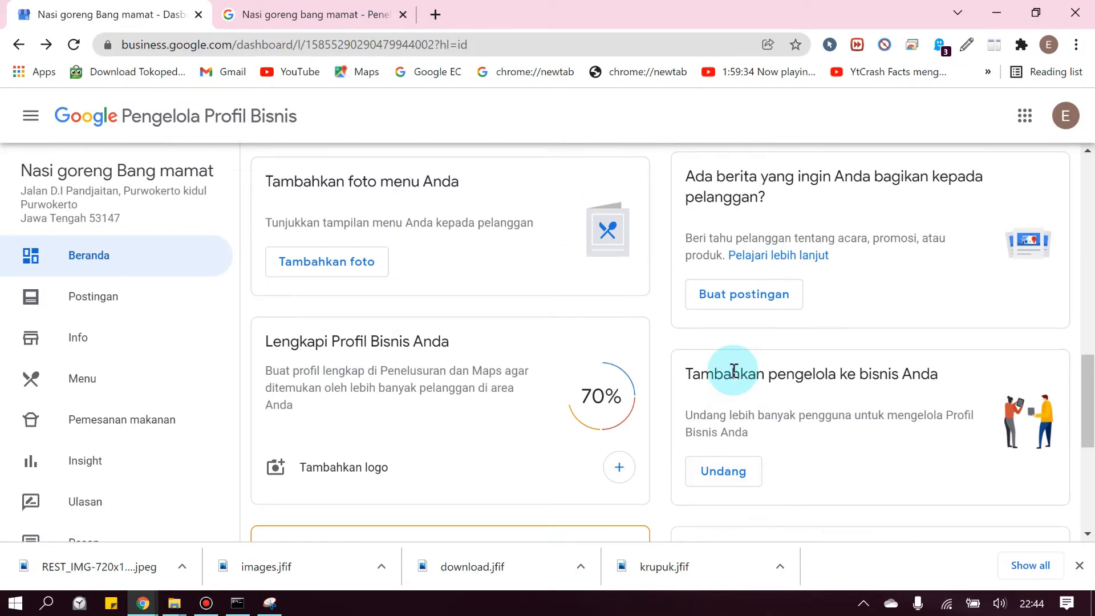
pyautogui.scroll(3, 716, 351)
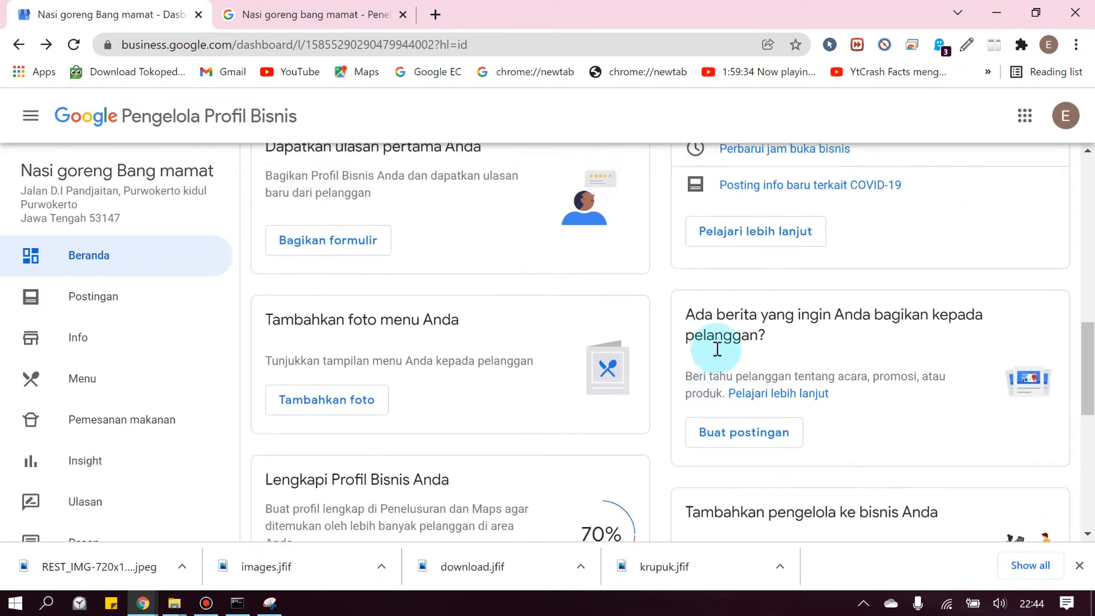
pyautogui.moveTo(687, 343); pyautogui.dragTo(770, 368)
pyautogui.click(765, 367)
pyautogui.click(767, 368)
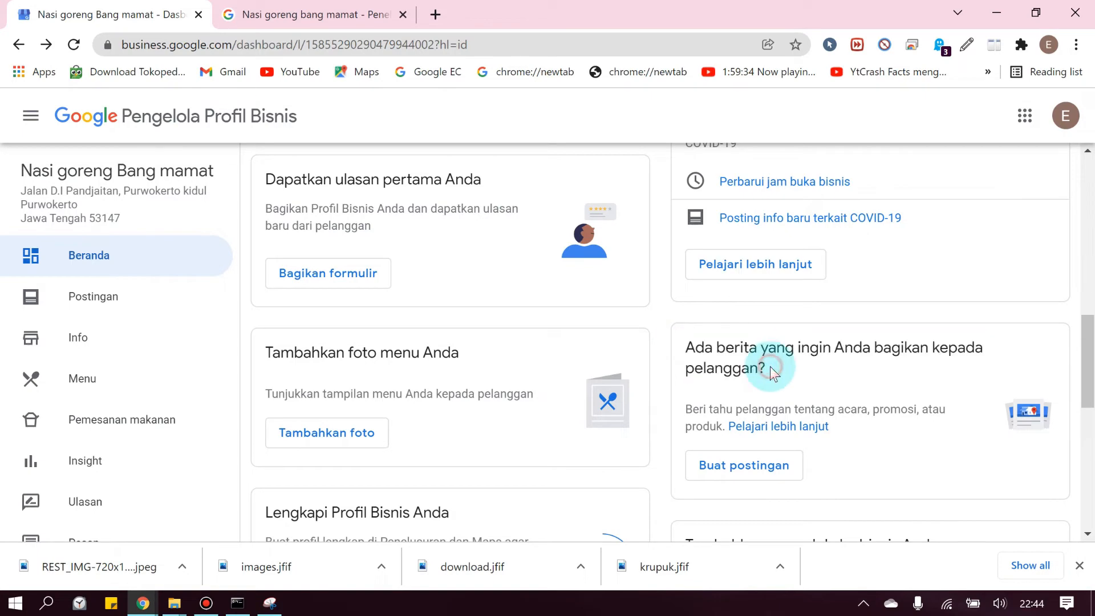
pyautogui.click(723, 461)
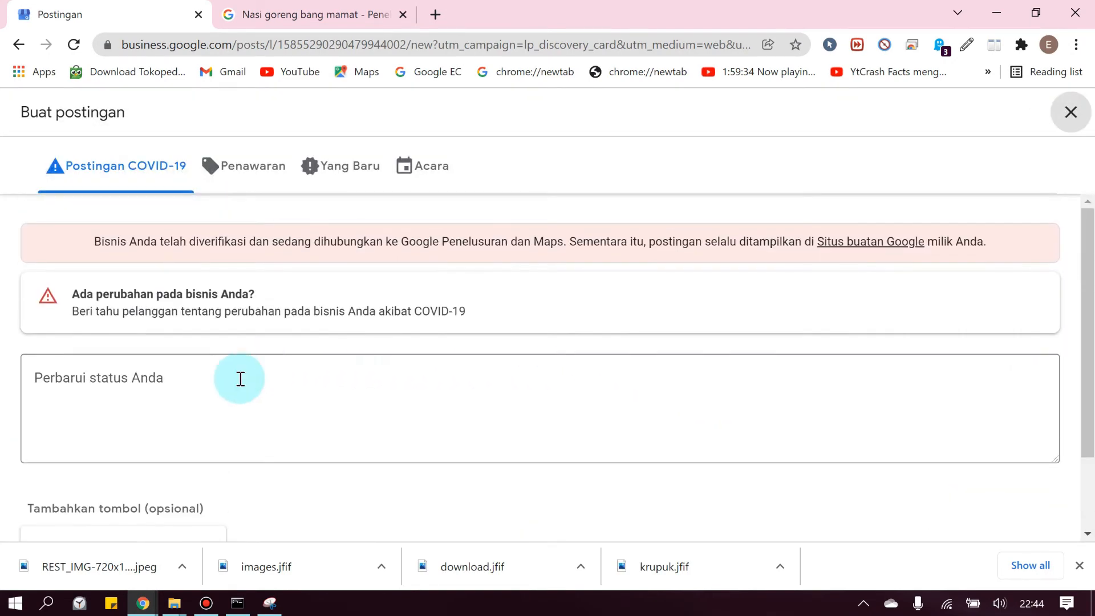
# Publish a post reading 'Promo hari ini Nasi goreng Kambing cuman 2 ribuan !' with a Telepon button
pyautogui.click(205, 406)
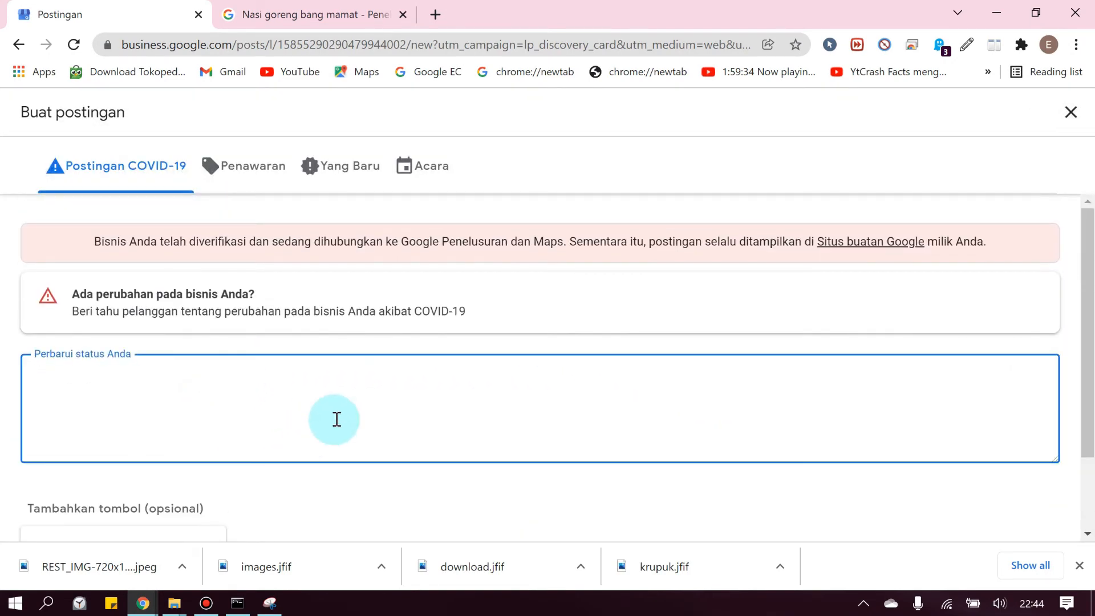
pyautogui.scroll(-2, 362, 399)
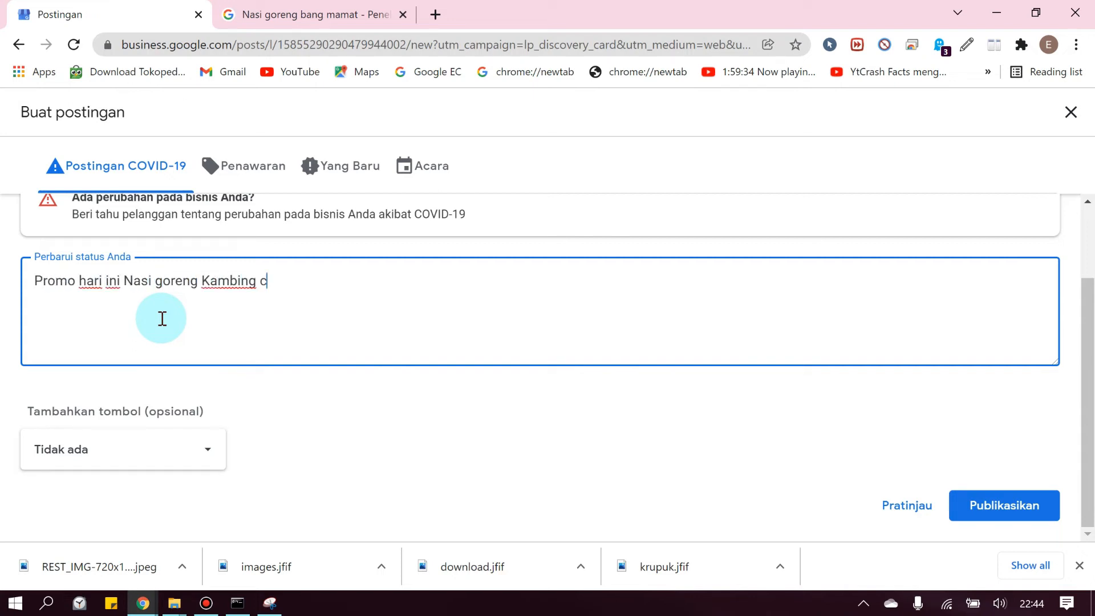
pyautogui.click(166, 464)
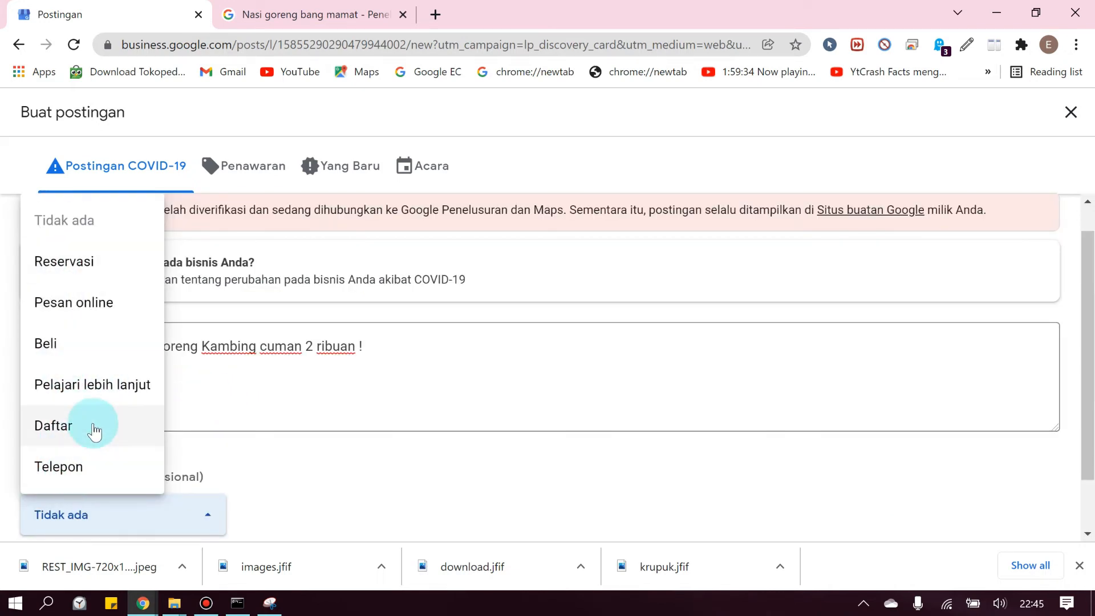
pyautogui.scroll(-1, 89, 425)
pyautogui.click(86, 410)
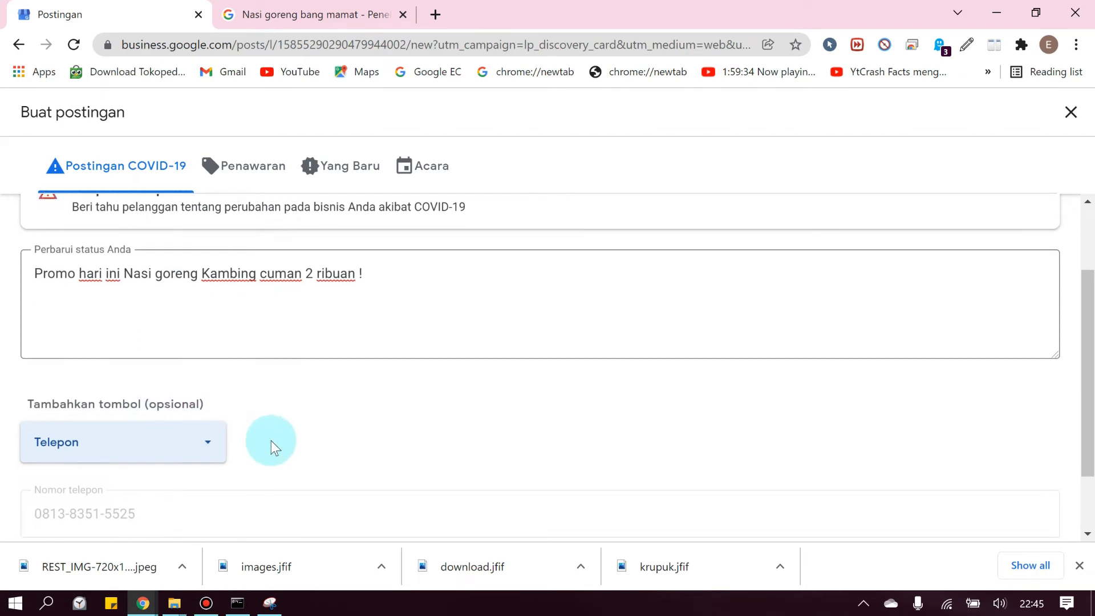
pyautogui.scroll(-2, 272, 440)
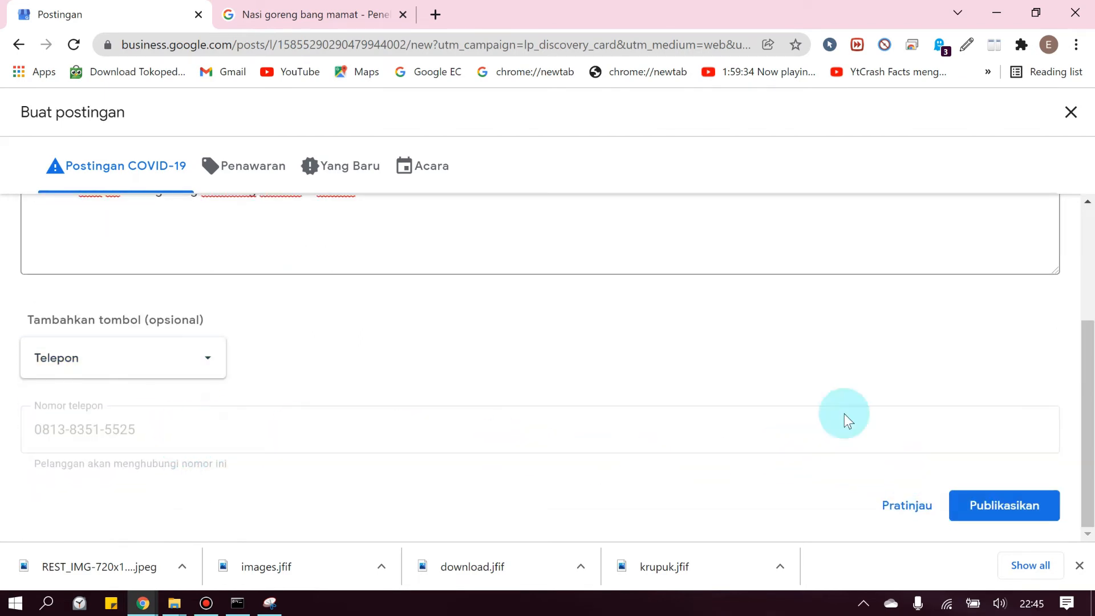
pyautogui.scroll(3, 844, 420)
pyautogui.scroll(-3, 840, 425)
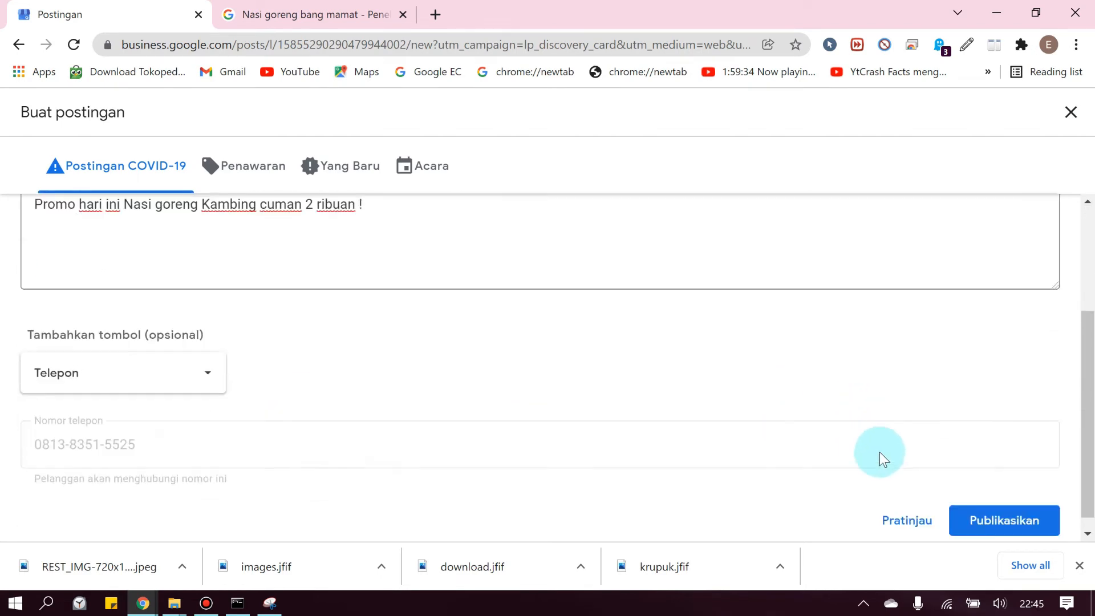
pyautogui.click(1010, 507)
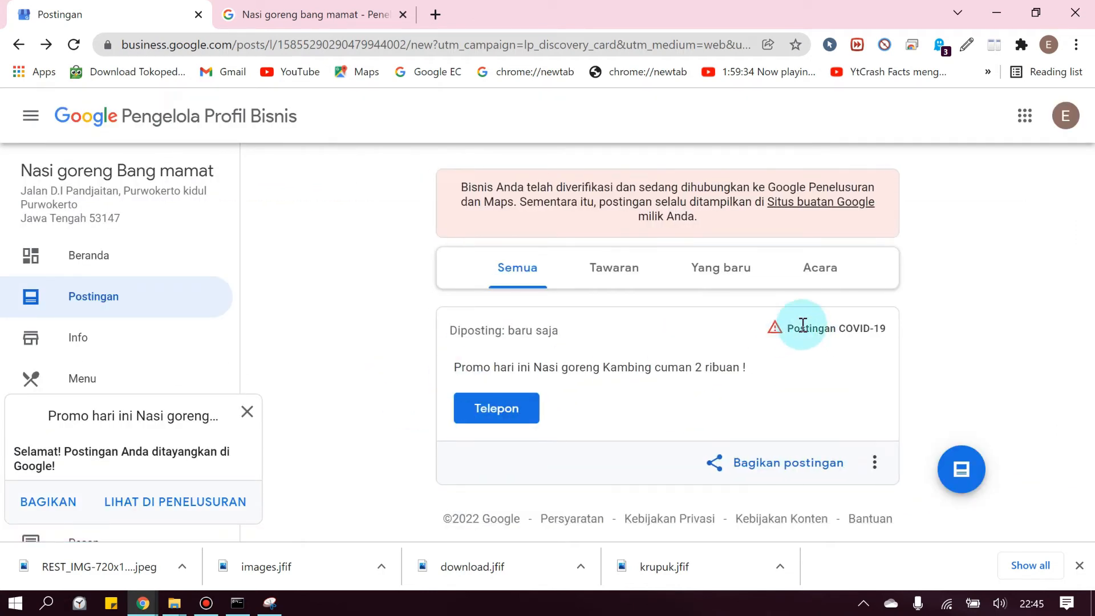
# Check the published promo, browse the Tawaran, Yang baru and Acara posts, then open Info
pyautogui.click(788, 327)
pyautogui.moveTo(490, 367); pyautogui.dragTo(558, 368)
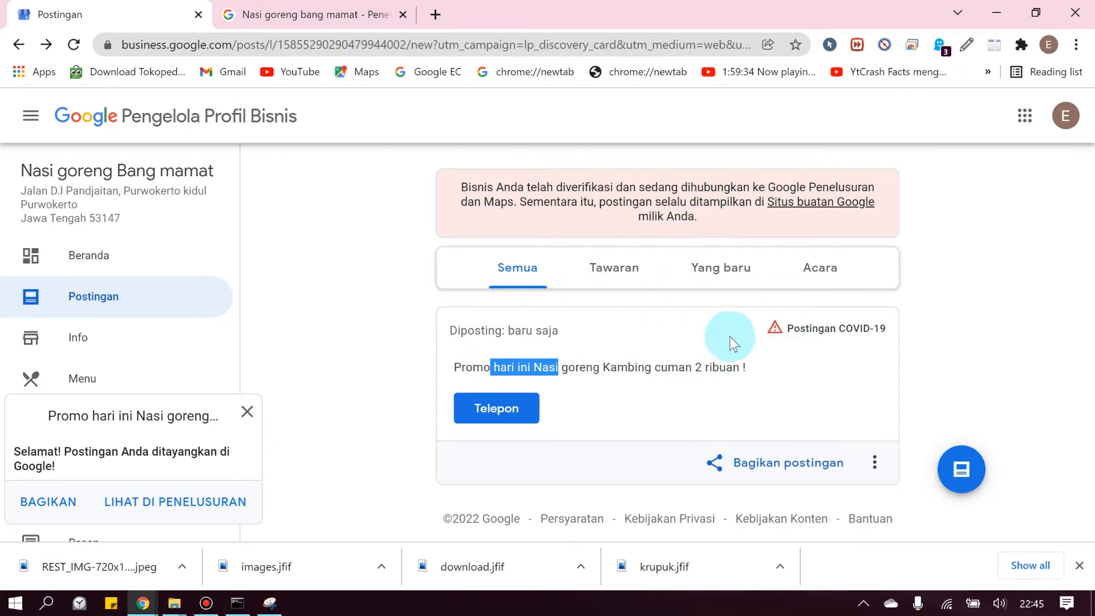
pyautogui.click(622, 282)
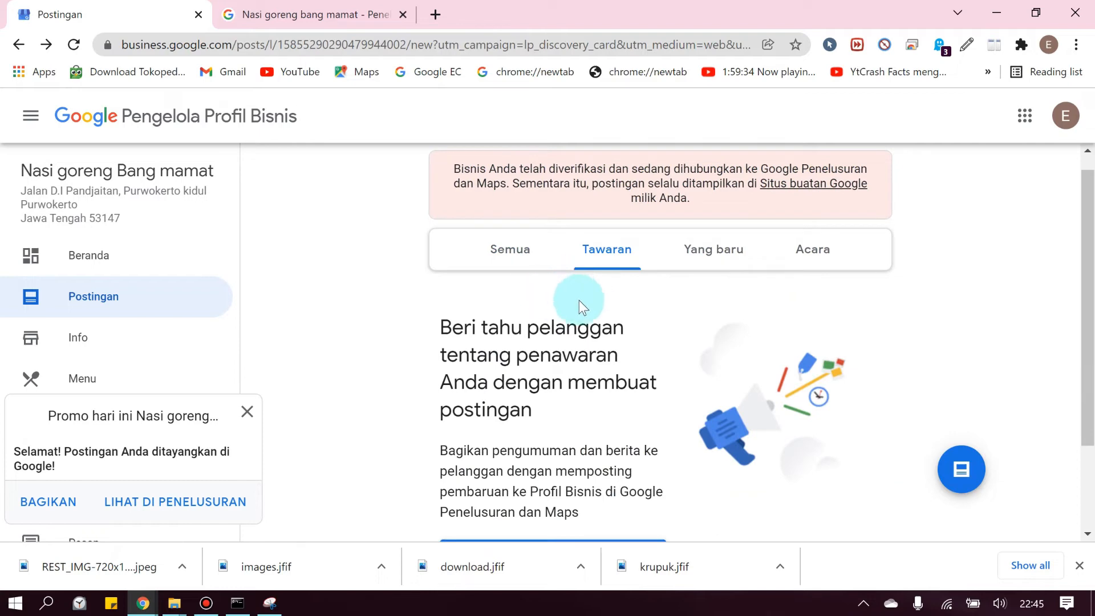
pyautogui.scroll(-2, 652, 317)
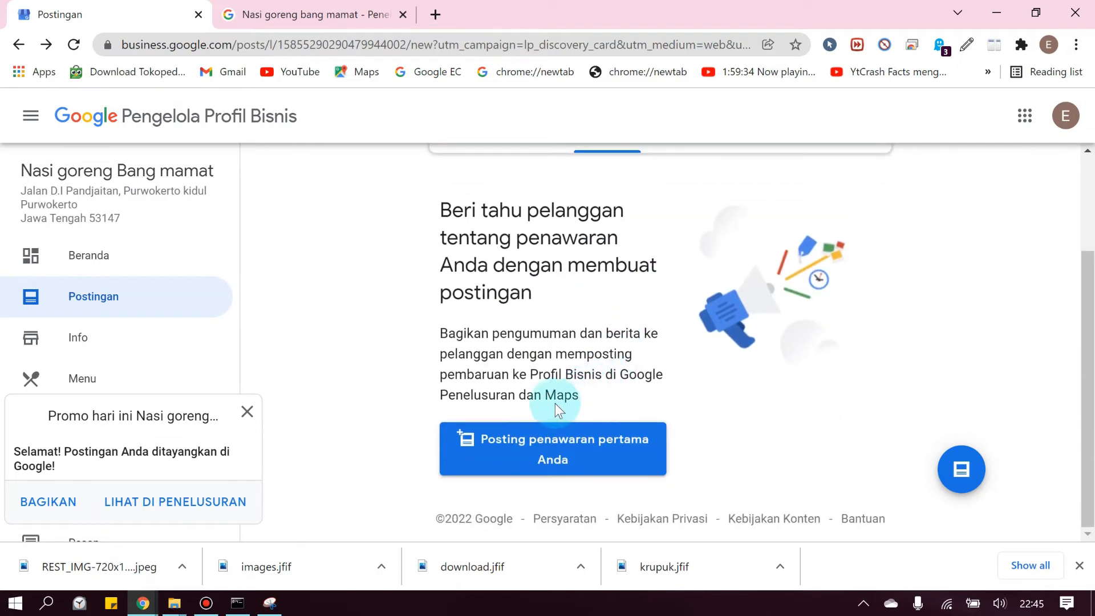
pyautogui.scroll(2, 648, 362)
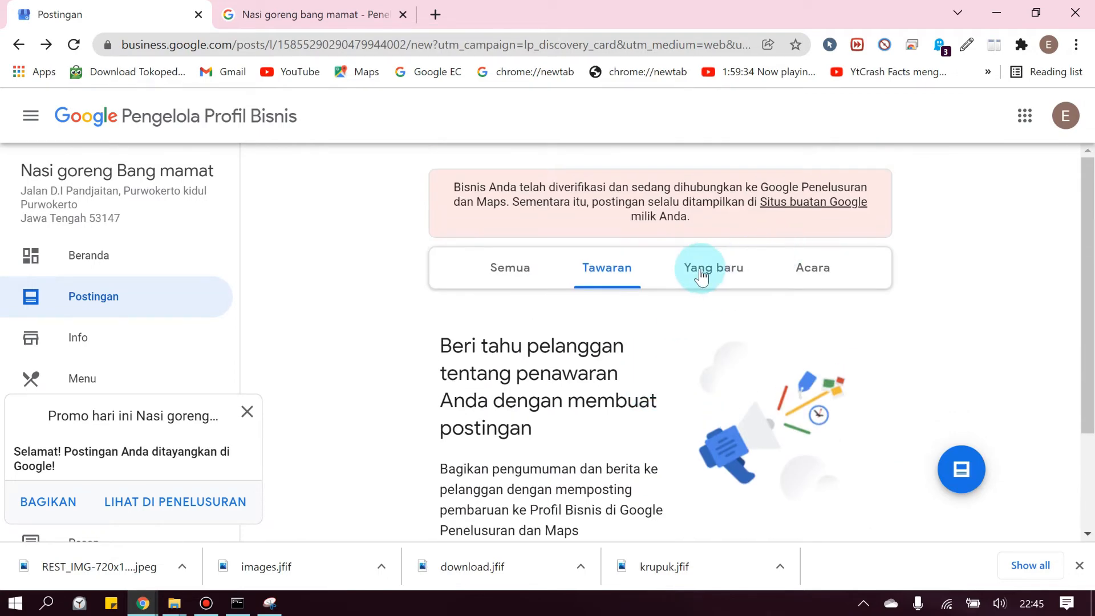
pyautogui.click(698, 273)
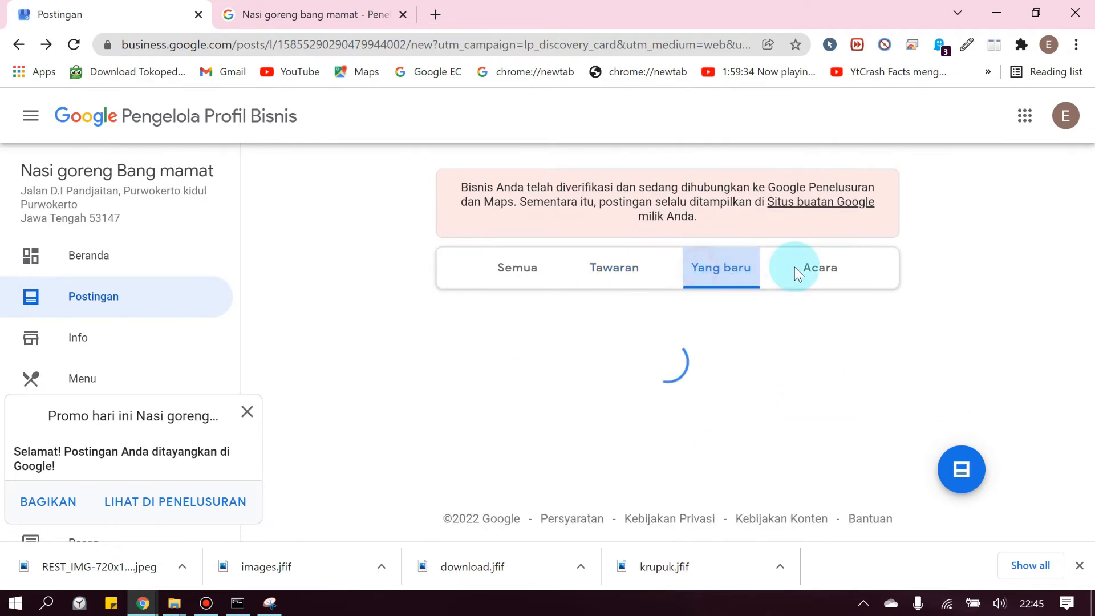
pyautogui.click(850, 278)
pyautogui.click(77, 280)
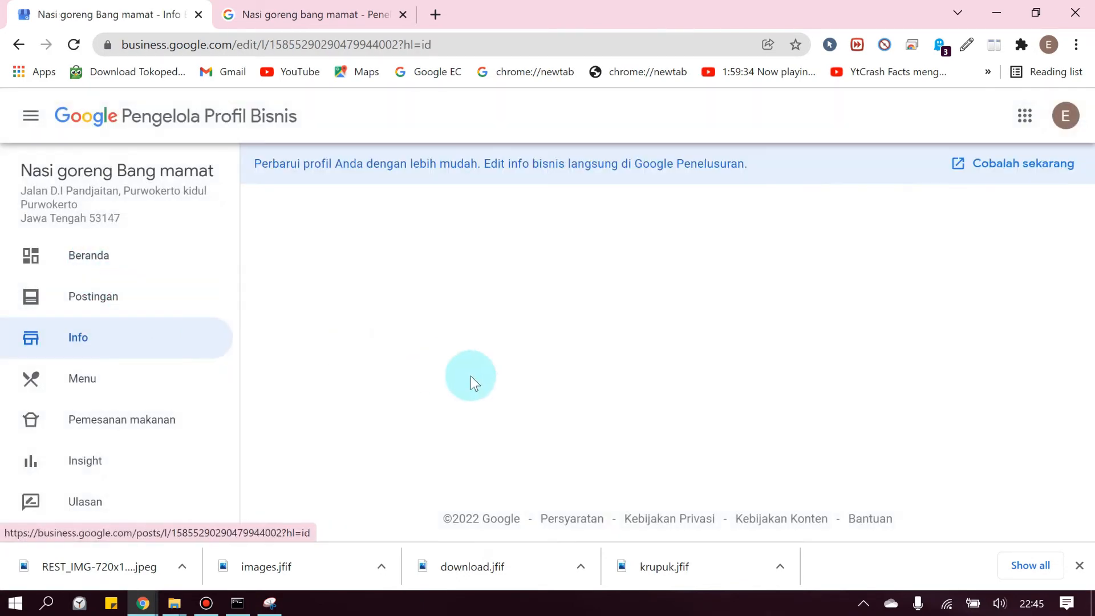
# Scroll through the restaurant's Info page fields, then go to the Menu page
pyautogui.scroll(-2, 777, 396)
pyautogui.scroll(2, 755, 405)
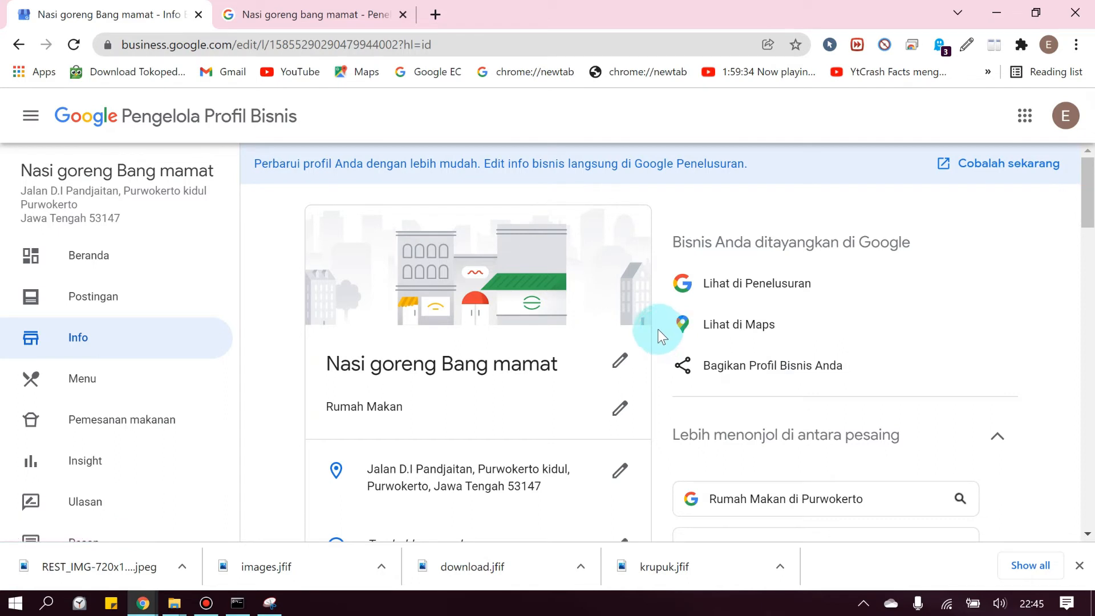
pyautogui.scroll(-1, 657, 331)
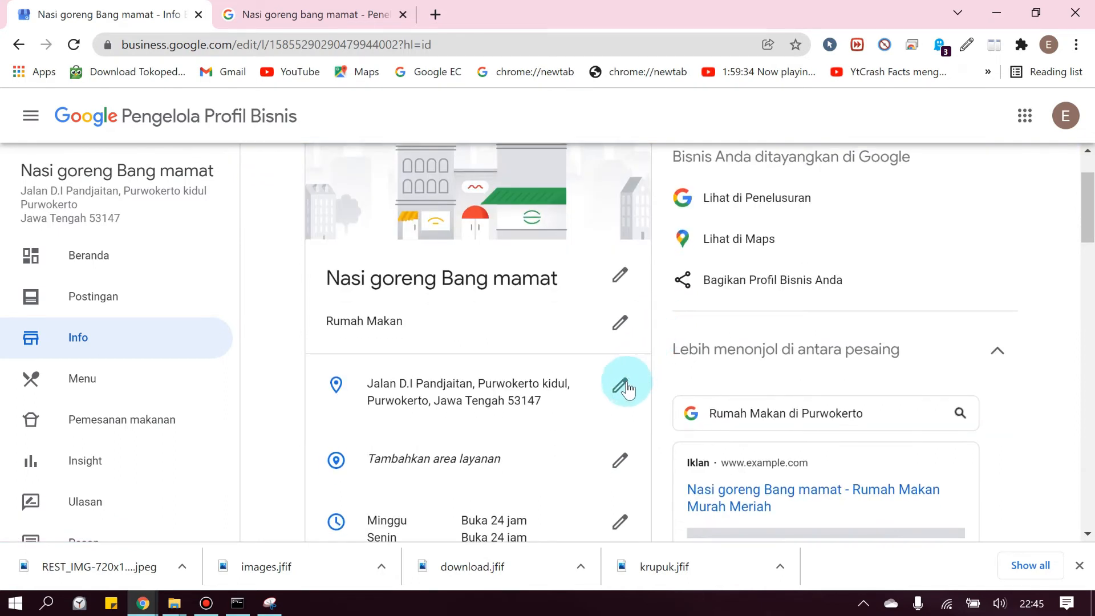
pyautogui.scroll(-1, 621, 388)
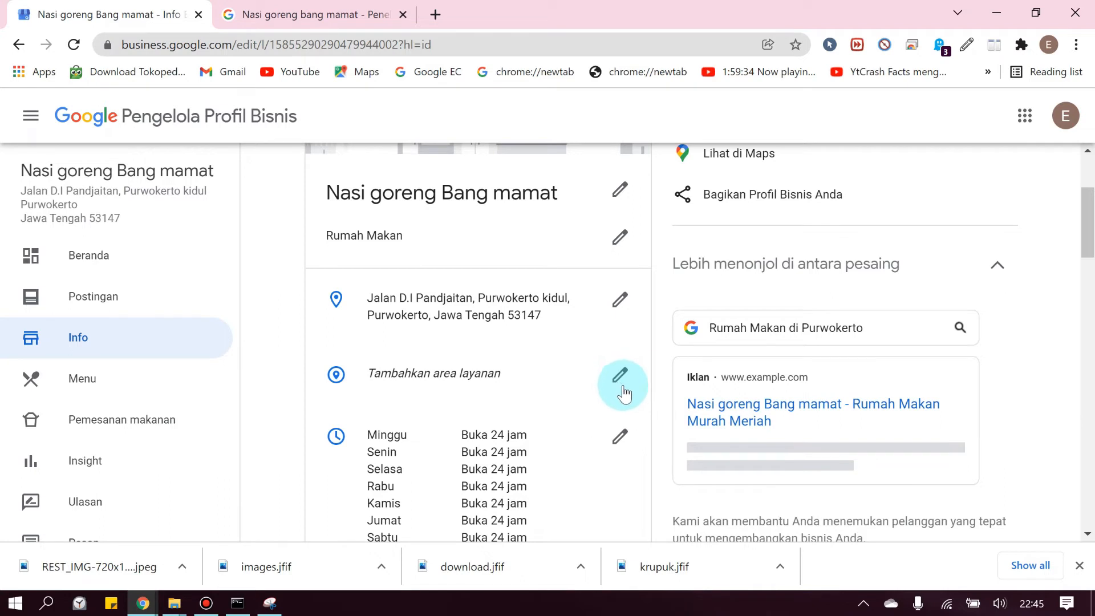
pyautogui.scroll(-1, 621, 390)
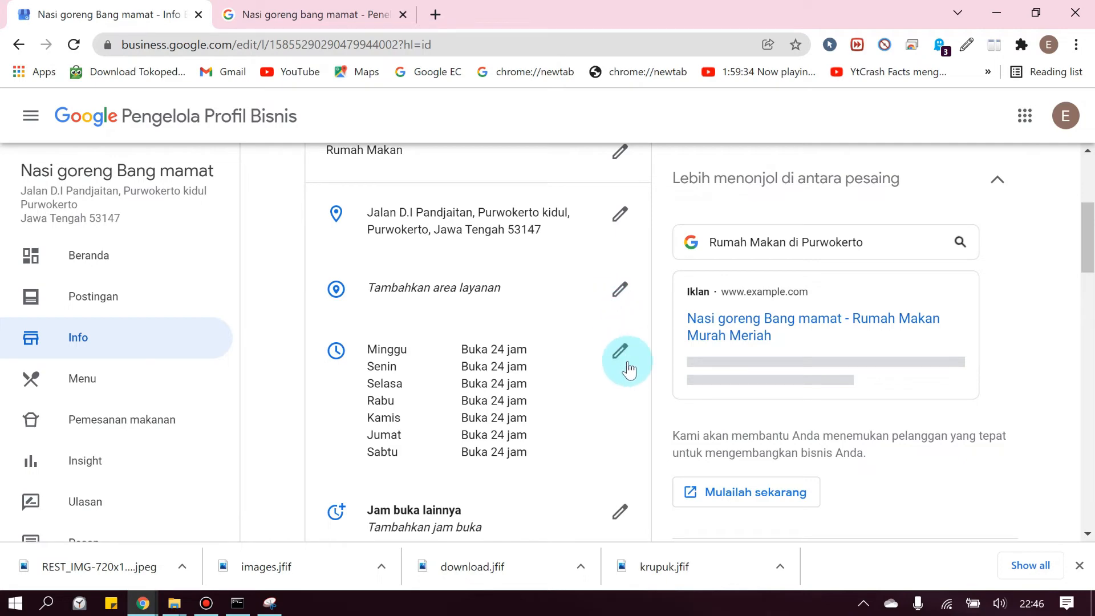
pyautogui.scroll(-1, 625, 365)
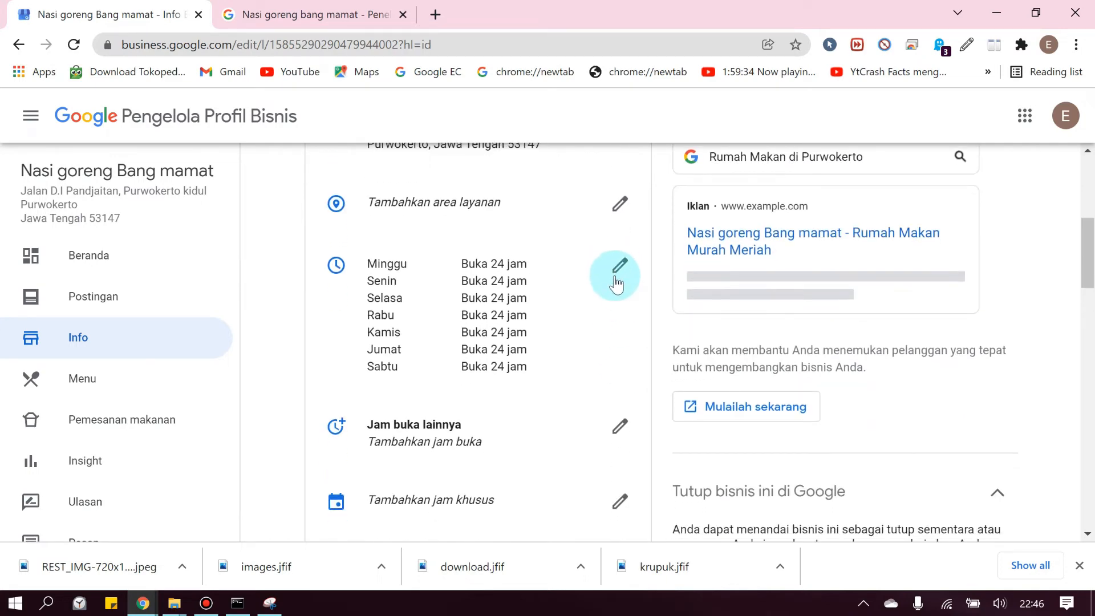
pyautogui.scroll(-2, 604, 291)
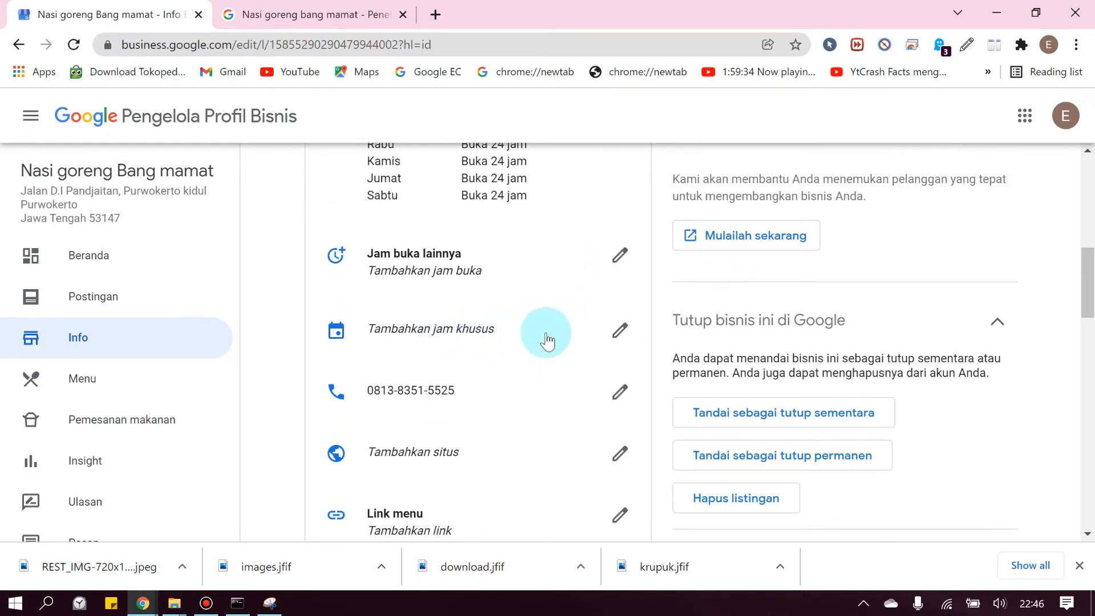
pyautogui.scroll(-1, 564, 365)
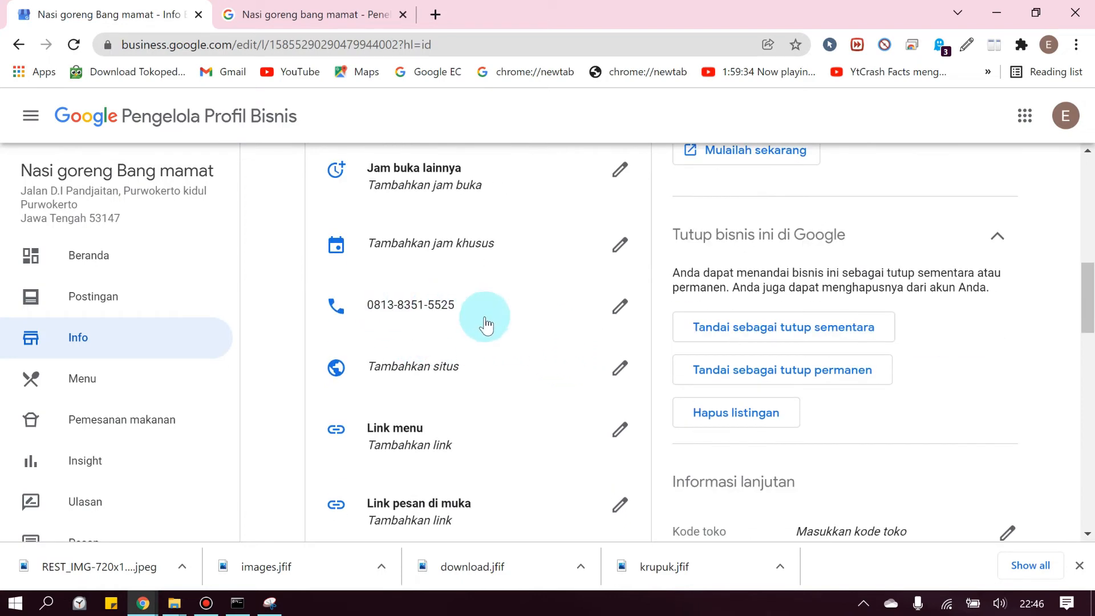
pyautogui.scroll(-2, 570, 394)
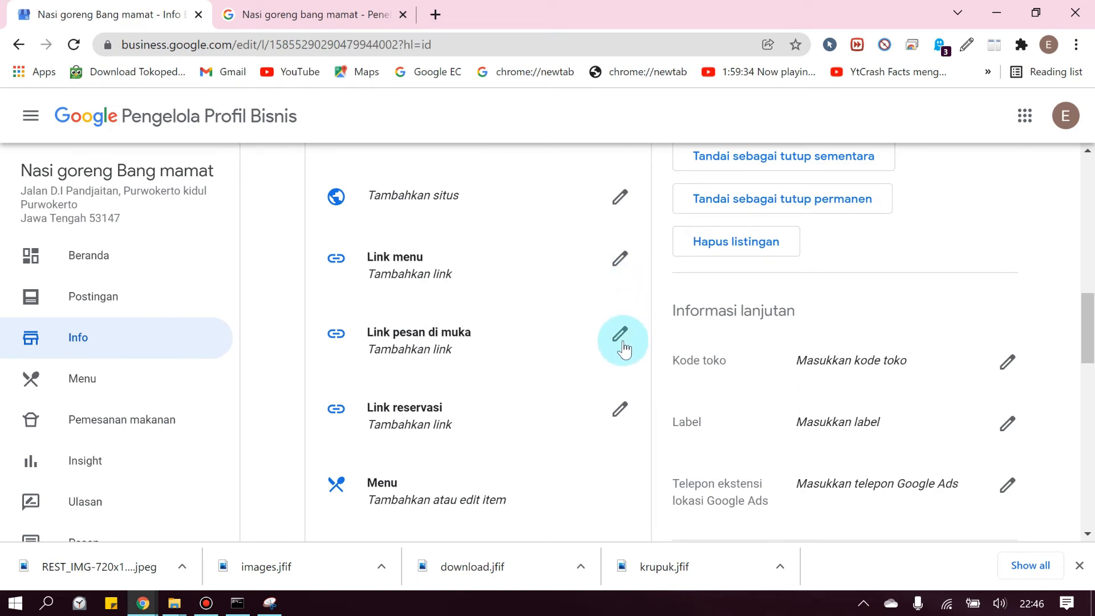
pyautogui.scroll(-7, 582, 423)
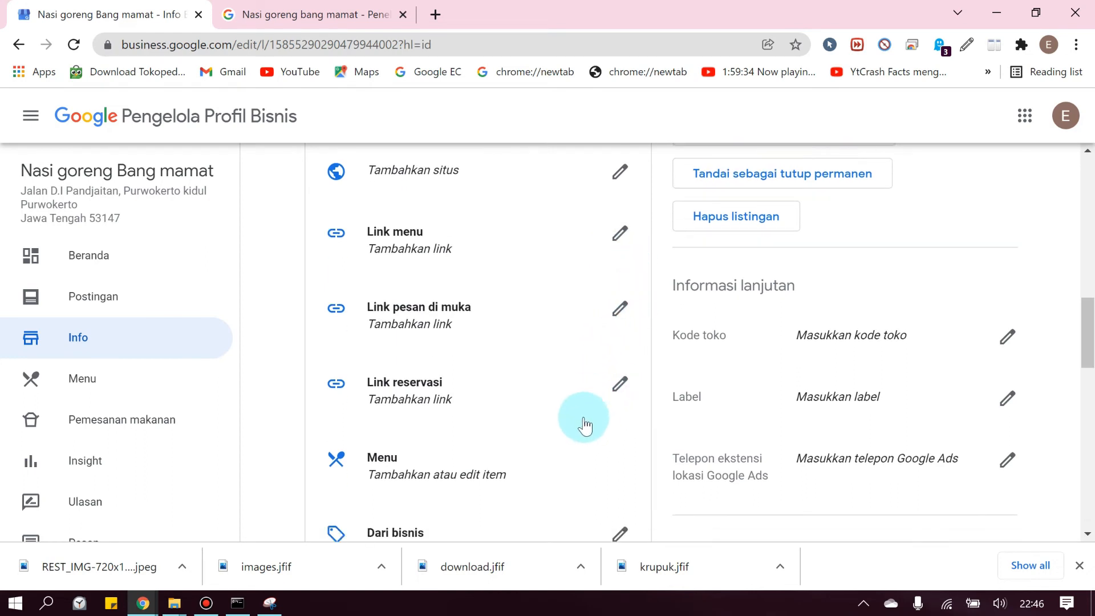
pyautogui.scroll(1, 542, 392)
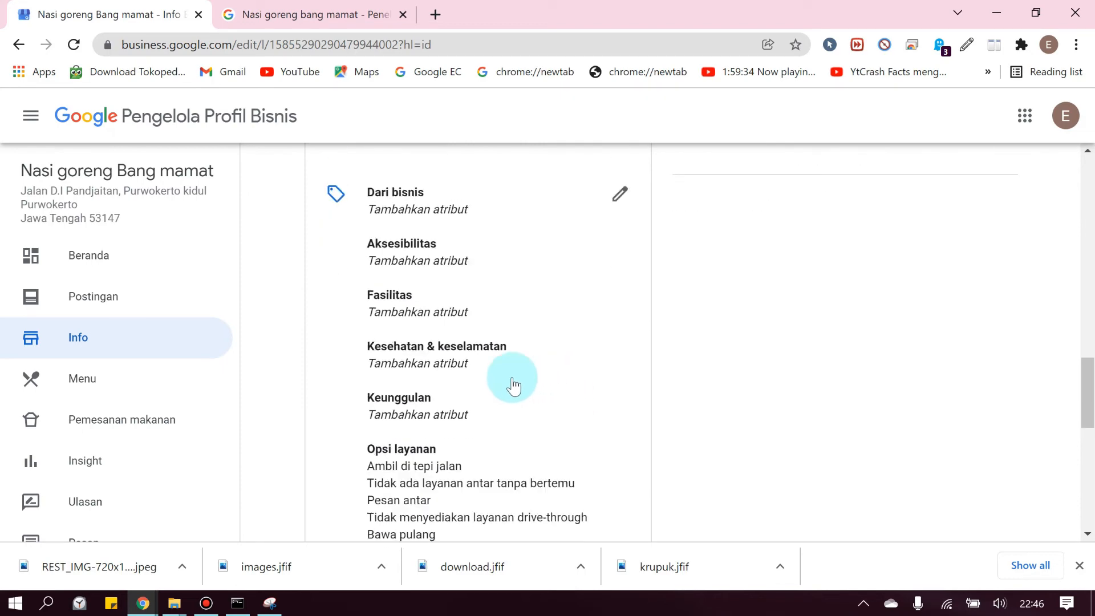
pyautogui.scroll(-1, 512, 378)
pyautogui.click(88, 385)
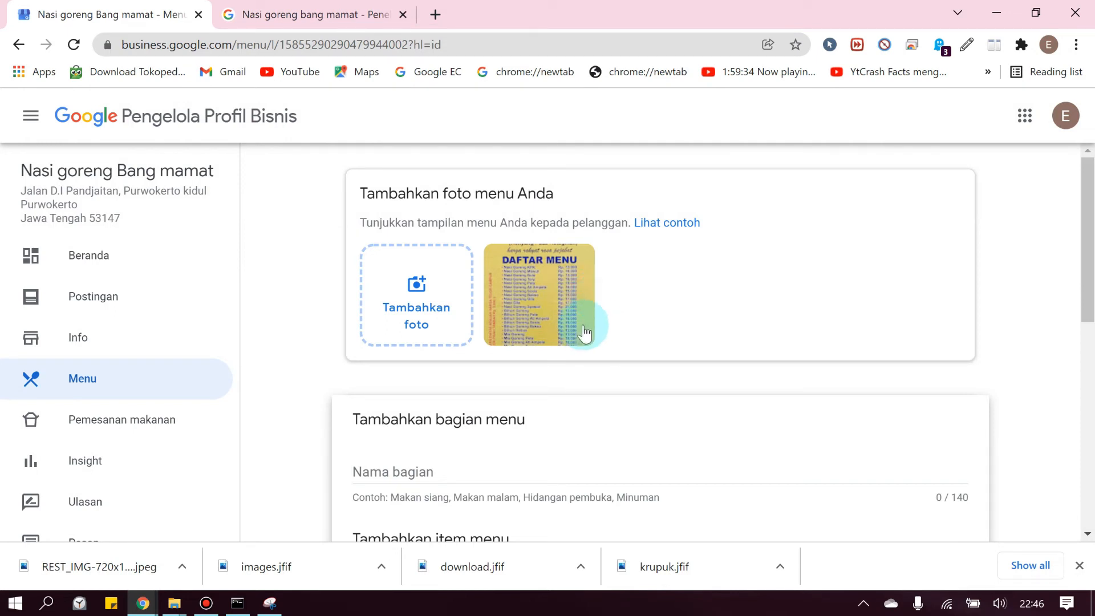
pyautogui.scroll(-1, 556, 368)
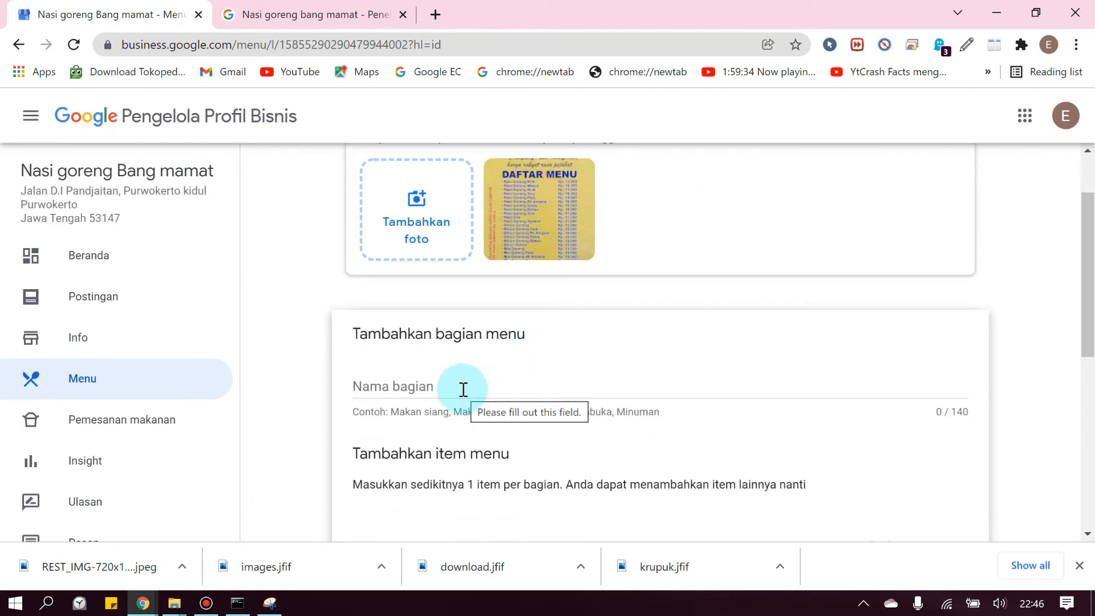
pyautogui.scroll(-4, 491, 353)
pyautogui.scroll(3, 490, 353)
pyautogui.scroll(-1, 90, 345)
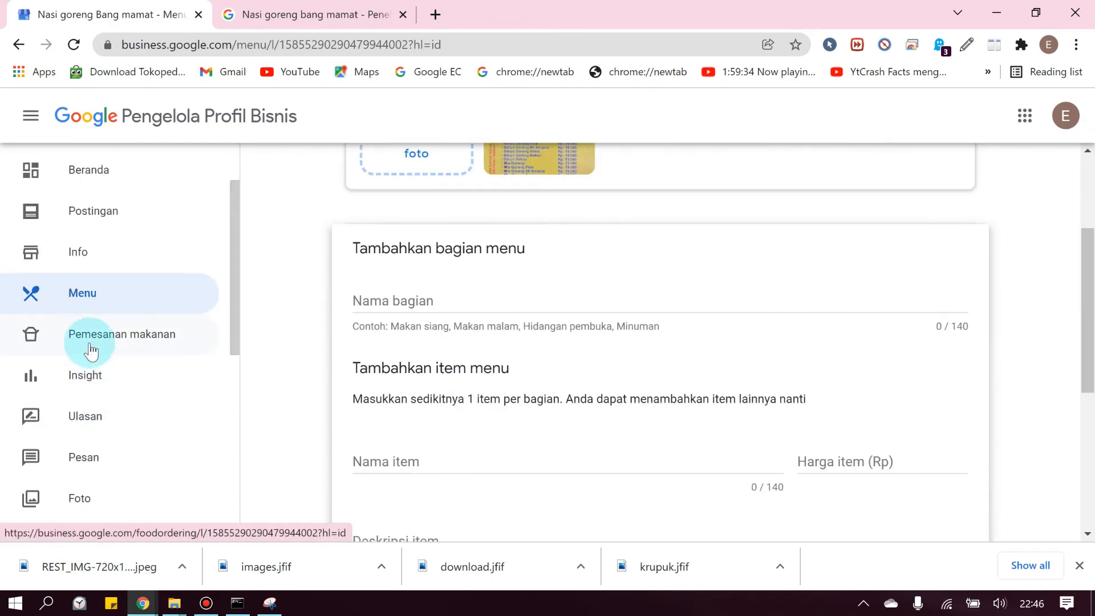
pyautogui.scroll(1, 90, 344)
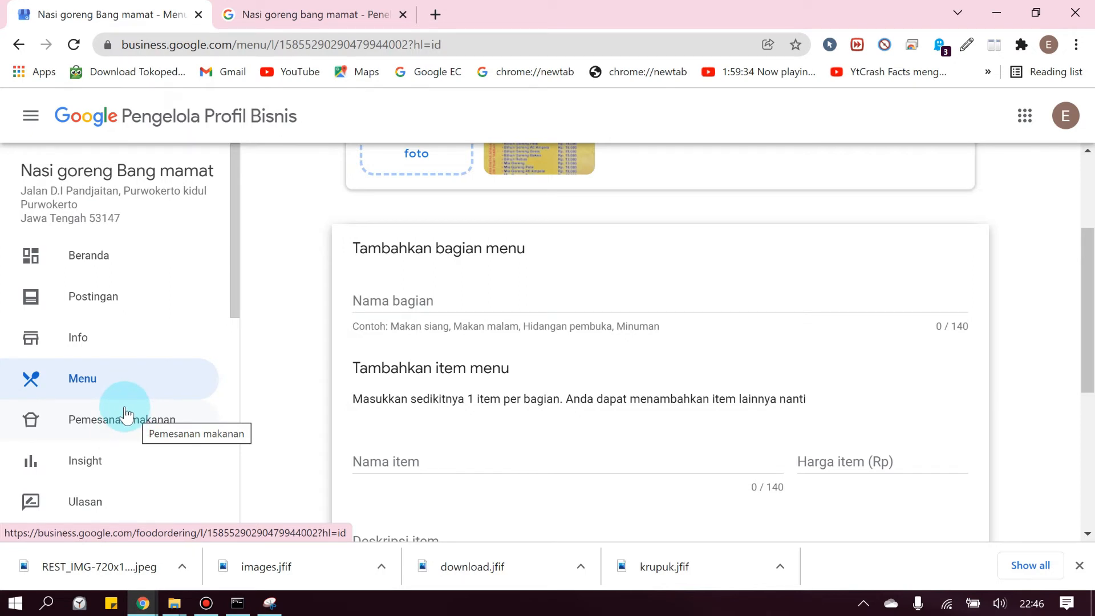
pyautogui.scroll(-3, 129, 361)
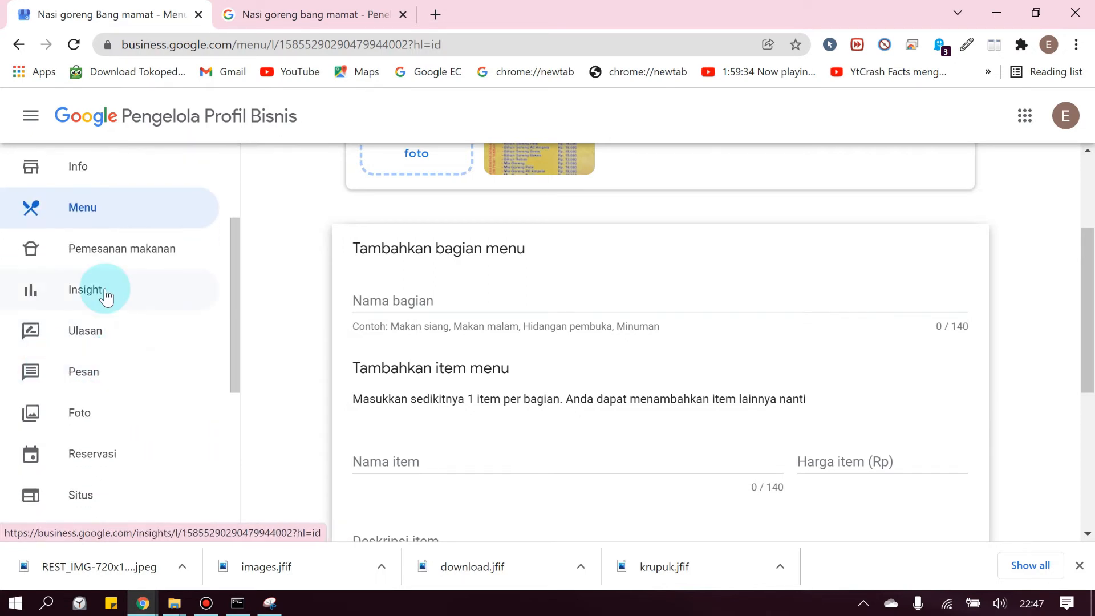
# Review the Insight charts showing zero customer actions, then view the empty Ulasan reviews page
pyautogui.click(80, 291)
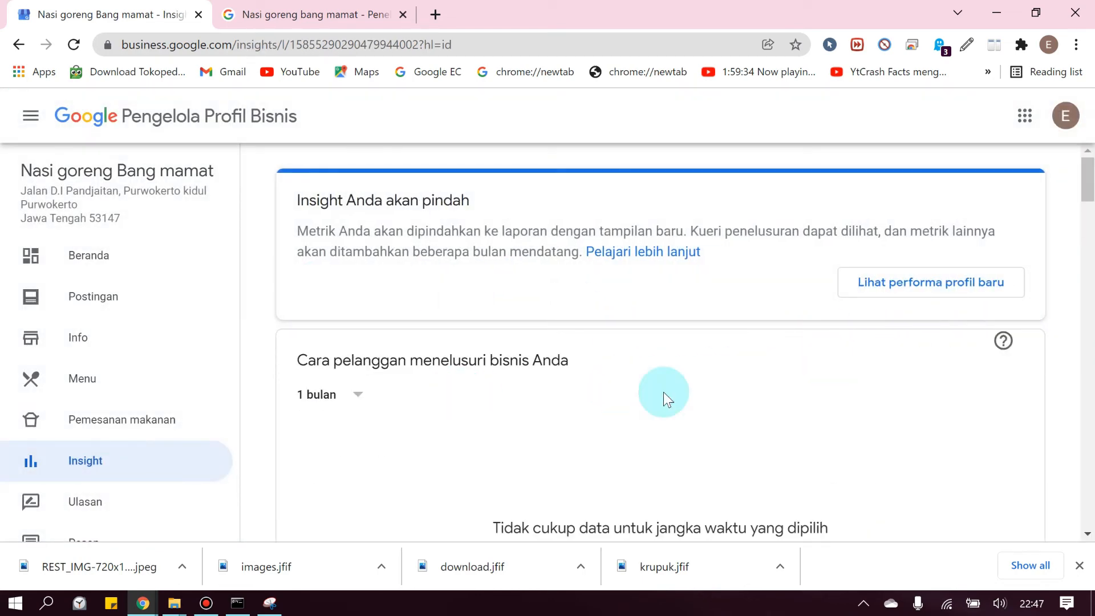
pyautogui.scroll(-5, 663, 392)
pyautogui.scroll(-15, 719, 352)
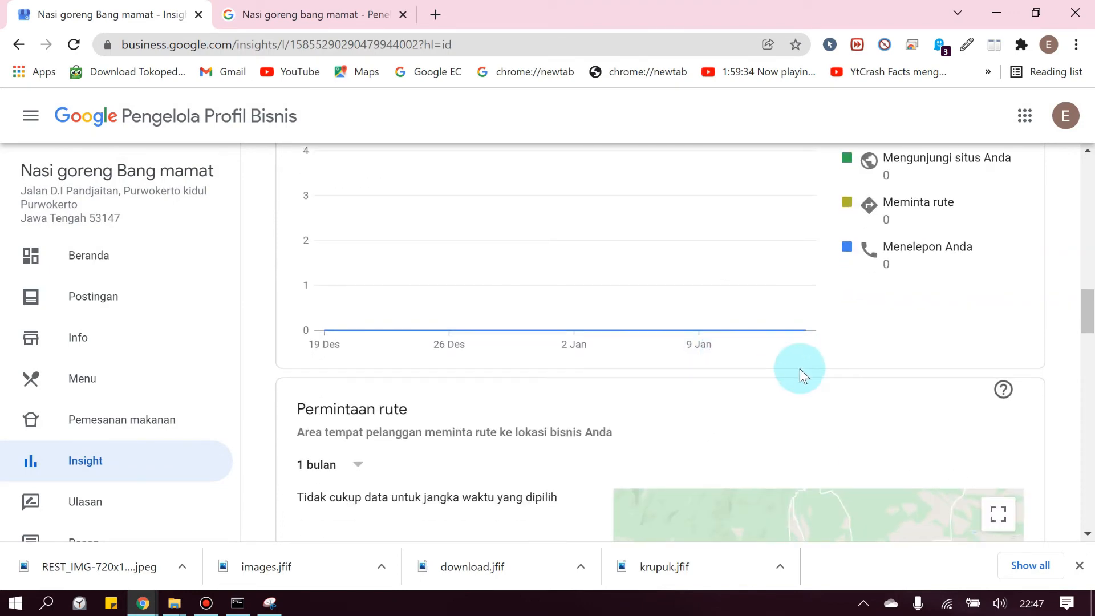
pyautogui.scroll(8, 800, 368)
pyautogui.scroll(-3, 81, 330)
pyautogui.click(84, 332)
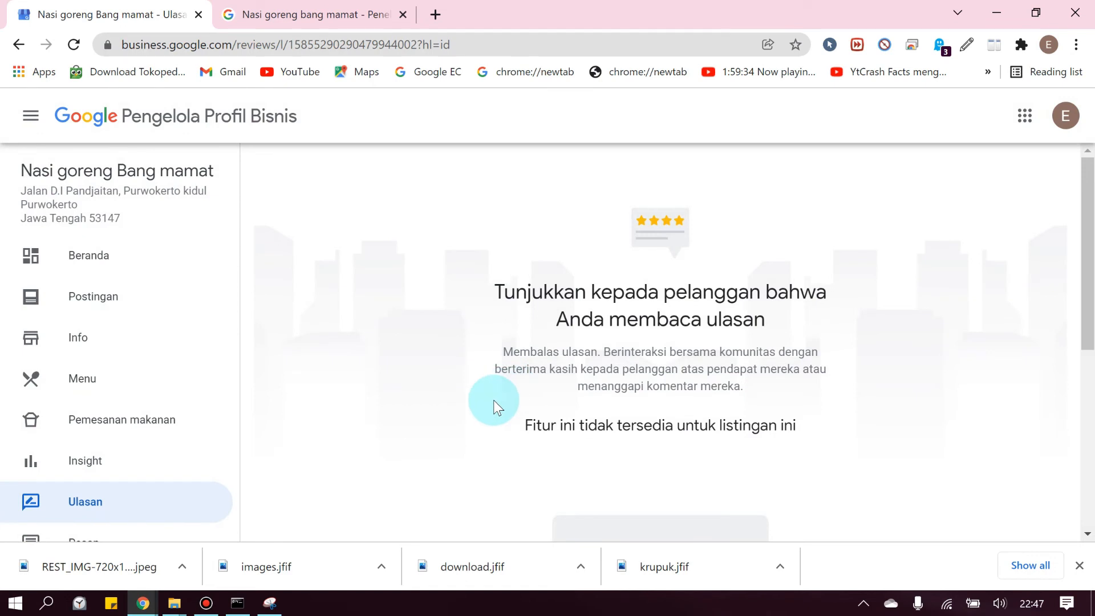
pyautogui.scroll(-5, 494, 399)
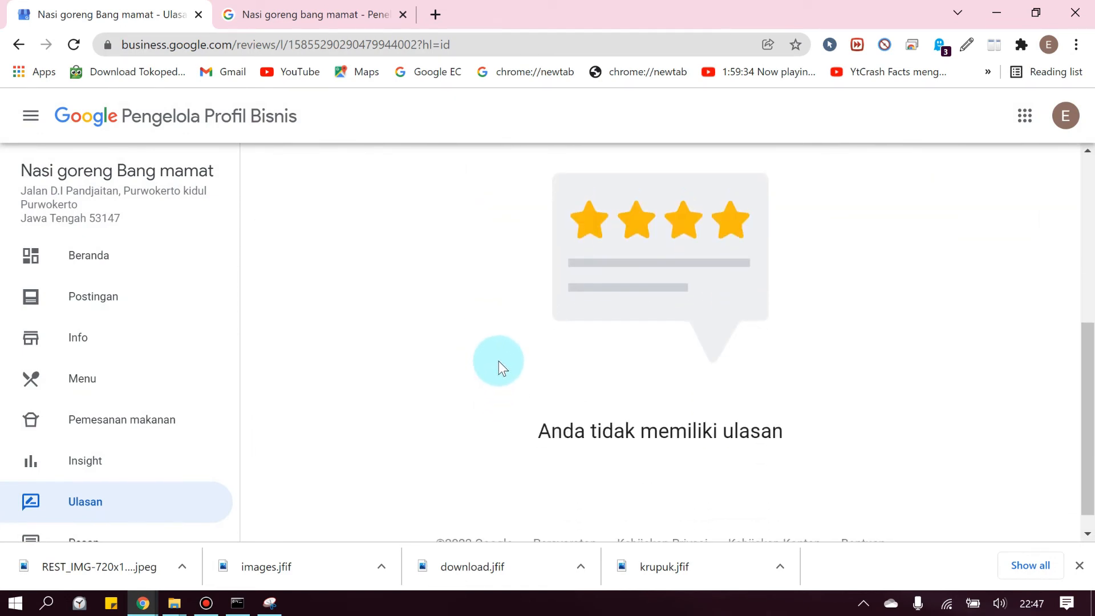
# View the Pesan messaging page, which is unavailable for this listing
pyautogui.scroll(5, 516, 364)
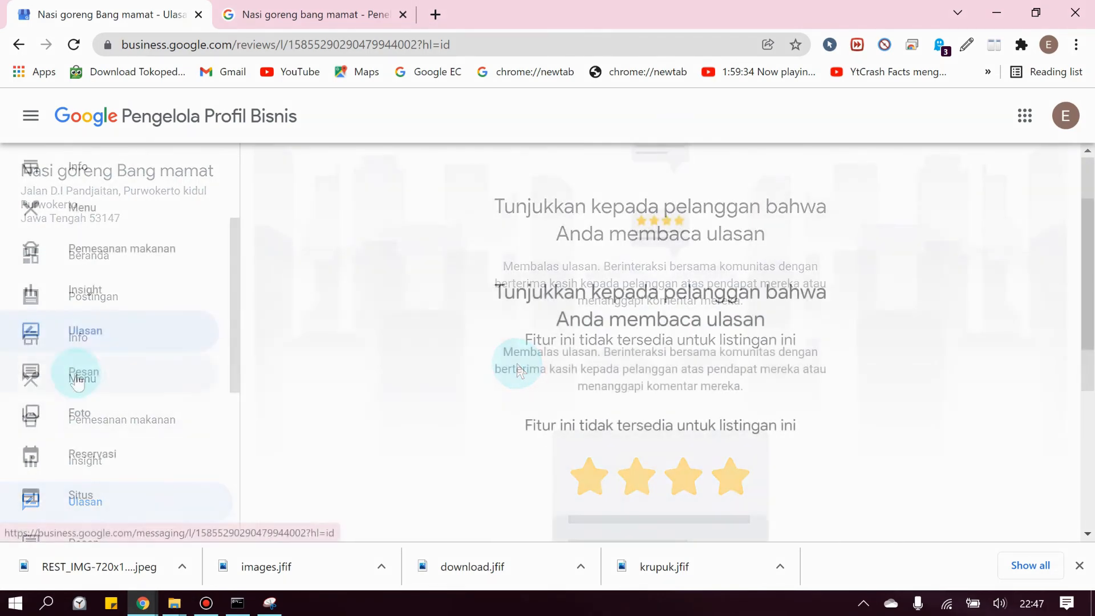
pyautogui.scroll(-3, 61, 367)
pyautogui.click(72, 368)
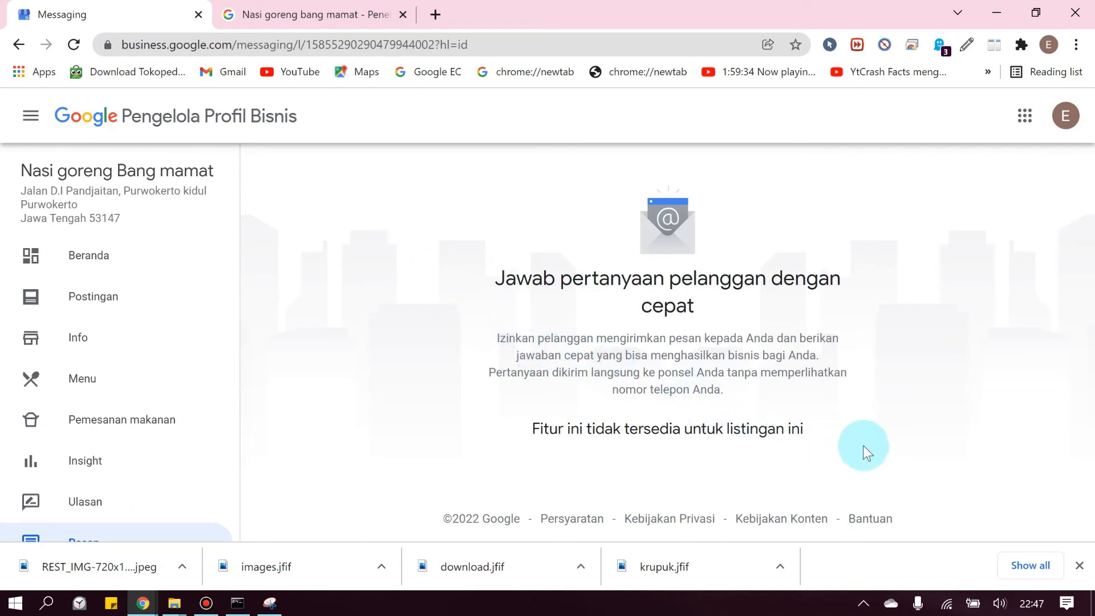
pyautogui.scroll(-4, 117, 436)
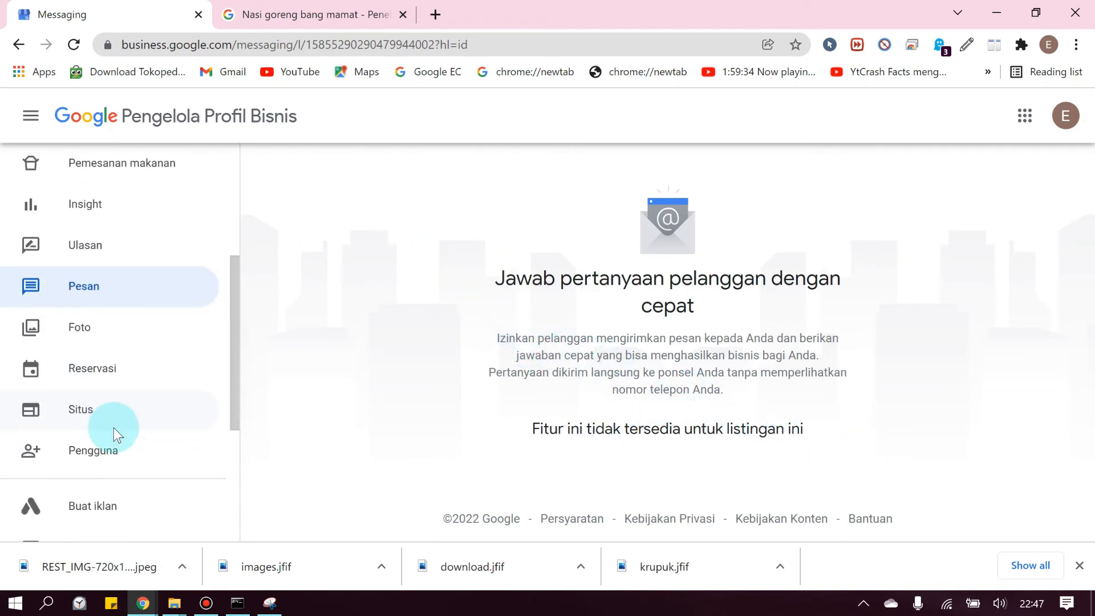
# Browse the Foto photo grid, then view the unavailable Reservasi page
pyautogui.click(80, 329)
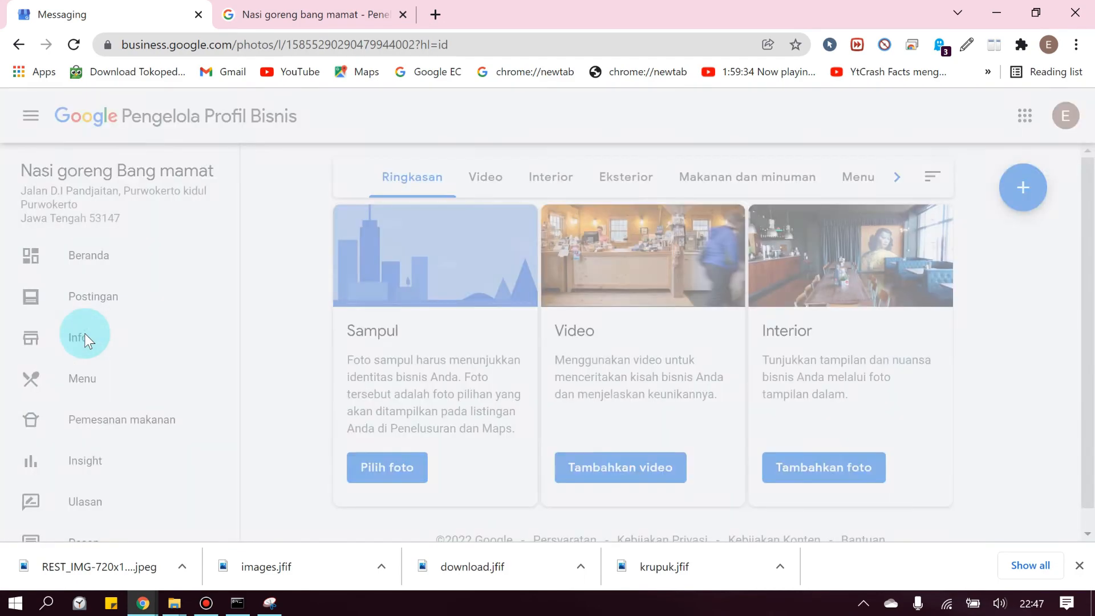
pyautogui.scroll(-6, 665, 374)
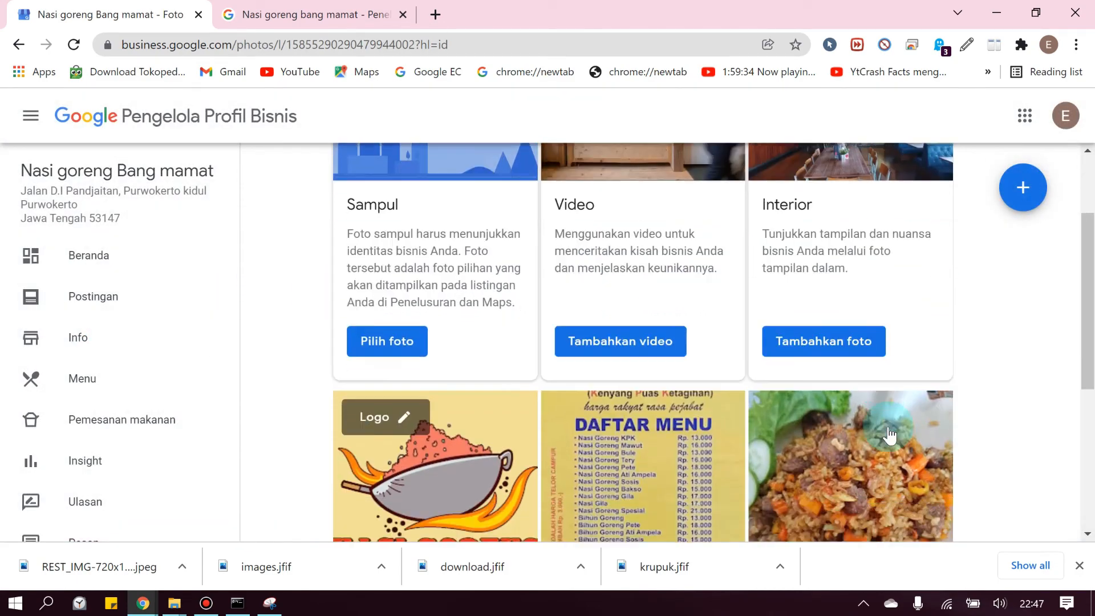
pyautogui.scroll(-2, 757, 456)
pyautogui.scroll(6, 753, 454)
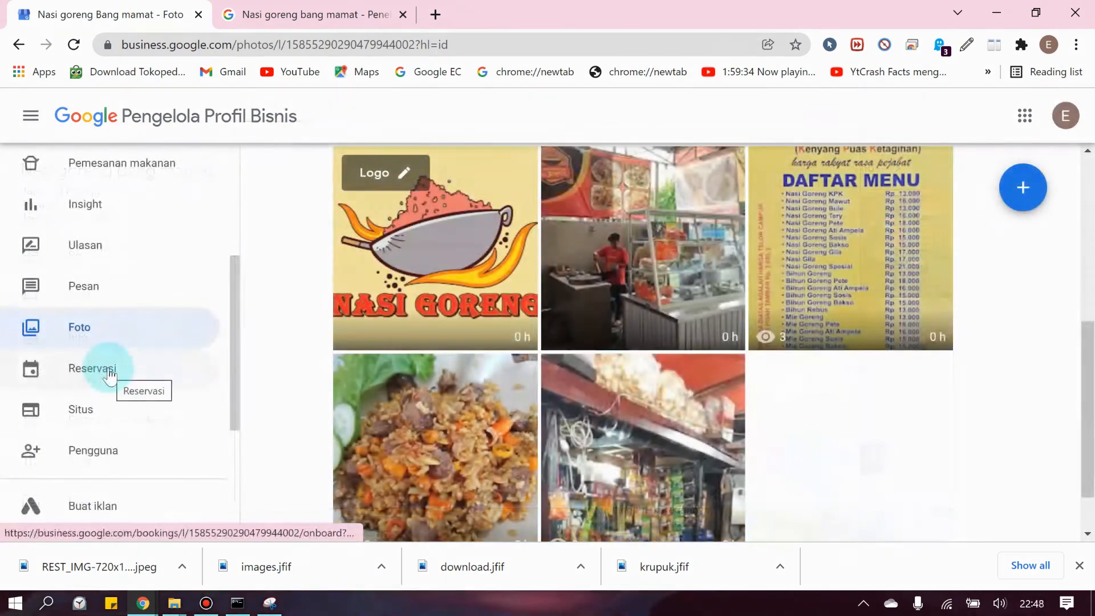
pyautogui.click(109, 368)
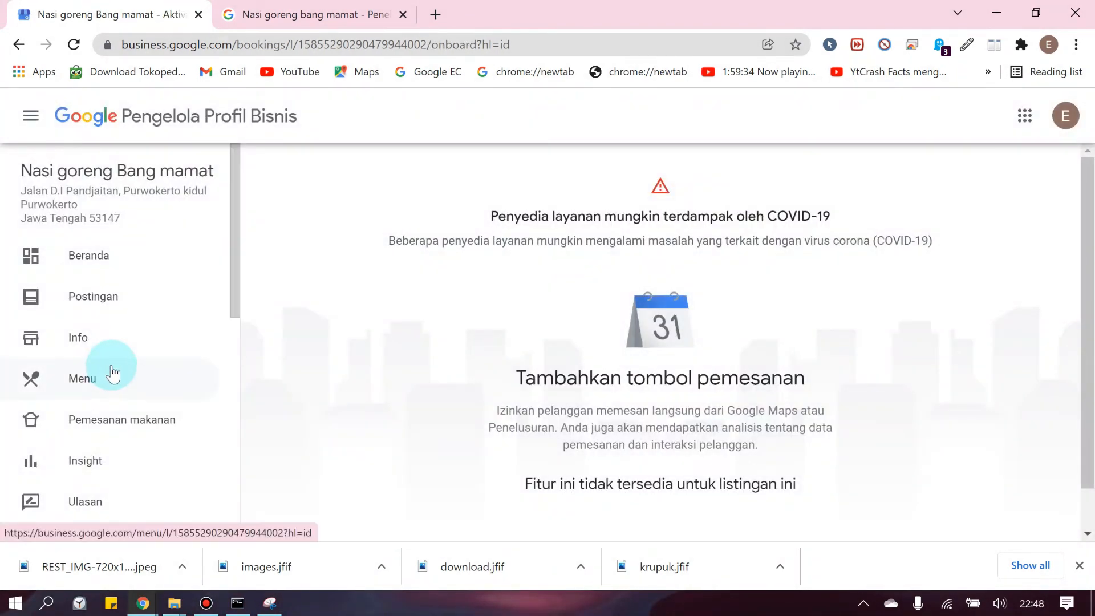
pyautogui.scroll(-5, 109, 371)
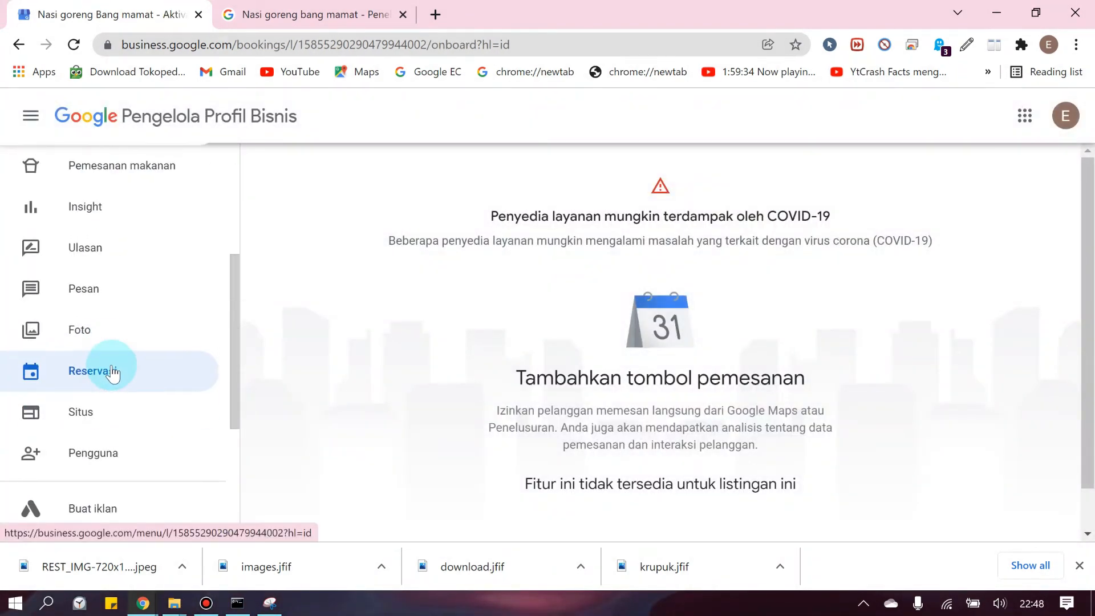
# Open the website editor and scroll through the site preview
pyautogui.click(100, 325)
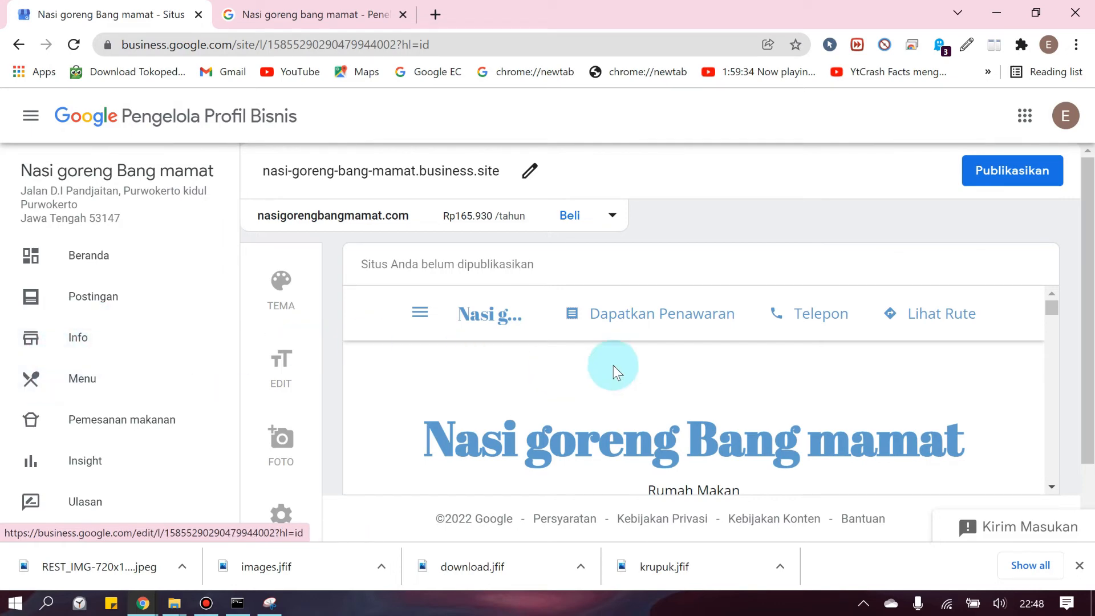
pyautogui.scroll(-1, 616, 364)
pyautogui.scroll(1, 622, 358)
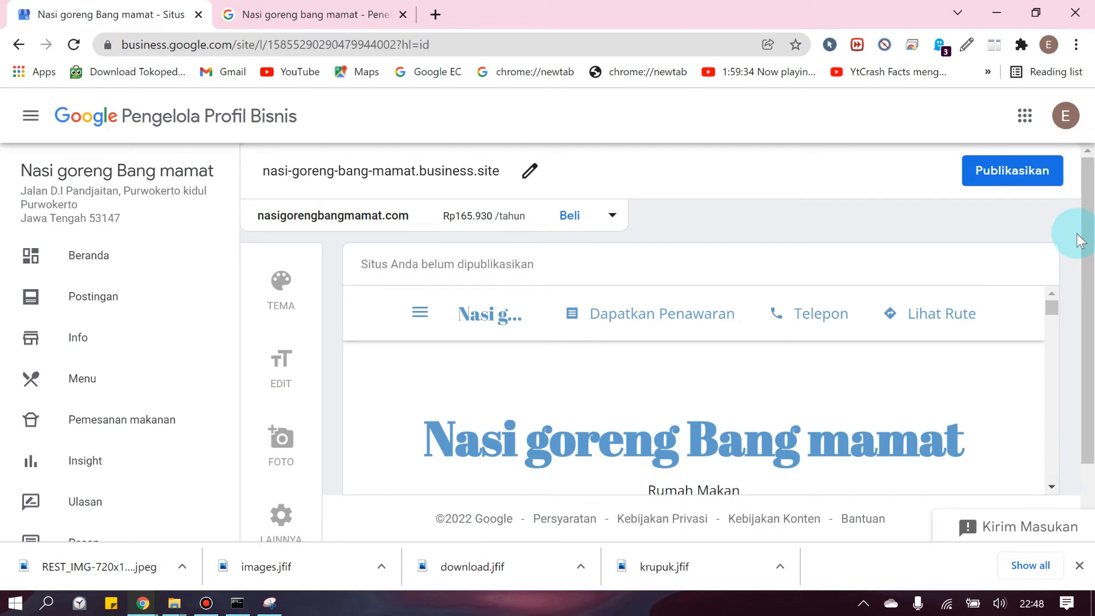
pyautogui.scroll(-2, 1080, 239)
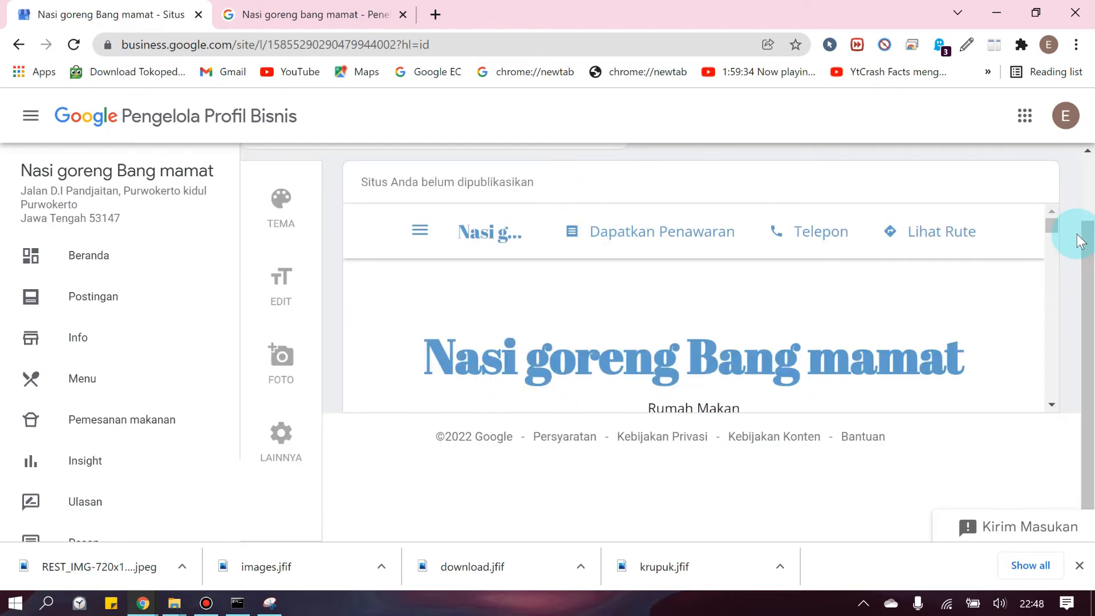
pyautogui.scroll(-3, 733, 313)
pyautogui.scroll(3, 750, 314)
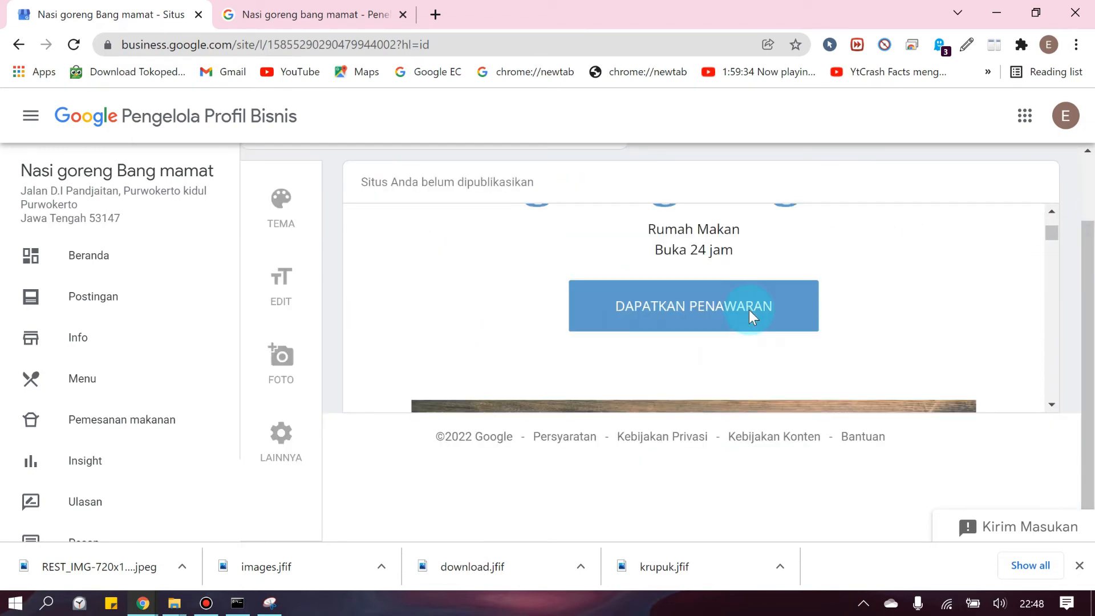
pyautogui.scroll(-2, 805, 312)
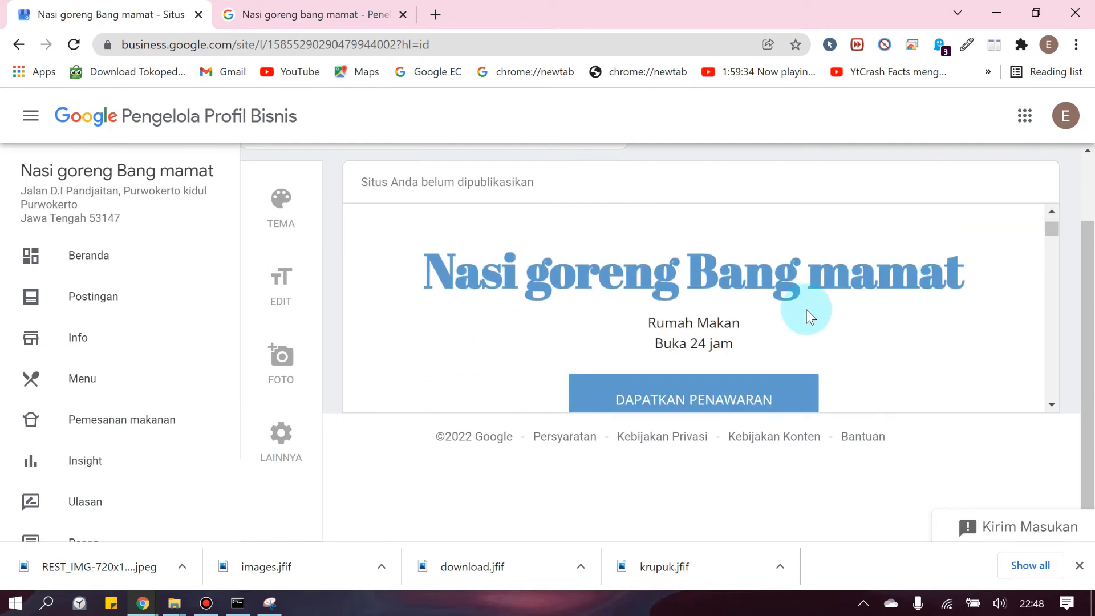
pyautogui.scroll(-4, 806, 310)
pyautogui.scroll(2, 806, 312)
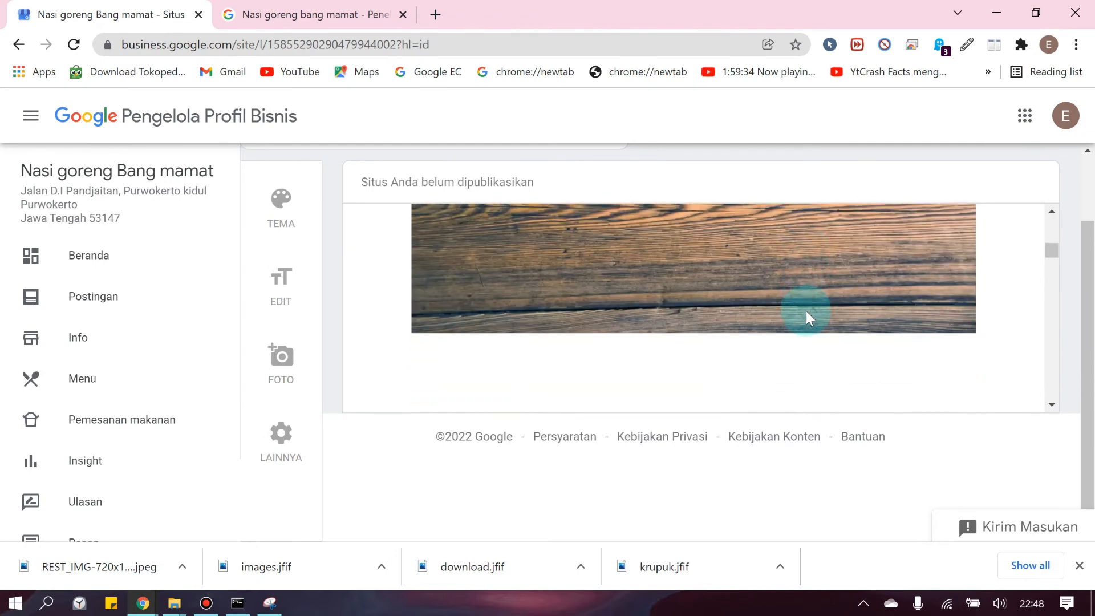
pyautogui.scroll(3, 772, 286)
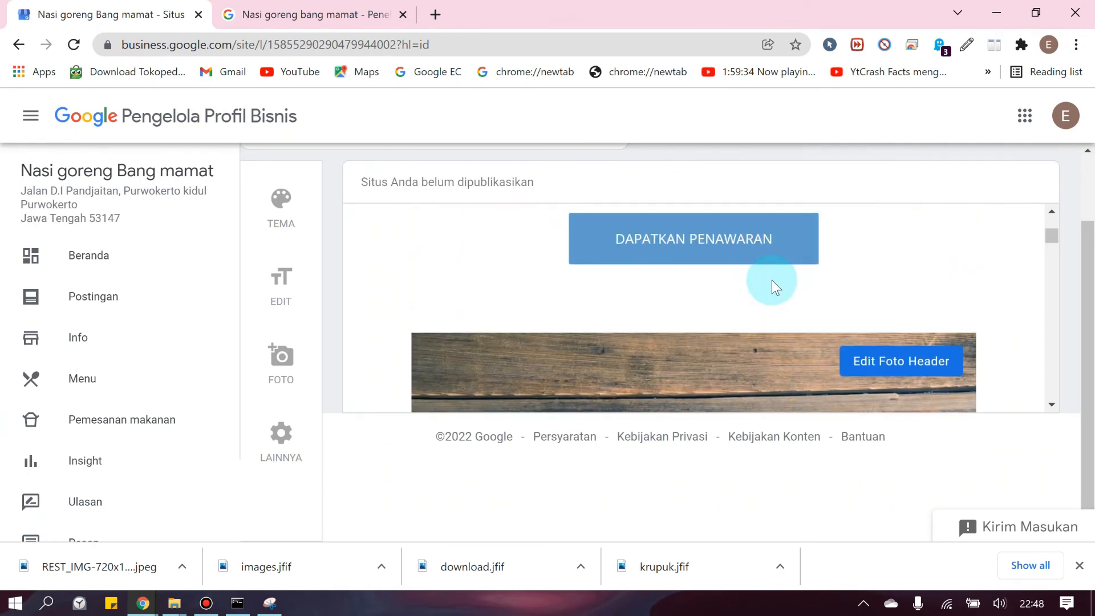
# Open the Edit panel showing description 'Rumah Makan' and title 'Nasi goreng Bang mamat'
pyautogui.click(692, 231)
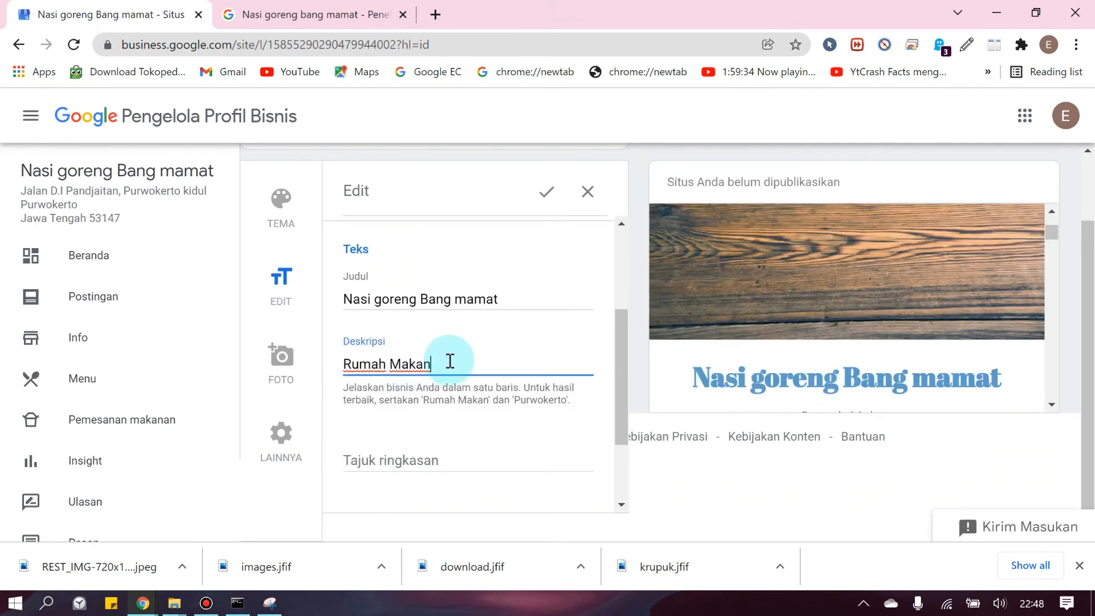
pyautogui.click(458, 298)
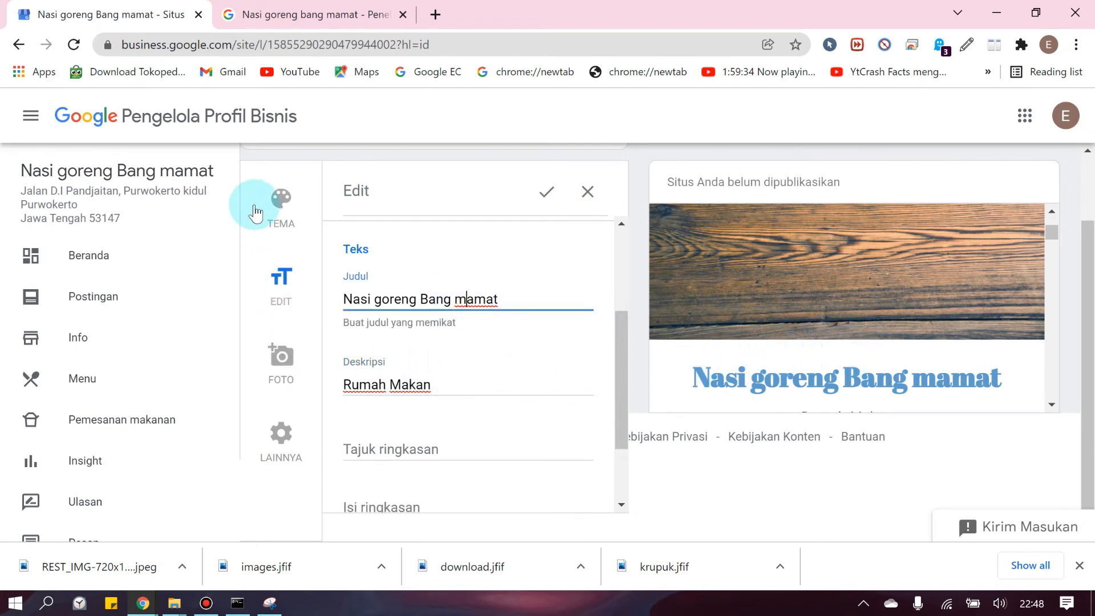
pyautogui.click(281, 203)
# Try Goldcrest, then apply and confirm the orange Cream Soda theme for the website
pyautogui.click(533, 373)
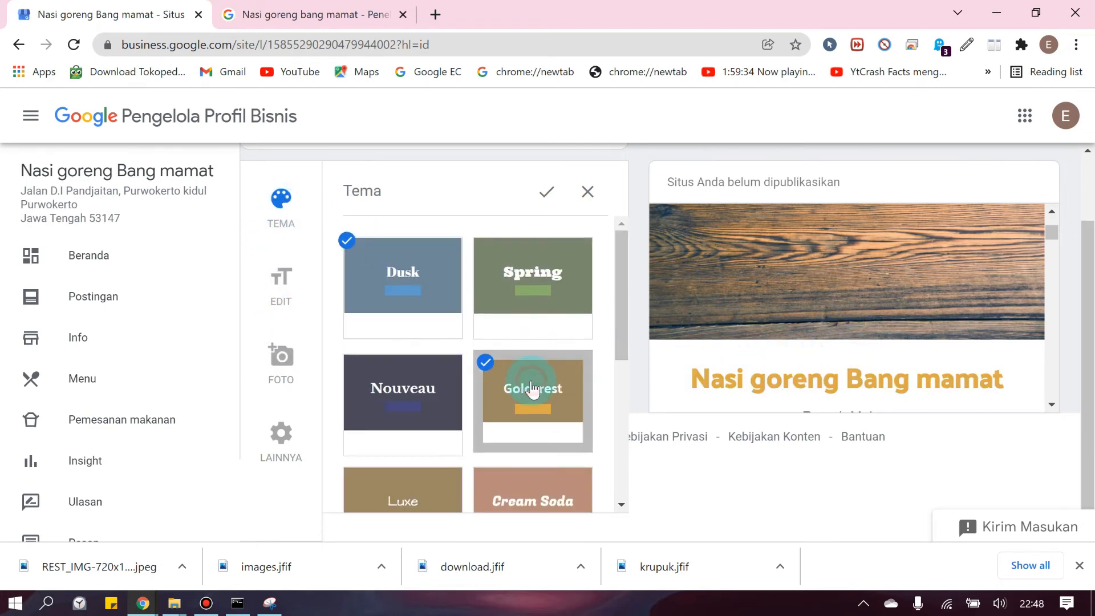
pyautogui.scroll(-3, 691, 365)
pyautogui.scroll(-3, 501, 433)
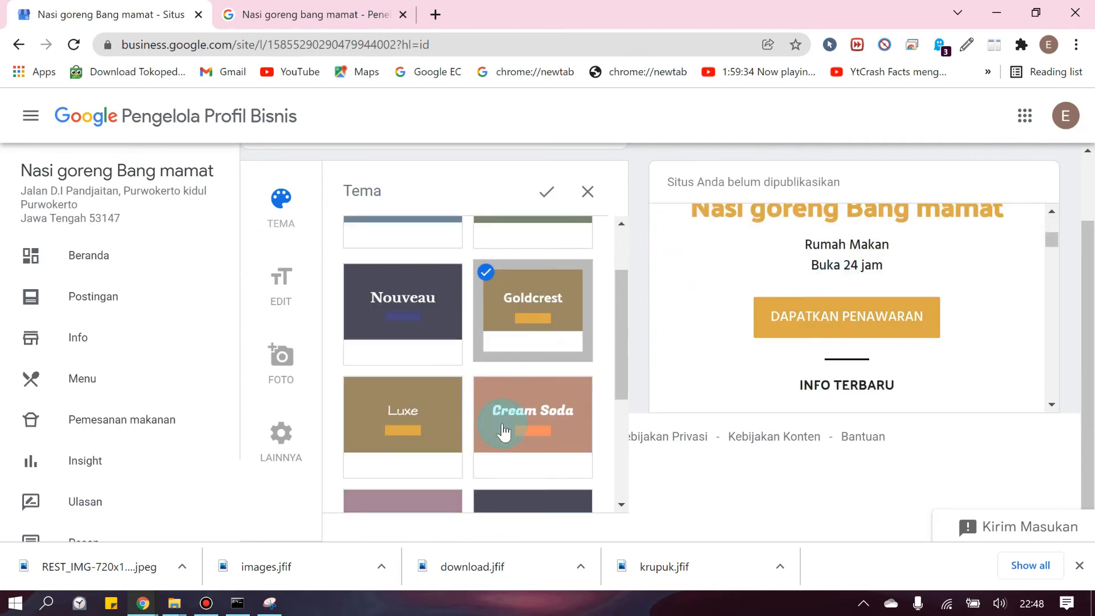
pyautogui.click(591, 353)
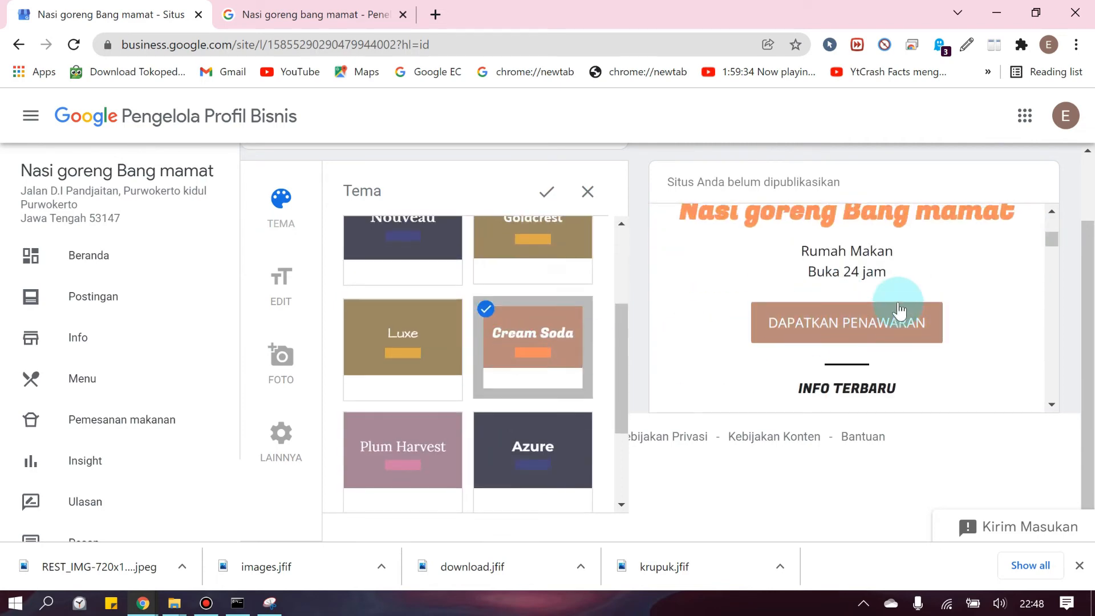
pyautogui.scroll(-8, 901, 311)
pyautogui.scroll(-5, 907, 314)
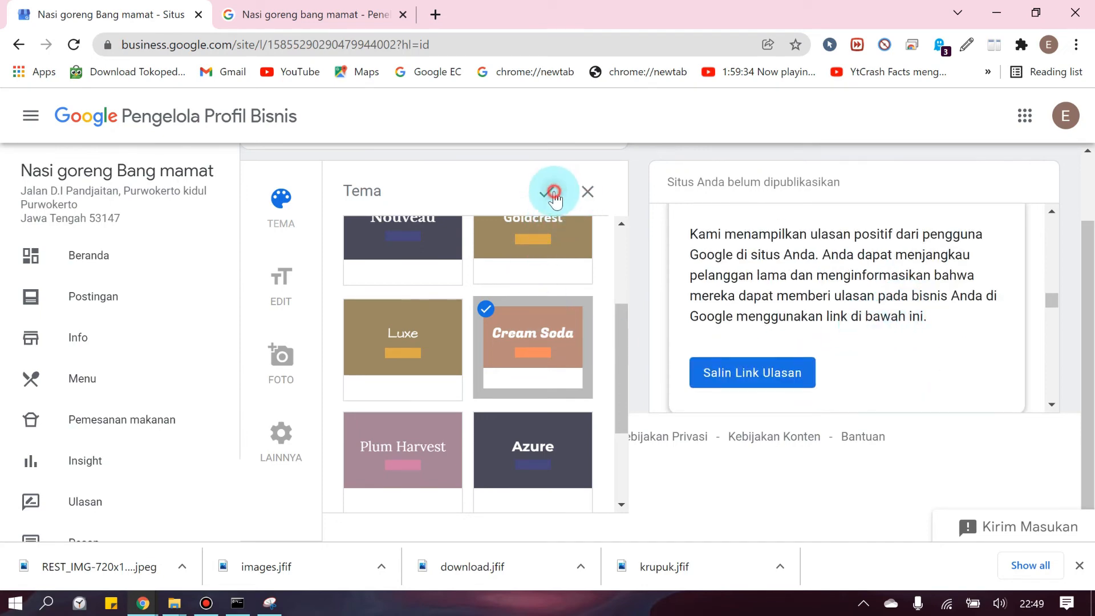
pyautogui.click(546, 192)
pyautogui.scroll(-6, 699, 330)
pyautogui.scroll(-6, 707, 342)
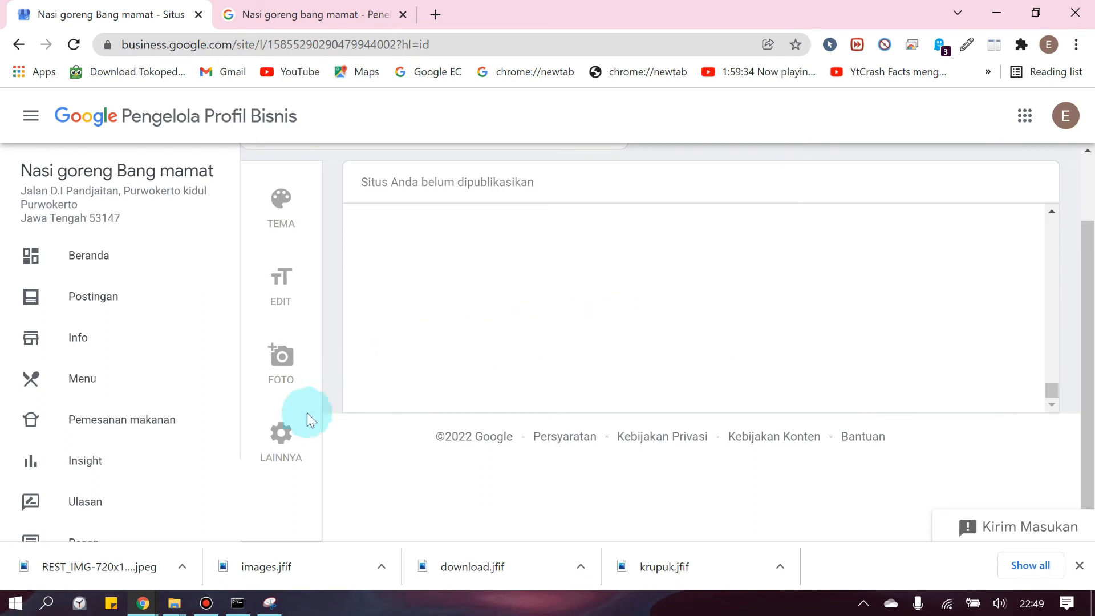
# Publish the site to nasi-goreng-bang-mamat.business.site and open the live site
pyautogui.click(281, 435)
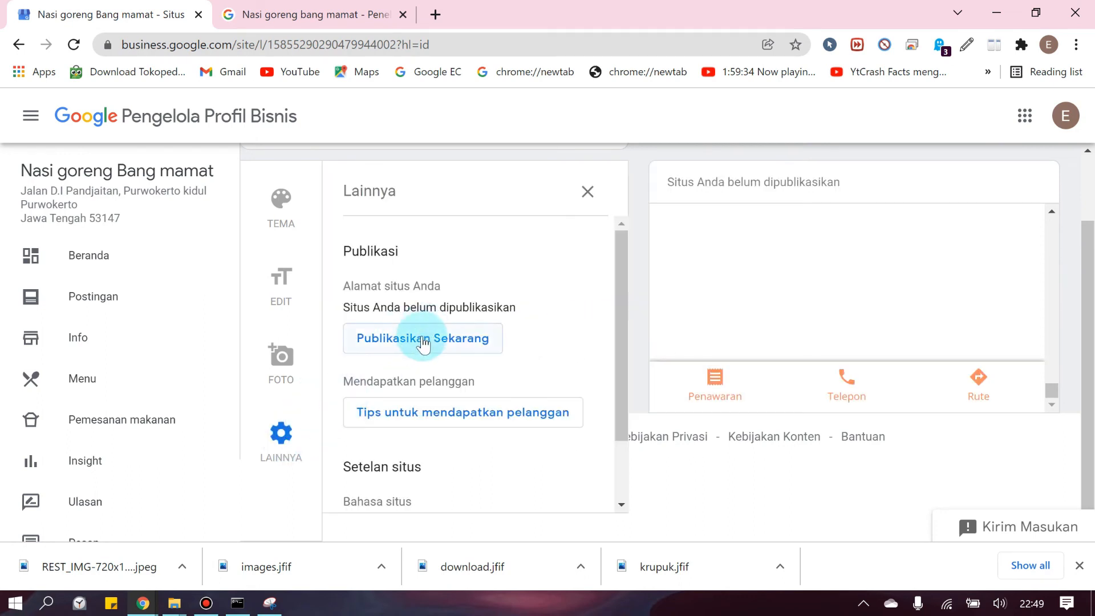
pyautogui.click(422, 342)
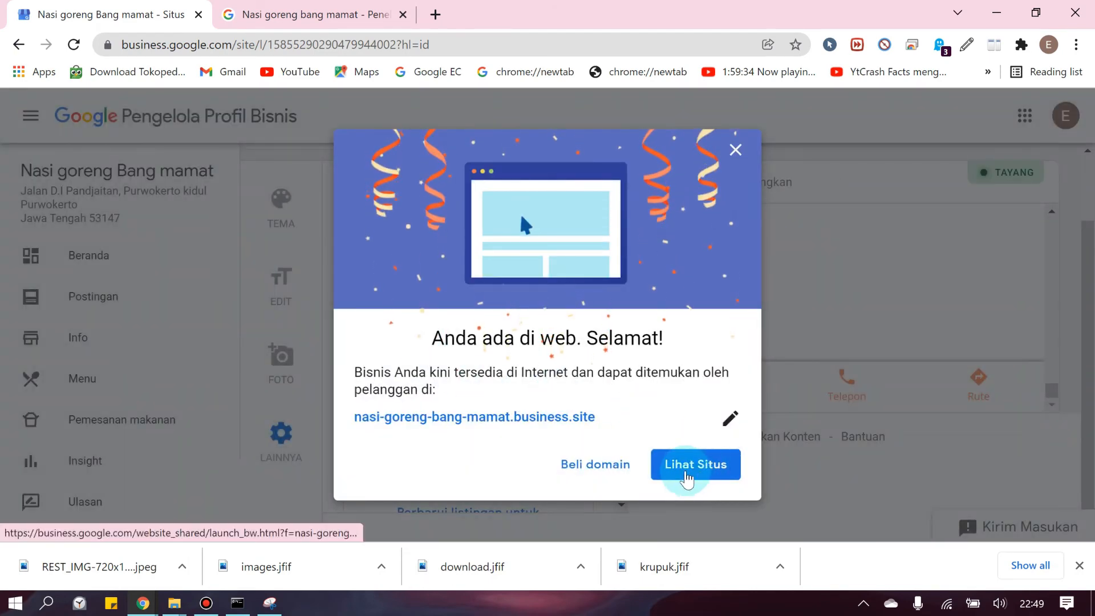
pyautogui.click(686, 474)
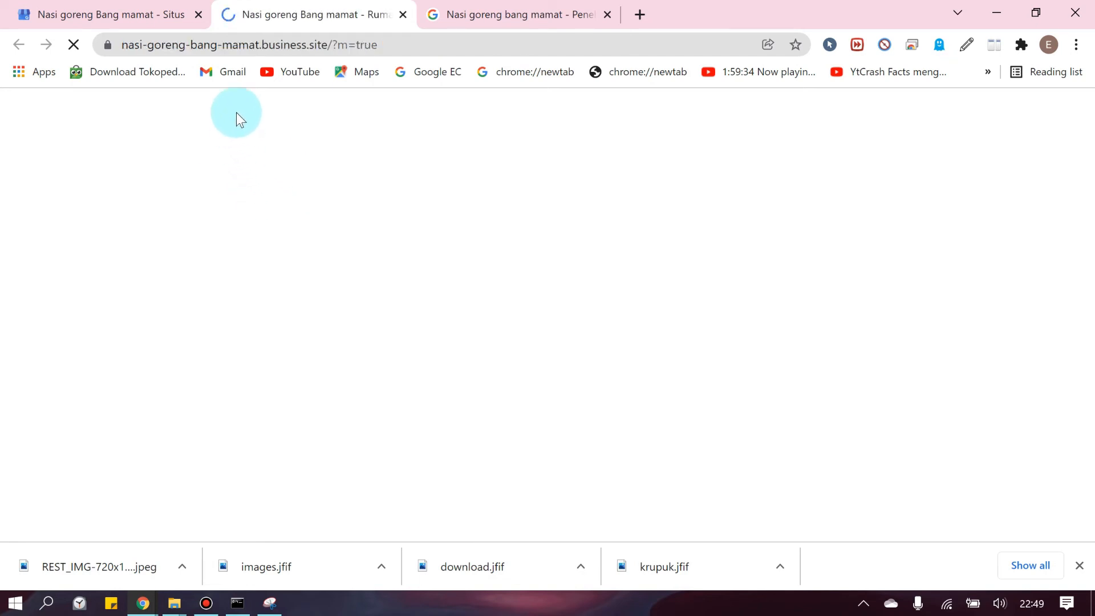
# Inspect the live site's business.site address and scroll through the published Nasi goreng Bang mamat page
pyautogui.click(124, 44)
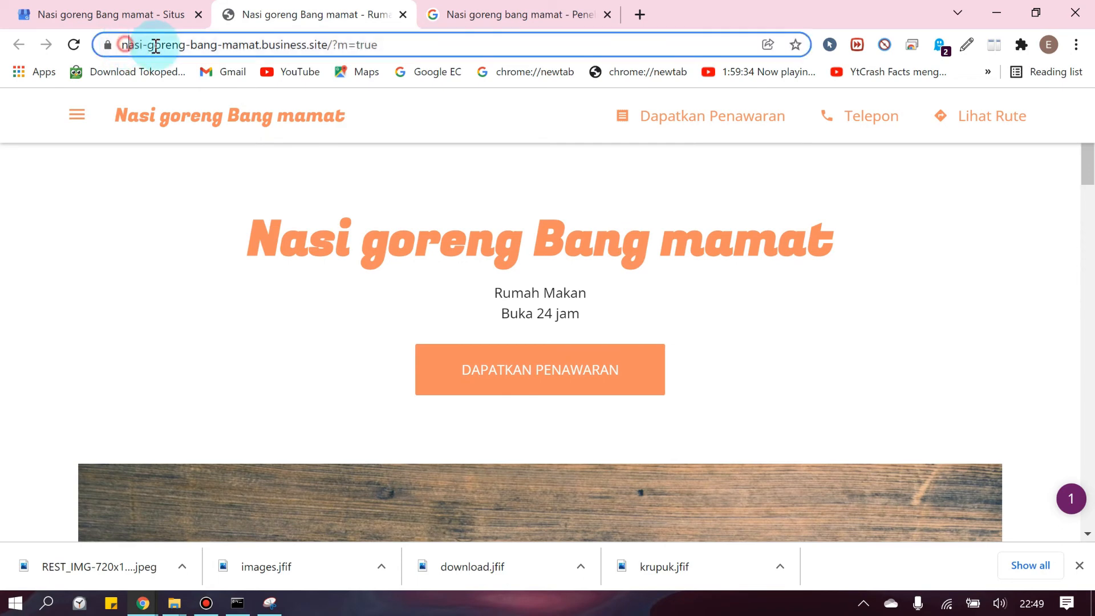
pyautogui.moveTo(155, 45); pyautogui.dragTo(269, 49)
pyautogui.click(330, 46)
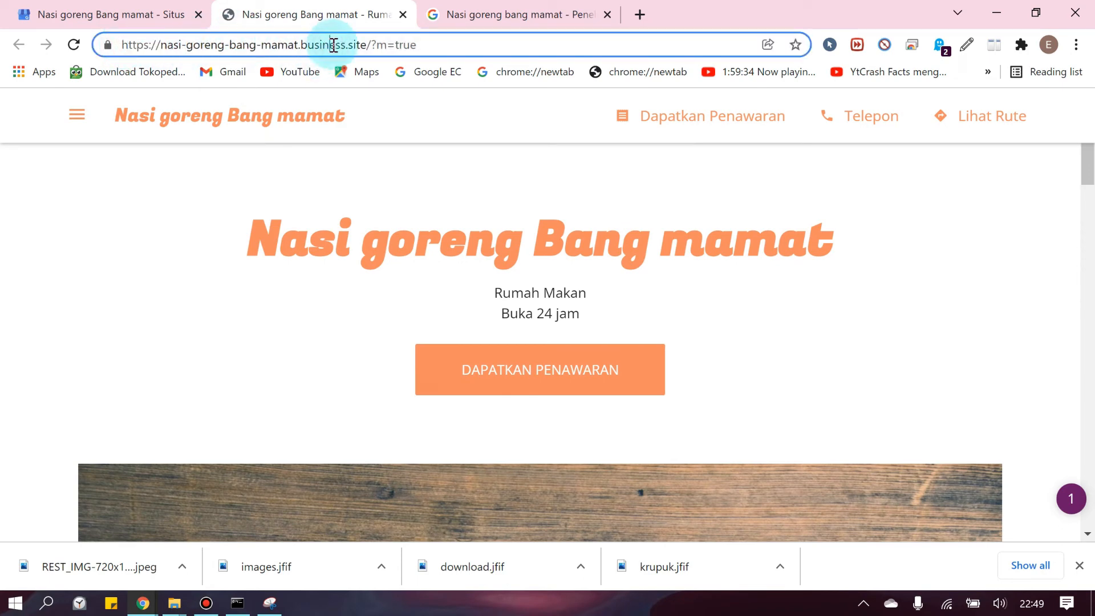
pyautogui.scroll(-3, 402, 232)
pyautogui.scroll(3, 306, 245)
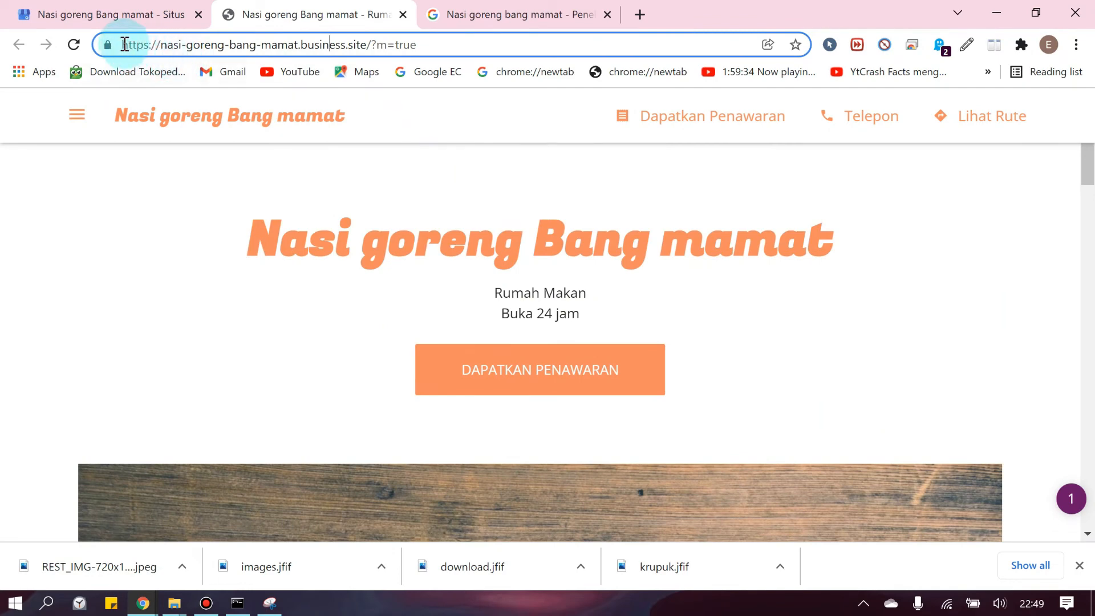
pyautogui.moveTo(124, 44); pyautogui.dragTo(149, 39)
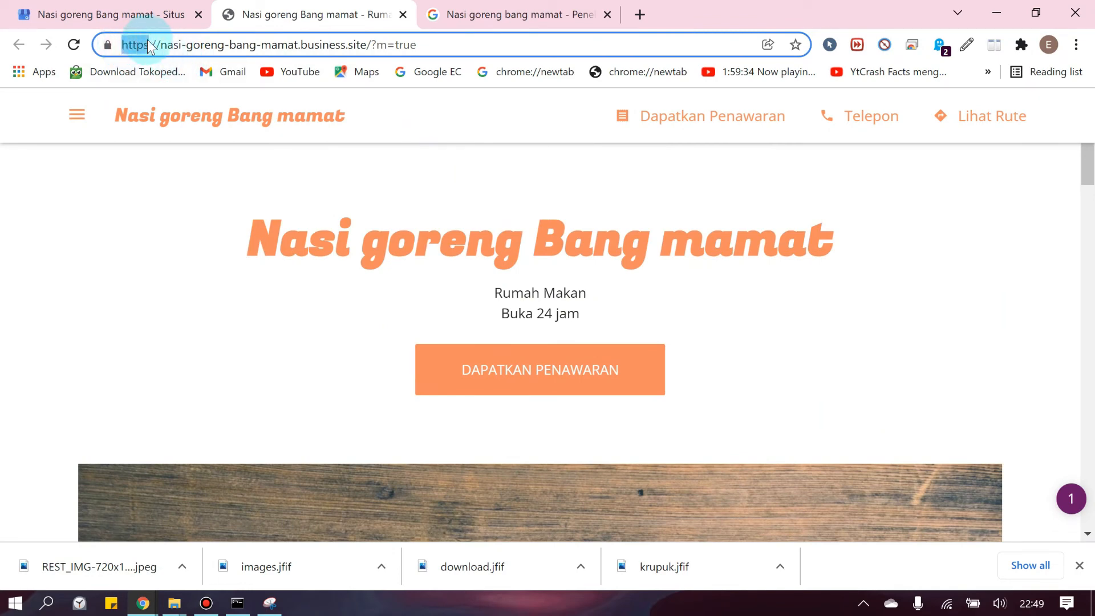
pyautogui.click(428, 183)
pyautogui.scroll(-5, 29, 281)
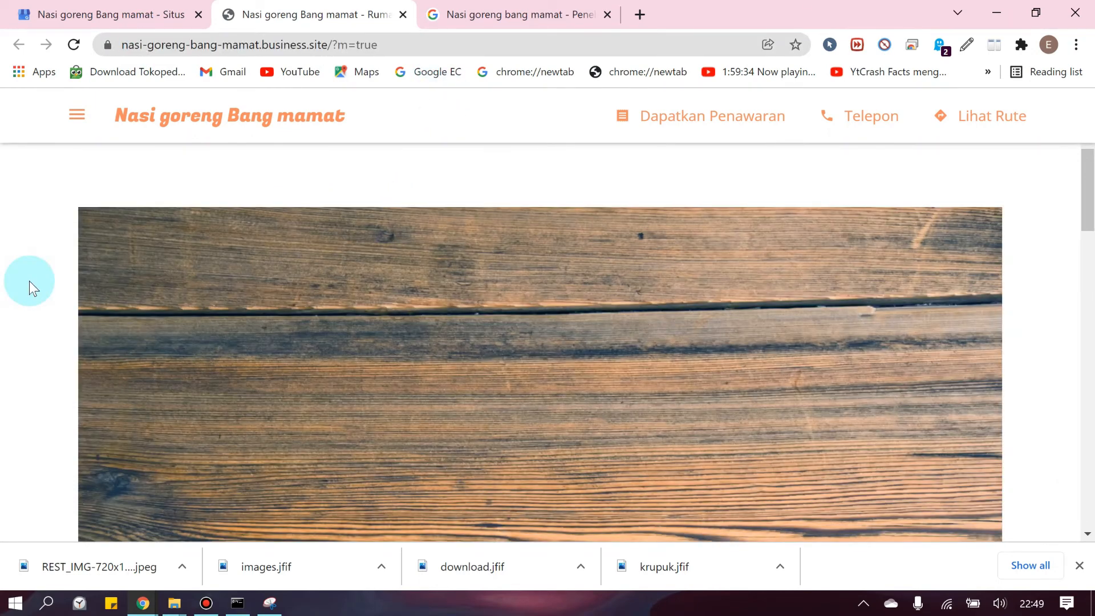
pyautogui.scroll(-3, 29, 281)
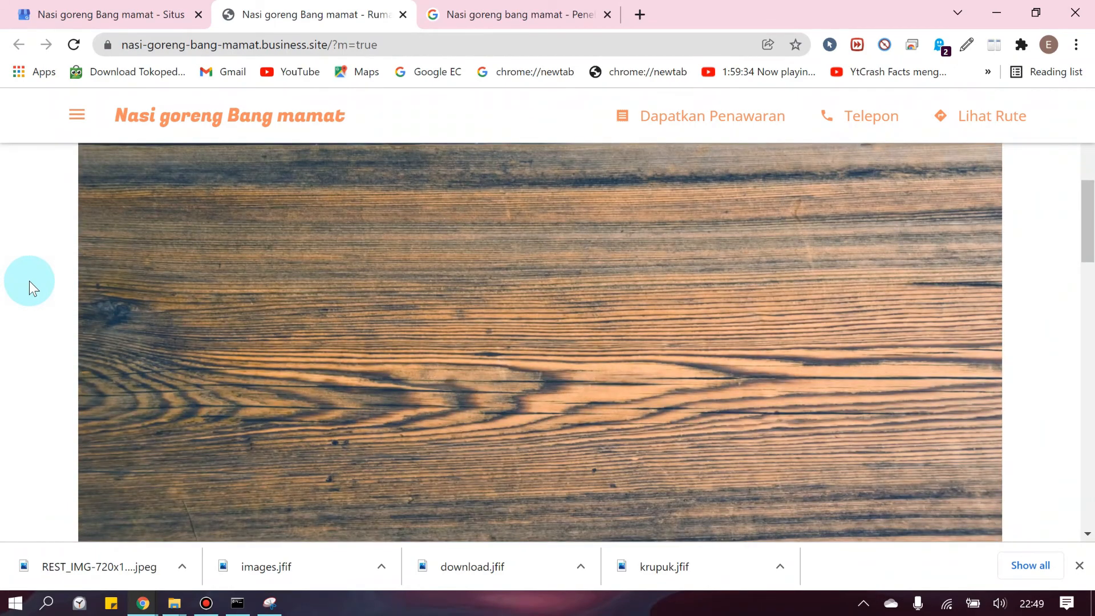
pyautogui.scroll(-15, 30, 280)
pyautogui.scroll(15, 32, 286)
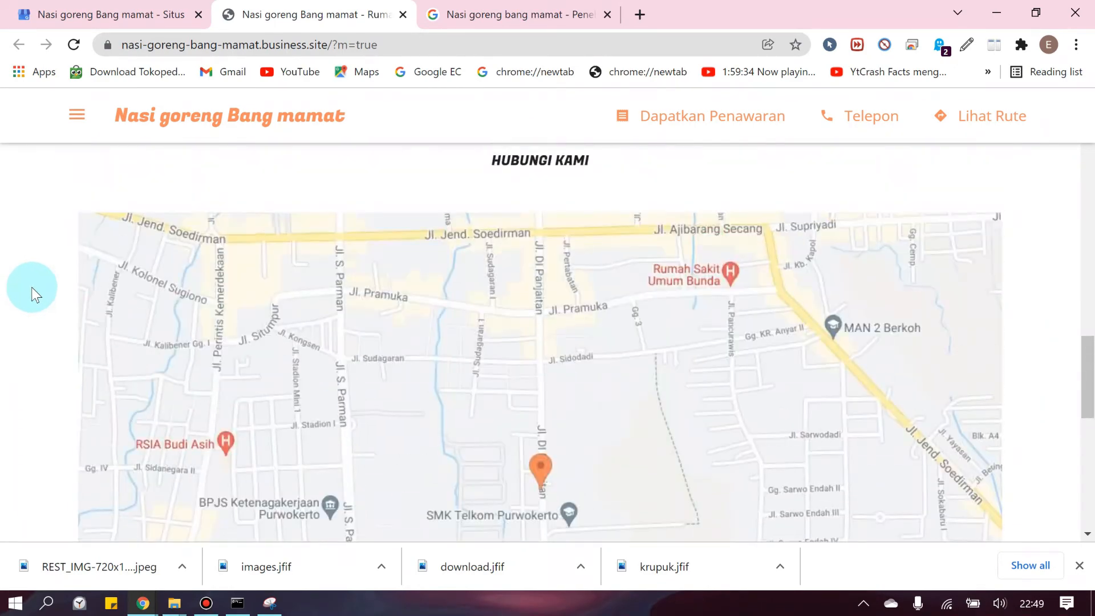
pyautogui.scroll(5, 32, 286)
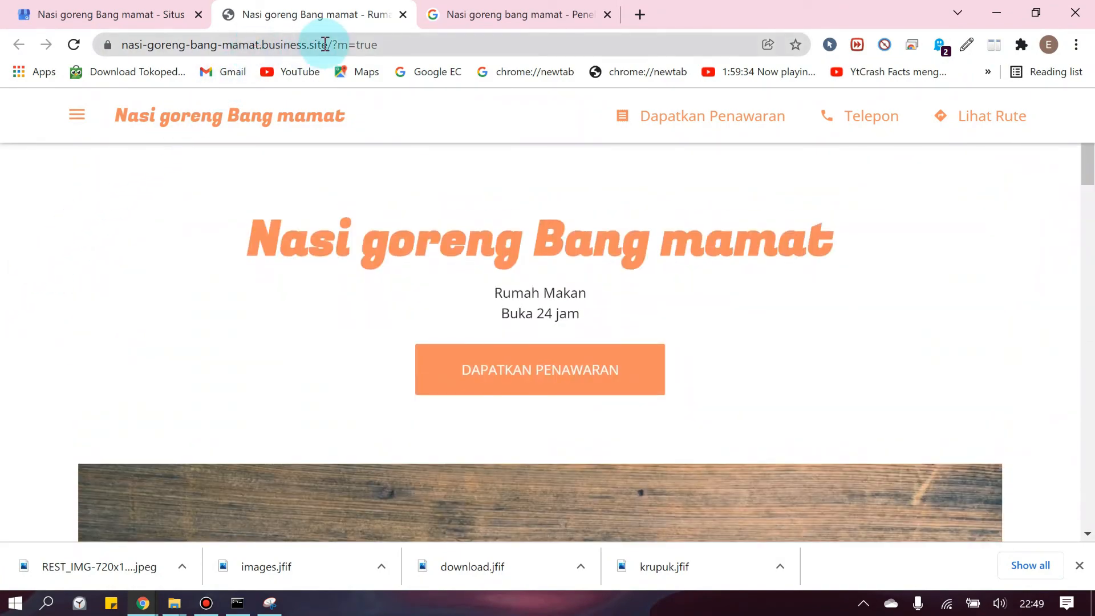
# Select the nasi-goreng-bang-mamat.business.site address, then return to the editor to buy a custom domain
pyautogui.moveTo(328, 45); pyautogui.dragTo(120, 50)
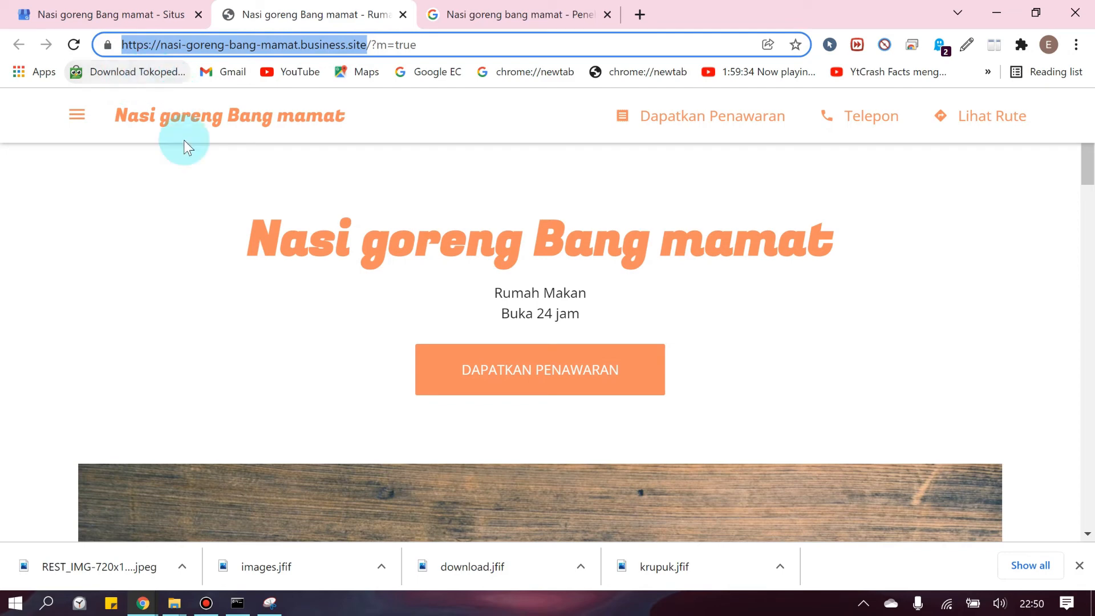
pyautogui.click(138, 215)
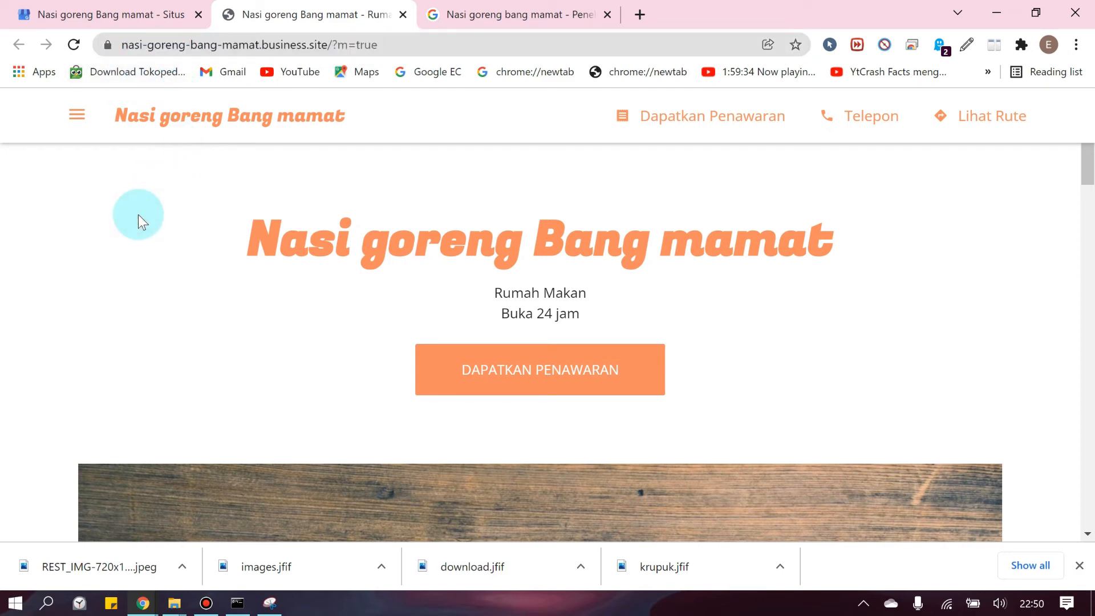
pyautogui.click(103, 14)
pyautogui.click(593, 467)
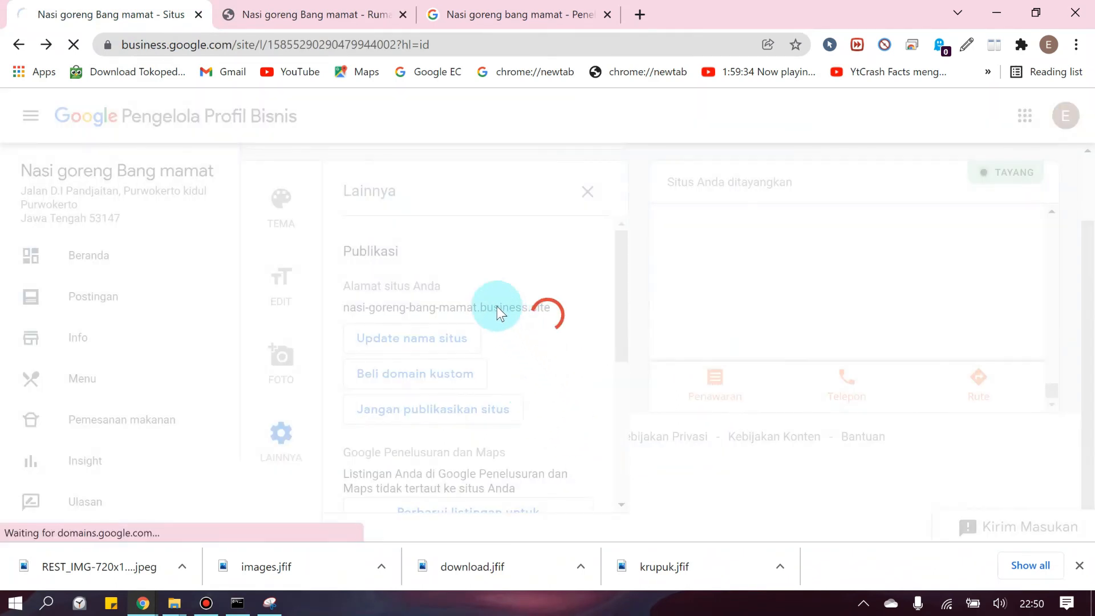
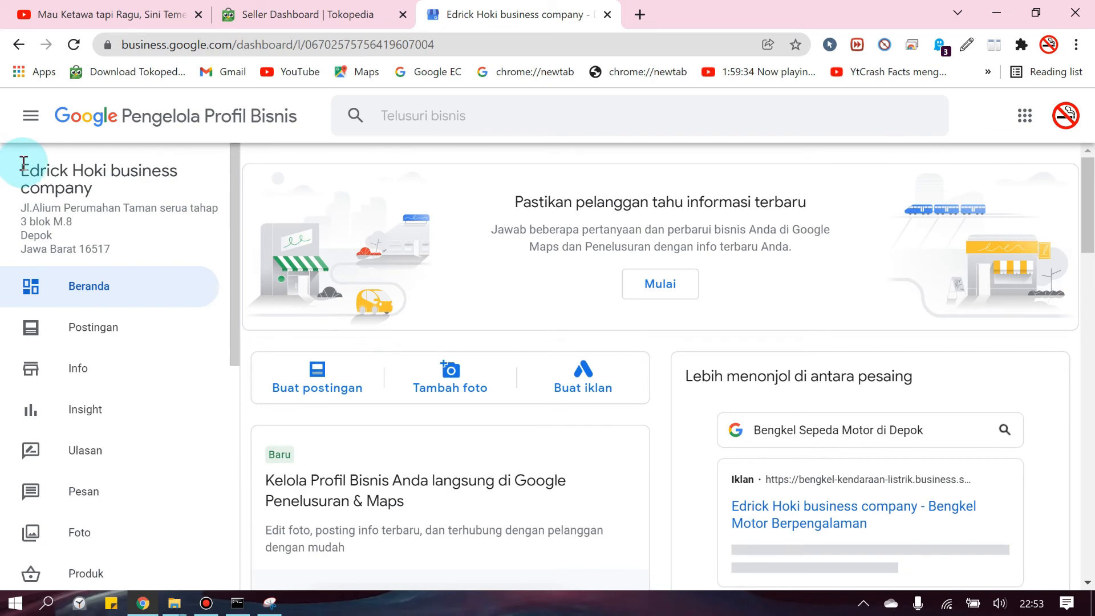
# Review the Business Profile dashboard, pointing out the business name and a customer review
pyautogui.moveTo(23, 163); pyautogui.dragTo(94, 189)
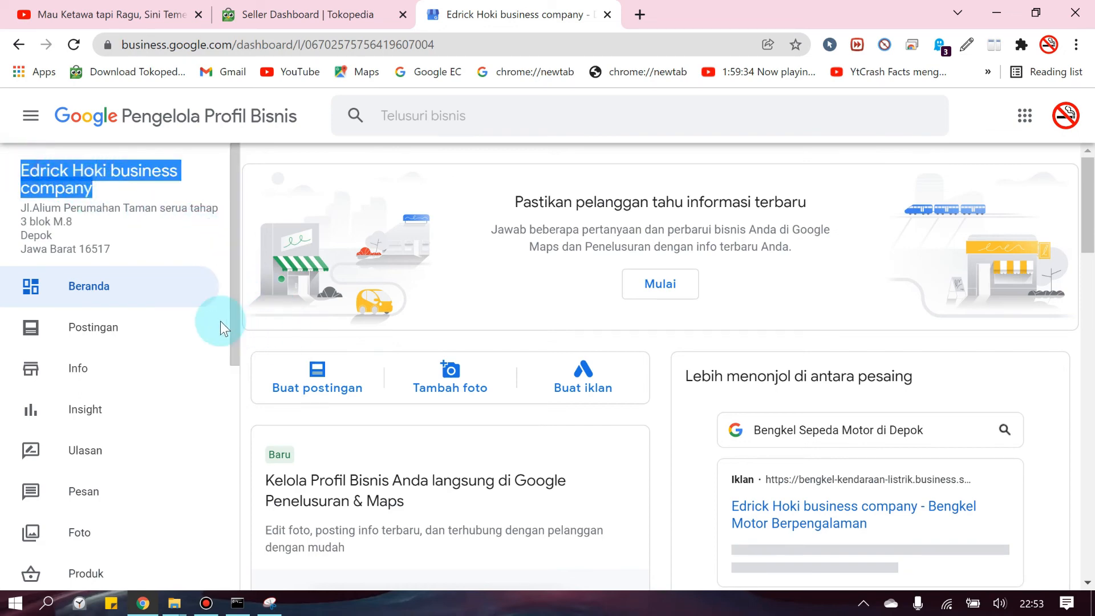
pyautogui.click(248, 341)
pyautogui.scroll(-7, 590, 263)
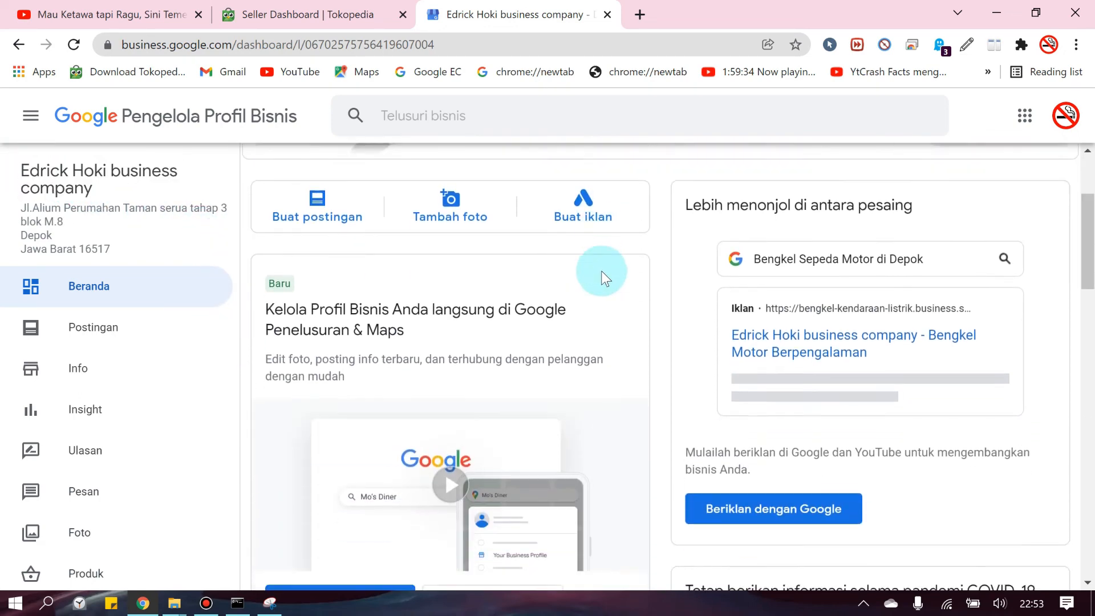
pyautogui.scroll(-2, 670, 296)
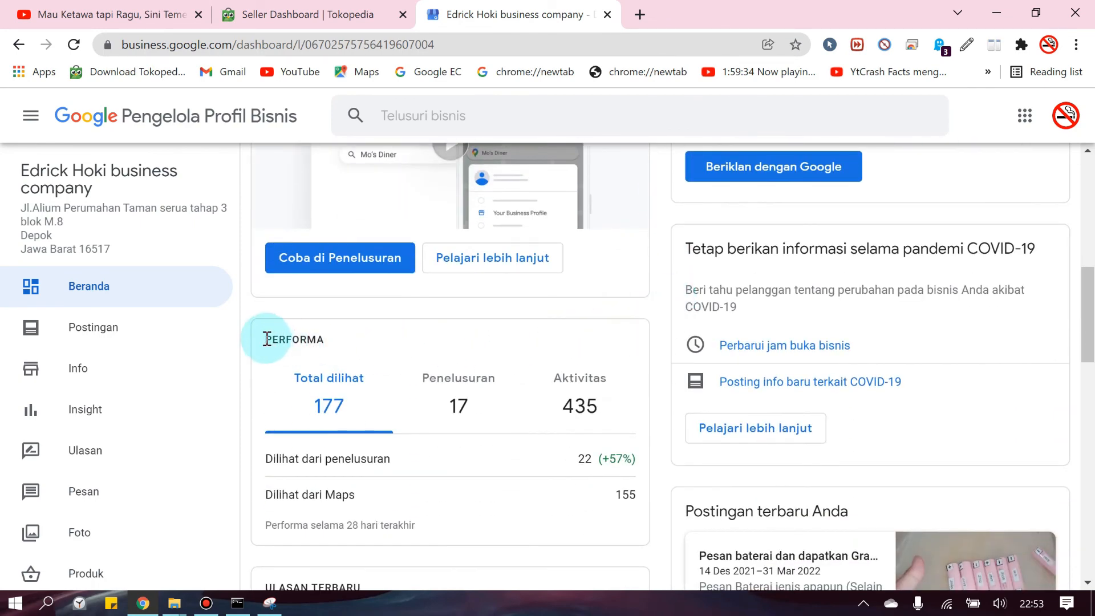
pyautogui.scroll(-5, 449, 372)
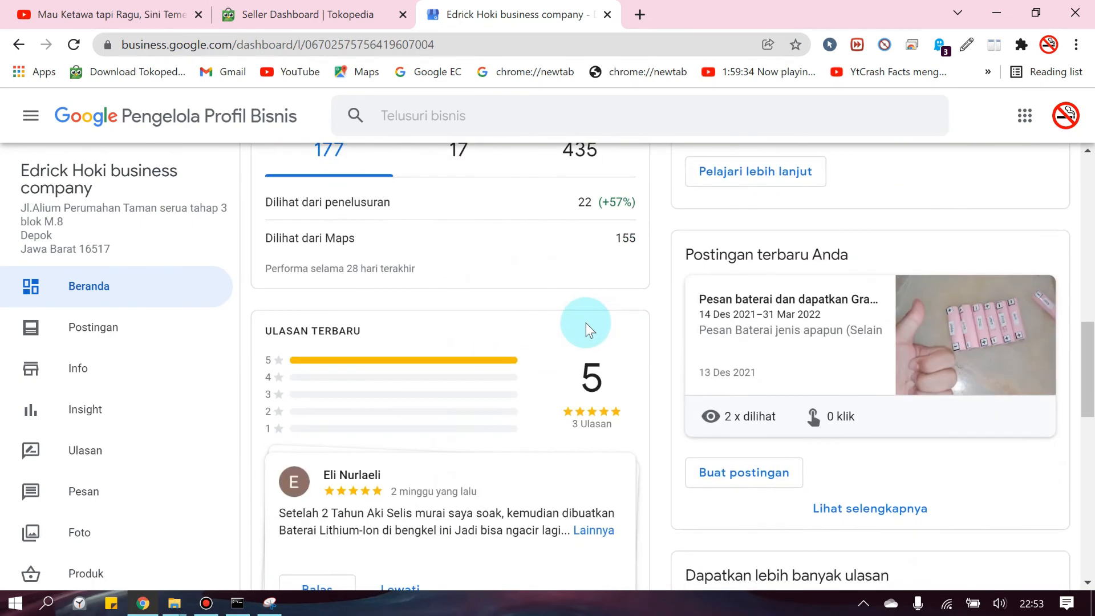
pyautogui.scroll(-3, 586, 323)
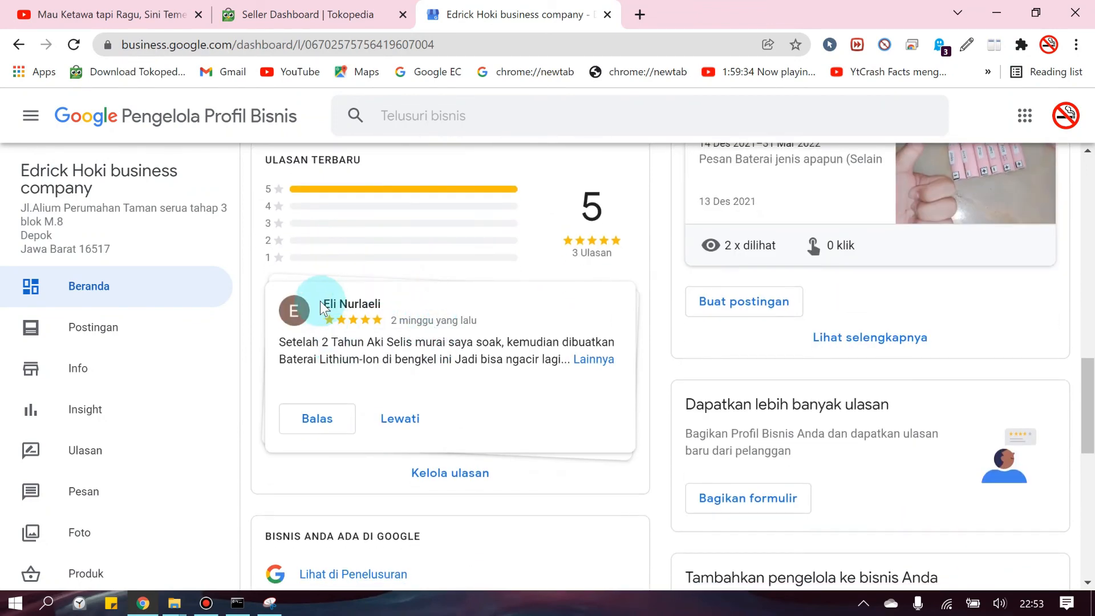
pyautogui.doubleClick(281, 341)
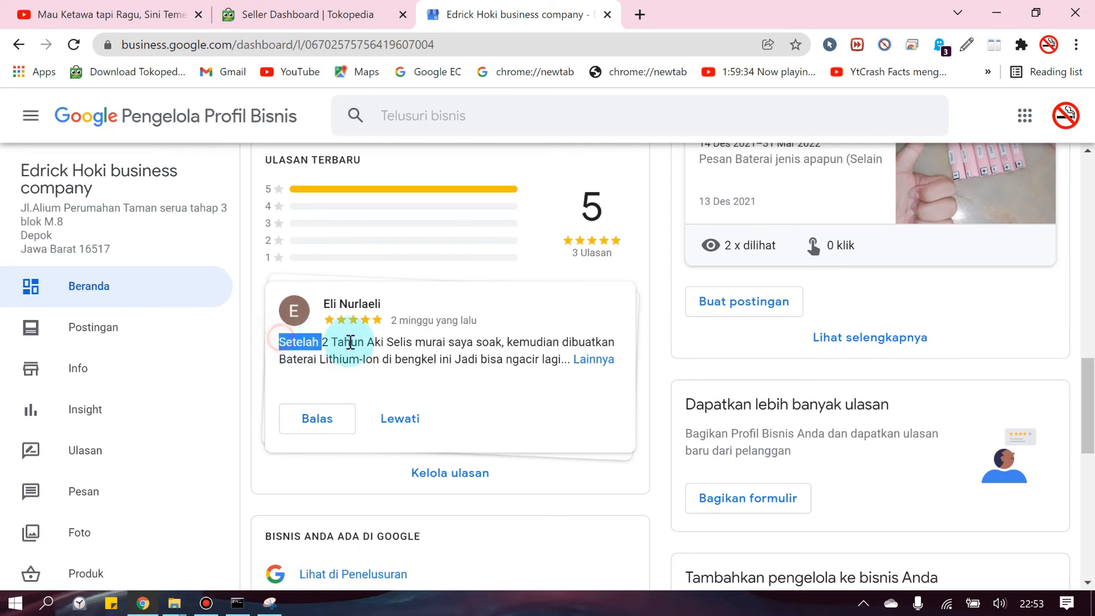
pyautogui.moveTo(351, 342); pyautogui.dragTo(518, 359)
pyautogui.click(519, 358)
# Point out the Lengkapi Profil Bisnis Anda card while scrolling the dashboard
pyautogui.scroll(-2, 501, 344)
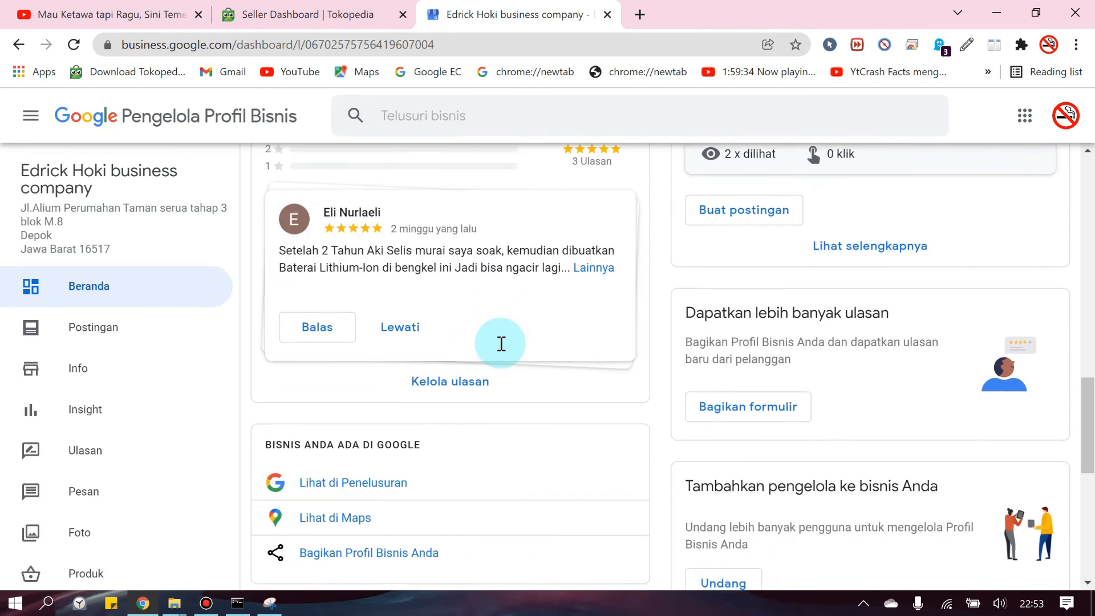
pyautogui.scroll(-9, 501, 344)
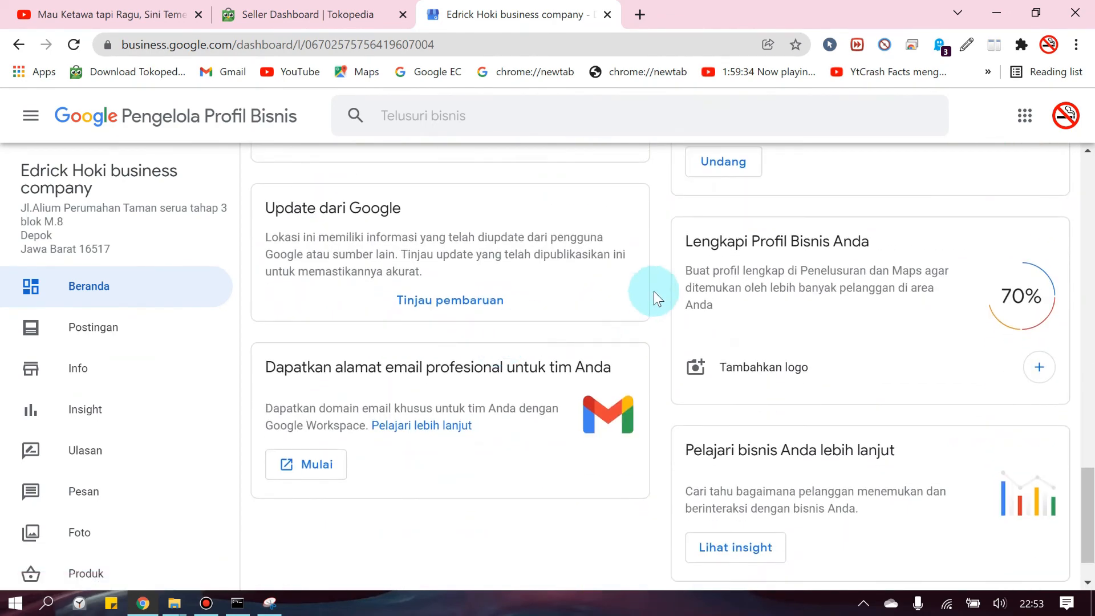
pyautogui.moveTo(685, 242); pyautogui.dragTo(967, 288)
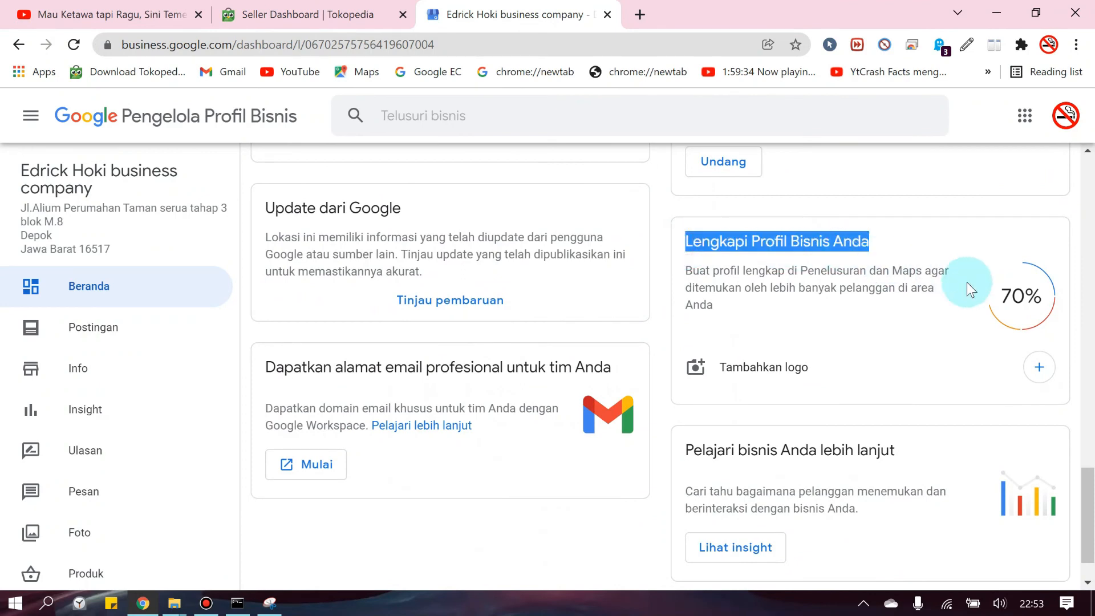
pyautogui.click(849, 322)
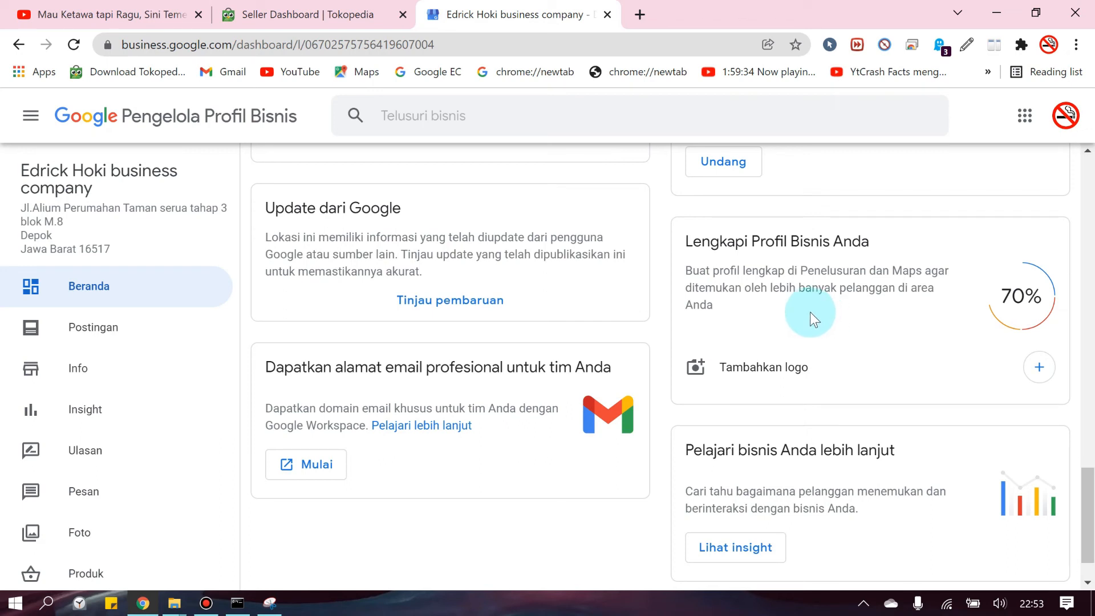
pyautogui.scroll(-2, 804, 310)
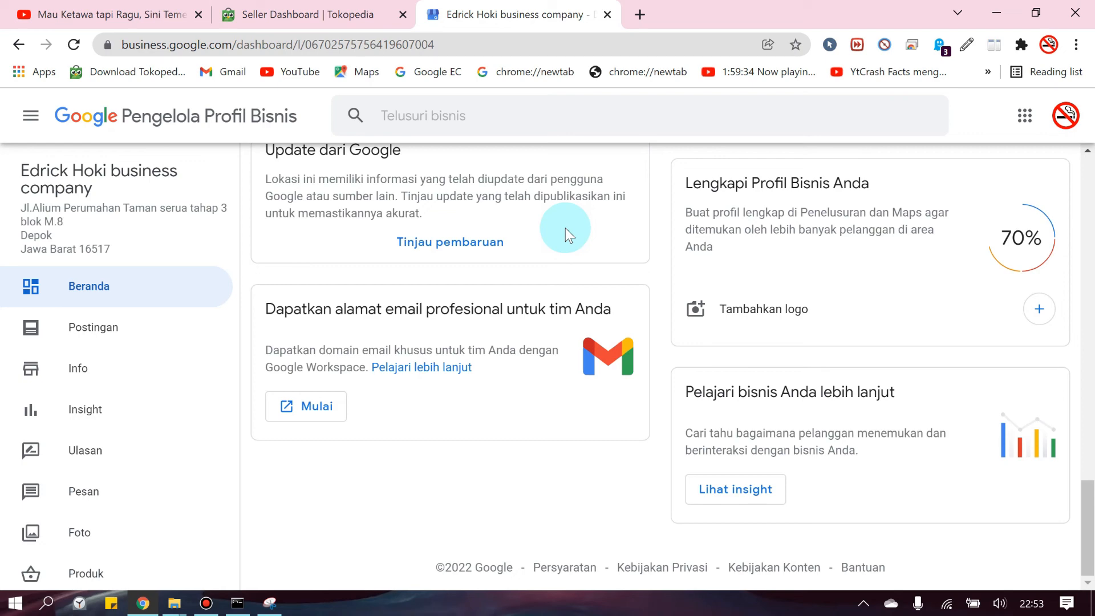
pyautogui.scroll(6, 509, 286)
pyautogui.scroll(-3, 98, 501)
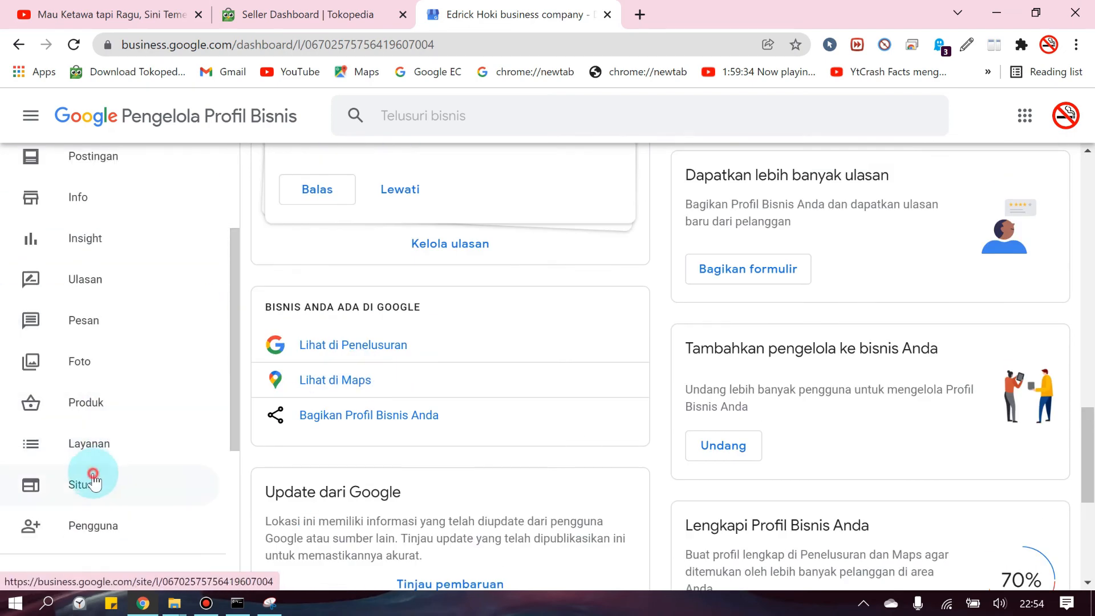
# From the Situs section, open the published bengkel-kendaraan-listrik.business.site website in a new tab
pyautogui.click(94, 478)
pyautogui.click(1017, 196)
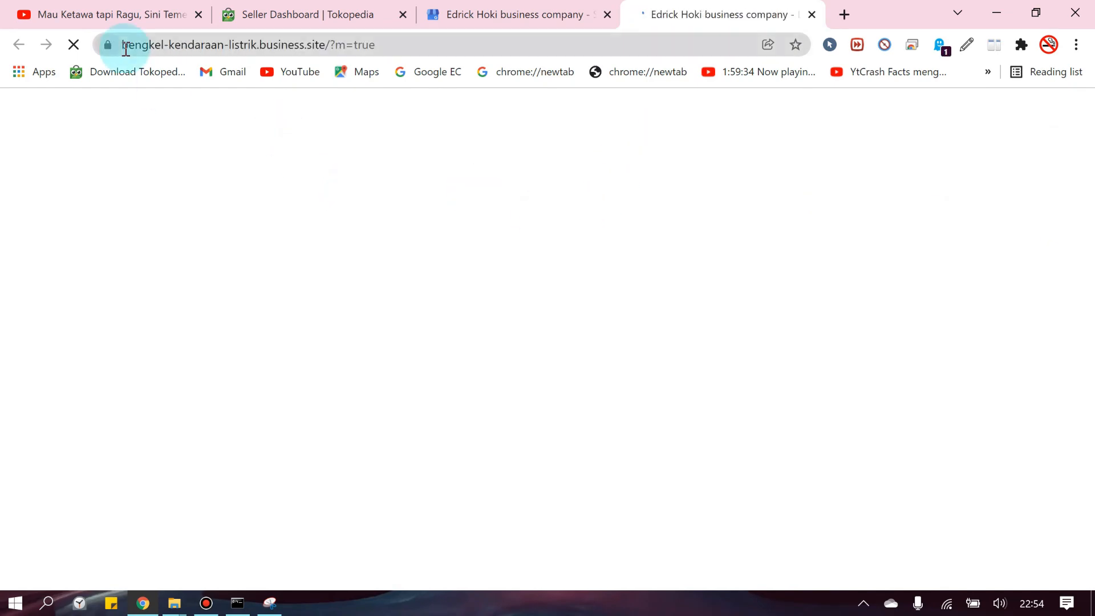
pyautogui.scroll(-8, 301, 240)
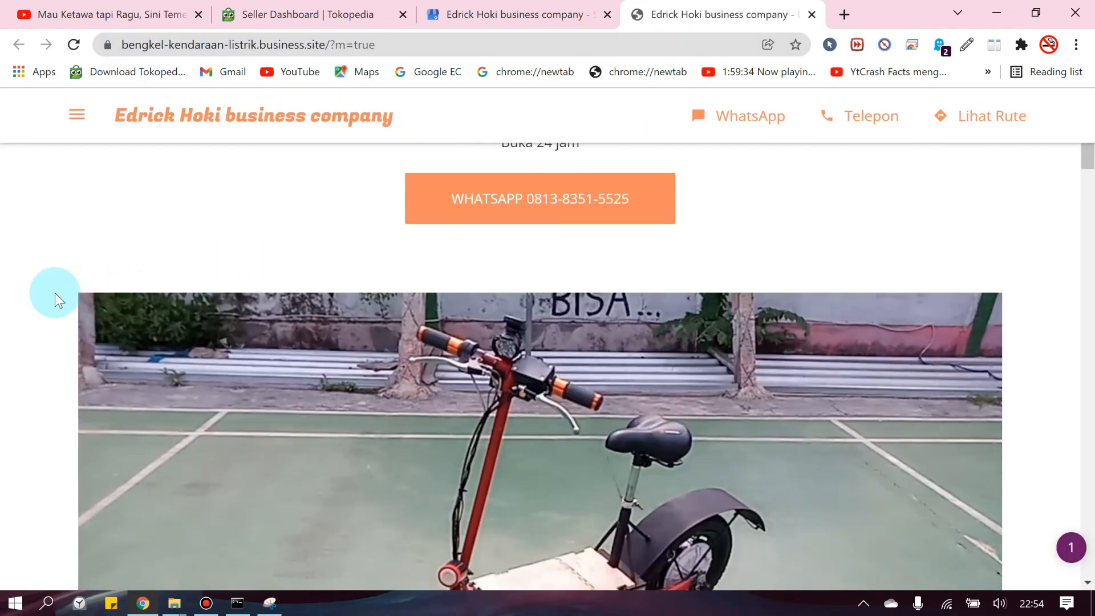
pyautogui.scroll(-8, 67, 284)
pyautogui.scroll(8, 77, 278)
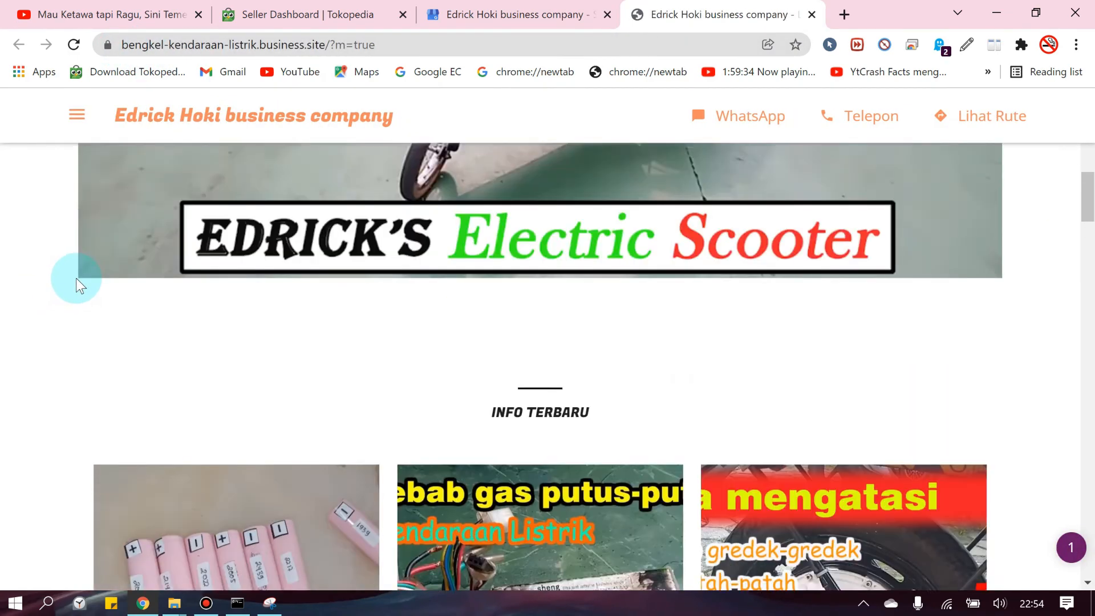
pyautogui.scroll(6, 455, 318)
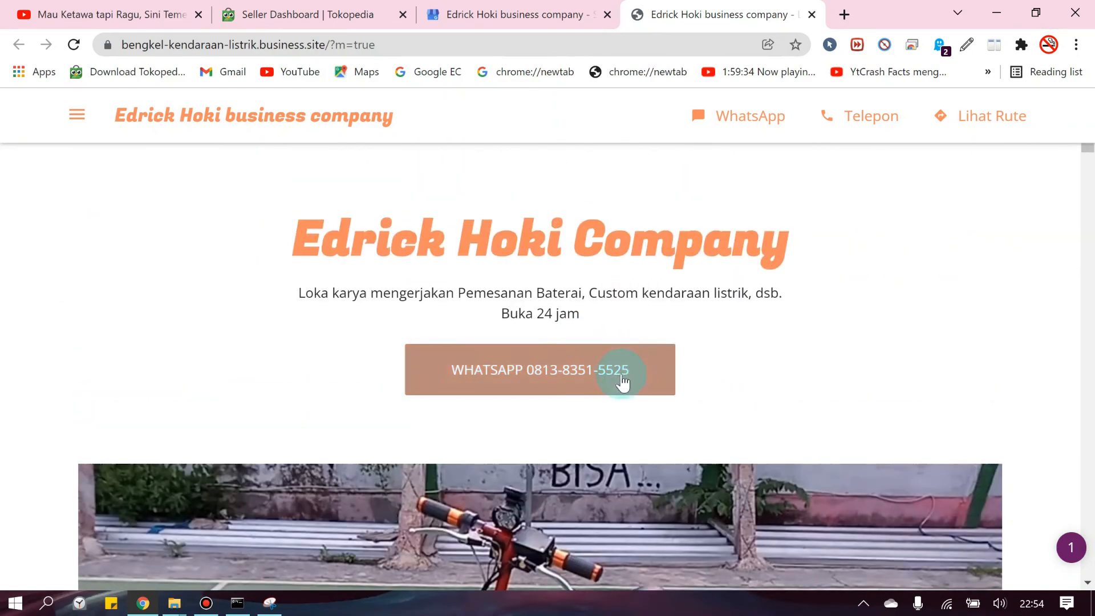
pyautogui.scroll(-3, 878, 387)
pyautogui.scroll(-10, 569, 415)
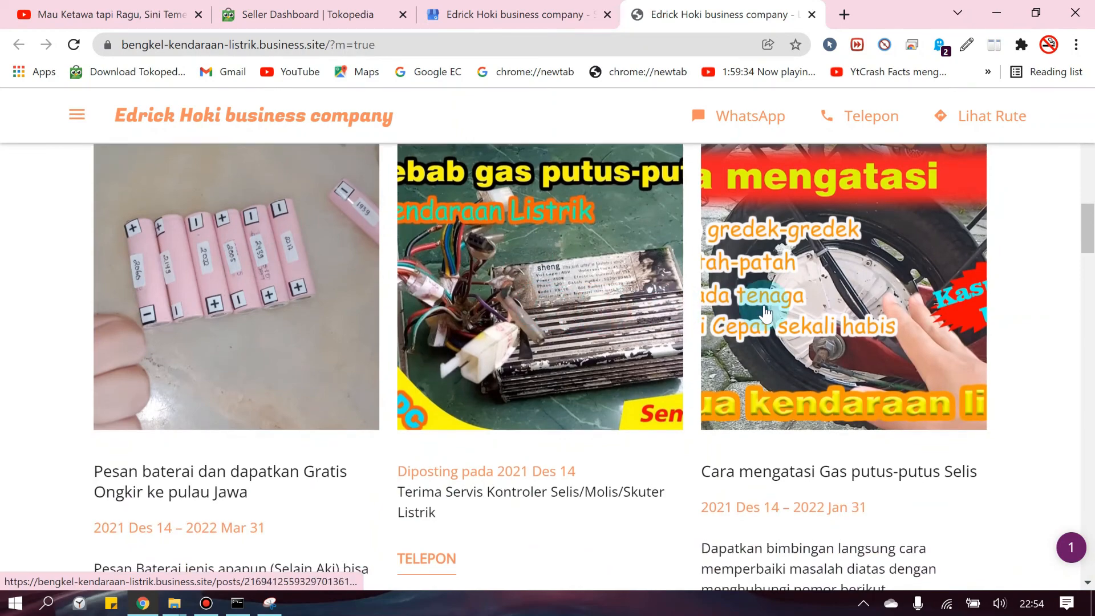
# Scroll through the live website, highlighting its regulation text along the way
pyautogui.scroll(-8, 456, 322)
pyautogui.scroll(-4, 453, 319)
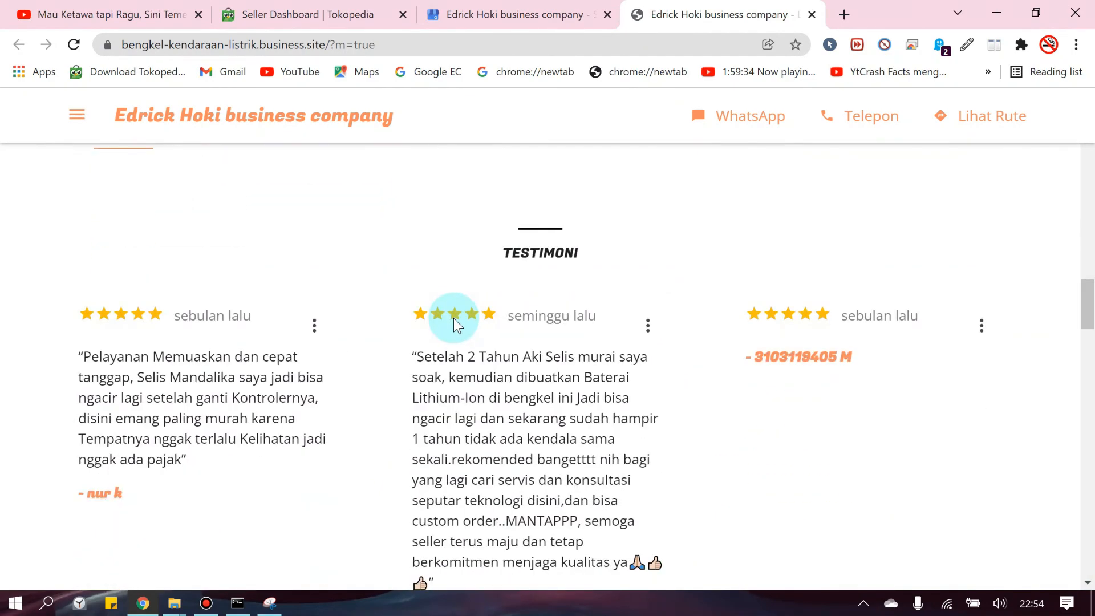
pyautogui.scroll(-3, 631, 296)
pyautogui.scroll(-5, 626, 312)
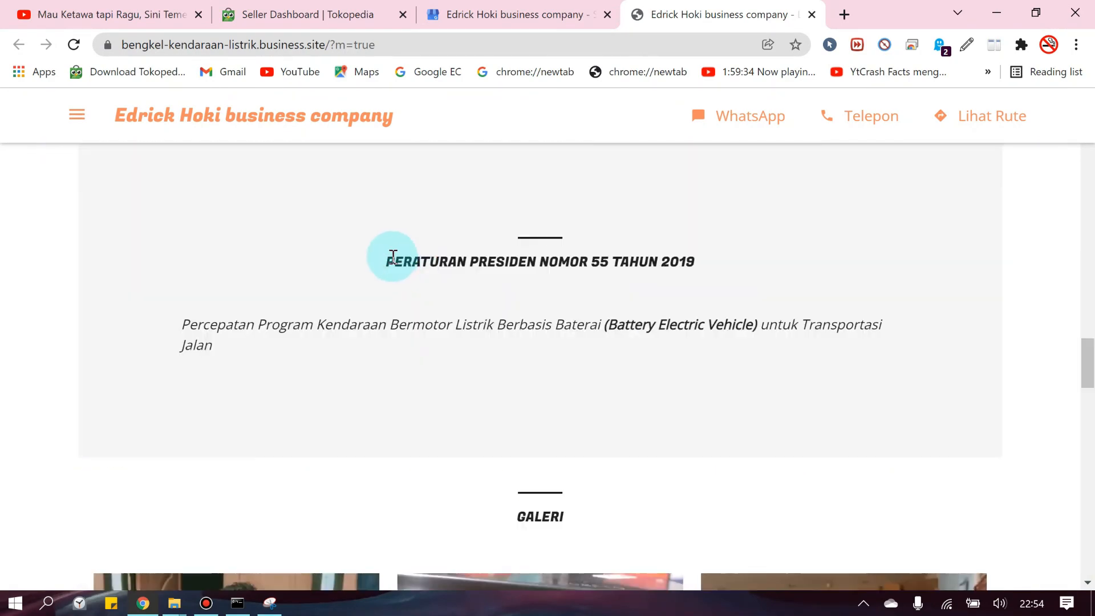
pyautogui.moveTo(384, 257); pyautogui.dragTo(688, 327)
pyautogui.click(860, 332)
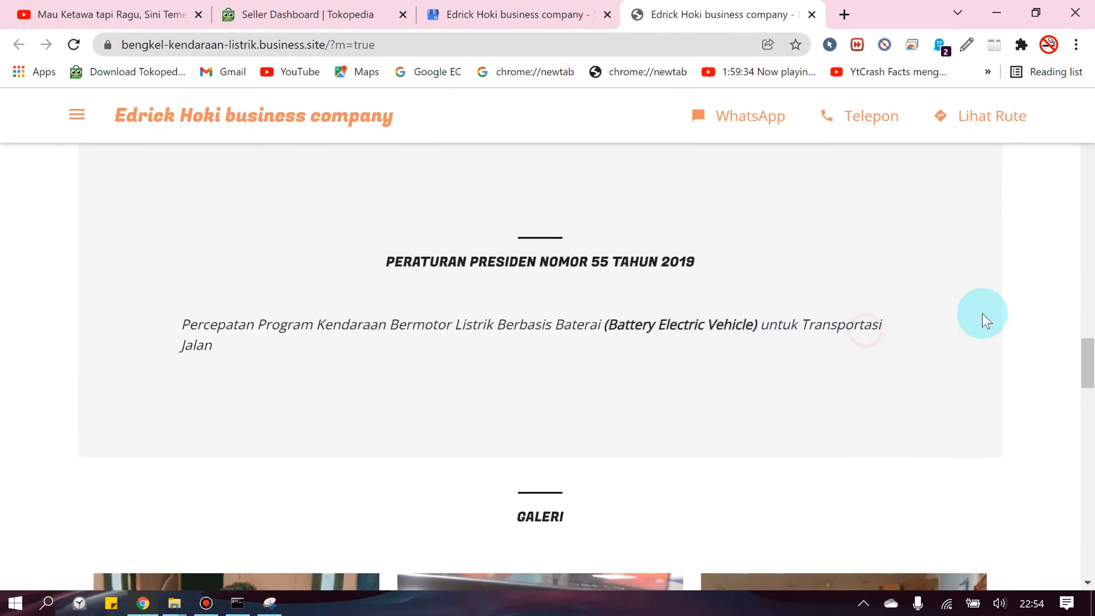
pyautogui.scroll(-6, 1032, 318)
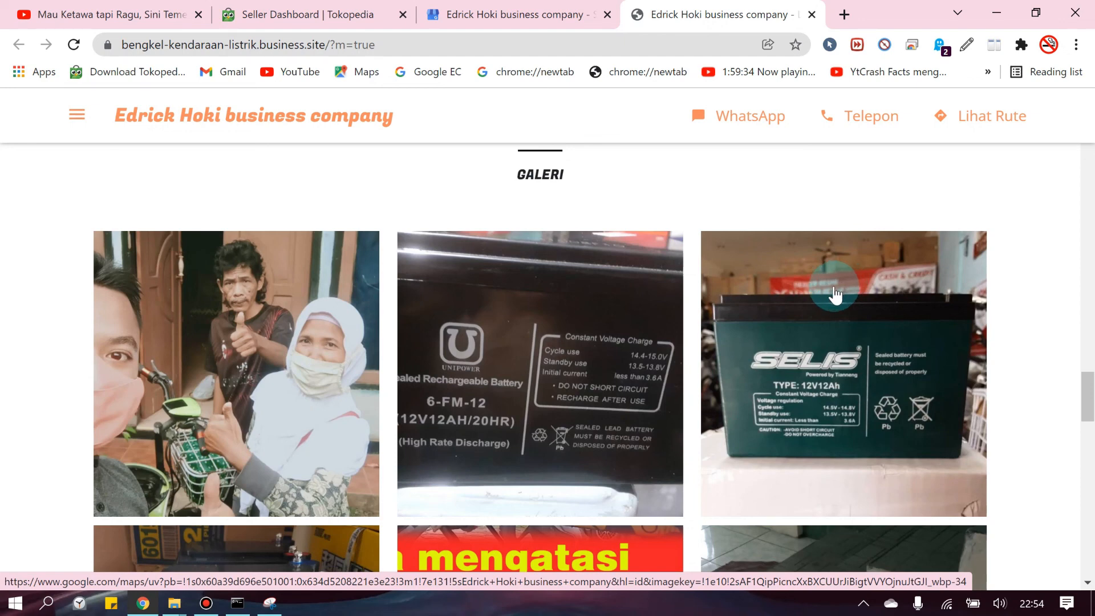
pyautogui.scroll(-10, 69, 325)
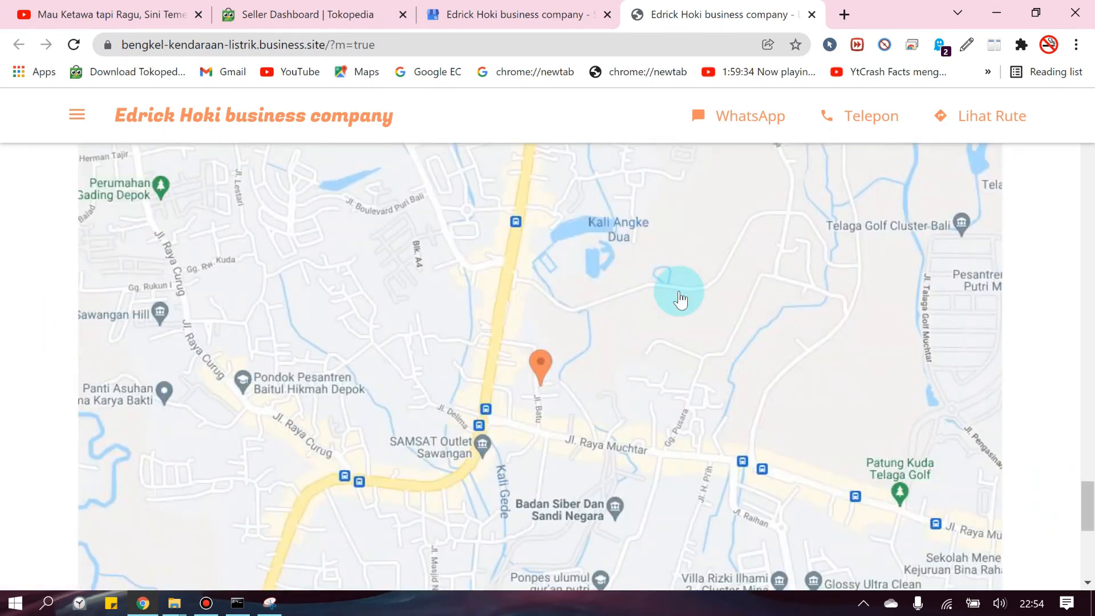
pyautogui.scroll(-2, 1023, 321)
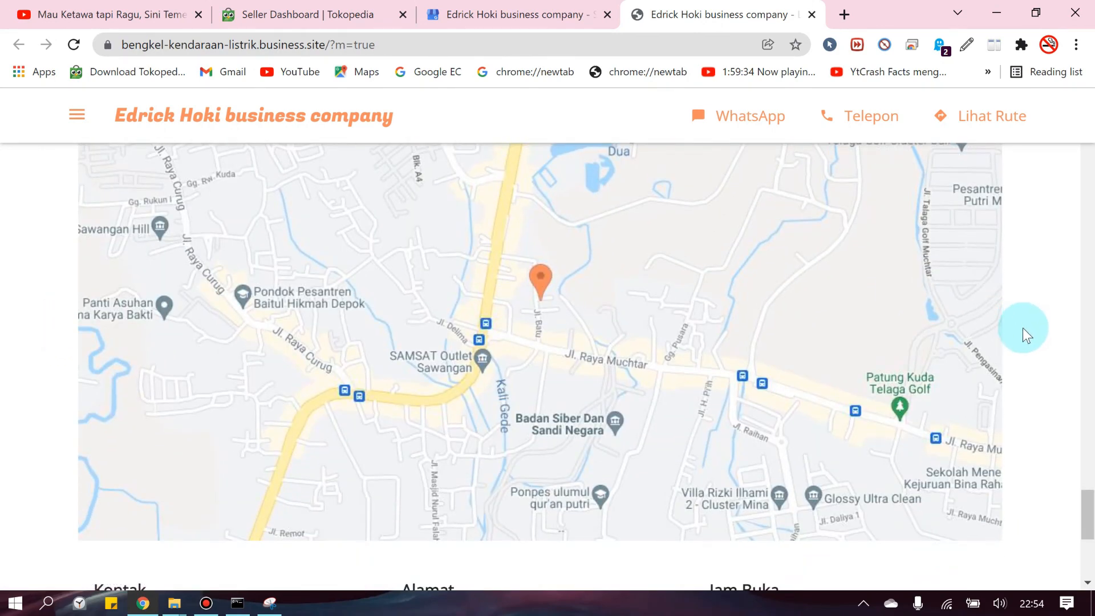
pyautogui.scroll(-6, 1021, 336)
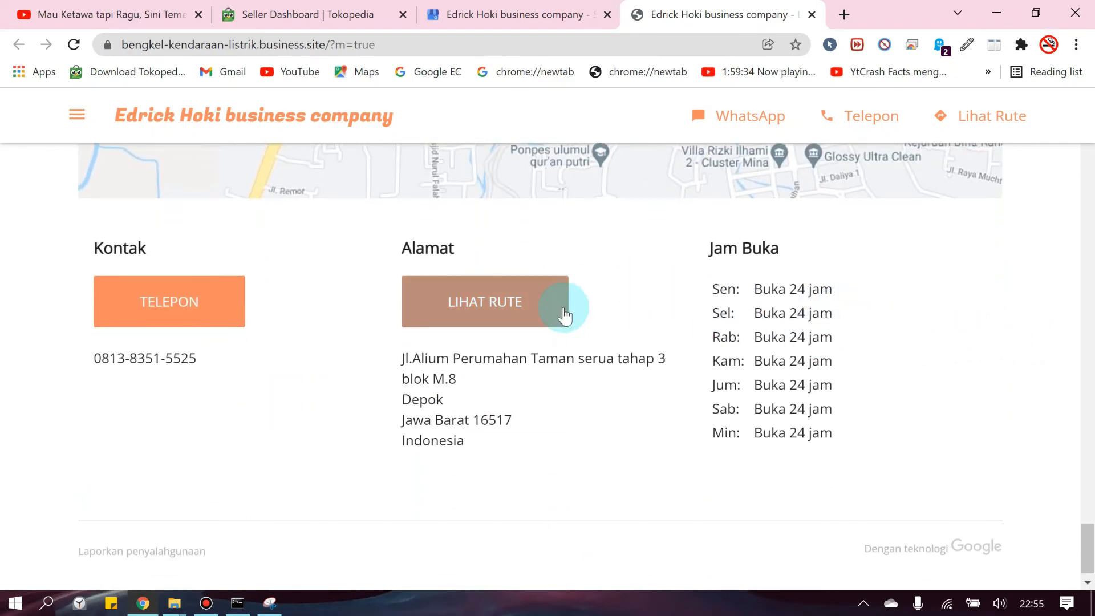
pyautogui.scroll(-1, 567, 310)
pyautogui.scroll(3, 724, 353)
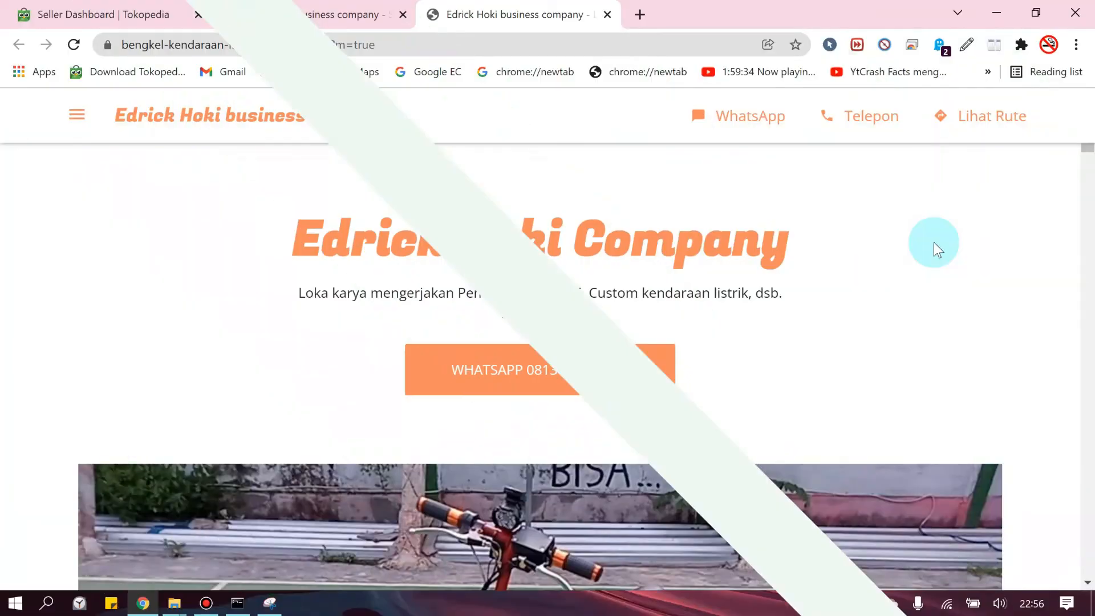